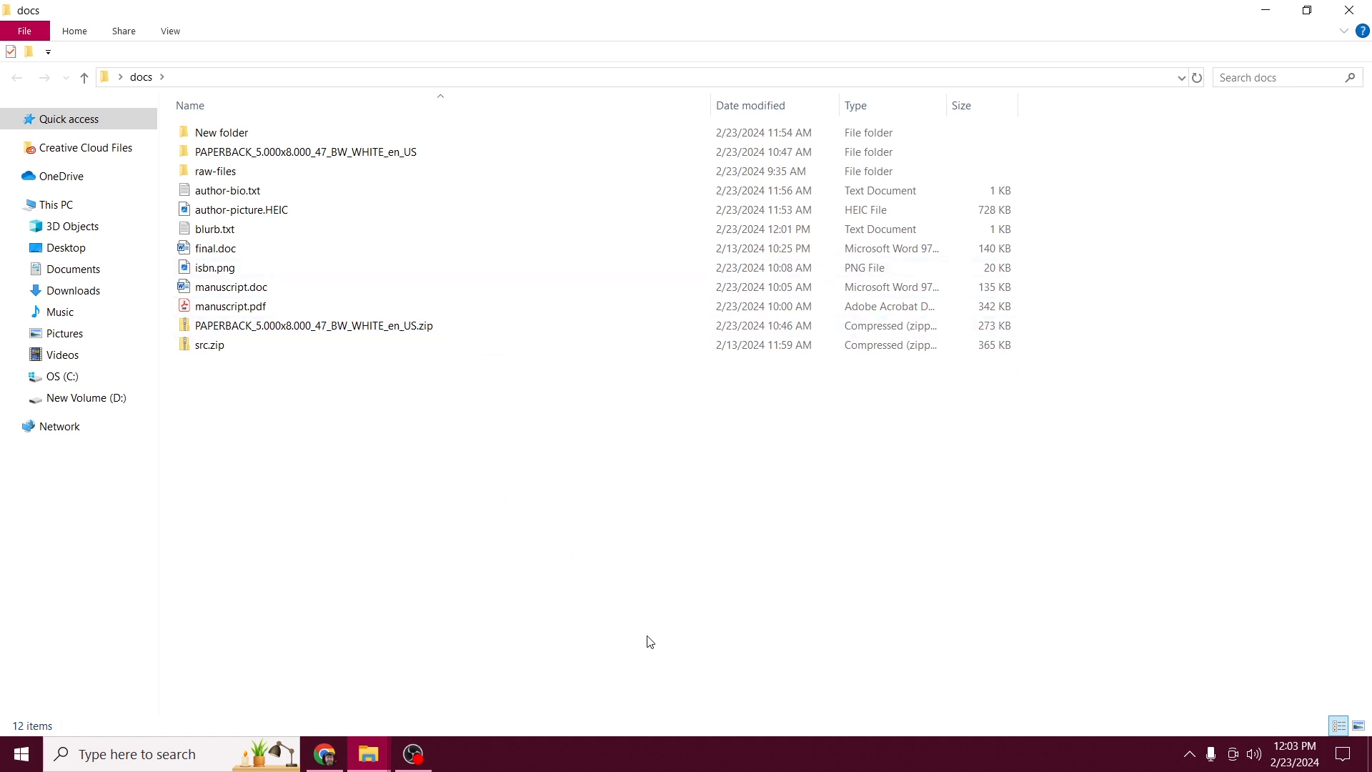
# Open blurb.txt from the docs folder, review the book description at full window size, and close it
pyautogui.click(240, 236)
pyautogui.doubleClick(240, 236)
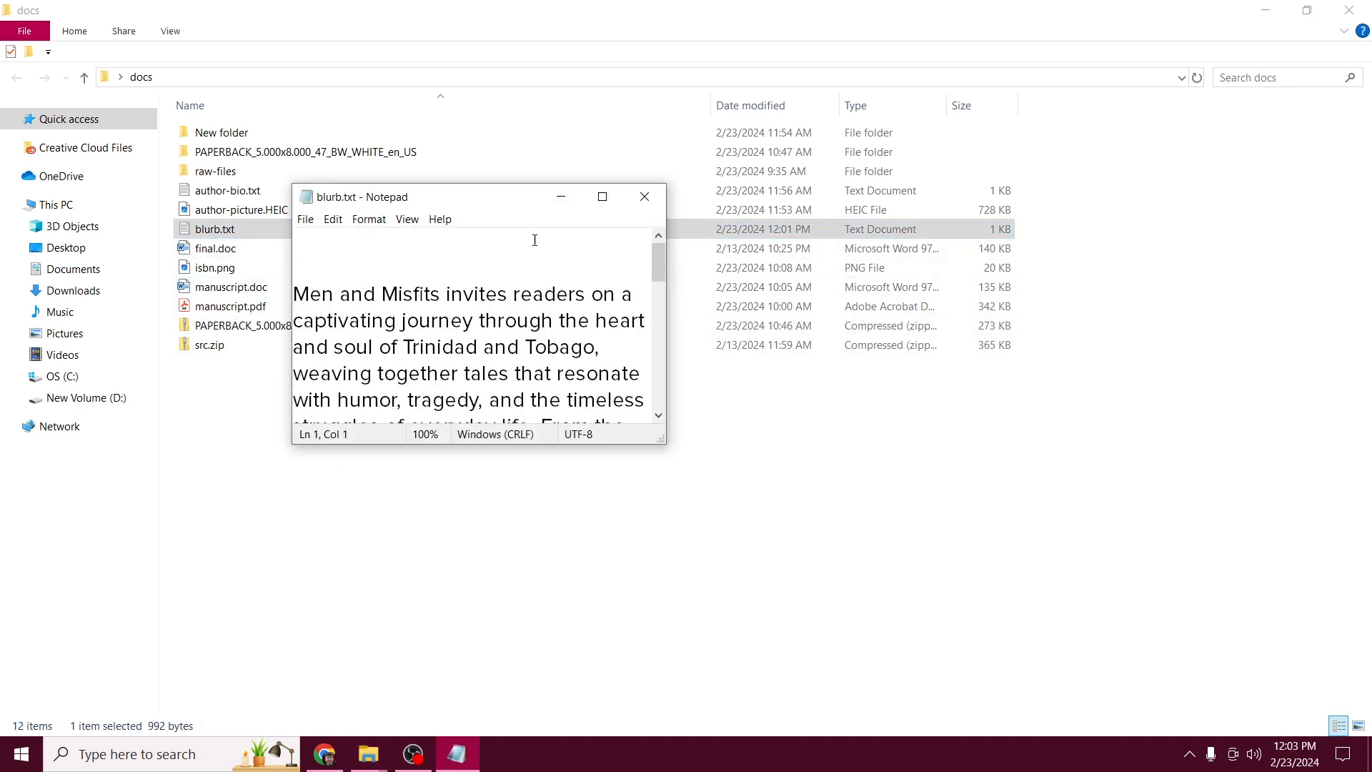
pyautogui.click(602, 198)
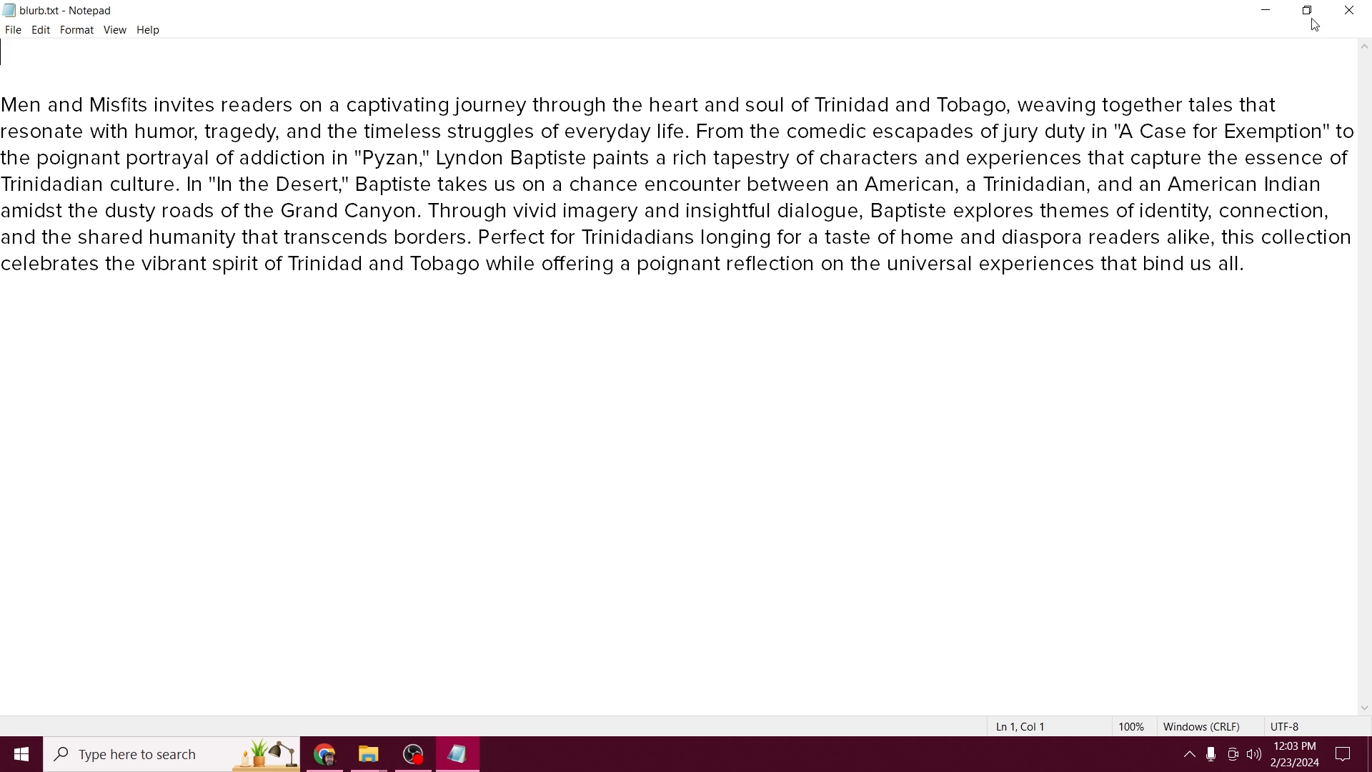
pyautogui.click(1349, 10)
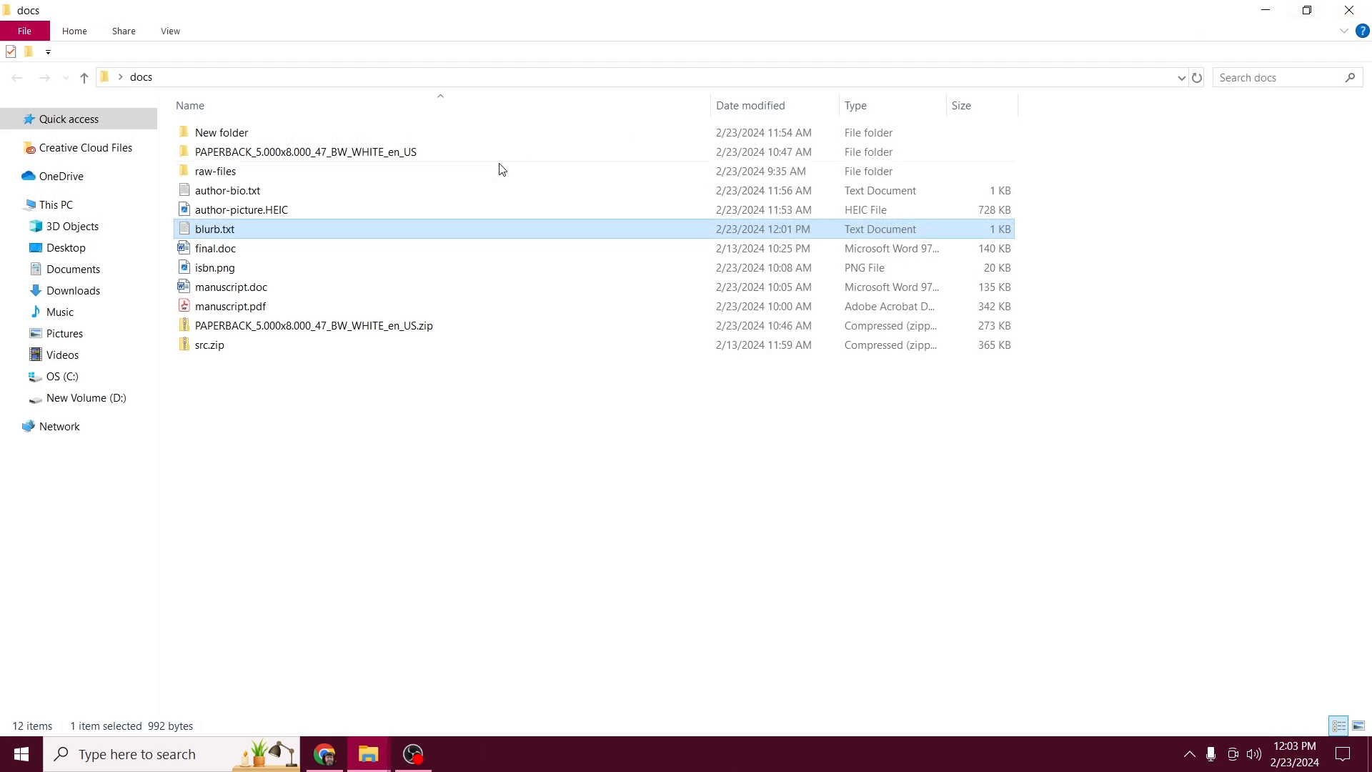
# Review author-bio.txt and author-picture.HEIC from the docs folder, closing each one after viewing
pyautogui.doubleClick(248, 190)
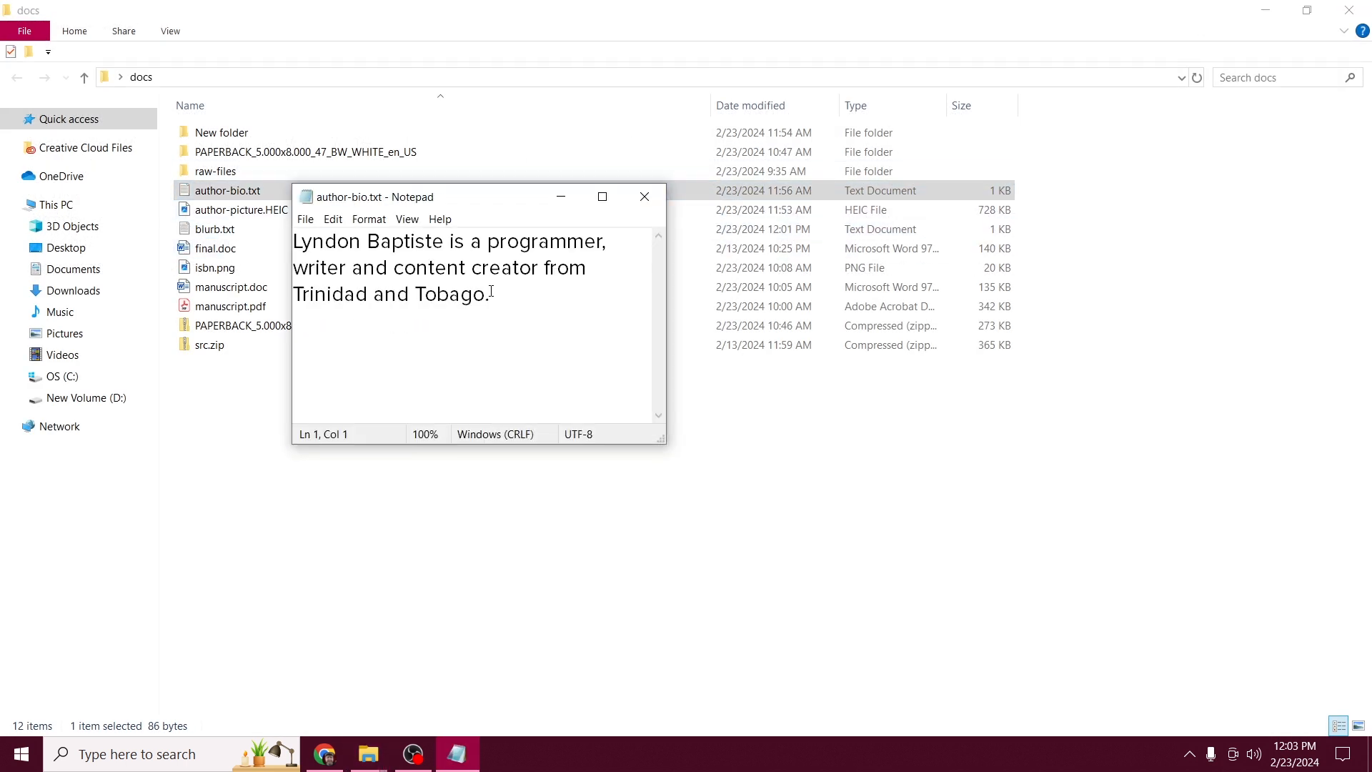
pyautogui.click(641, 205)
pyautogui.click(264, 212)
pyautogui.doubleClick(263, 211)
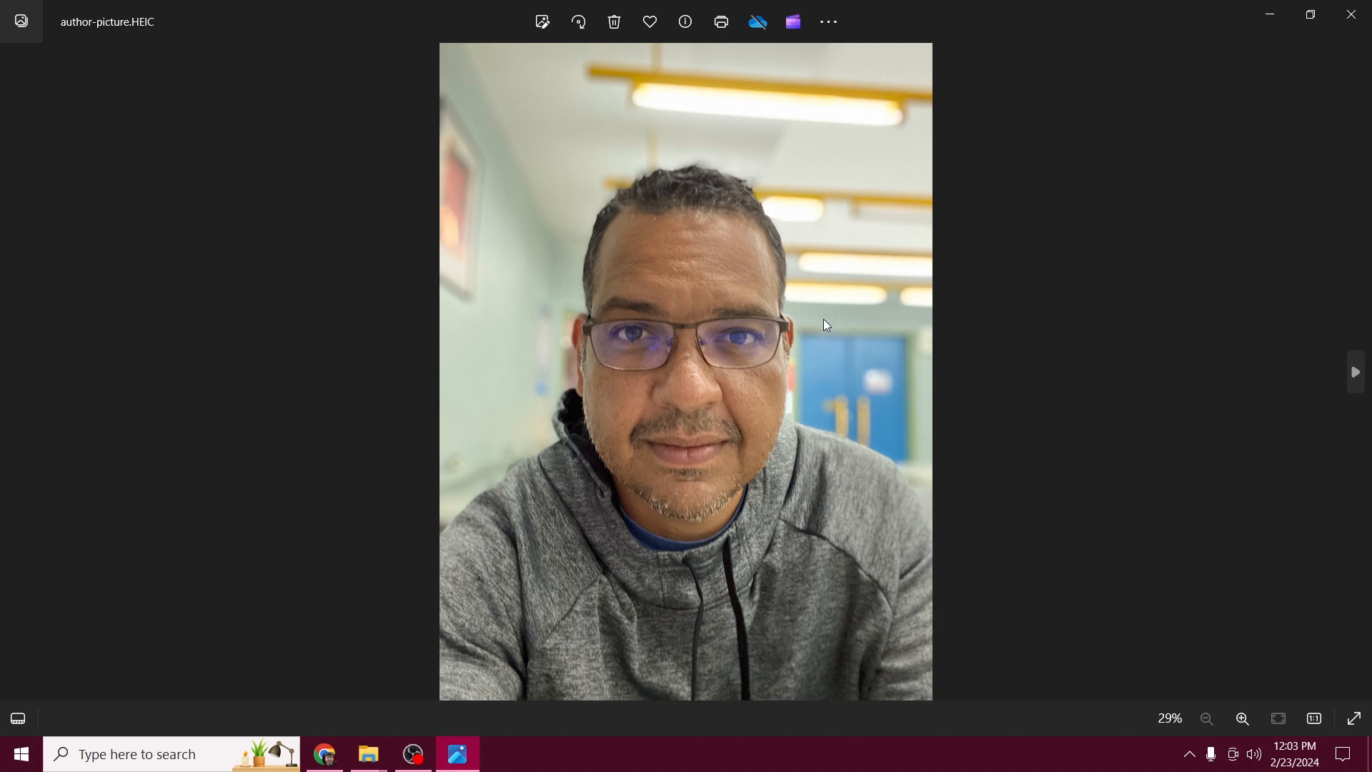
pyautogui.click(1351, 14)
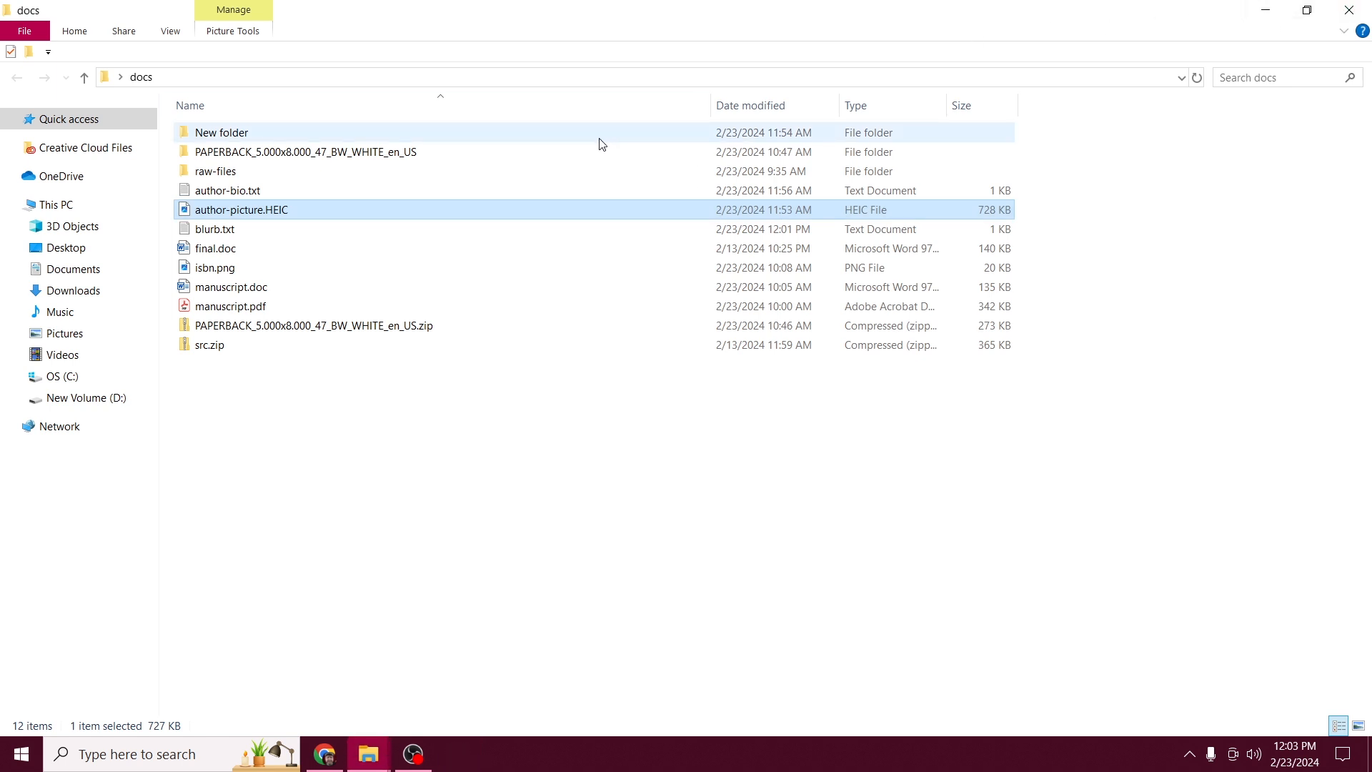
# Rename the folder called New folder as cover
pyautogui.click(331, 135)
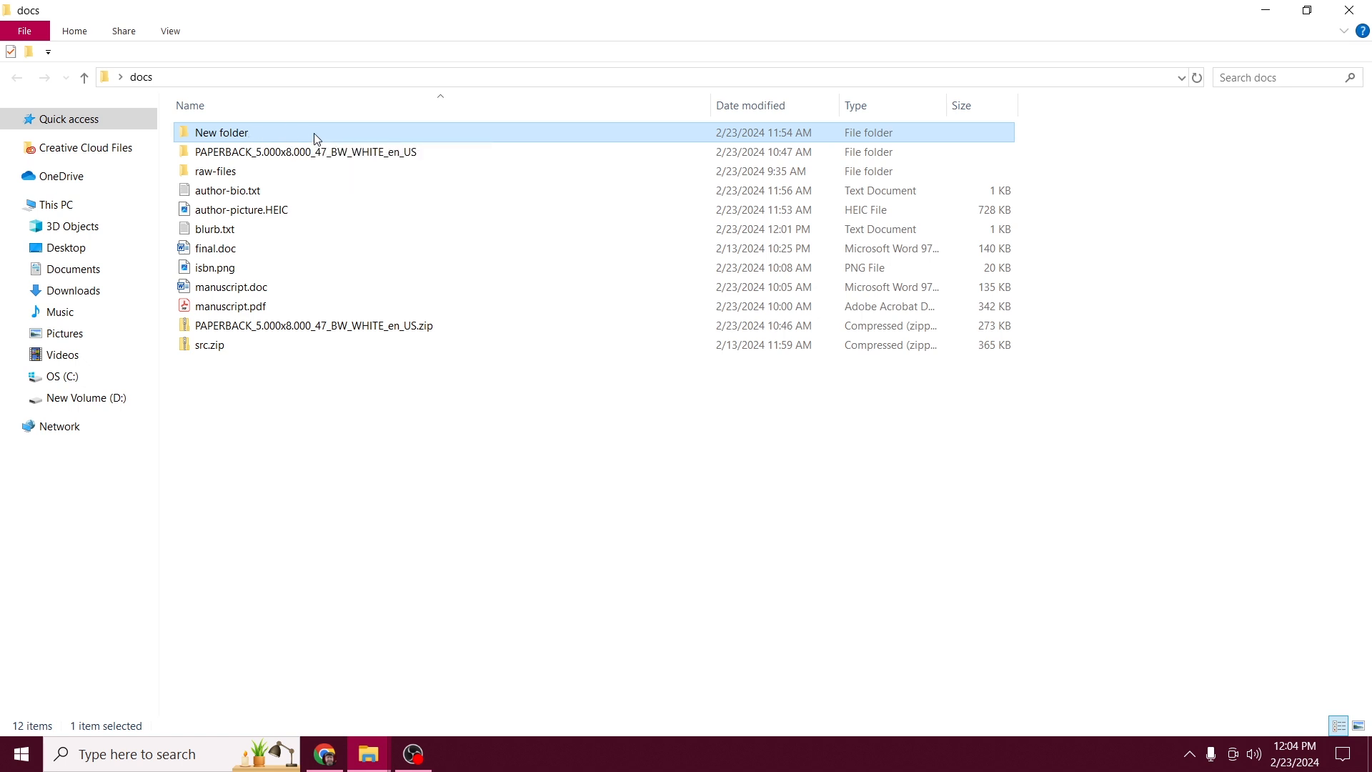
pyautogui.press('F2')
pyautogui.write('cover')
pyautogui.press('Return')
# Move the PAPERBACK_5.000x8.000_47_BW_WHITE_en_US folder, its zip file and the author files into the cover folder
pyautogui.moveTo(319, 153); pyautogui.dragTo(308, 132)
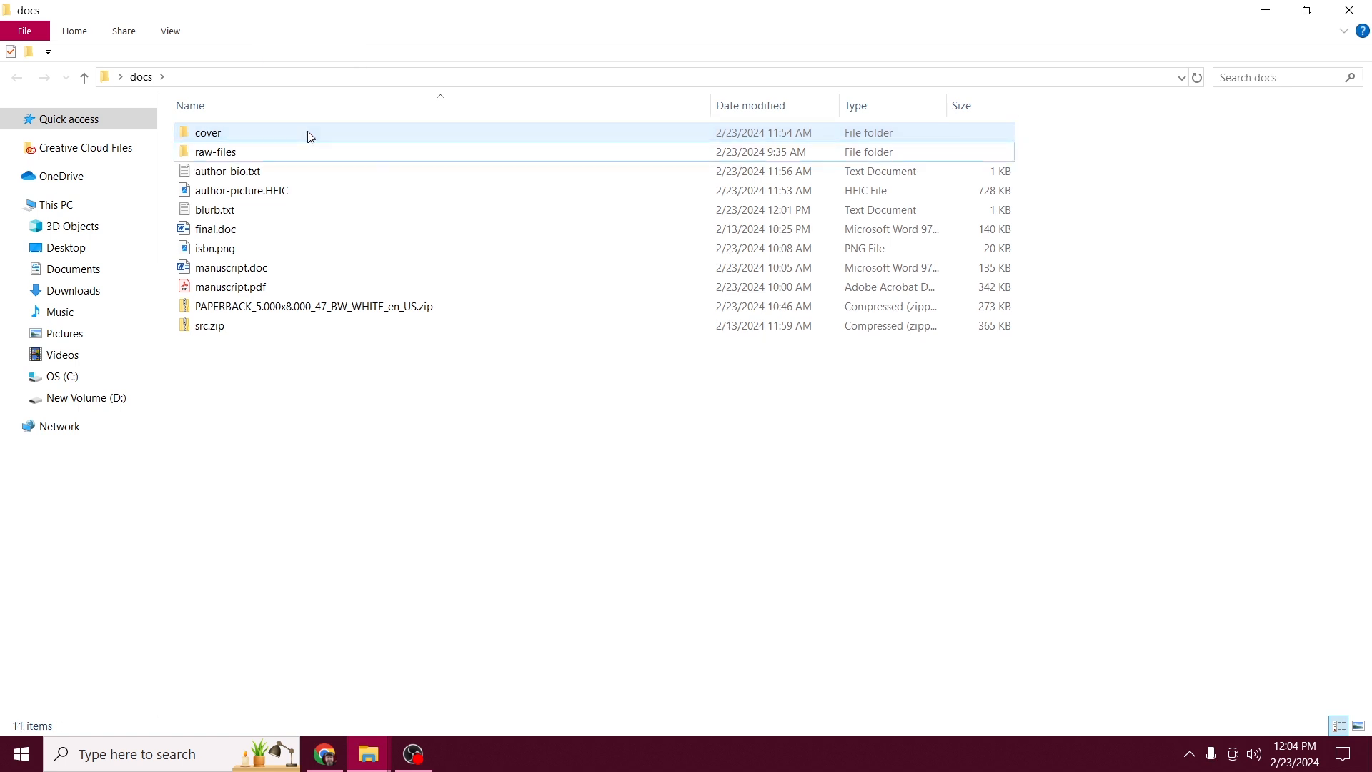
pyautogui.moveTo(303, 306); pyautogui.dragTo(247, 131)
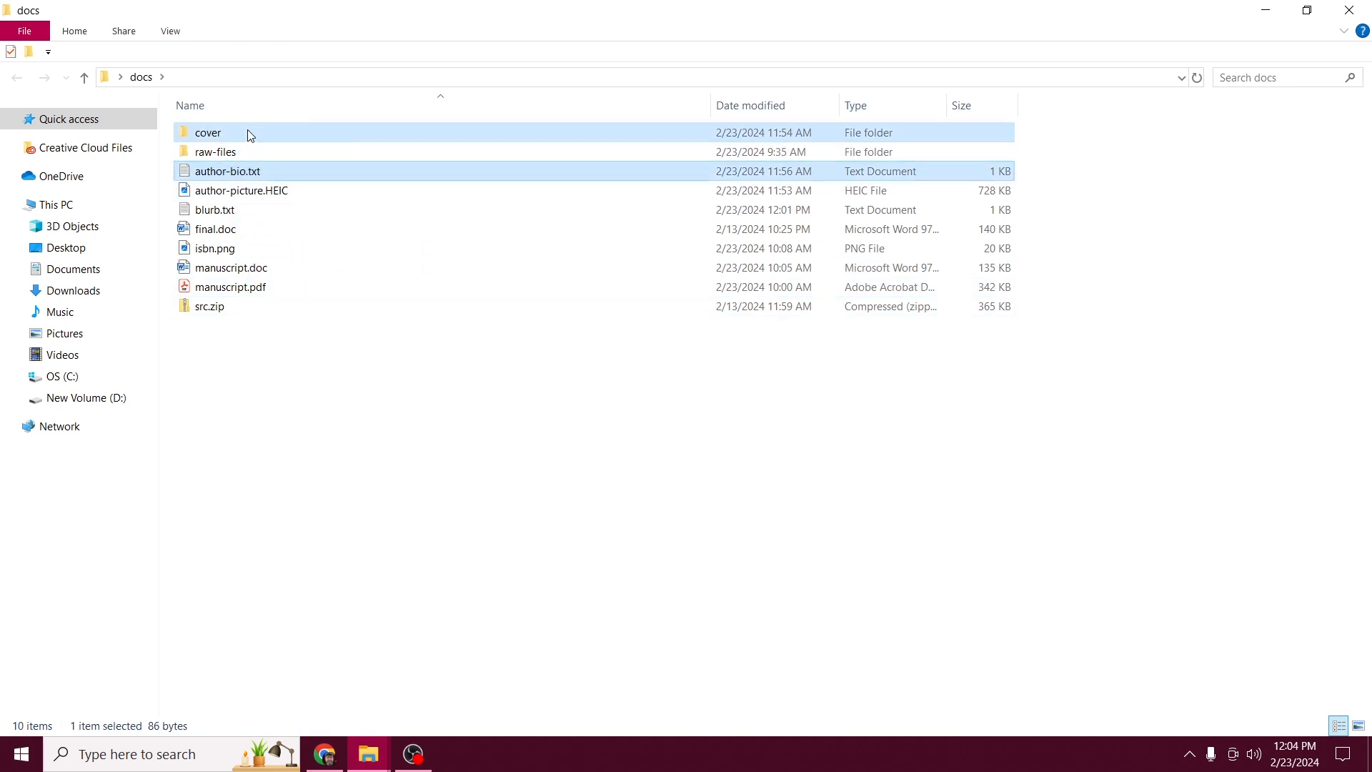
pyautogui.click(270, 178)
pyautogui.moveTo(270, 178); pyautogui.dragTo(250, 128)
pyautogui.moveTo(250, 175); pyautogui.dragTo(219, 132)
pyautogui.click(238, 173)
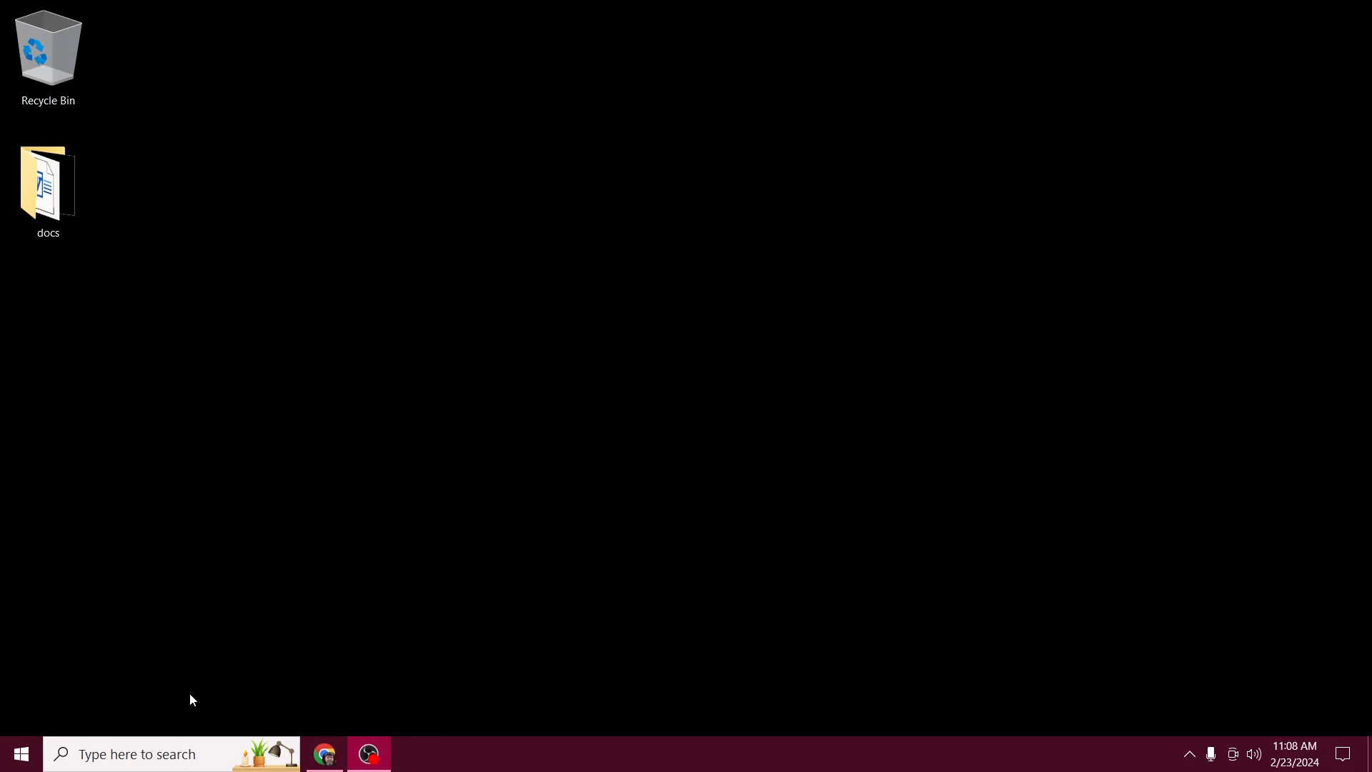
# Switch to Chrome and examine the full cover dimensions in the KDP Cover Calculator
pyautogui.click(316, 743)
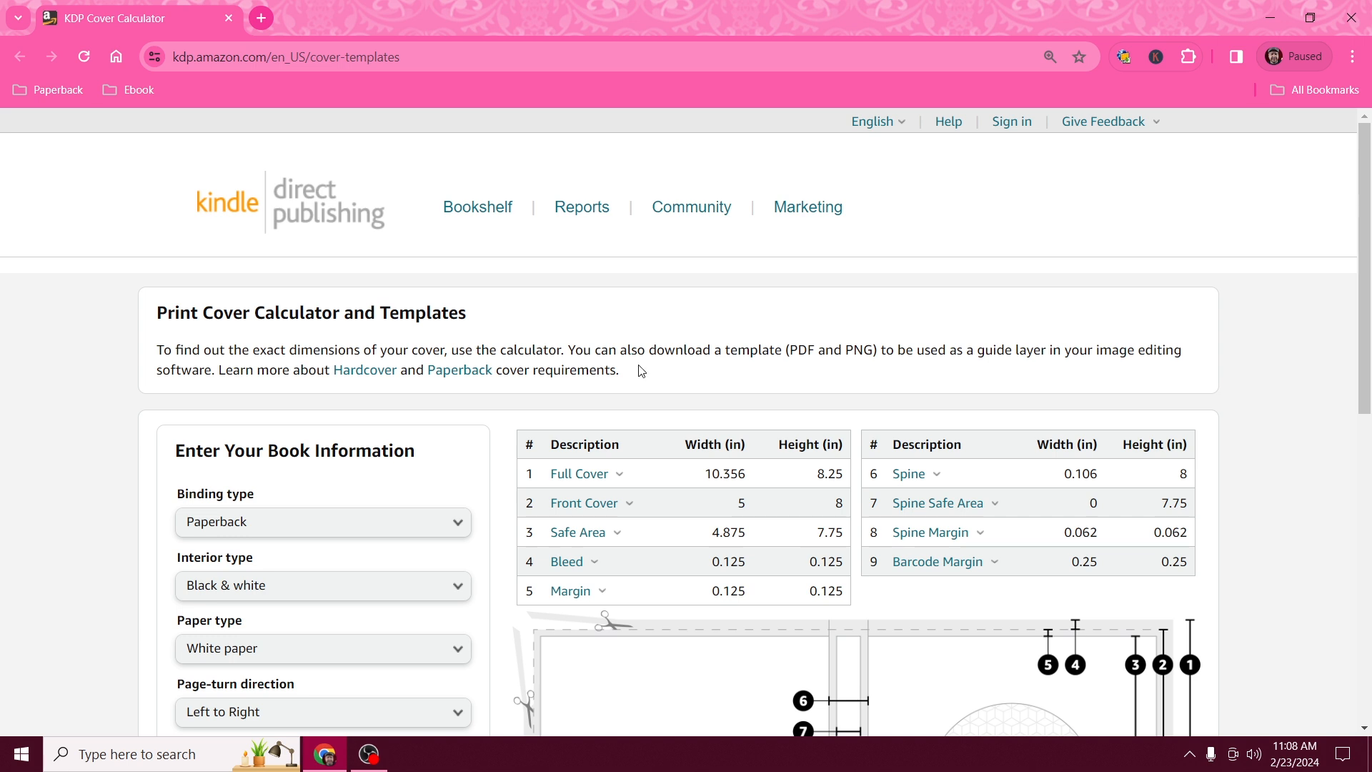
pyautogui.scroll(-3, 641, 371)
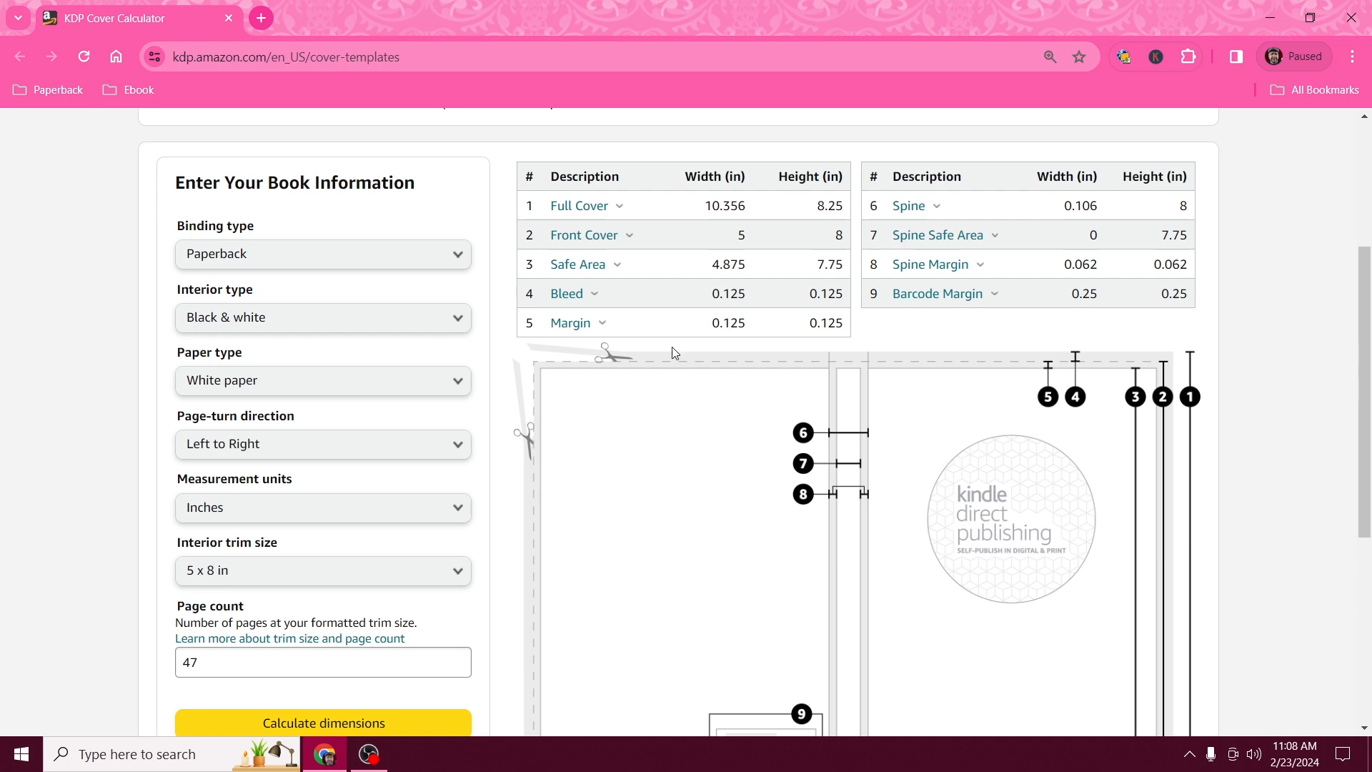
pyautogui.scroll(1, 675, 352)
pyautogui.moveTo(583, 295)
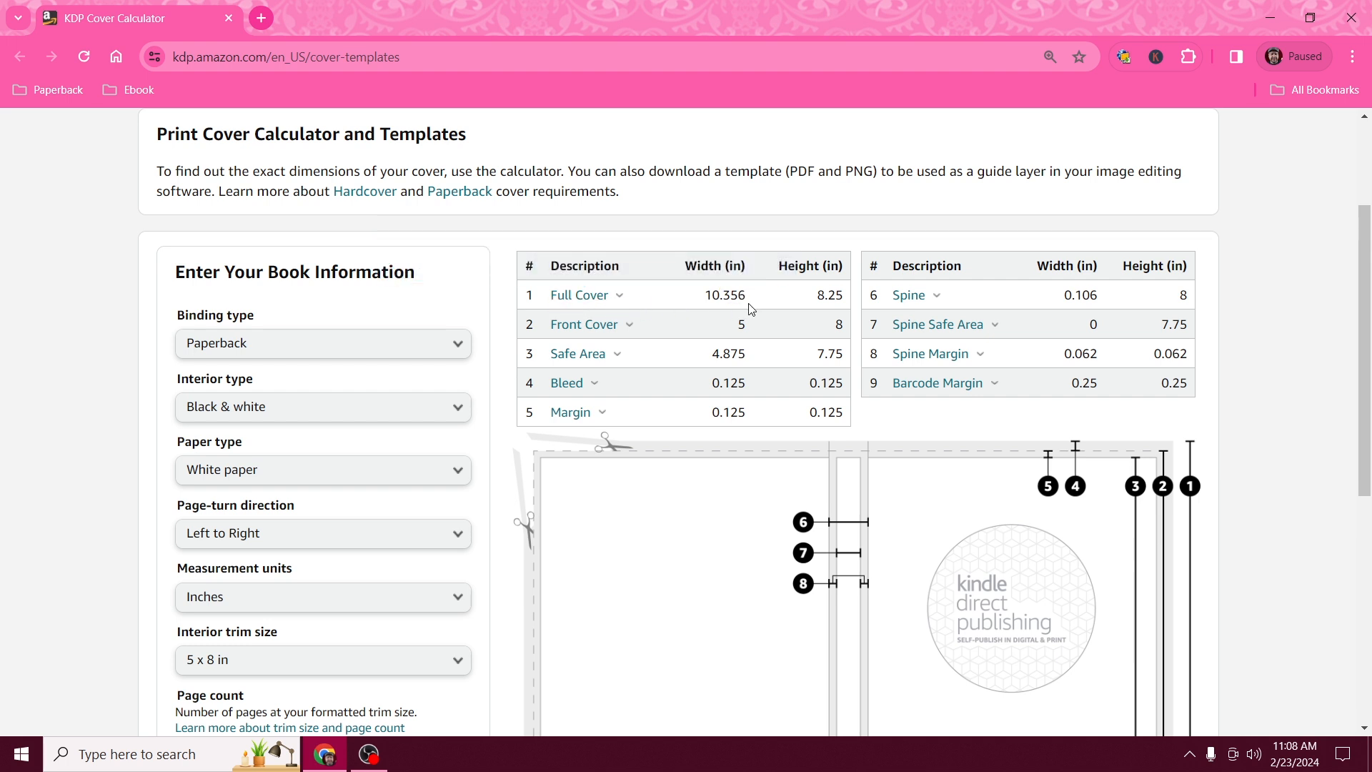
# Open Canva in a new browser tab and start a custom-size design measured in inches
pyautogui.click(262, 18)
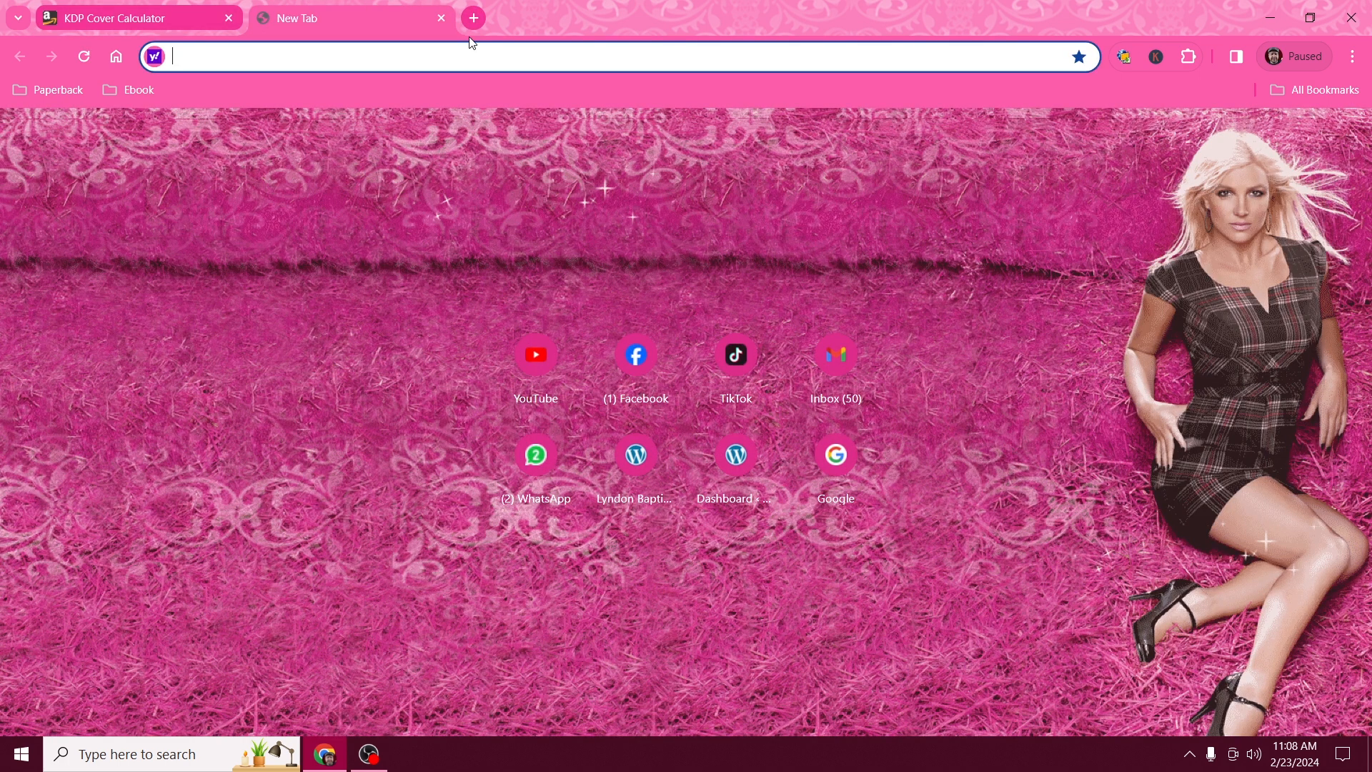
pyautogui.write('canv')
pyautogui.press('Return')
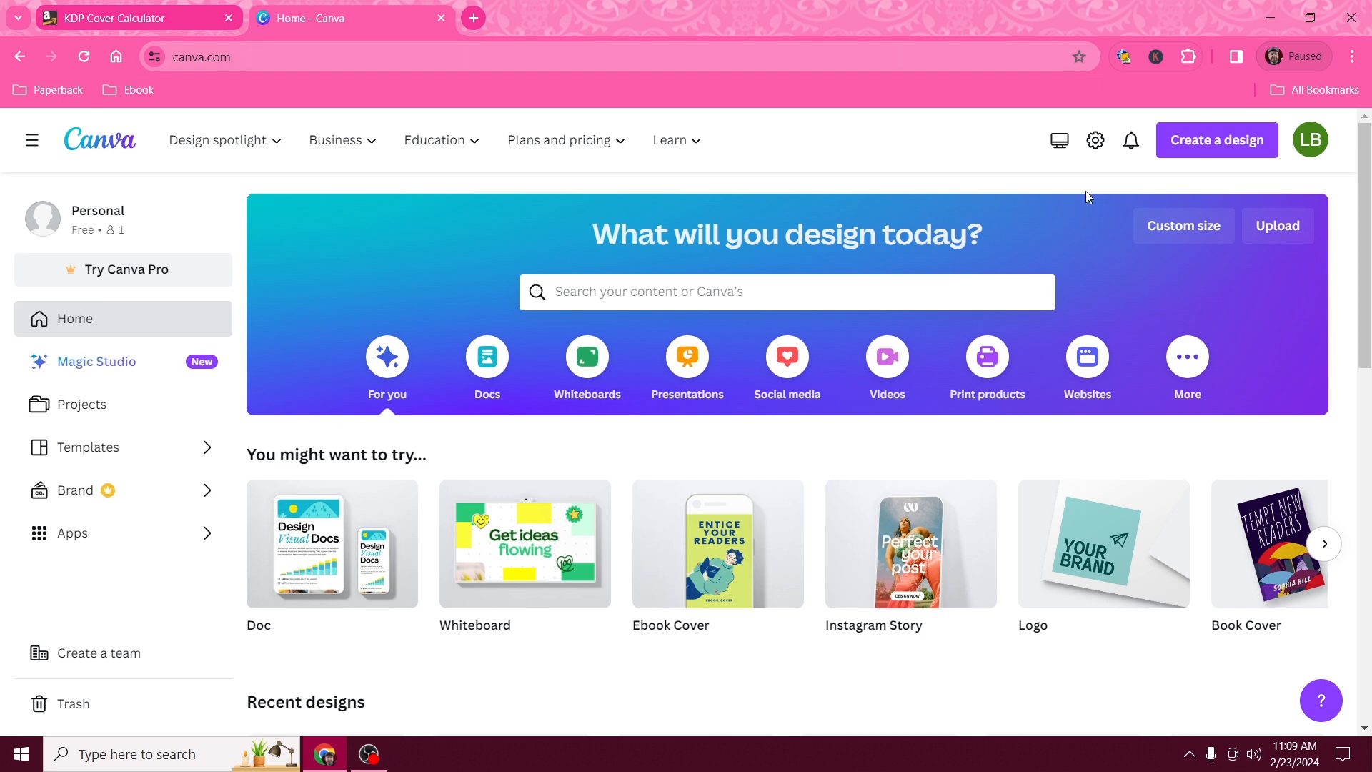
pyautogui.click(1244, 153)
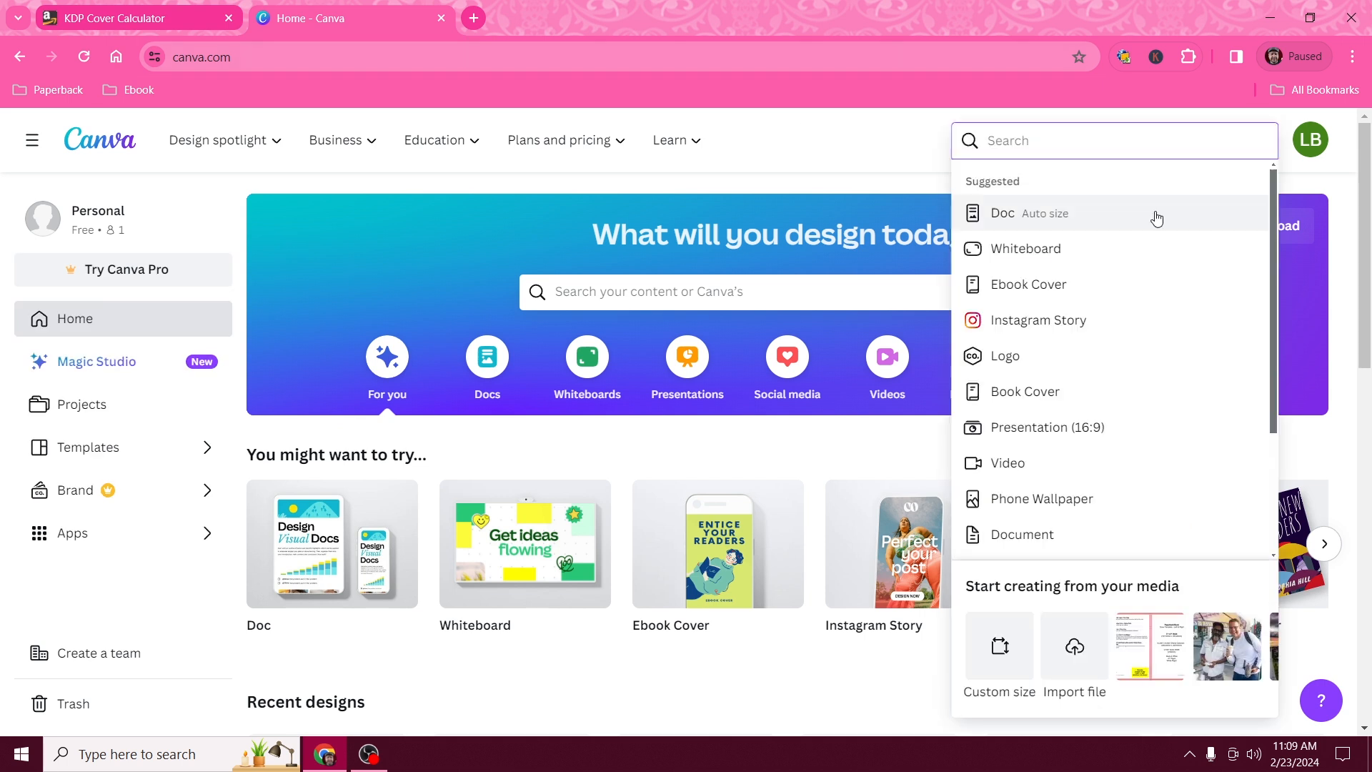
pyautogui.click(997, 677)
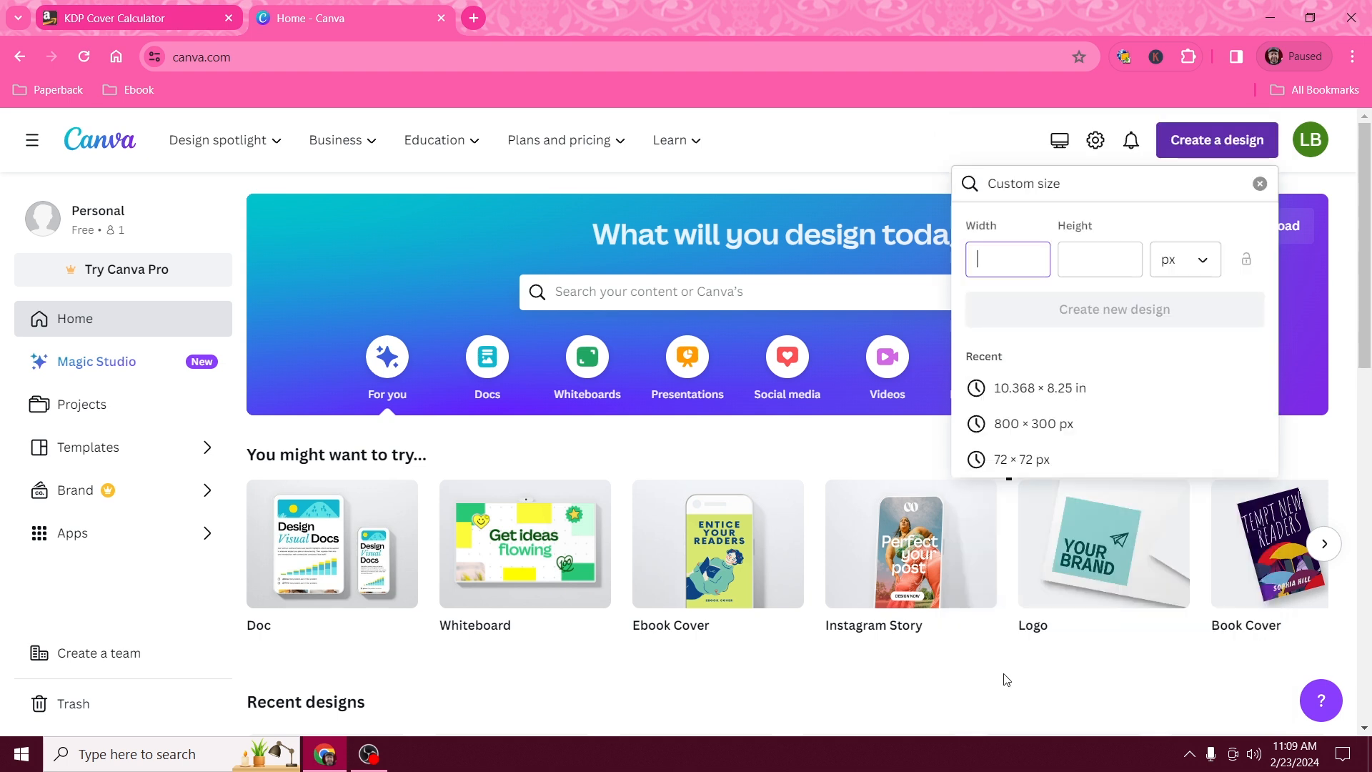
pyautogui.click(1158, 275)
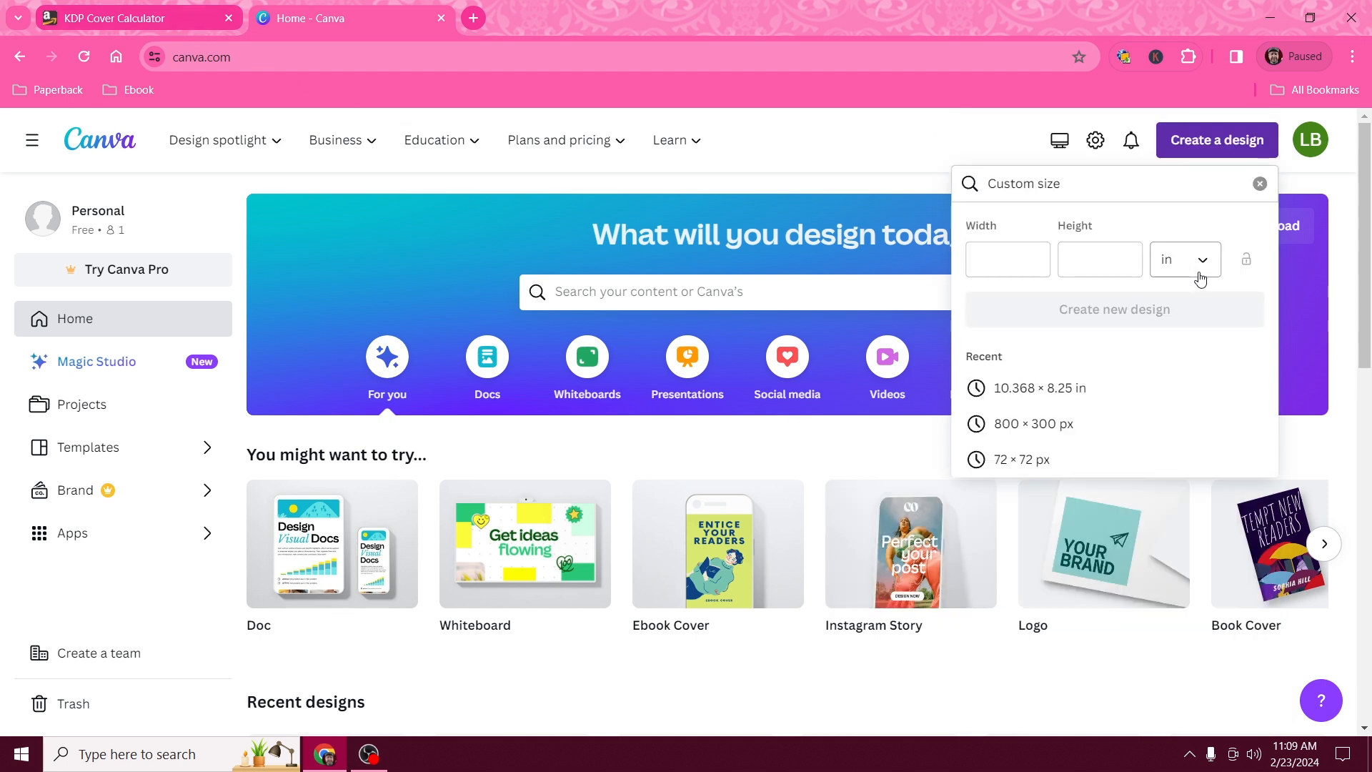
# Copy the full cover width from the KDP calculator and set the Canva custom width to 10.356 in
pyautogui.click(150, 18)
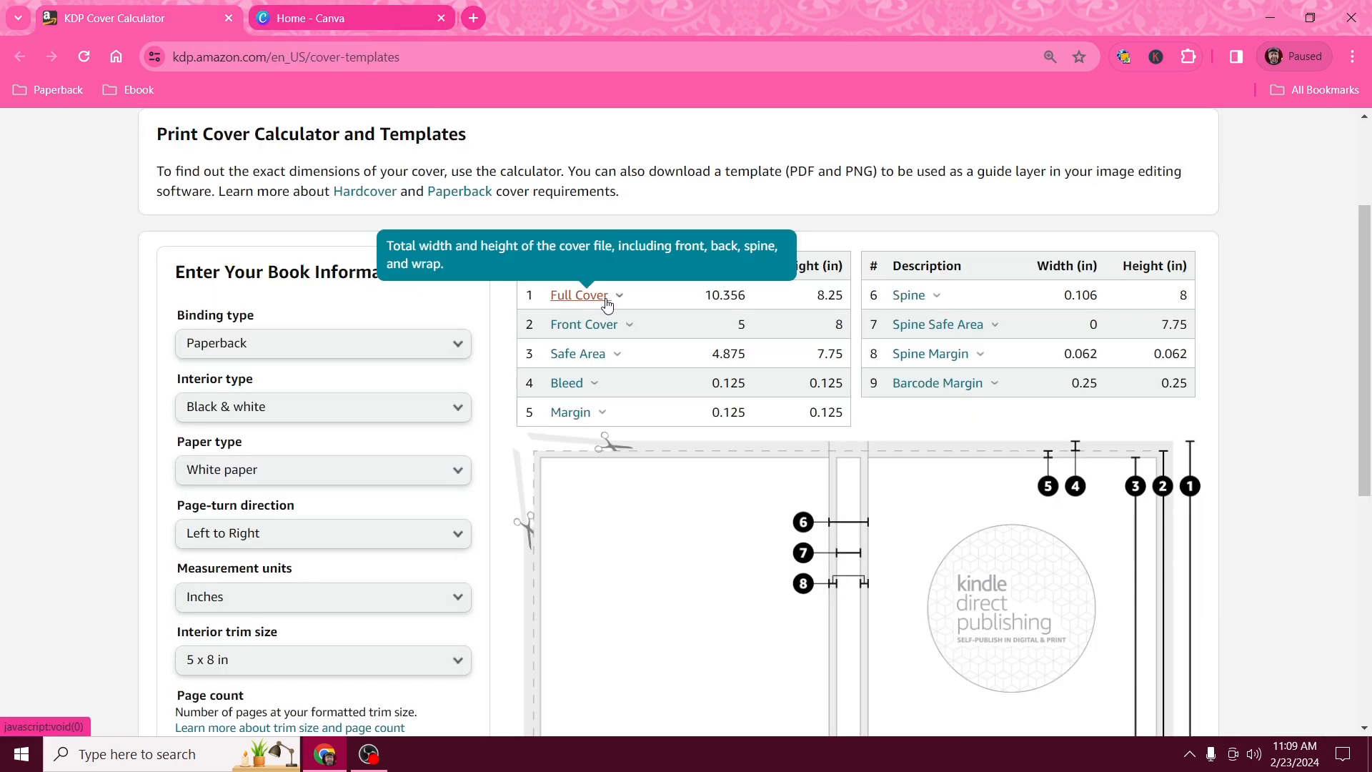
pyautogui.moveTo(704, 295); pyautogui.dragTo(753, 301)
pyautogui.hotkey('ctrl', 'c')
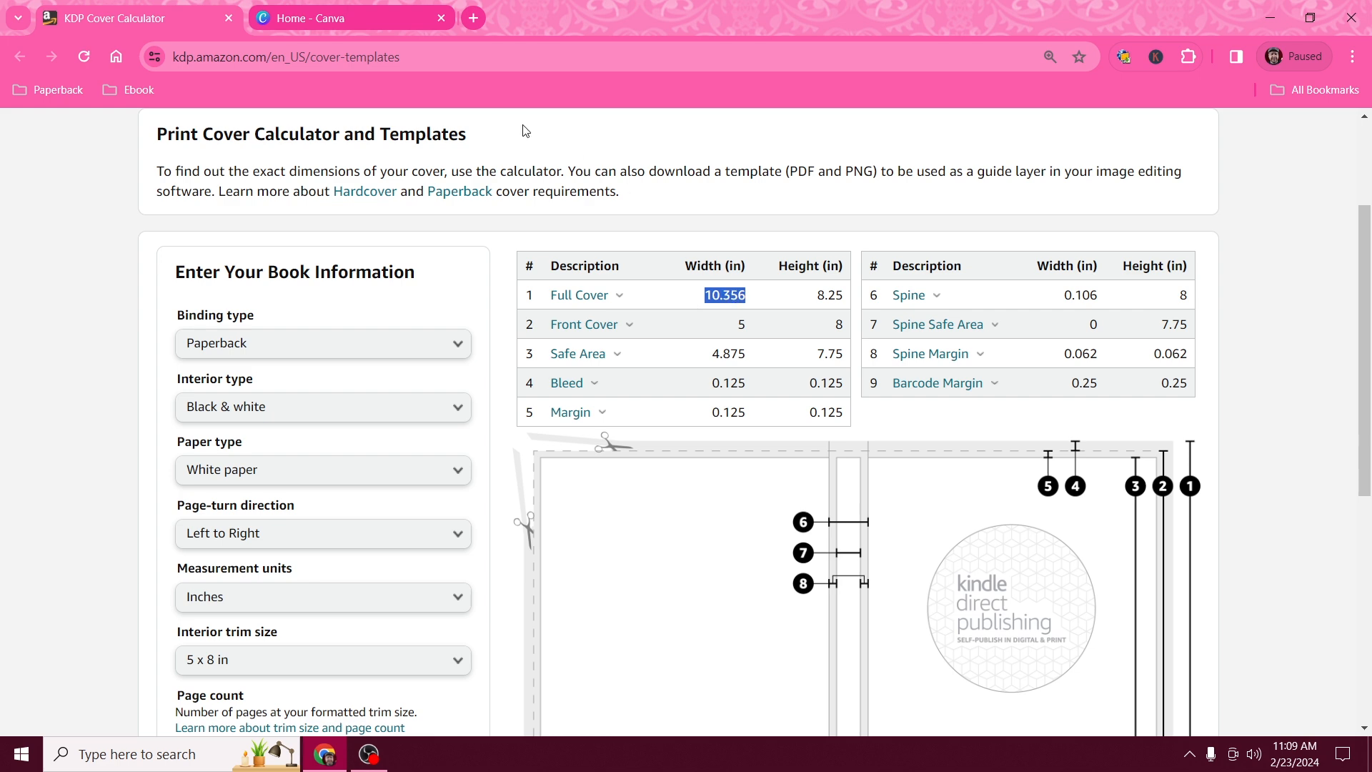
pyautogui.click(347, 15)
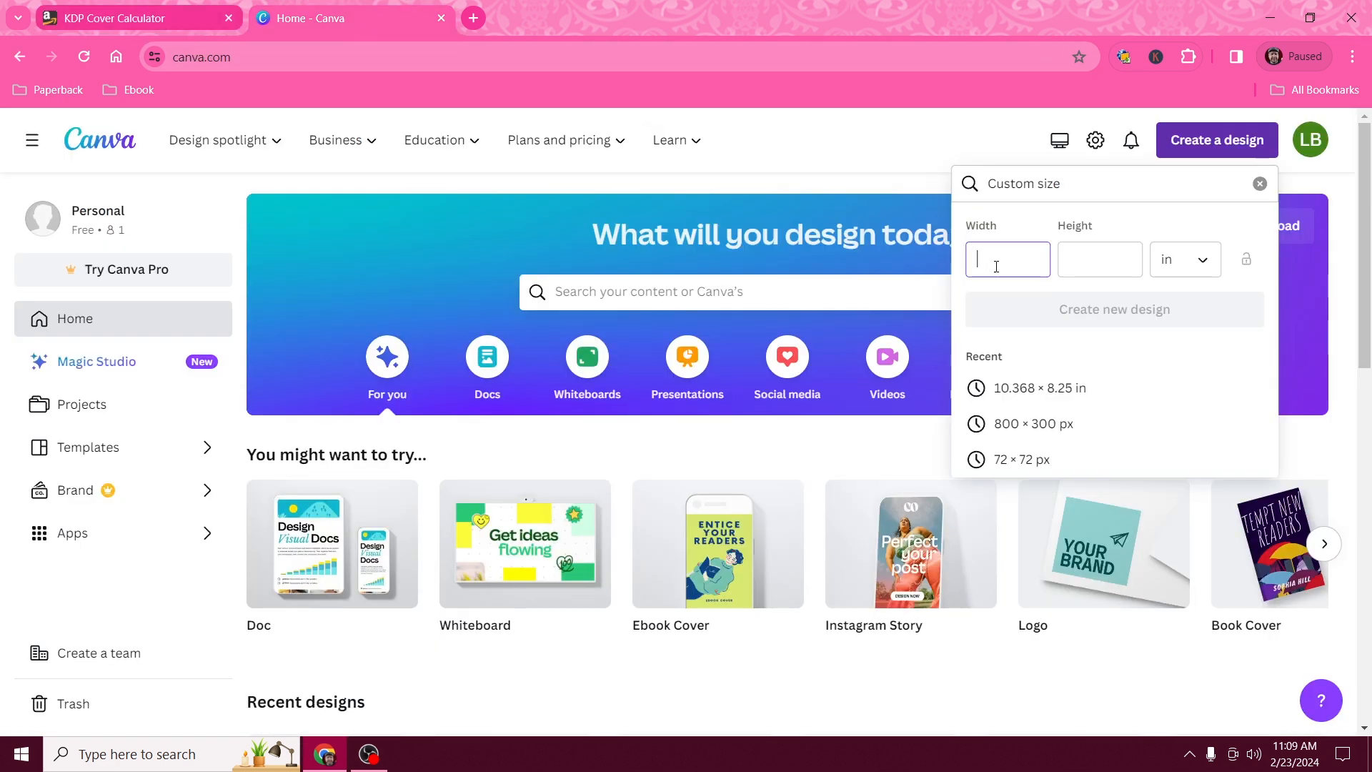
pyautogui.hotkey('ctrl', 'v')
# Copy the full cover height from the KDP calculator and set the Canva custom height to 8.25 in
pyautogui.click(151, 20)
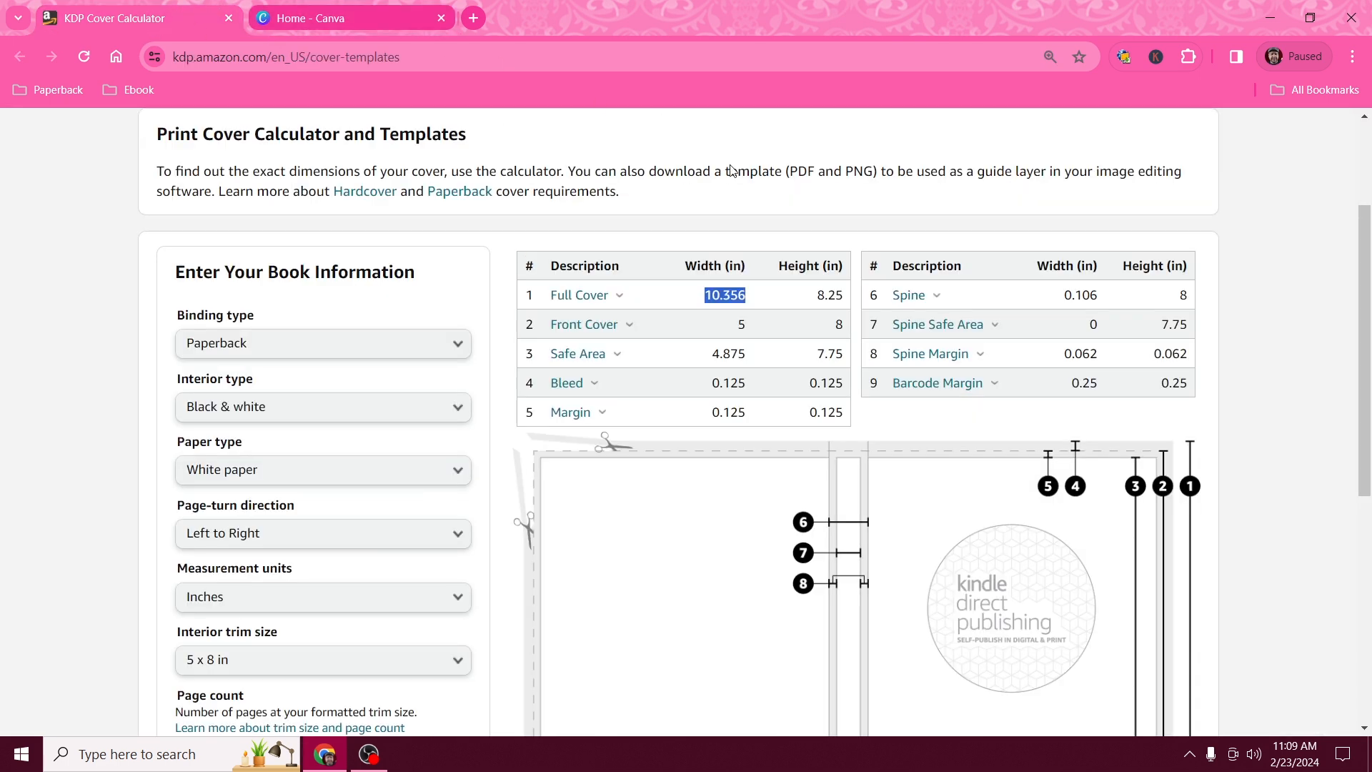
pyautogui.moveTo(816, 295); pyautogui.dragTo(852, 300)
pyautogui.hotkey('ctrl', 'c')
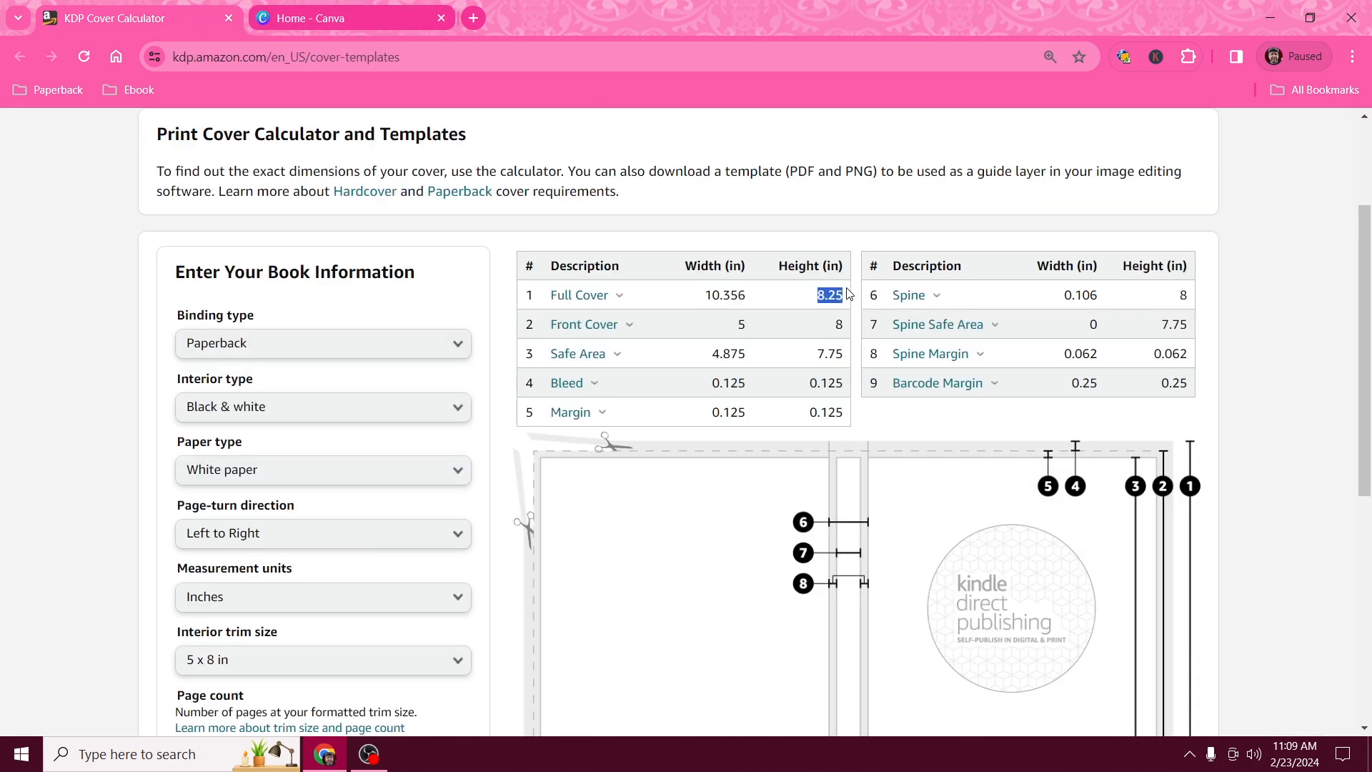
pyautogui.click(349, 19)
pyautogui.click(1084, 257)
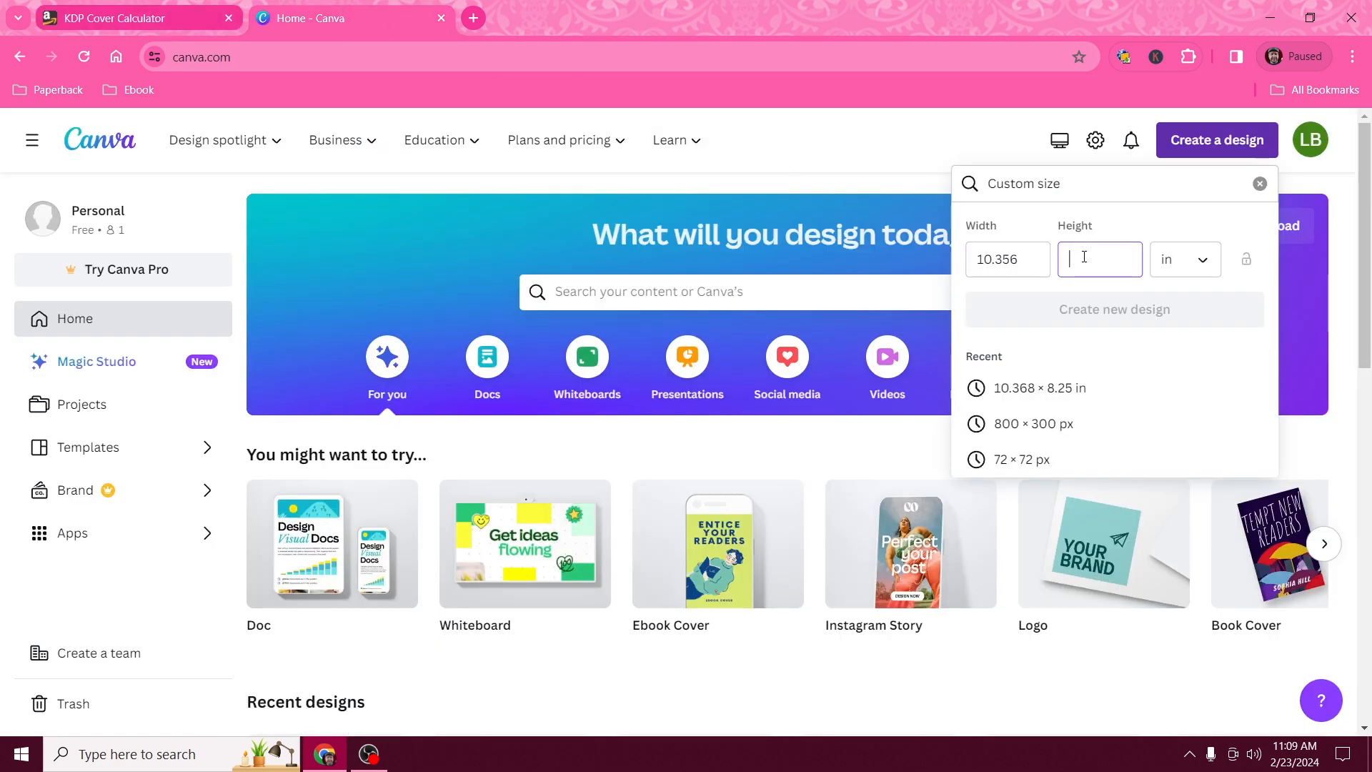
pyautogui.hotkey('ctrl', 'v')
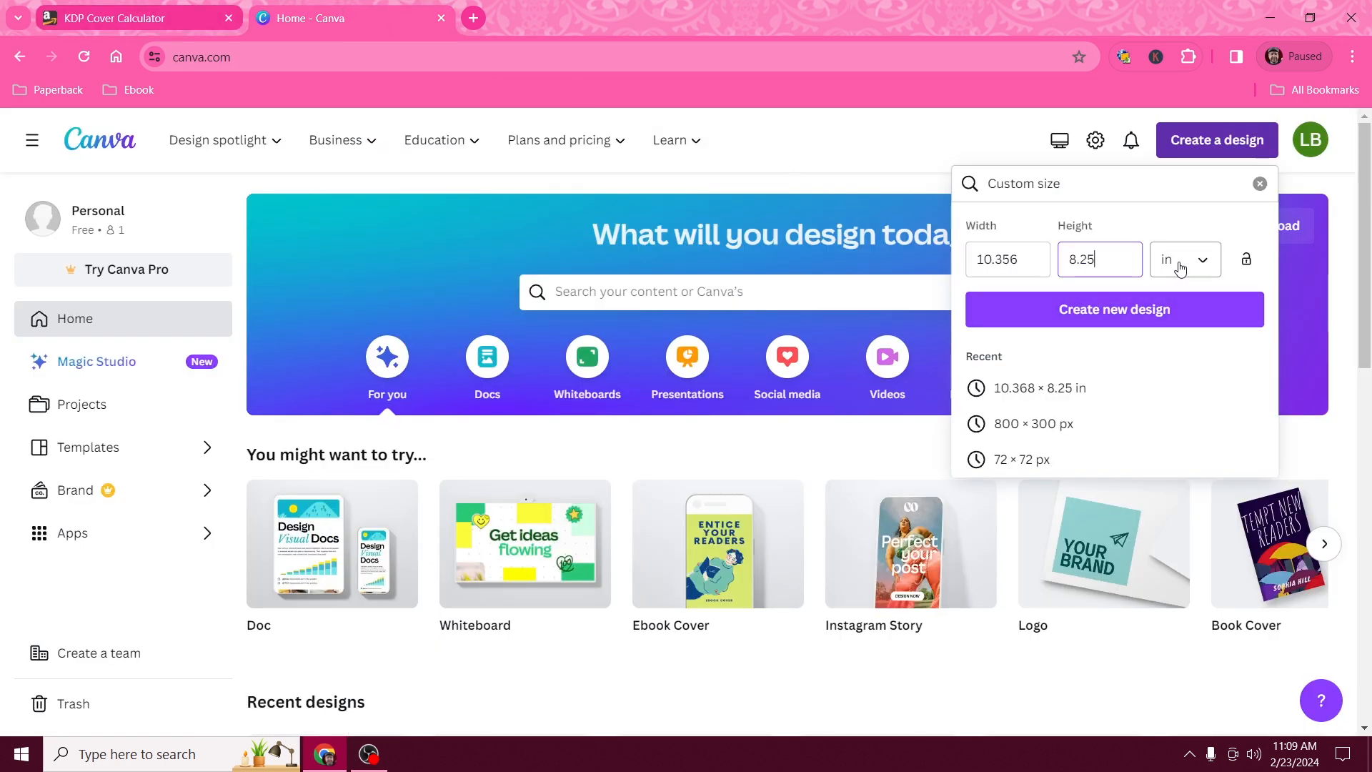
# Keep inches as the unit and create the new 10.356 × 8.25 in design
pyautogui.click(1205, 263)
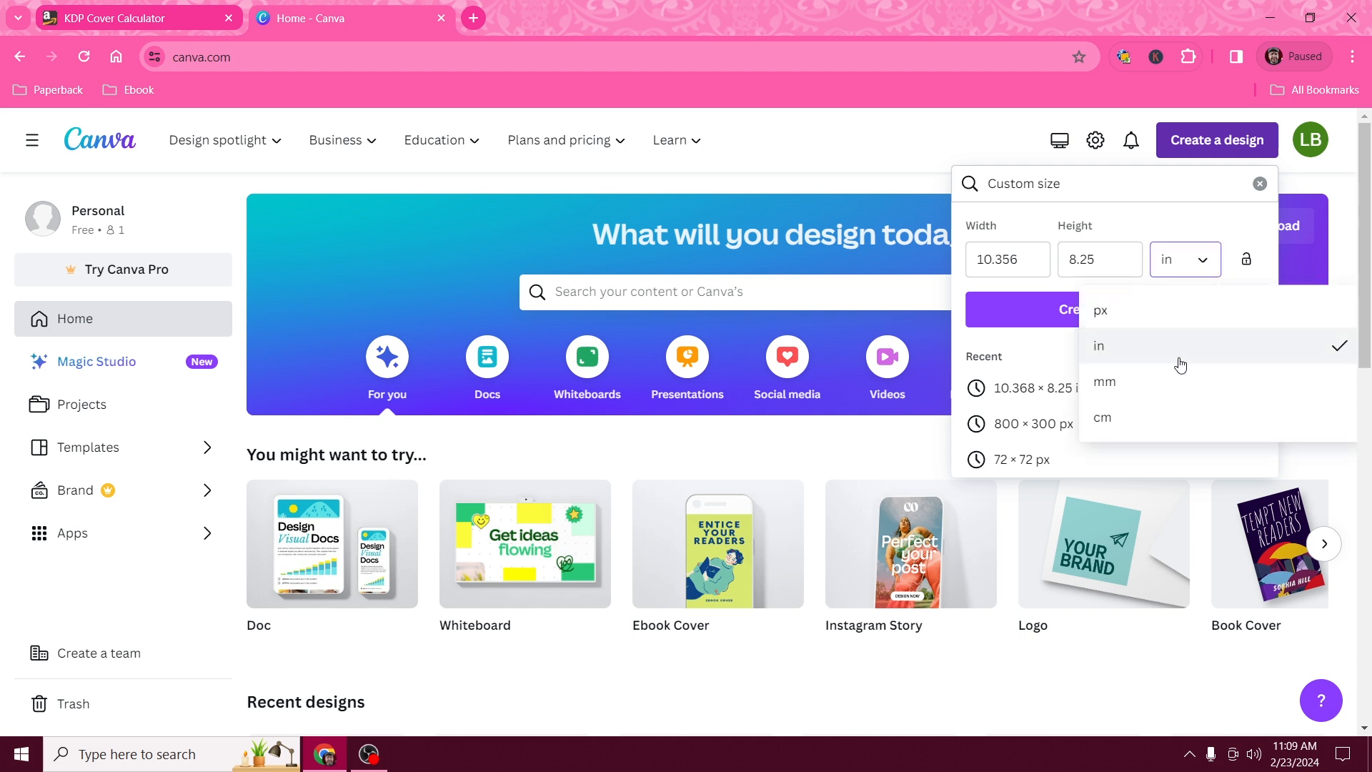
pyautogui.click(1178, 366)
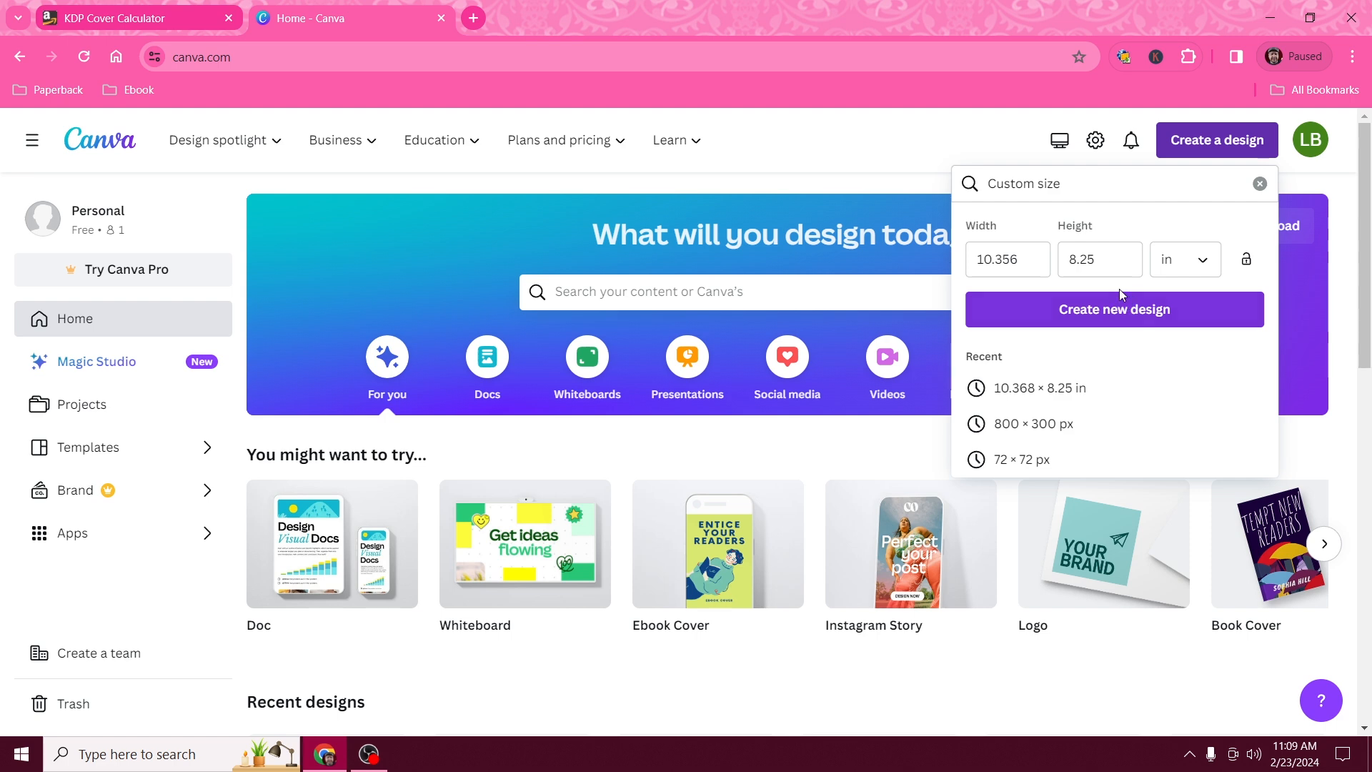
pyautogui.click(1102, 323)
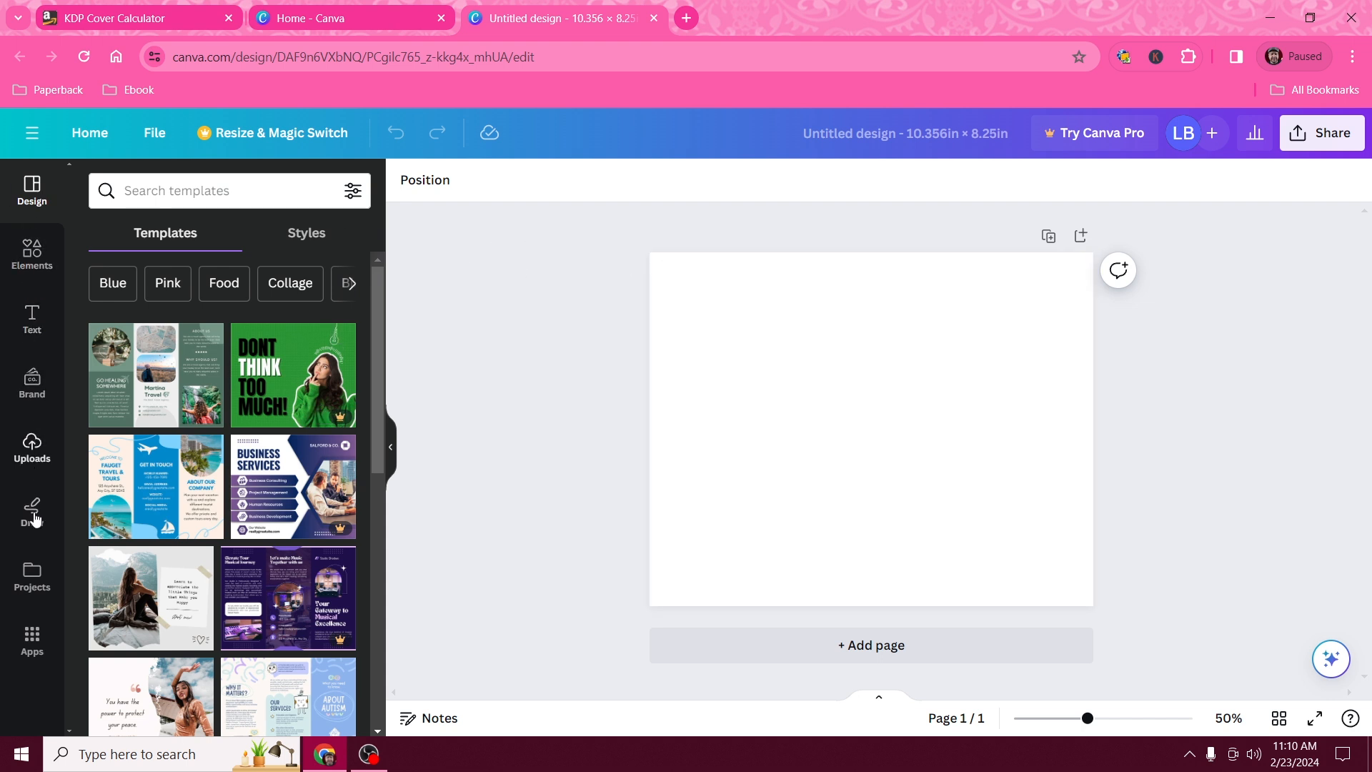
# Upload PAPERBACK_5.000x8.000_47_BW_WHITE_en_US.png from the template folder inside docs on the Desktop
pyautogui.click(32, 450)
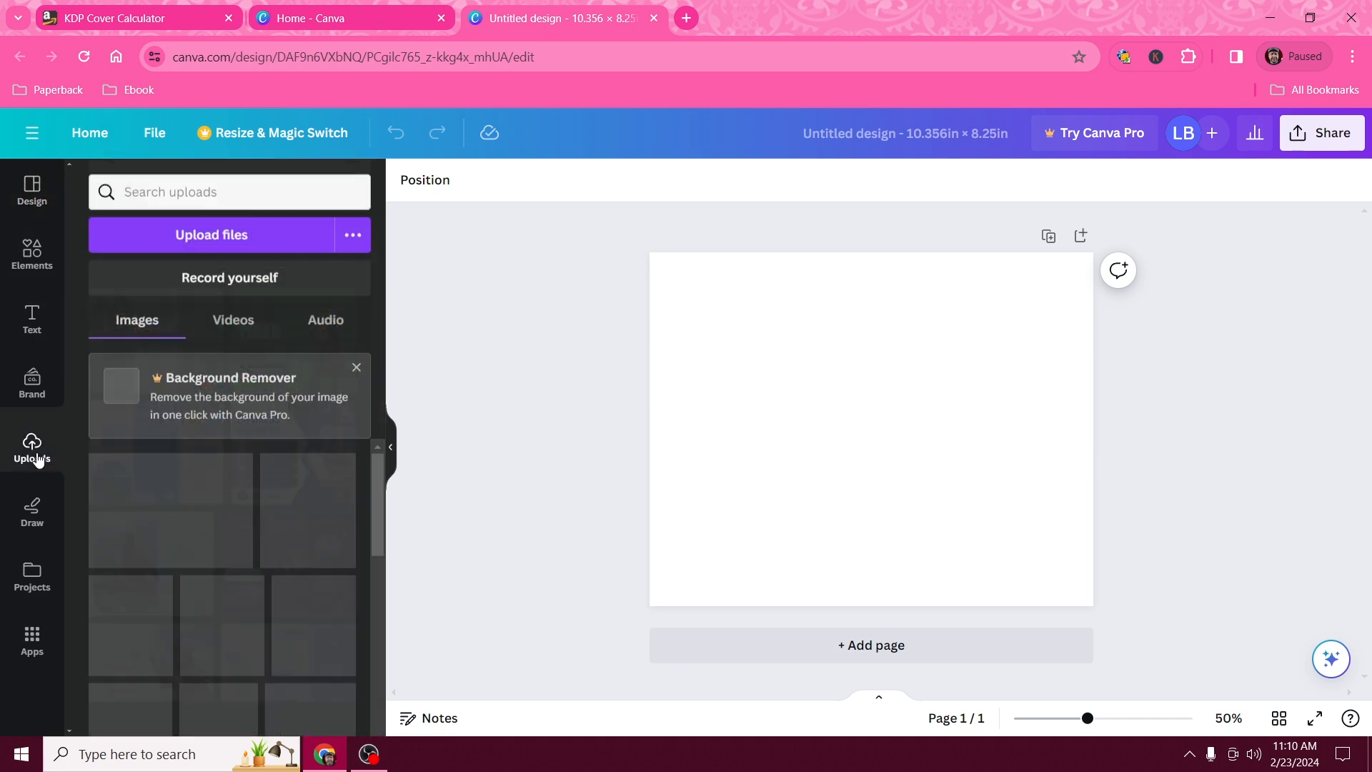
pyautogui.click(230, 246)
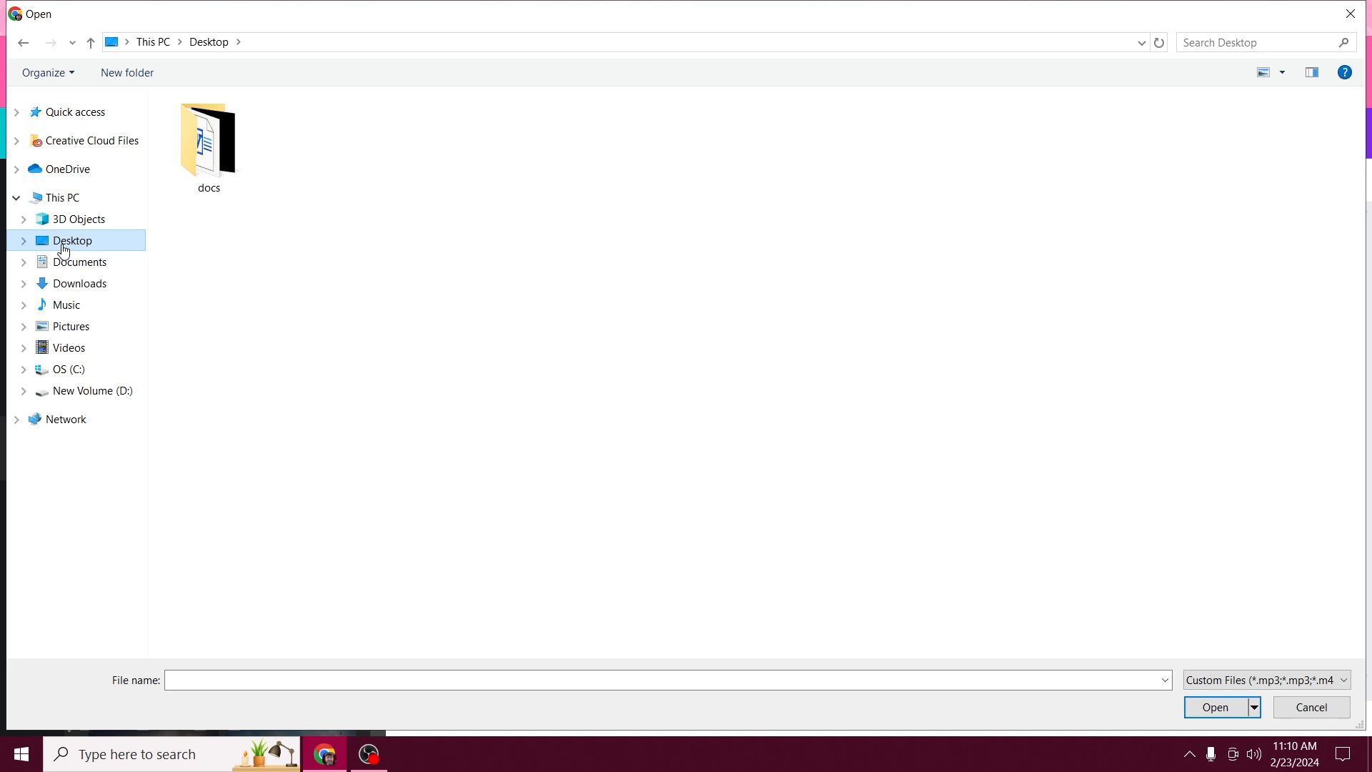
pyautogui.doubleClick(211, 128)
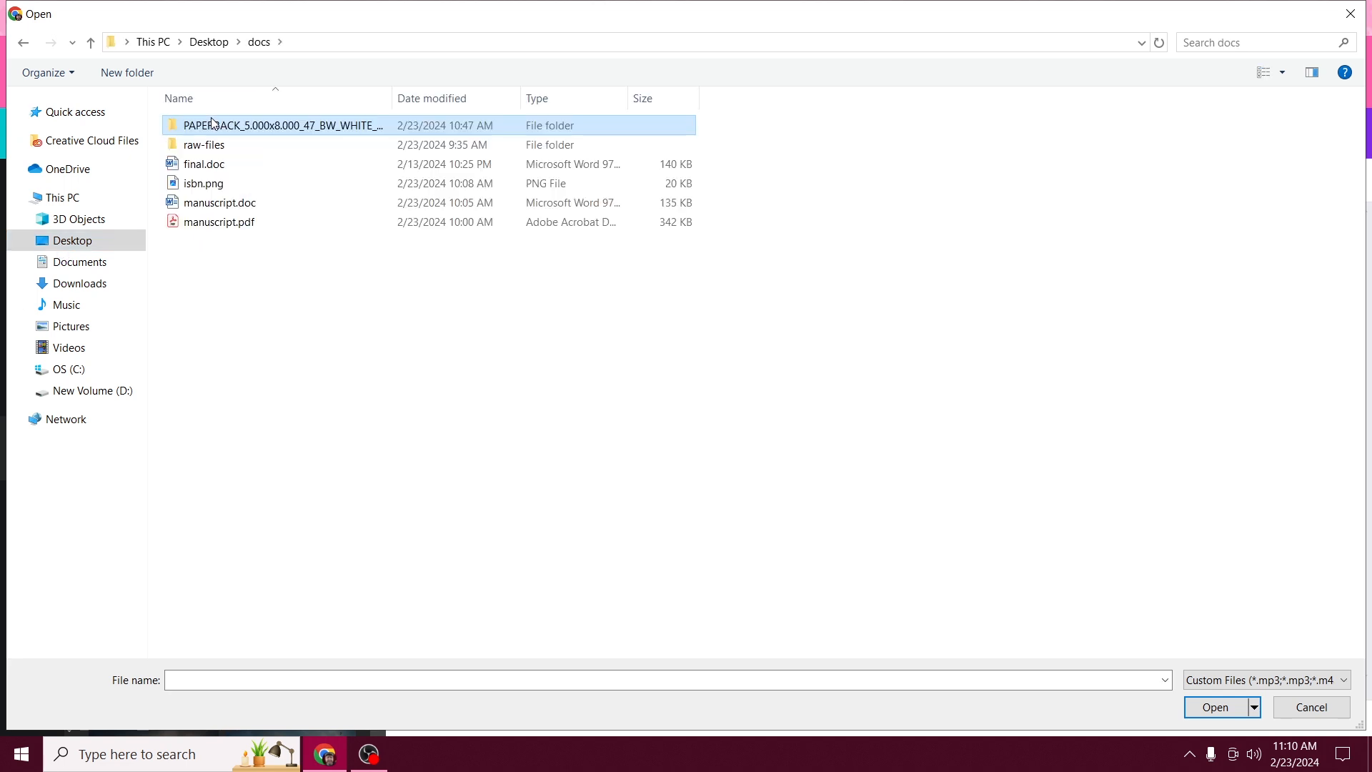
pyautogui.doubleClick(213, 128)
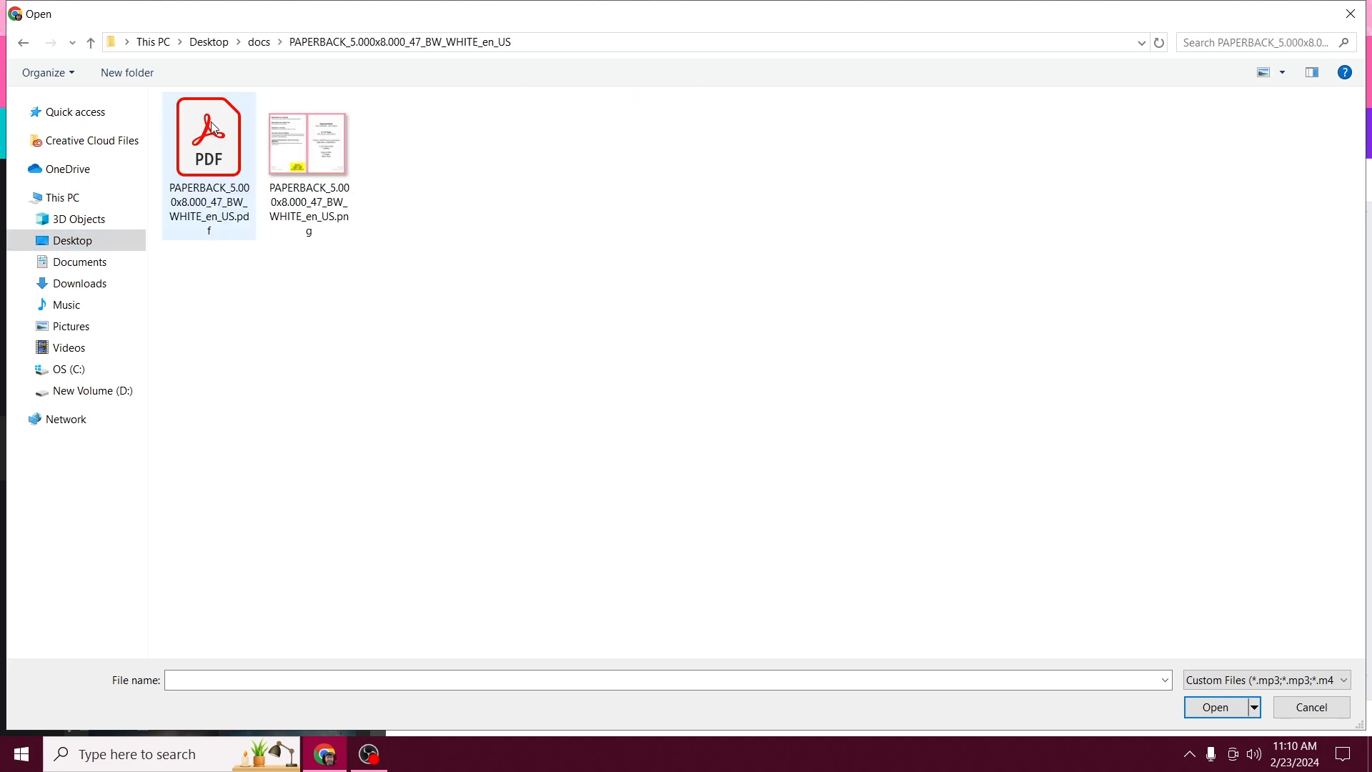
pyautogui.doubleClick(308, 149)
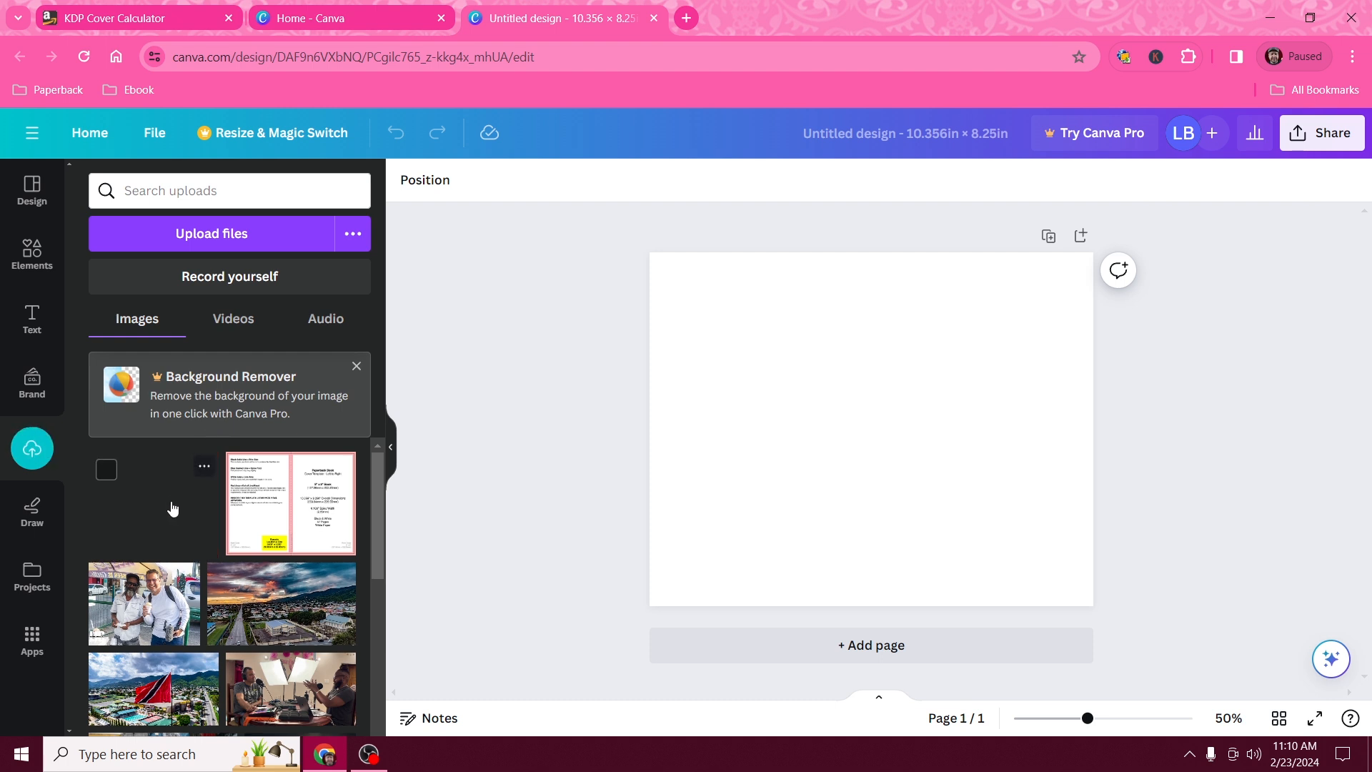
# Place the uploaded KDP cover template on the page, align it to the page's upper-left corner and enlarge it to fill the page
pyautogui.click(174, 545)
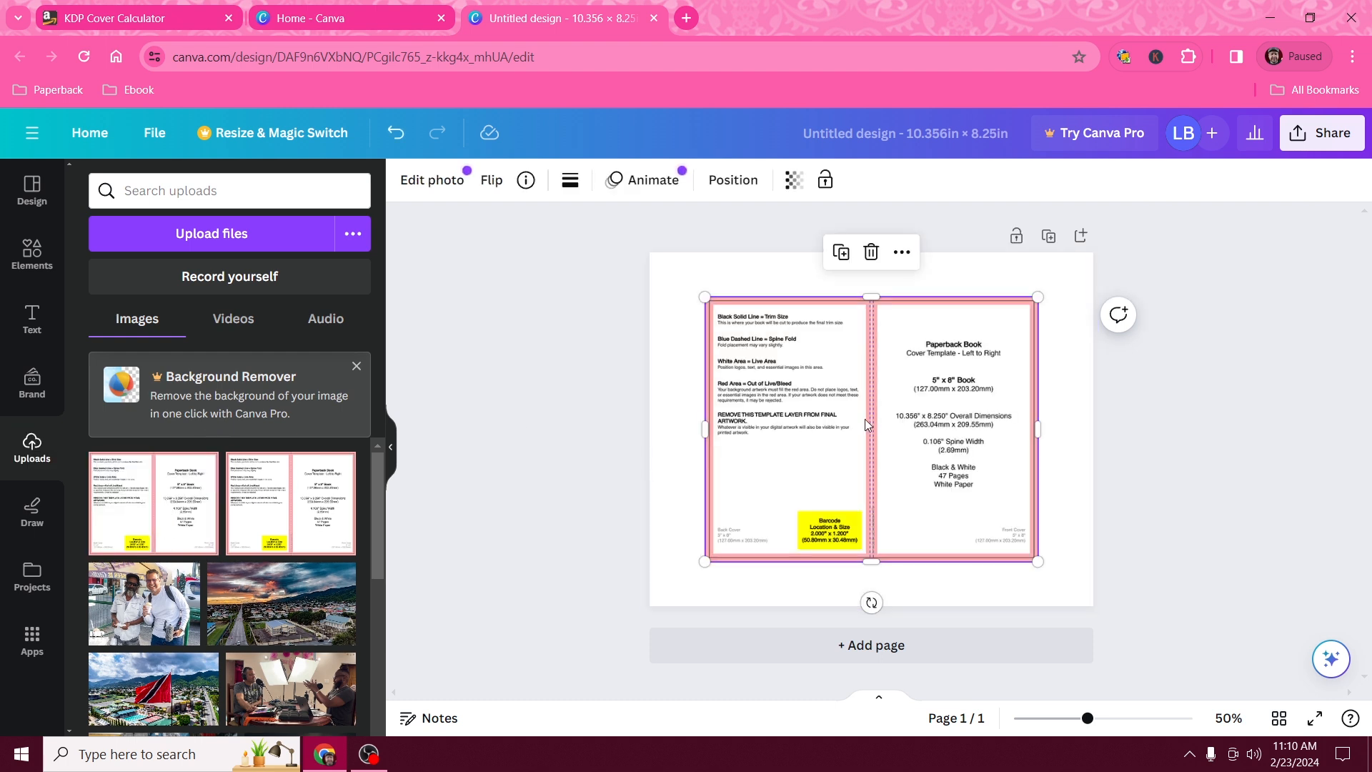
pyautogui.moveTo(875, 424); pyautogui.dragTo(816, 376)
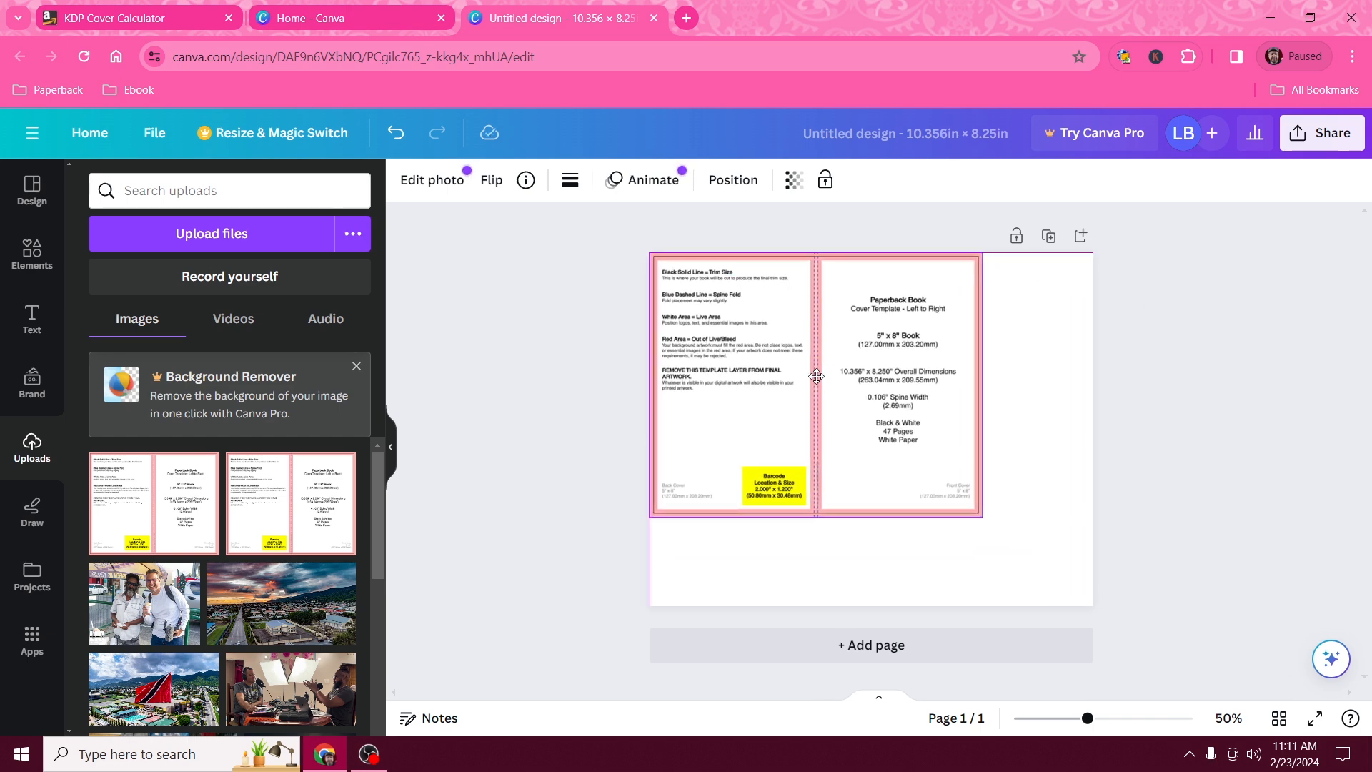
pyautogui.moveTo(980, 515); pyautogui.dragTo(1081, 612)
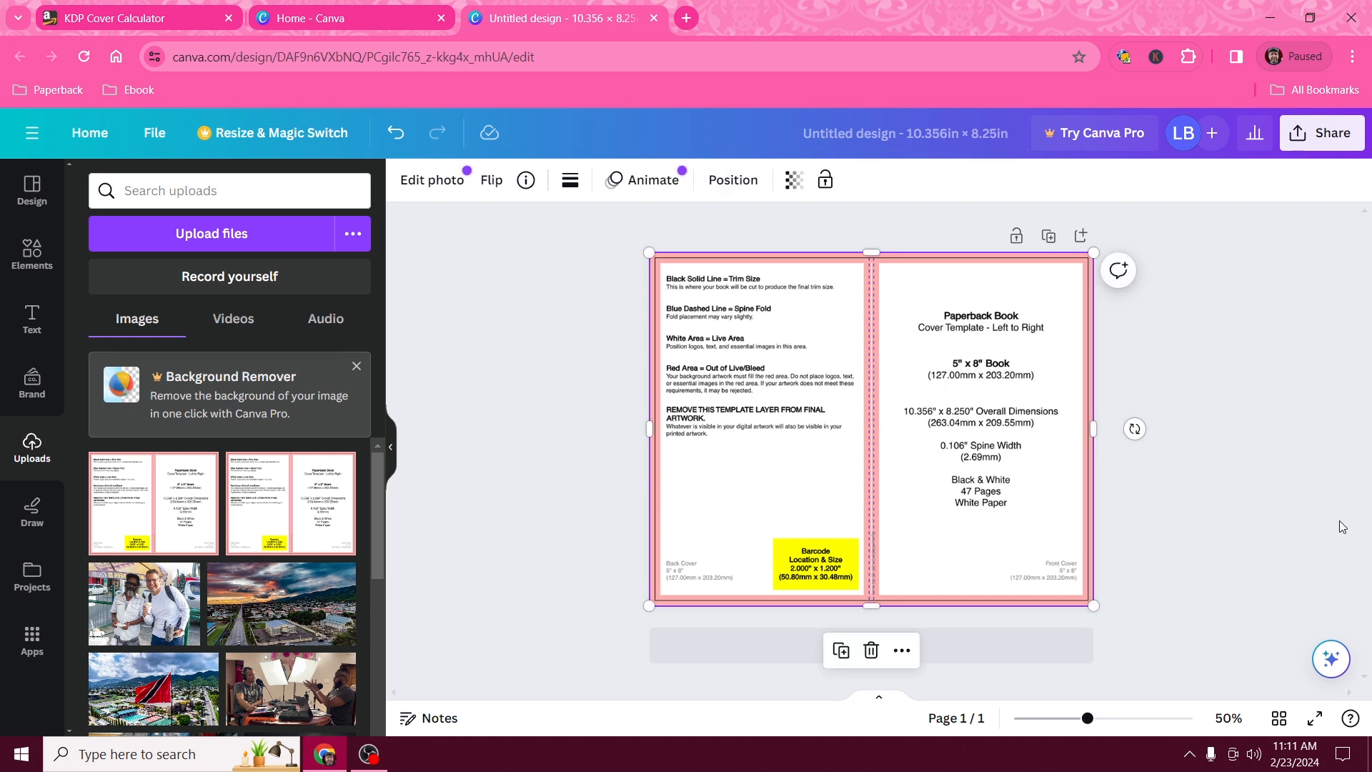
pyautogui.click(1235, 393)
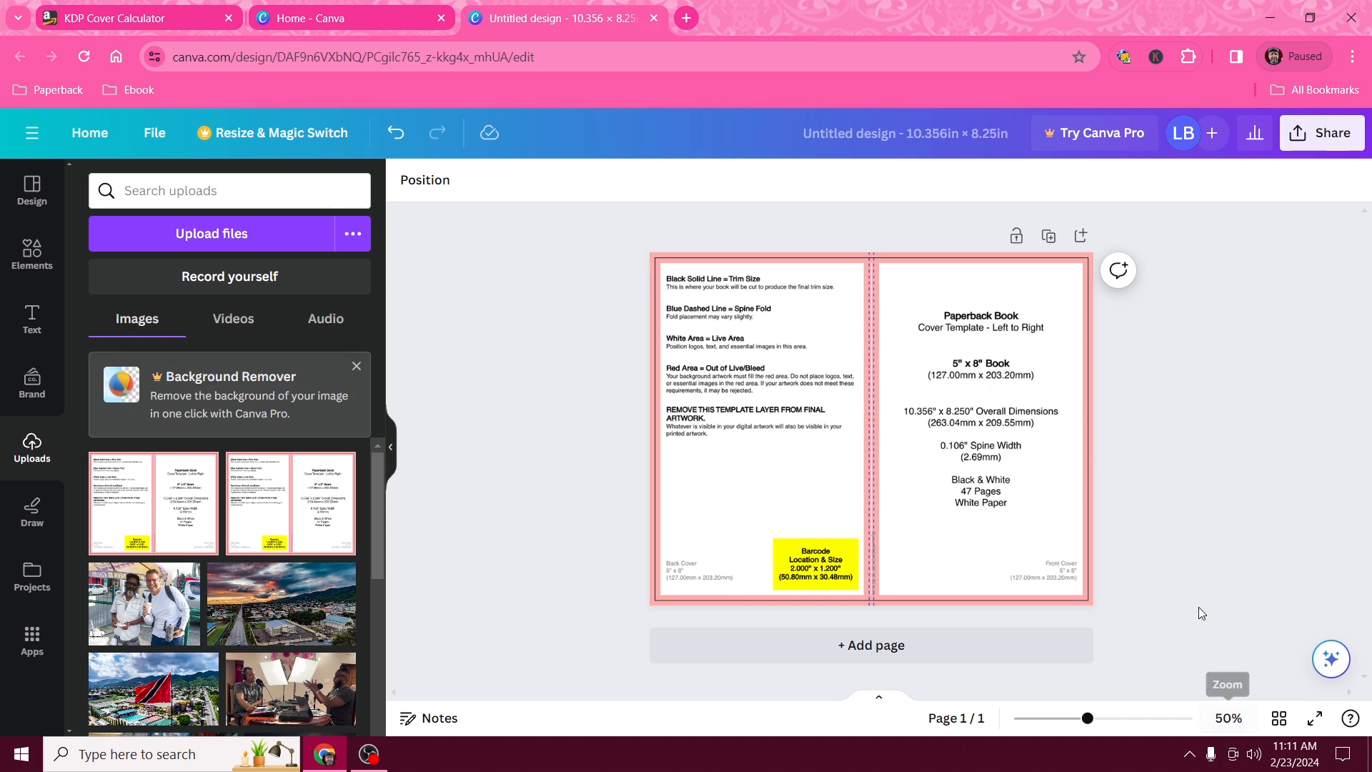
pyautogui.click(1229, 719)
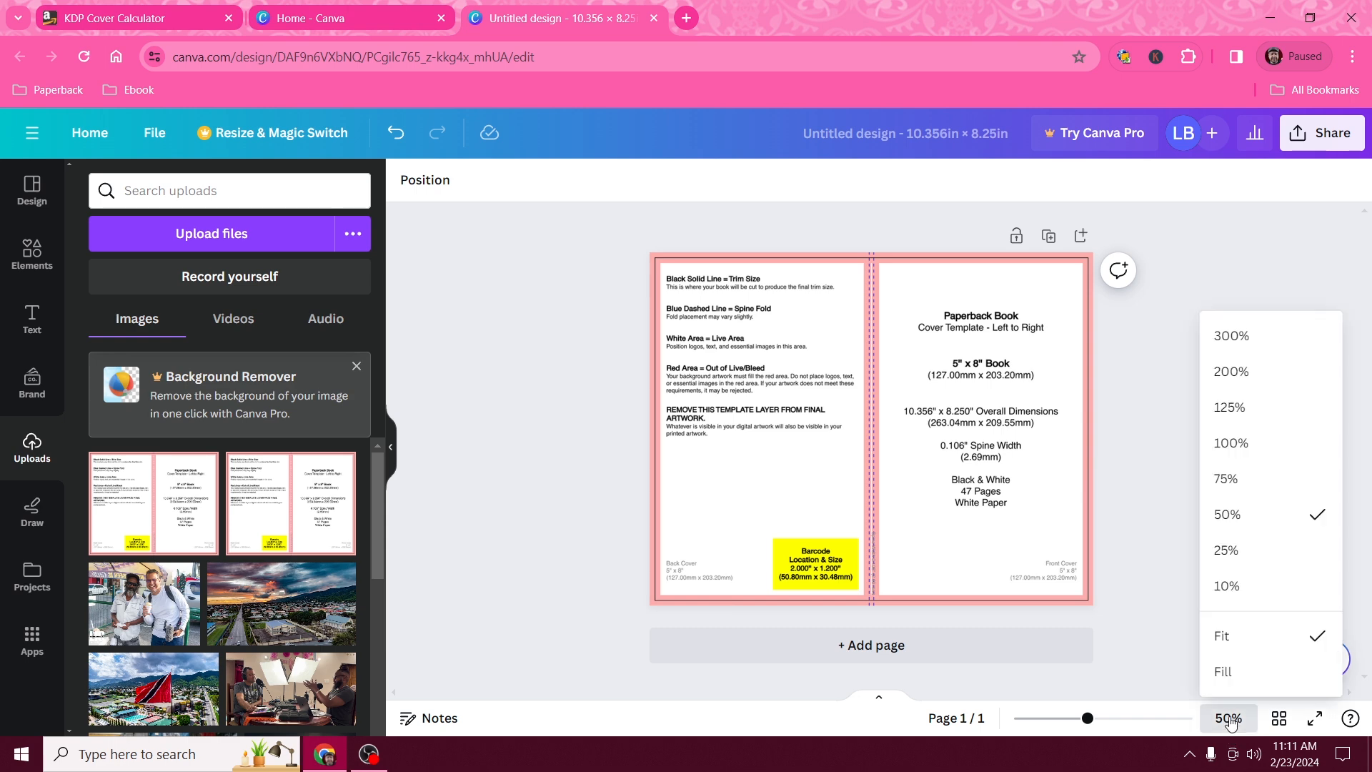
pyautogui.click(1234, 481)
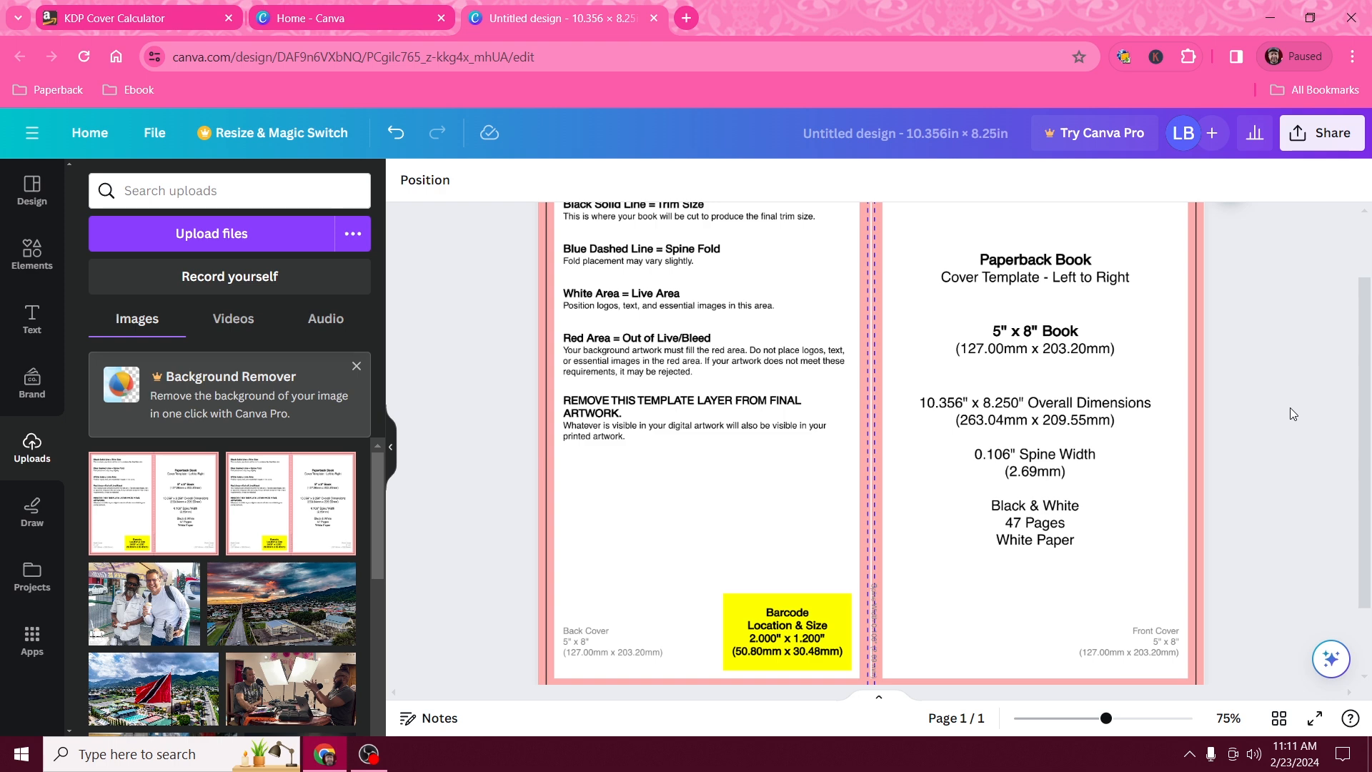
pyautogui.click(1228, 719)
pyautogui.click(1237, 527)
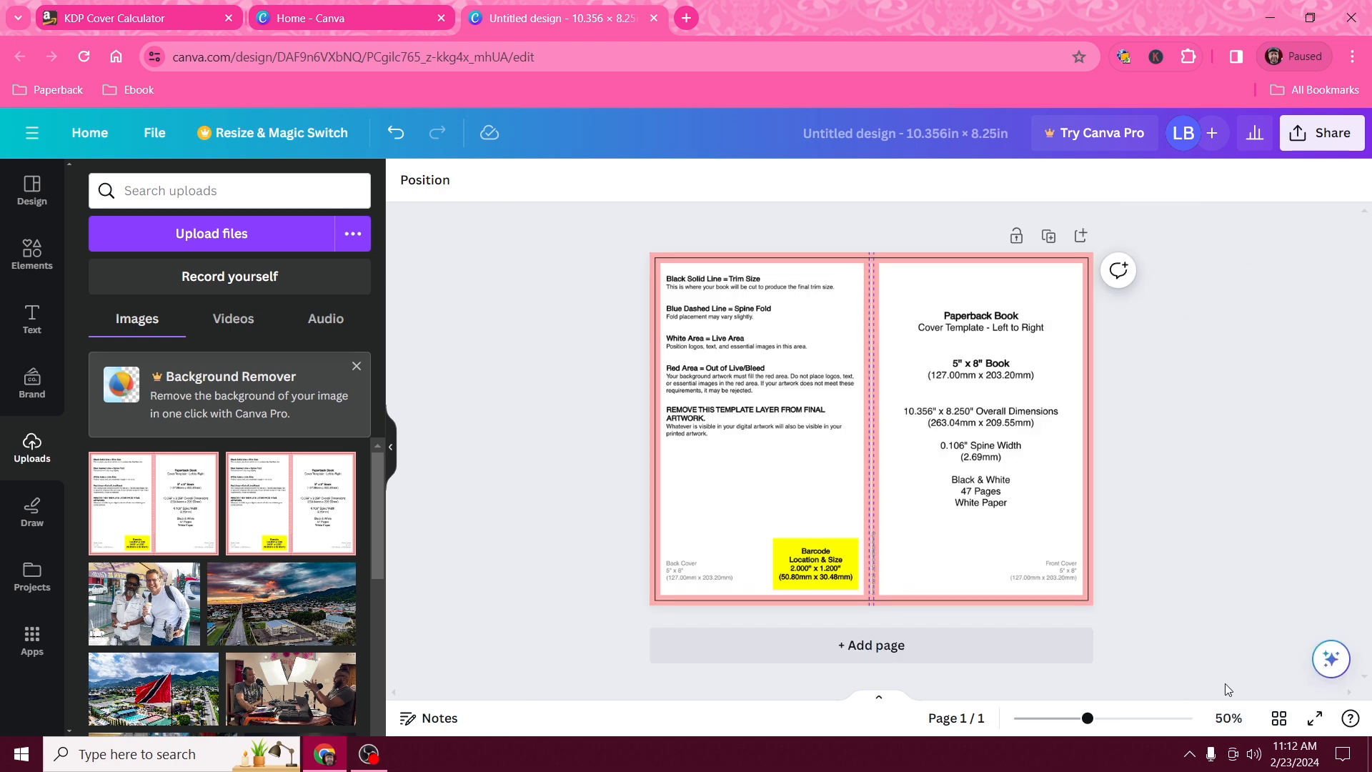
# Add a text box reading MEN AND MISFITS and place it above the Paperback Book text on the front cover
pyautogui.click(1228, 718)
pyautogui.click(1234, 479)
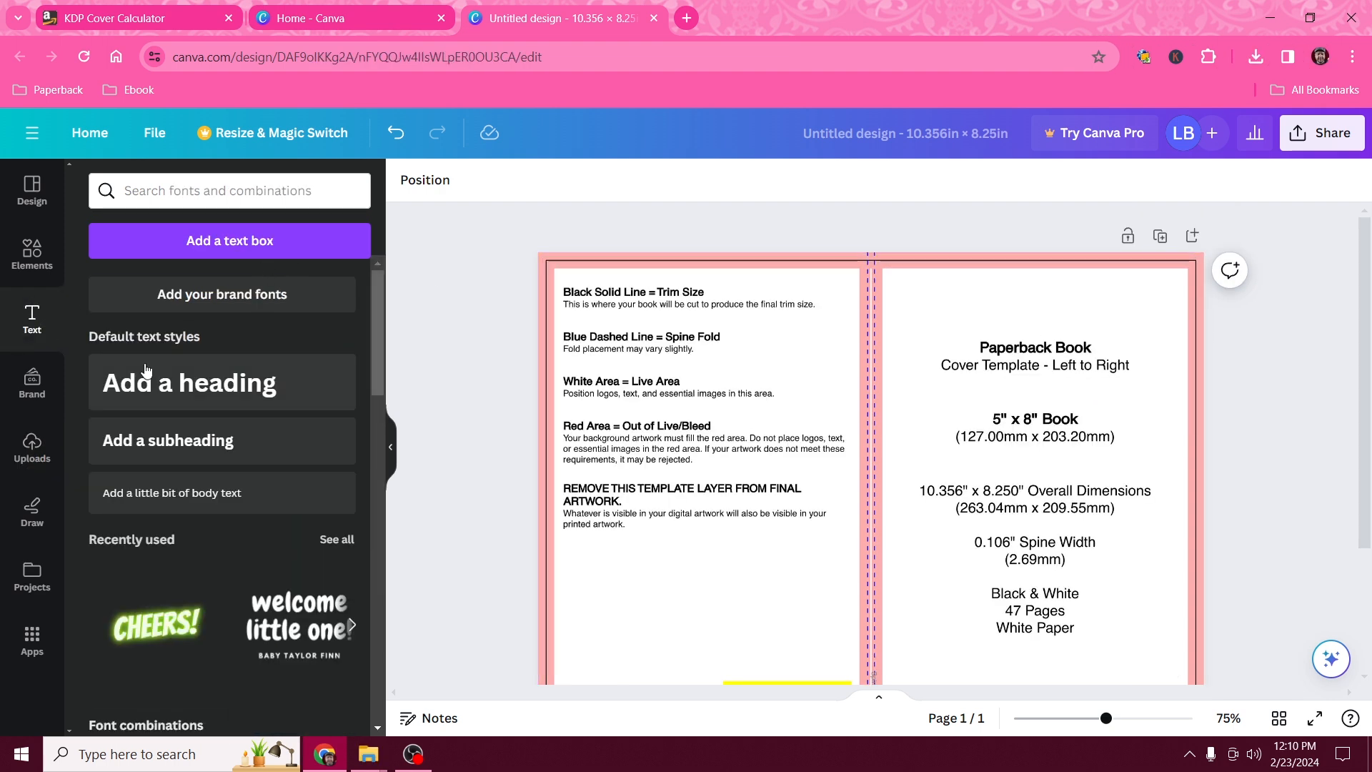
pyautogui.click(244, 241)
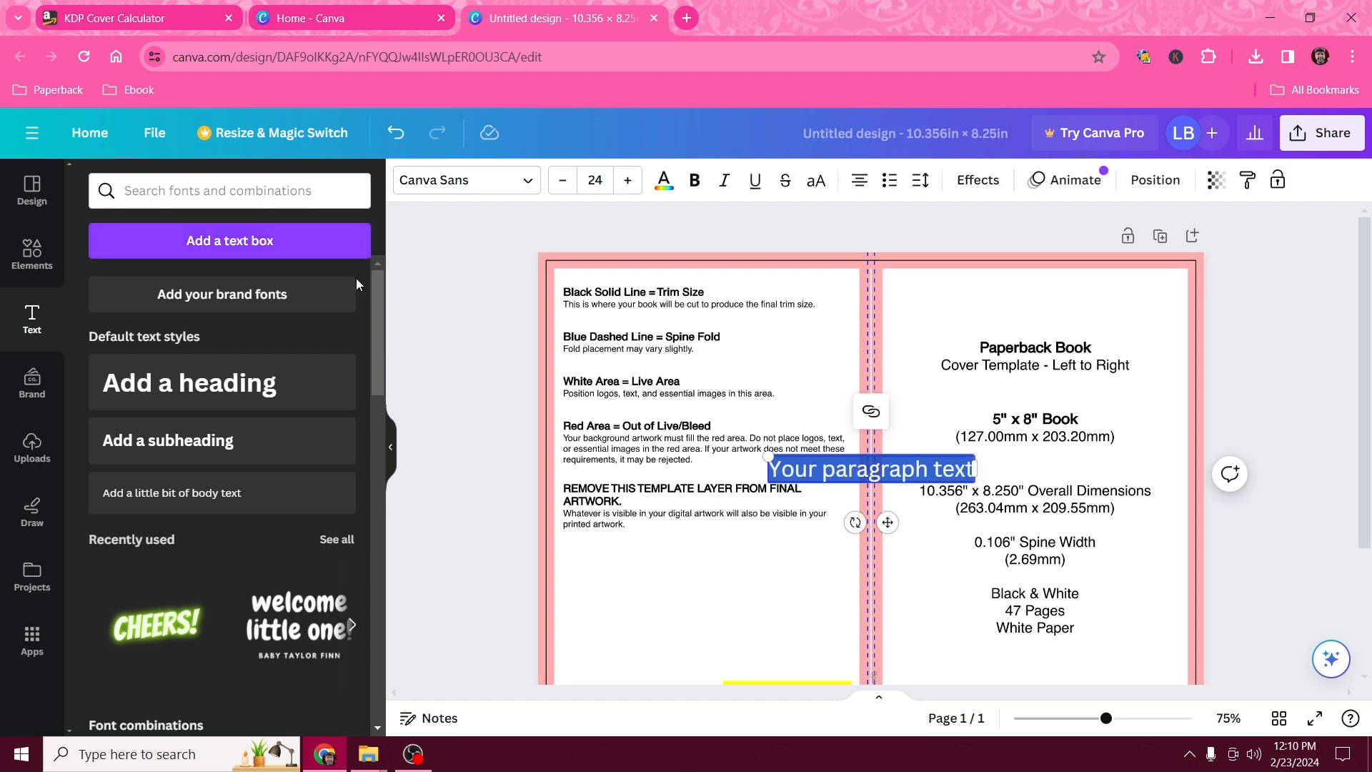
pyautogui.write('M')
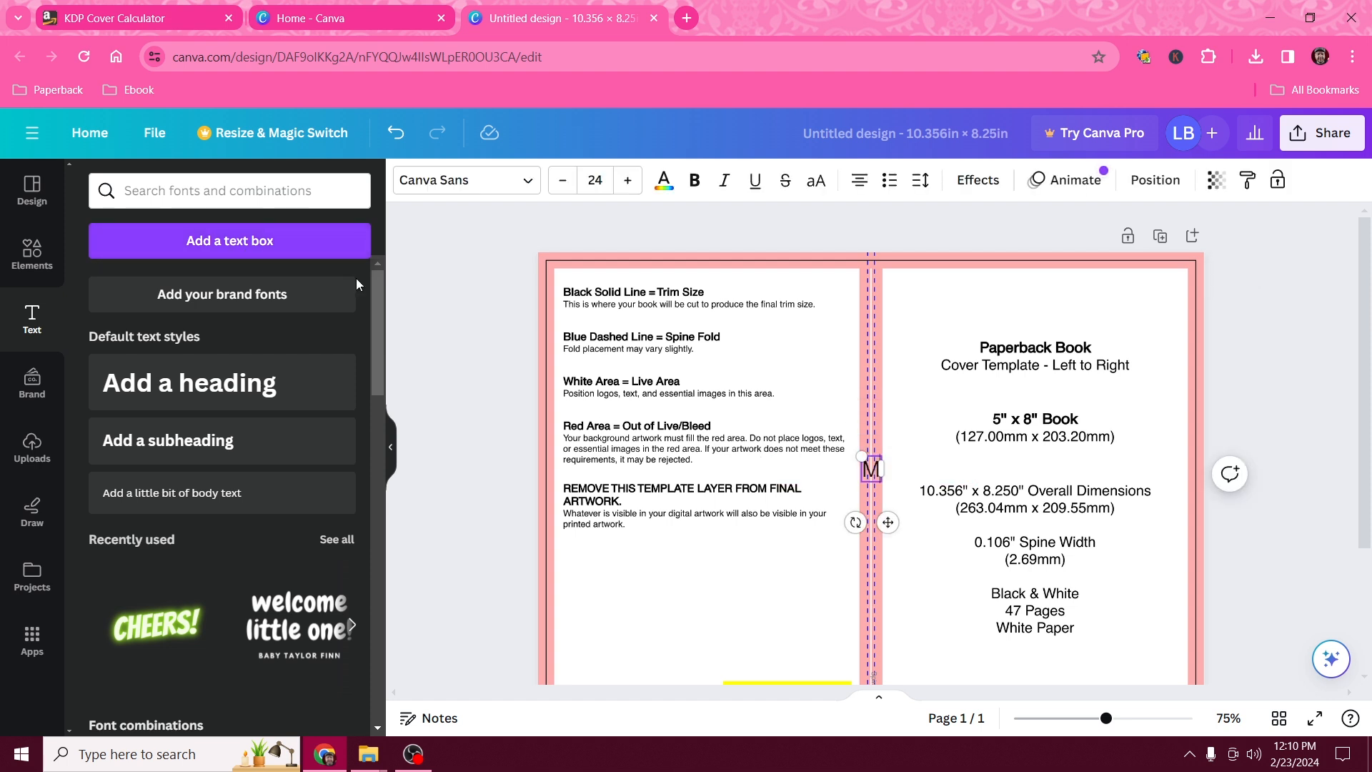
pyautogui.write('EN AND MISFITS')
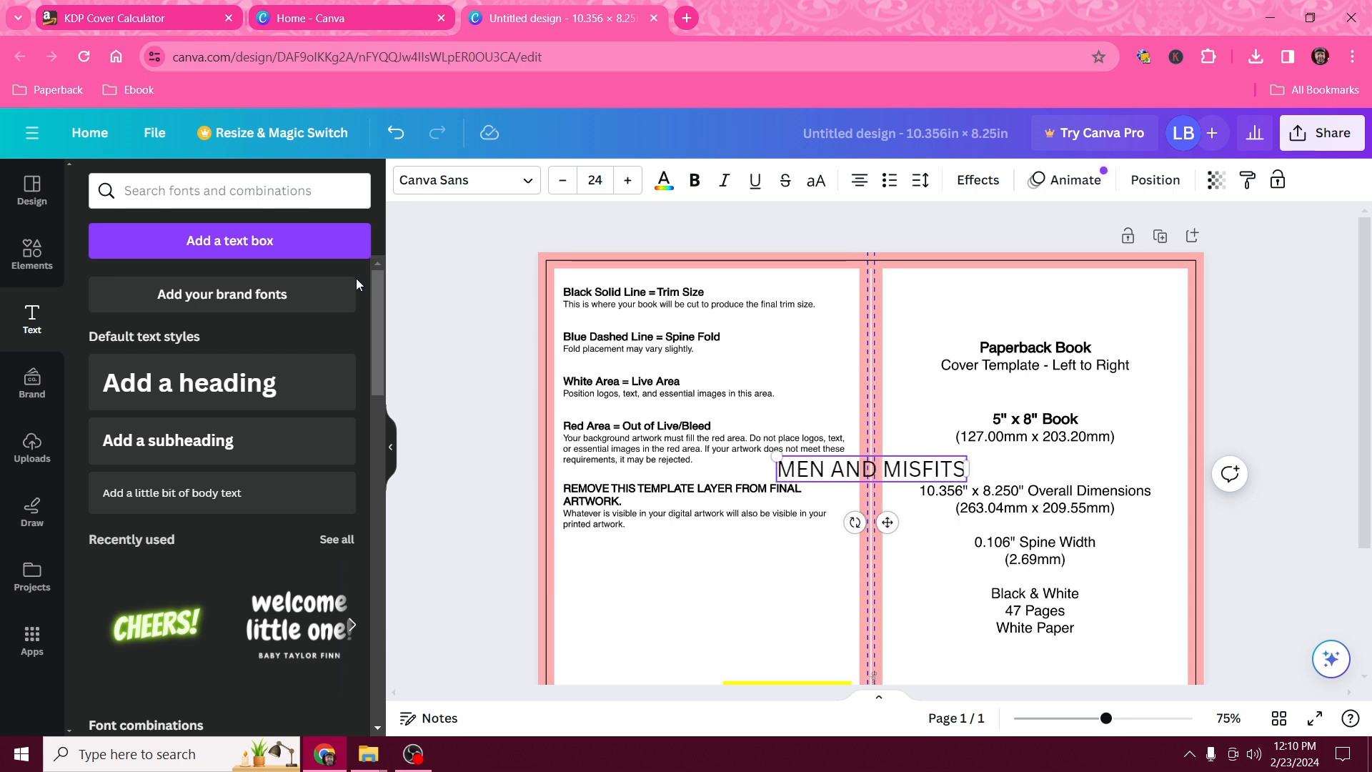
pyautogui.moveTo(871, 476); pyautogui.dragTo(1018, 318)
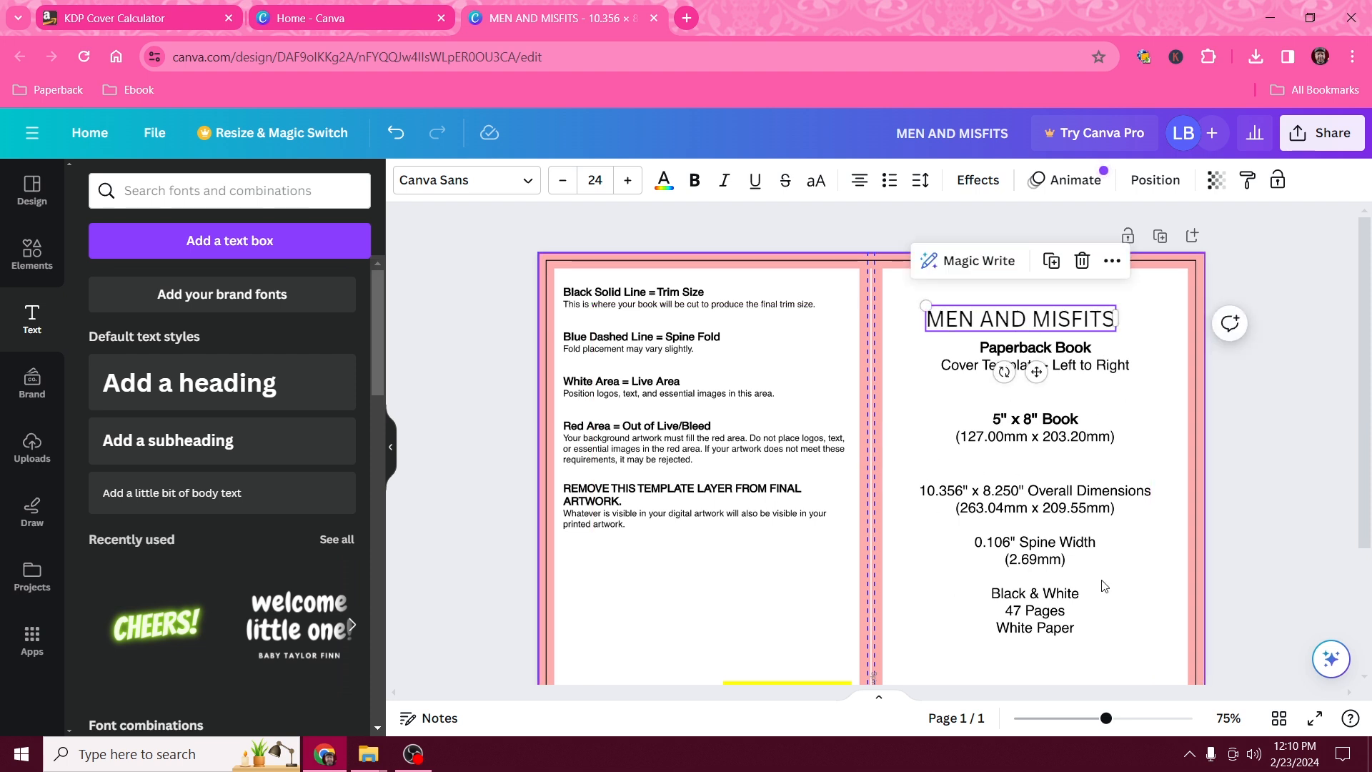
# Center the MEN AND MISFITS title on the front cover and move the author's name down to just above the Black & White line
pyautogui.click(1082, 500)
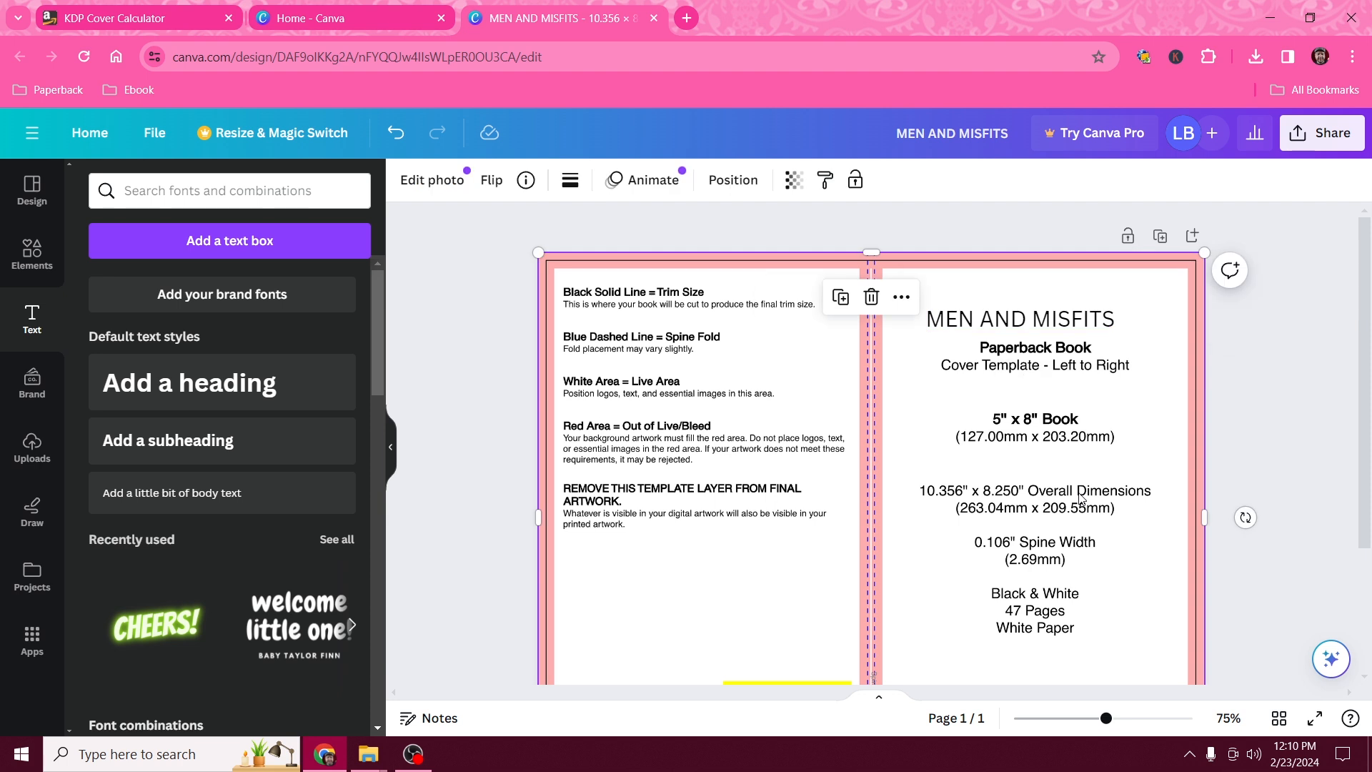
pyautogui.click(1021, 320)
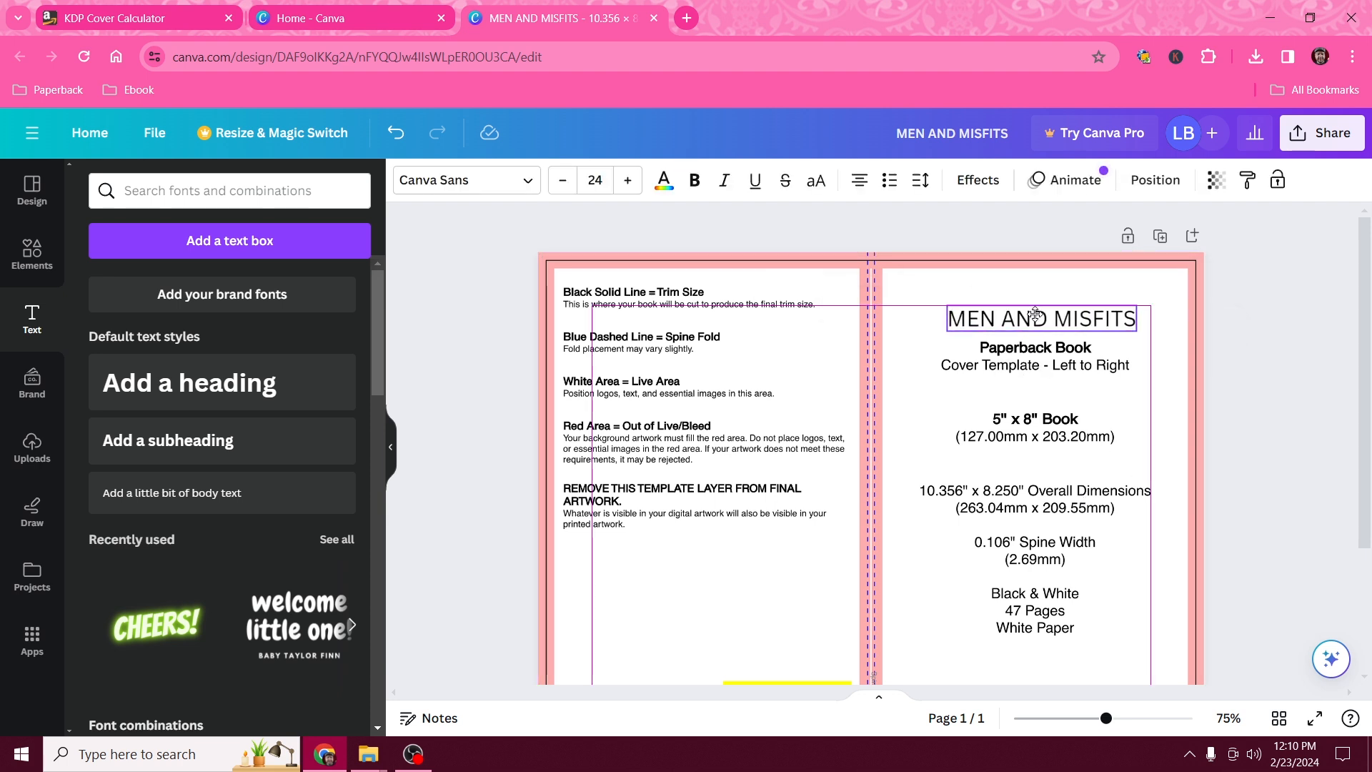
pyautogui.click(1180, 439)
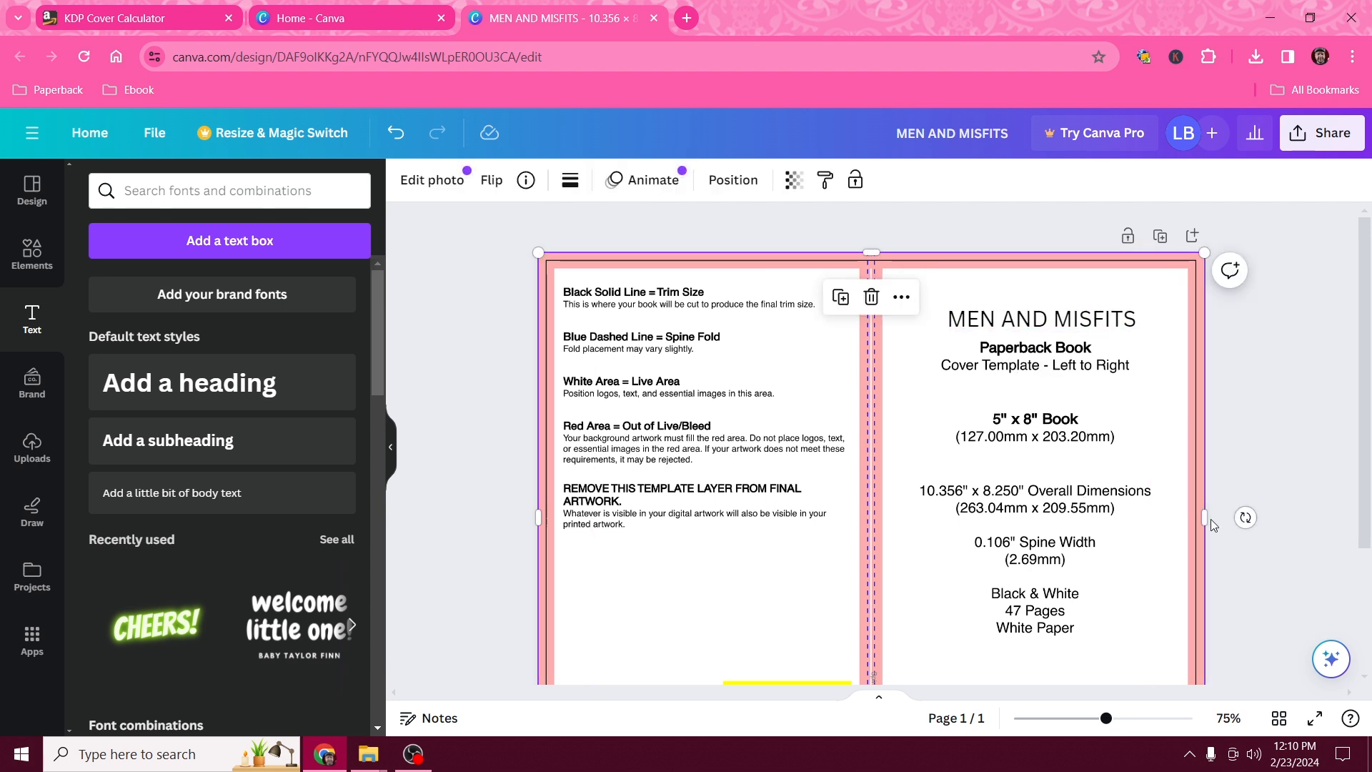
pyautogui.moveTo(1206, 518)
pyautogui.mouseDown()
pyautogui.moveTo(812, 492)
pyautogui.moveTo(1204, 500)
pyautogui.mouseUp()
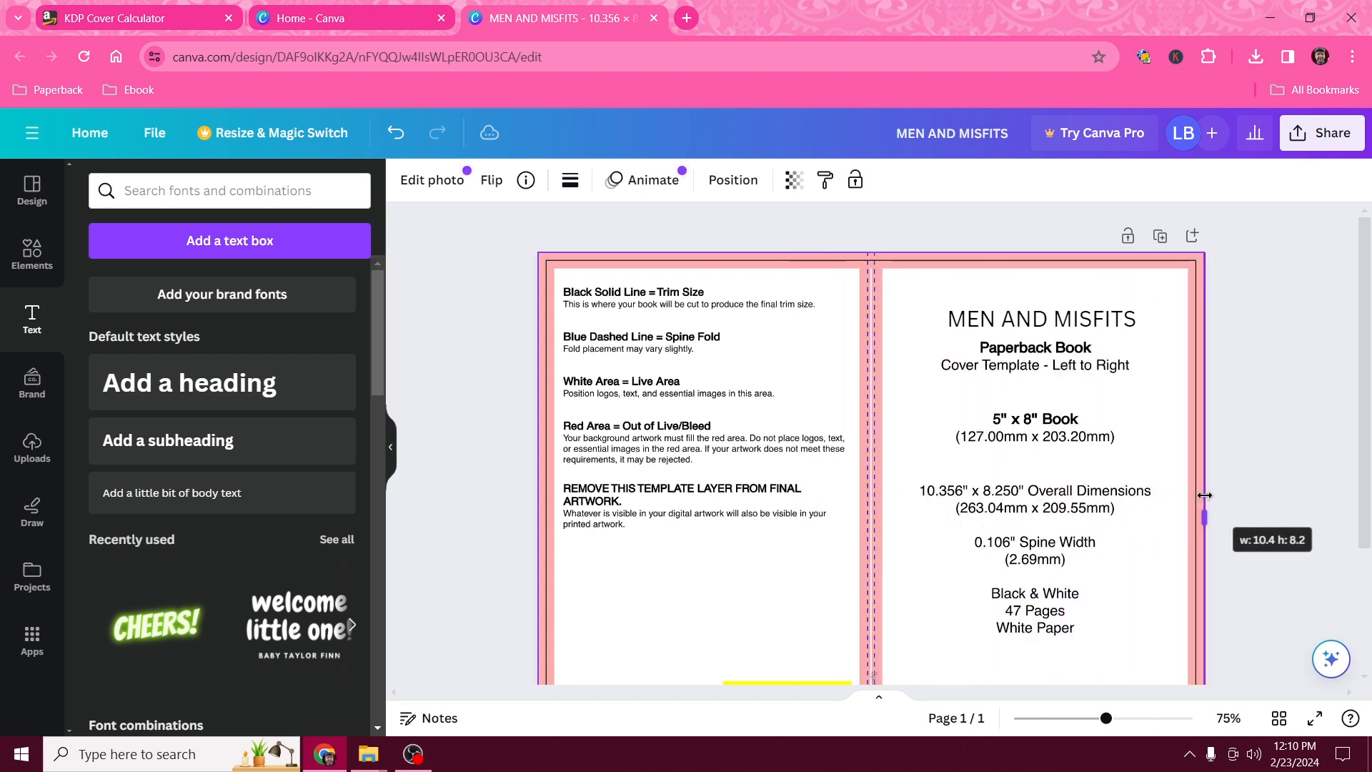
pyautogui.click(1034, 326)
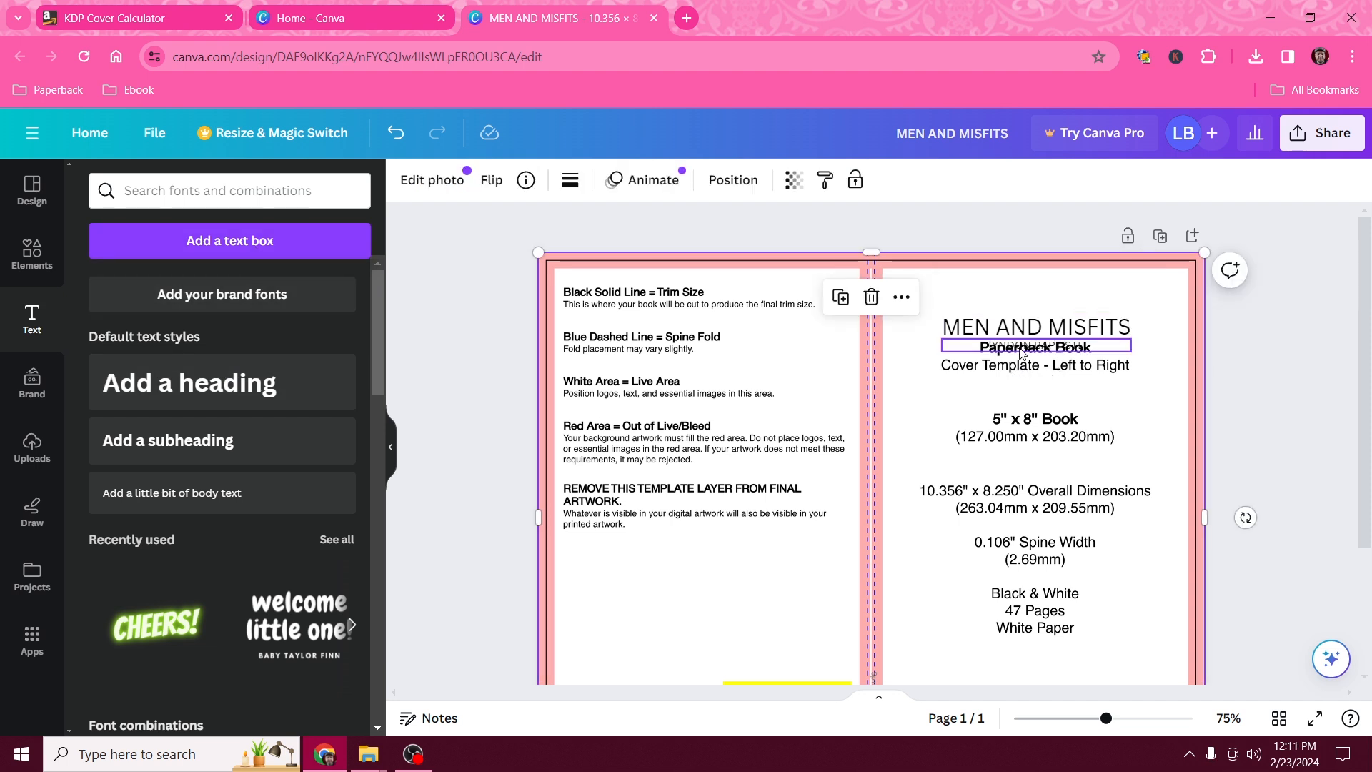
pyautogui.moveTo(1019, 351); pyautogui.dragTo(1035, 583)
# Search the fonts for WESTER and set the MEN AND MISFITS title in Chunk Five
pyautogui.doubleClick(1001, 326)
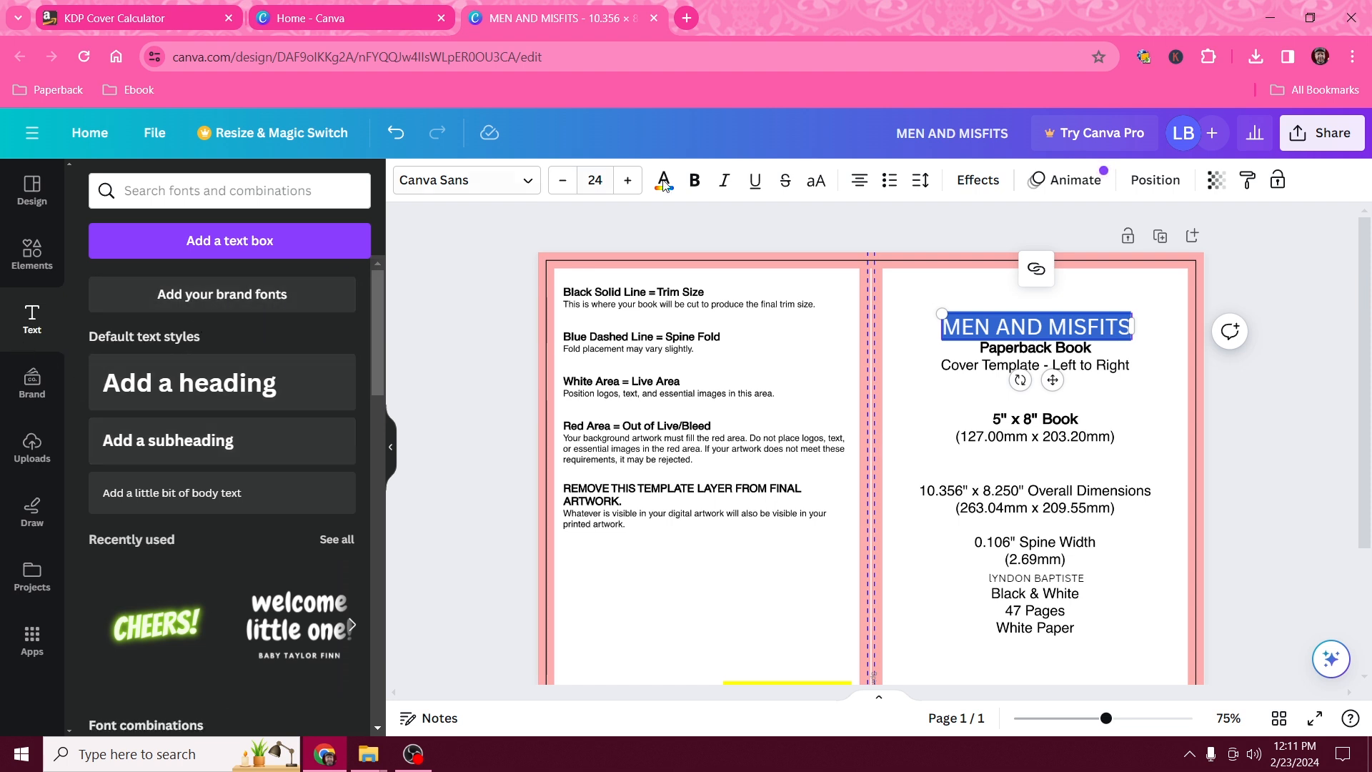
pyautogui.click(530, 187)
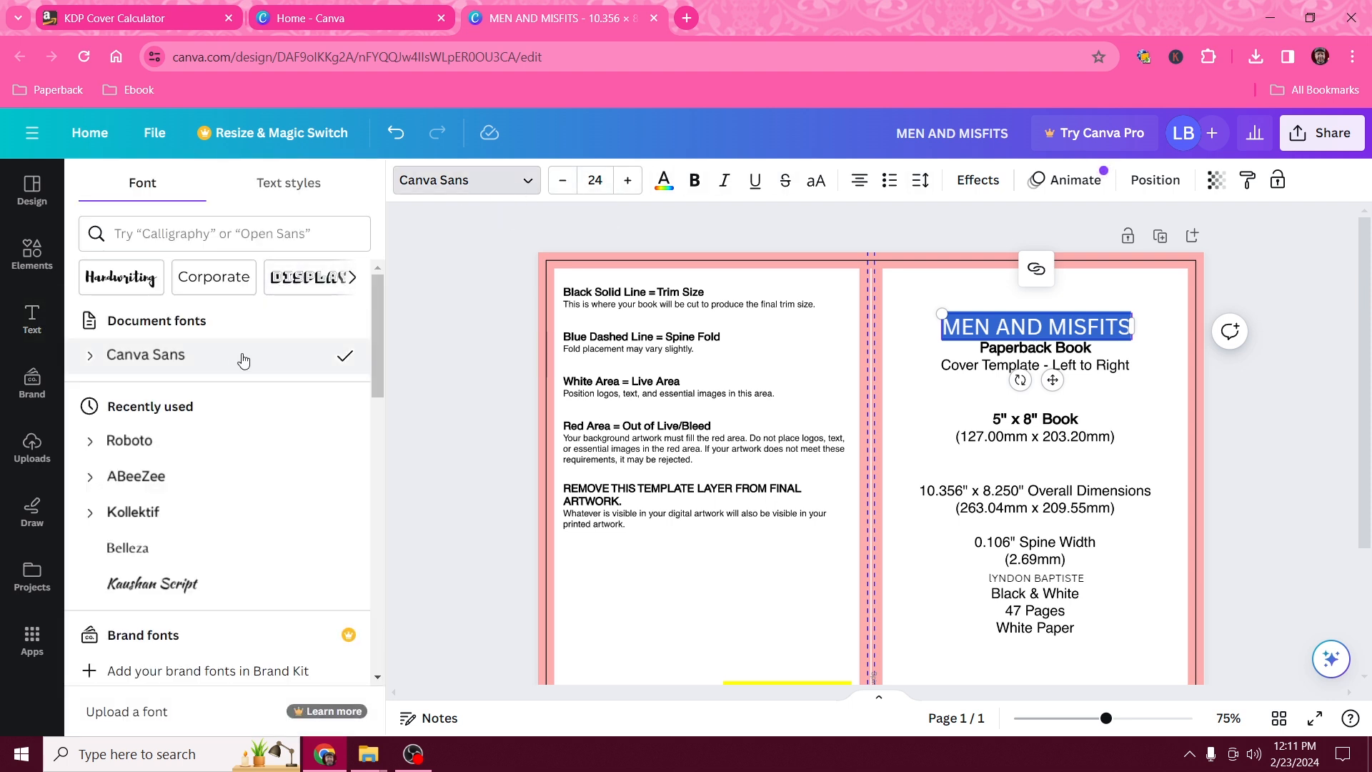
pyautogui.scroll(-1, 243, 357)
pyautogui.scroll(-2, 278, 397)
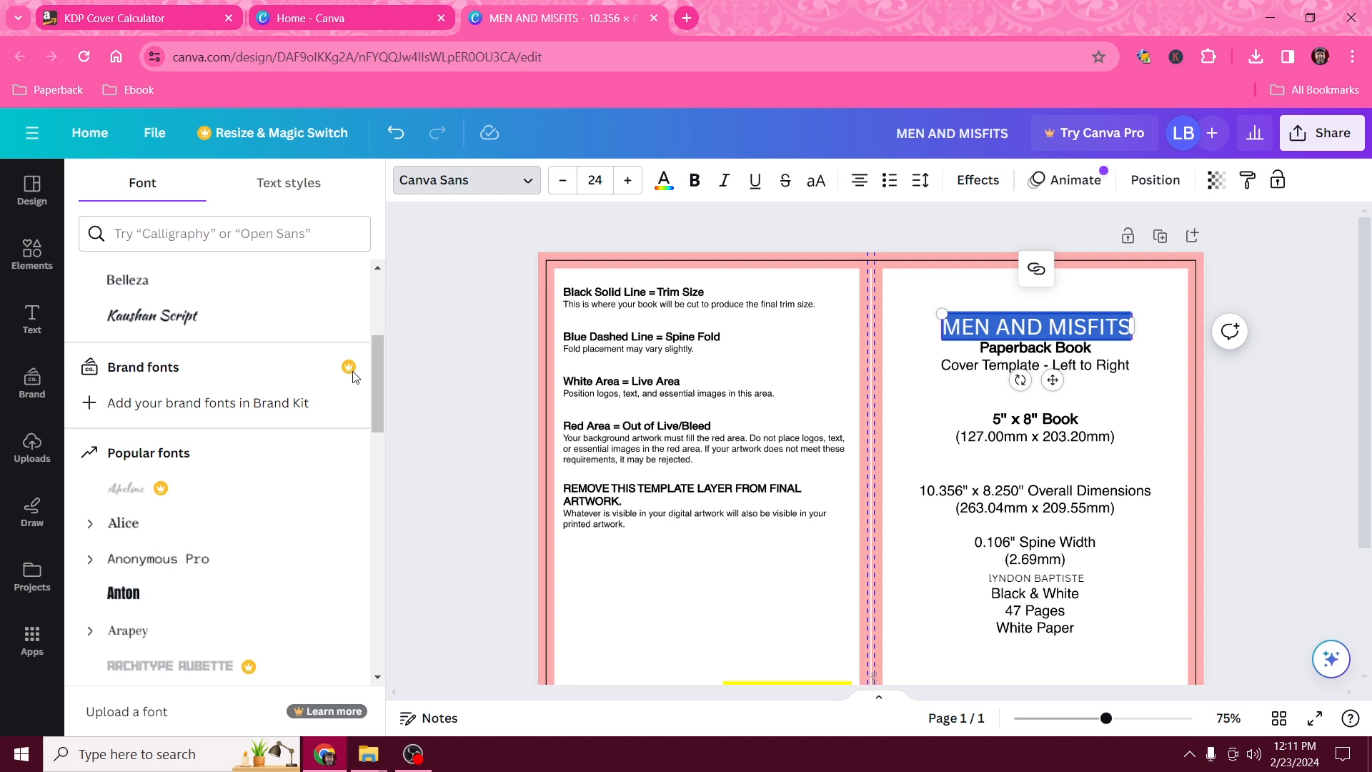
pyautogui.scroll(-3, 293, 396)
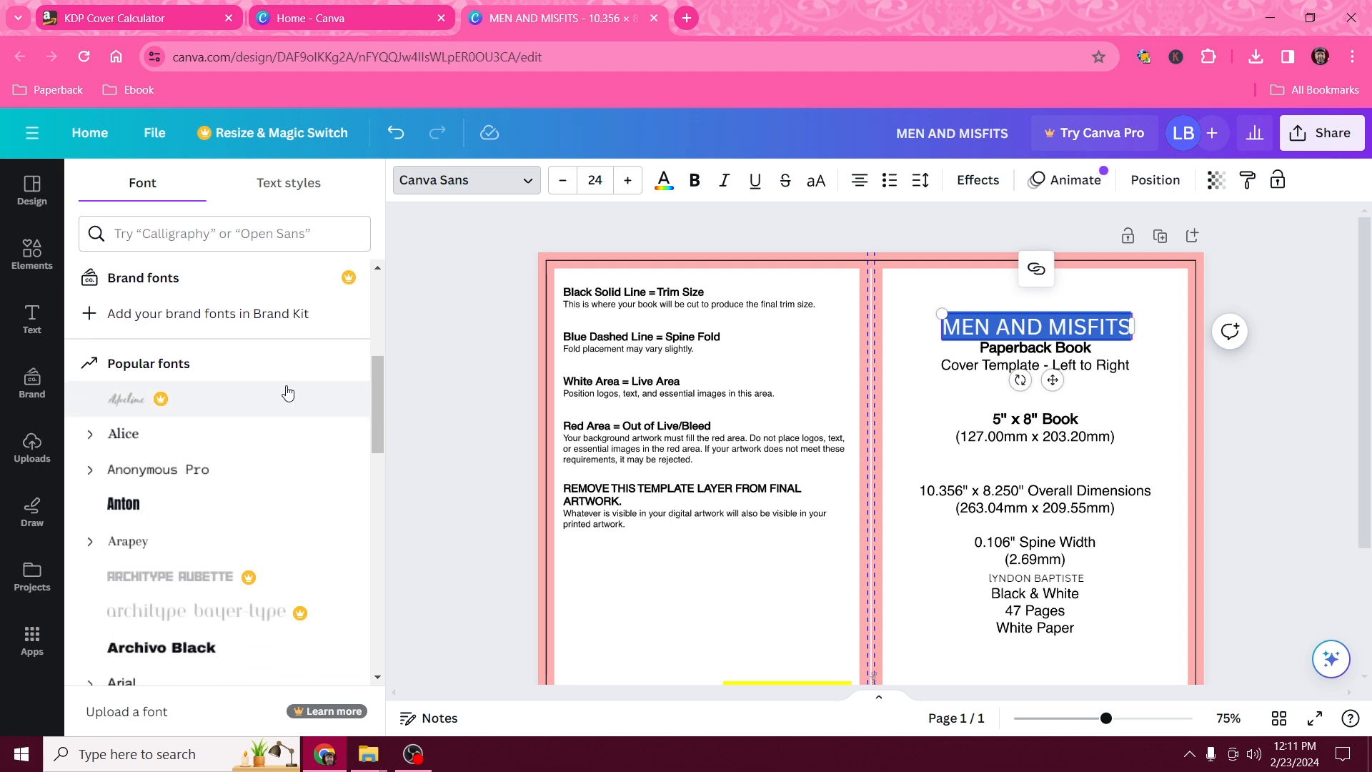
pyautogui.scroll(-5, 288, 394)
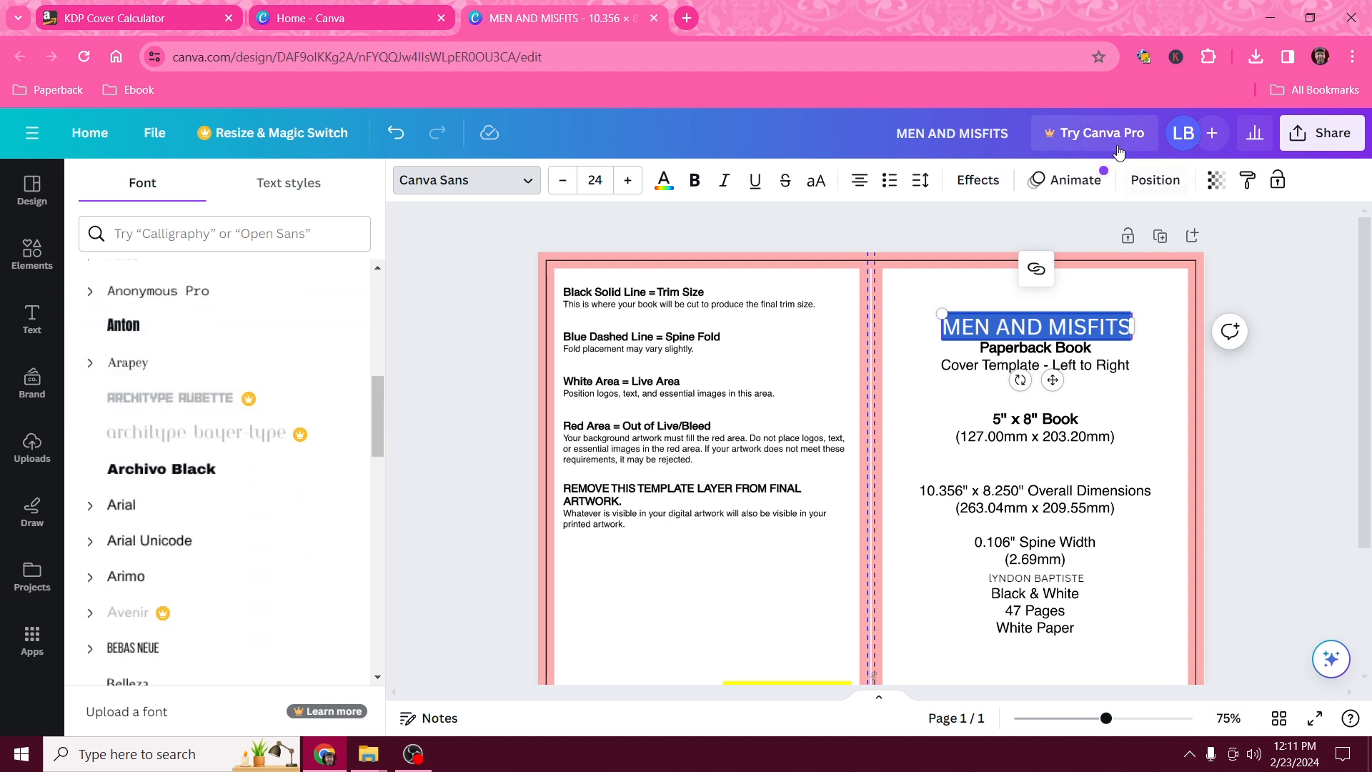
pyautogui.click(205, 235)
pyautogui.write('WESTER')
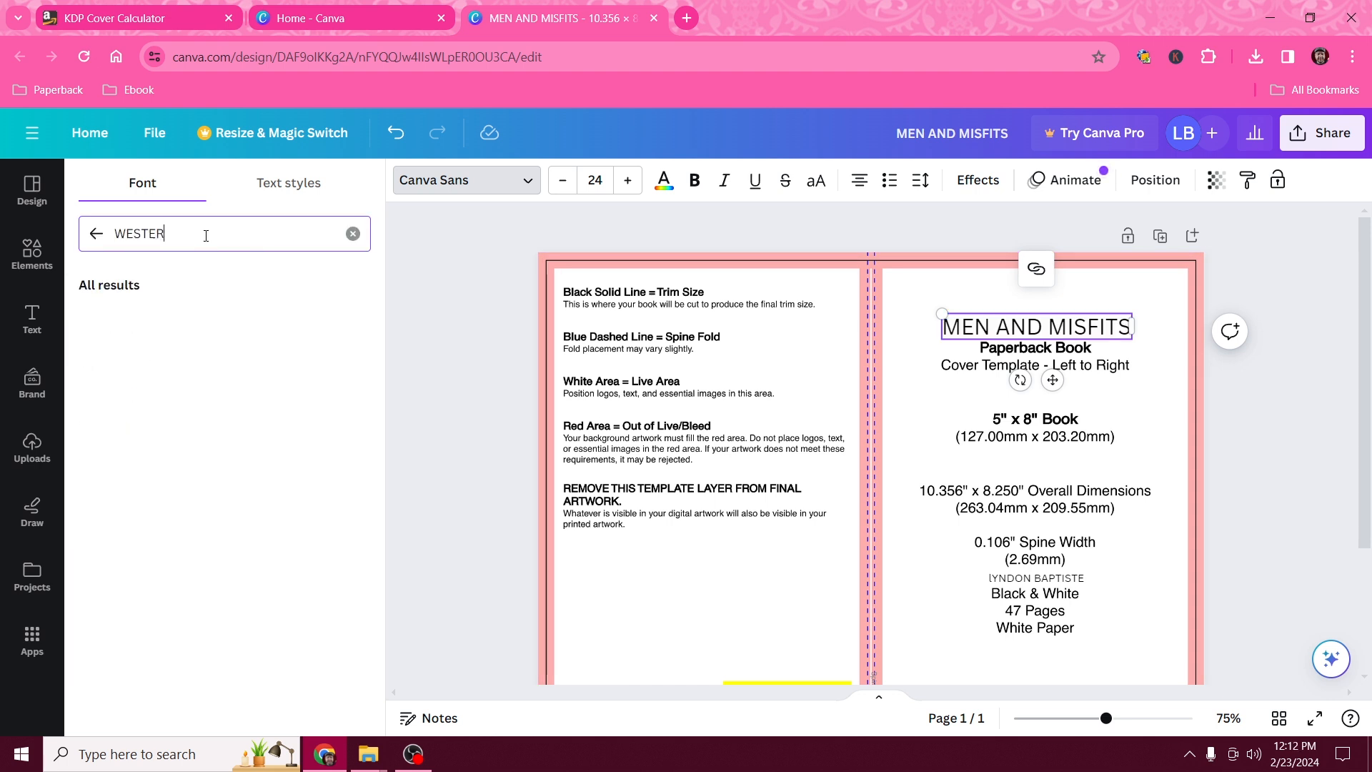
pyautogui.scroll(-1, 202, 327)
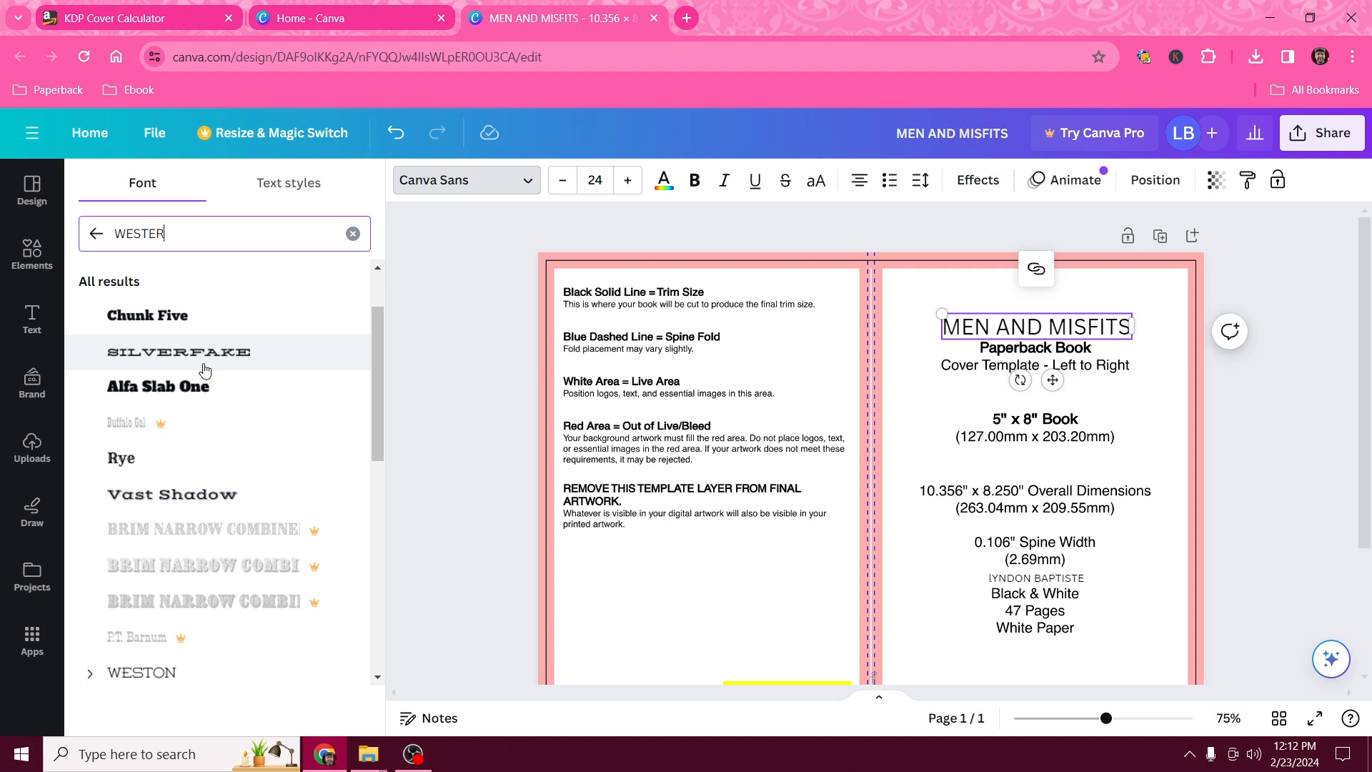
pyautogui.click(178, 322)
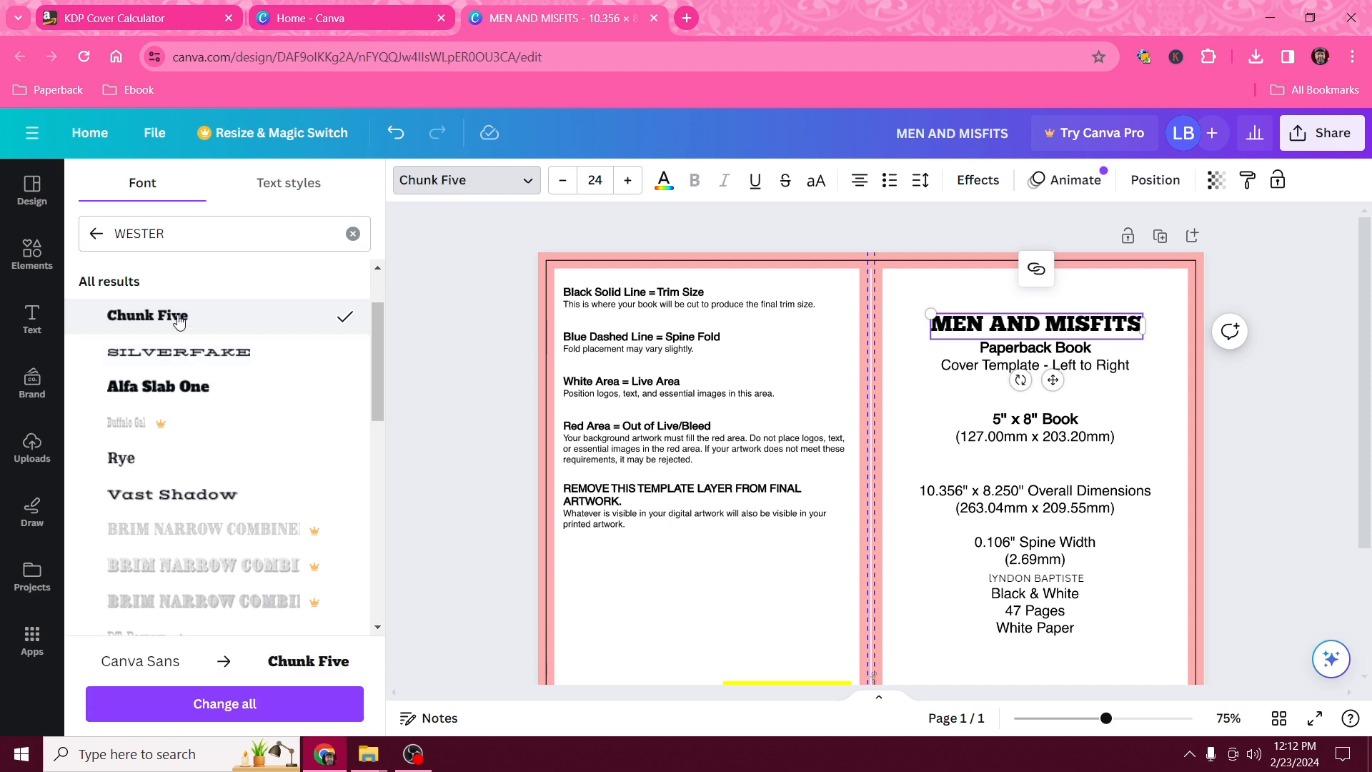
# Try Silverfake, Alfa Slab One and Bevan among other fonts on the title, and return it to Chunk Five
pyautogui.click(183, 352)
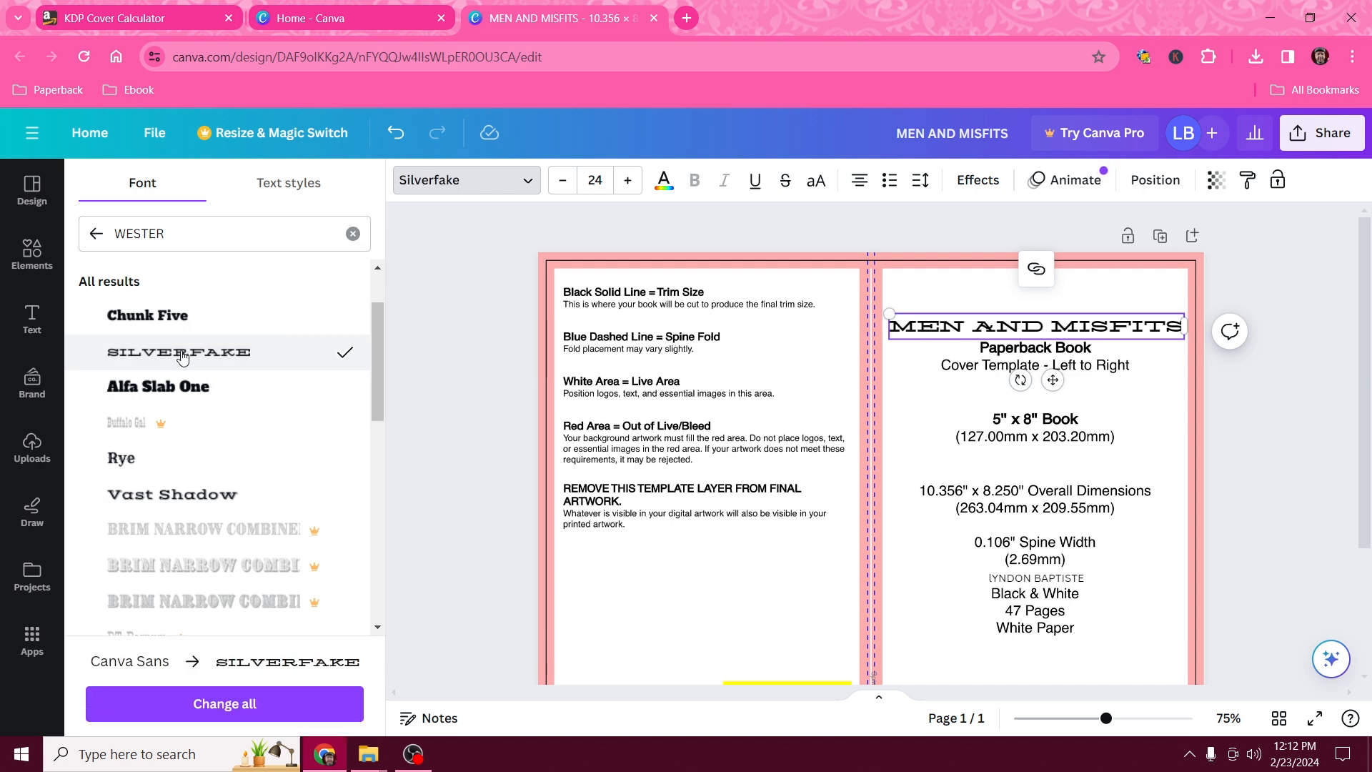
pyautogui.click(182, 386)
pyautogui.scroll(-3, 242, 401)
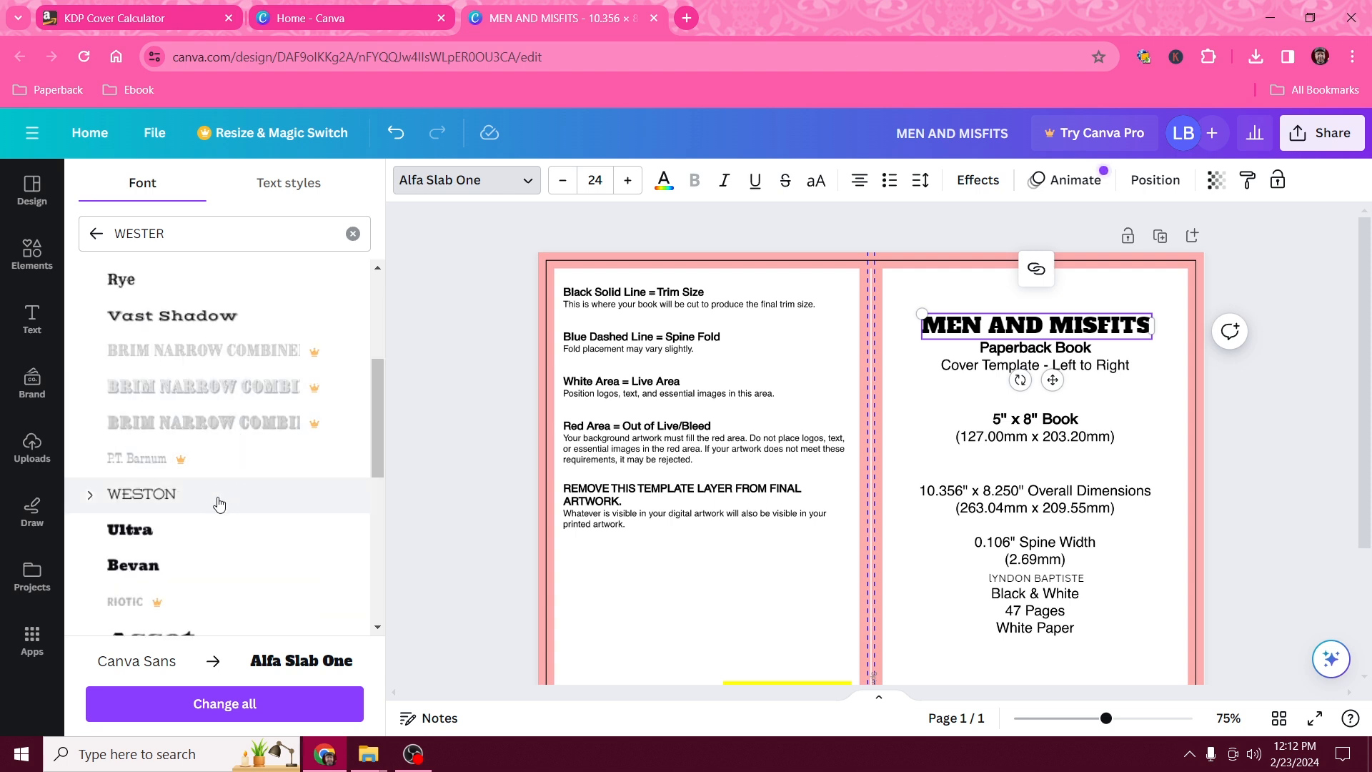
pyautogui.scroll(-3, 219, 505)
pyautogui.click(184, 398)
pyautogui.scroll(-4, 183, 398)
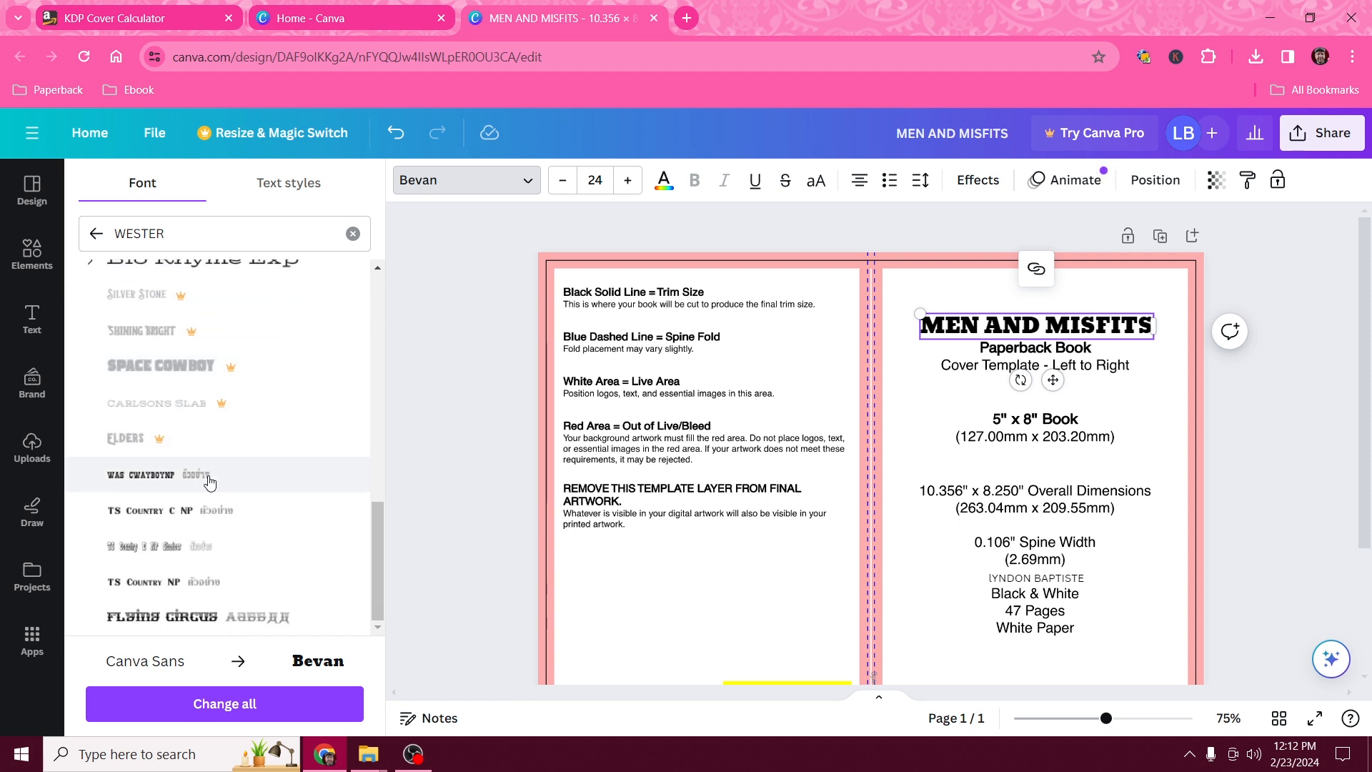
pyautogui.click(209, 480)
pyautogui.scroll(10, 208, 480)
pyautogui.click(209, 475)
pyautogui.click(206, 405)
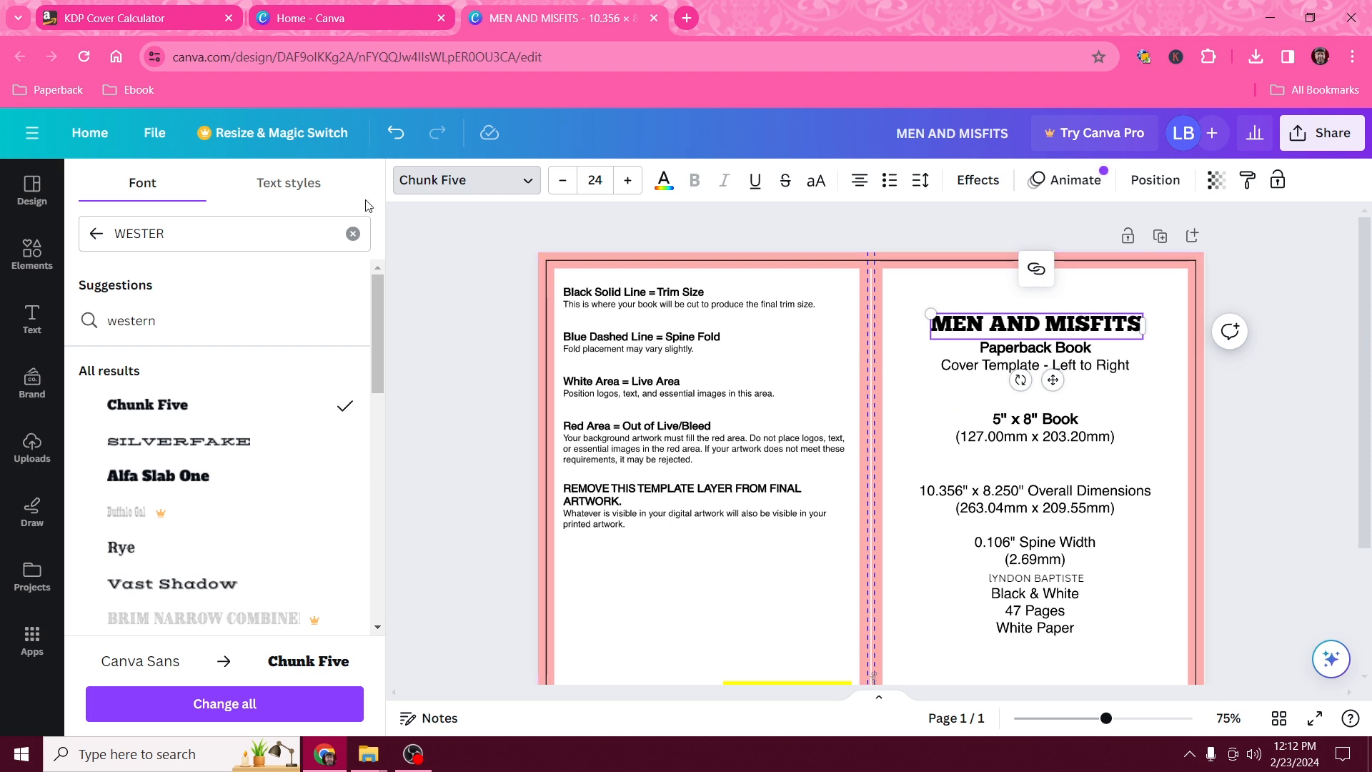
# Increase the font size of the MEN AND MISFITS title to 31
pyautogui.click(632, 192)
pyautogui.click(632, 192)
pyautogui.click(632, 192)
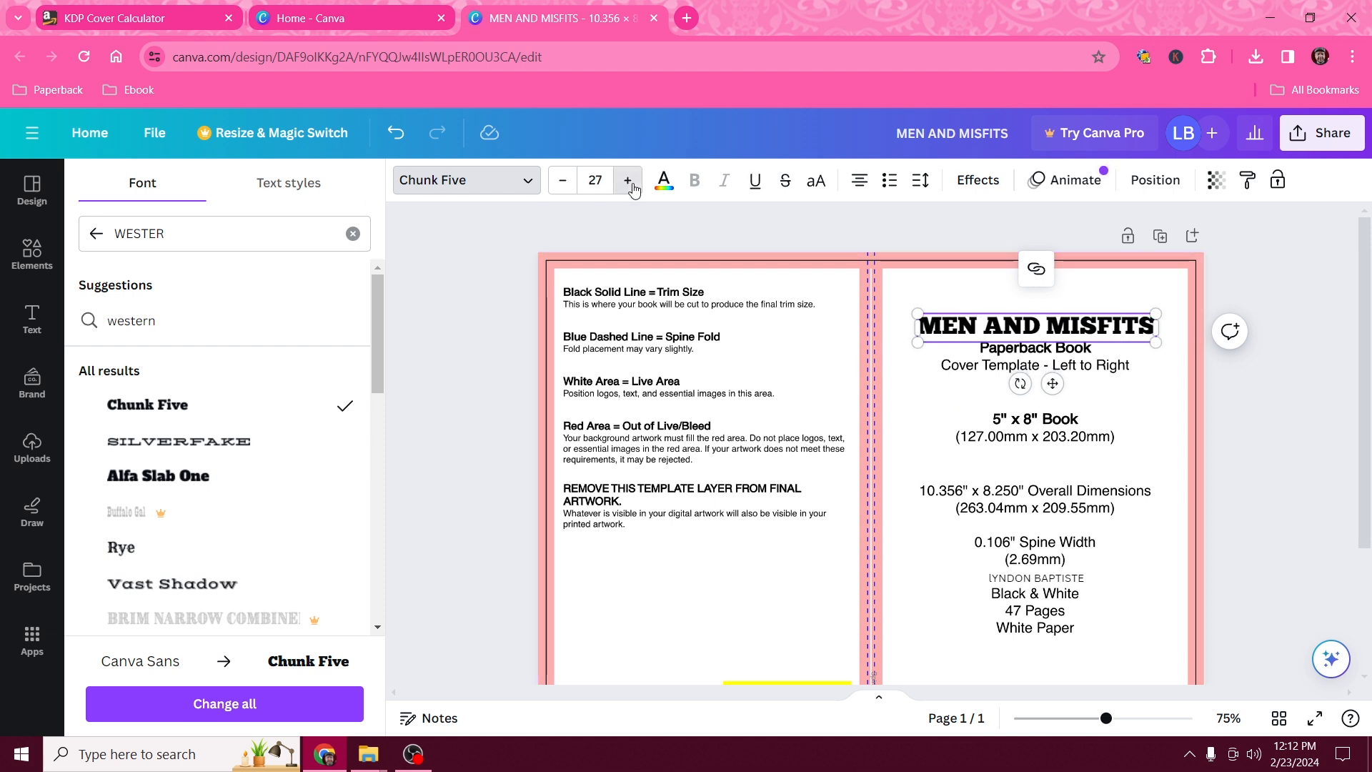
pyautogui.click(632, 190)
pyautogui.click(632, 190)
pyautogui.click(632, 190)
pyautogui.click(633, 189)
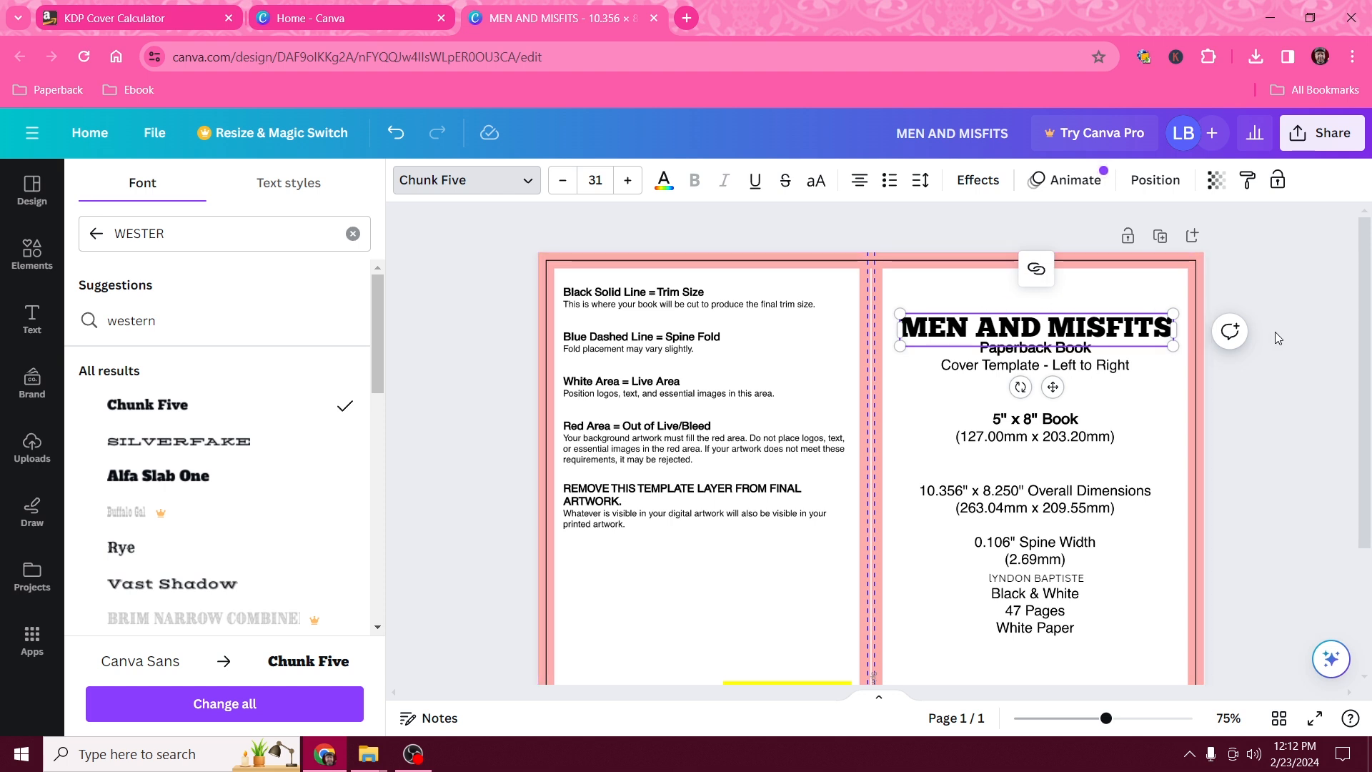
# Set the author's name on the front cover in Chunk Five and increase its font size to 15
pyautogui.click(1041, 585)
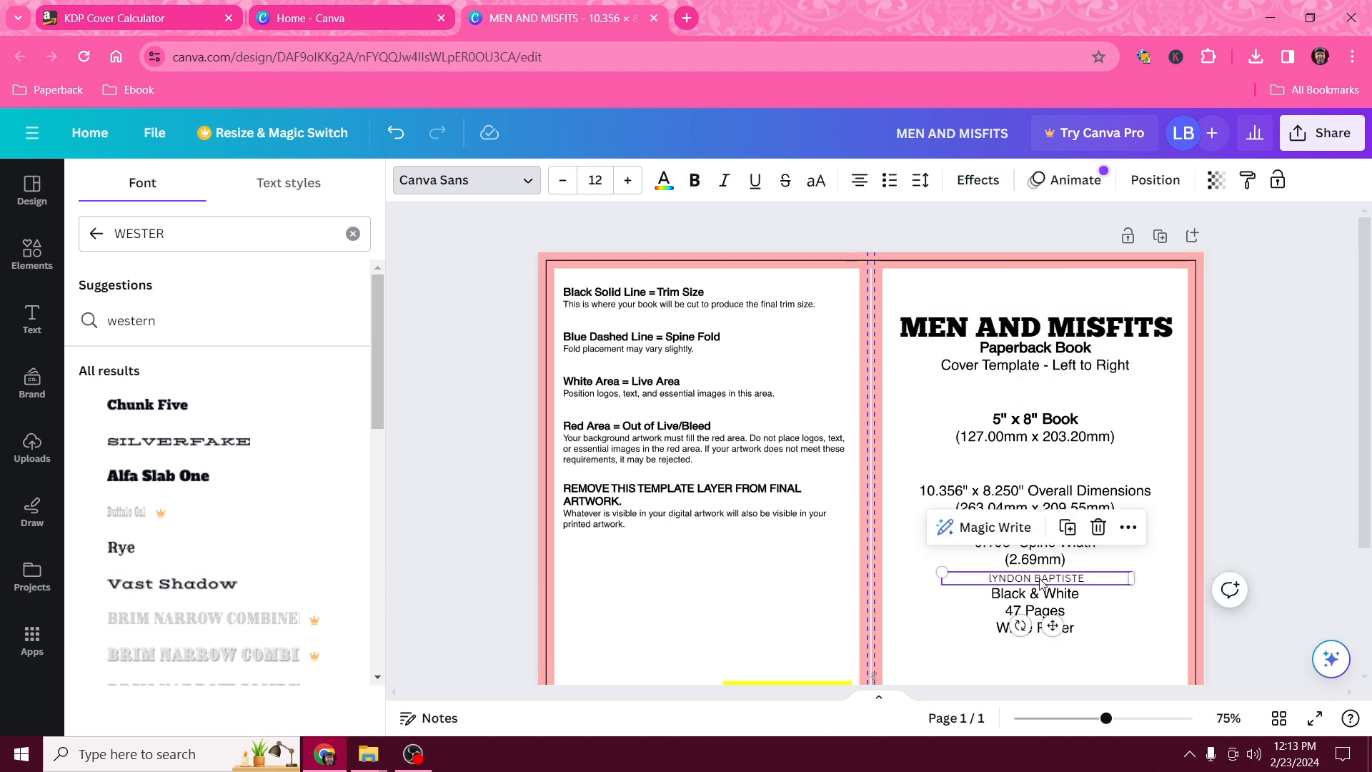
pyautogui.click(1041, 585)
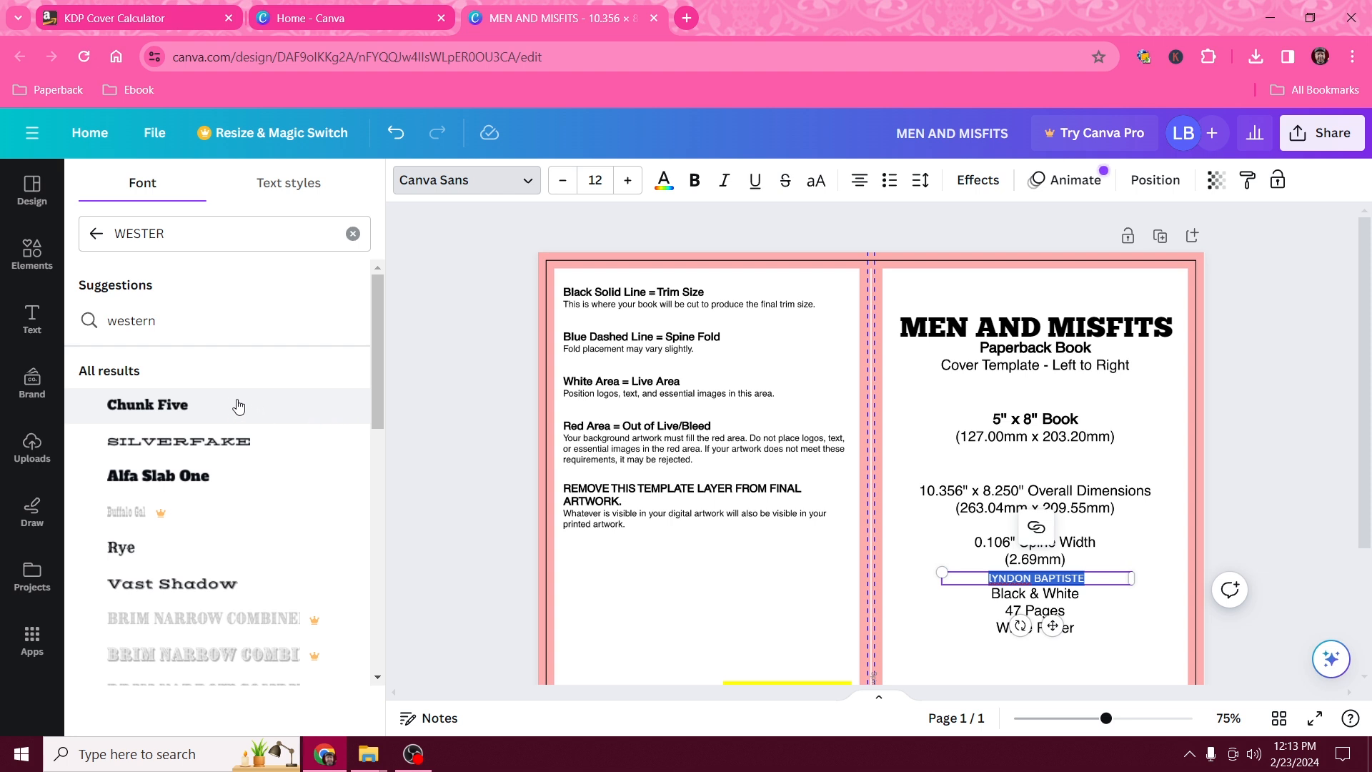
pyautogui.click(192, 413)
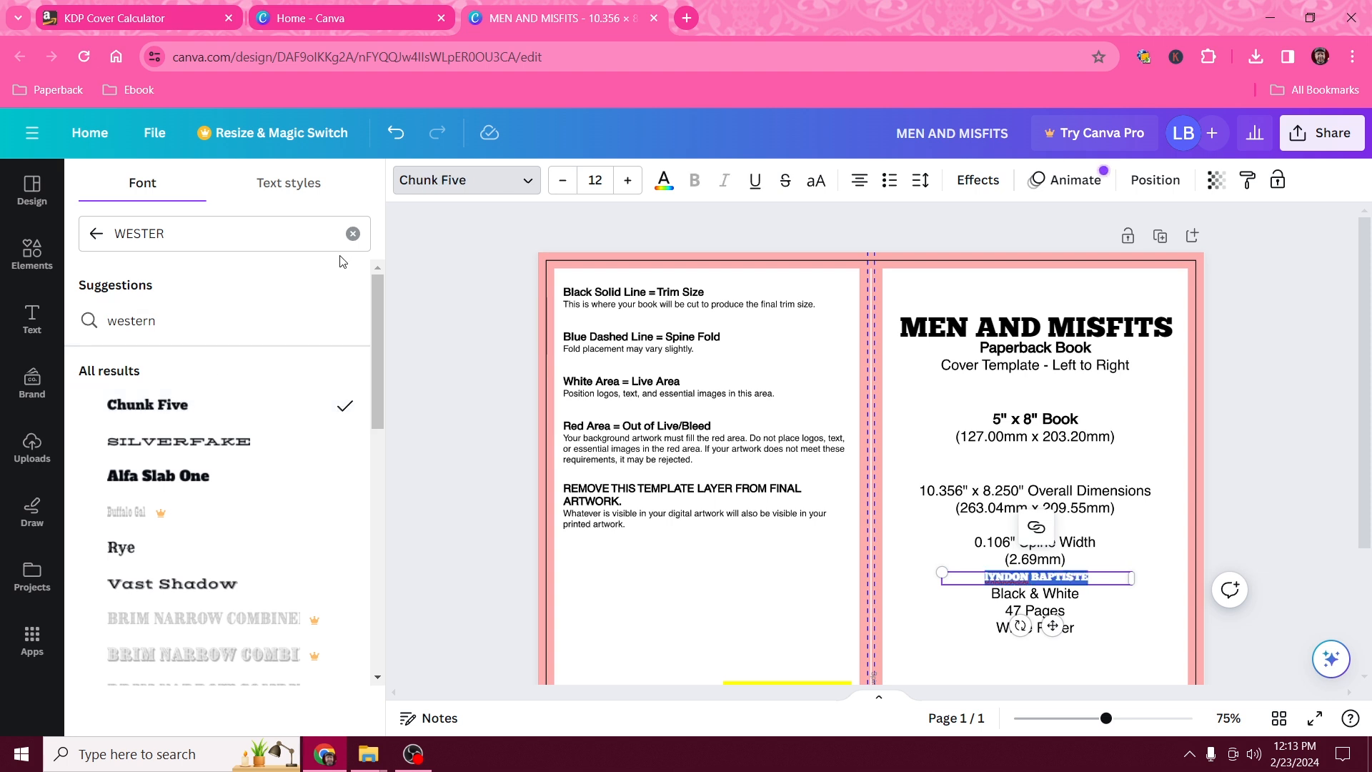
pyautogui.click(627, 180)
pyautogui.click(627, 180)
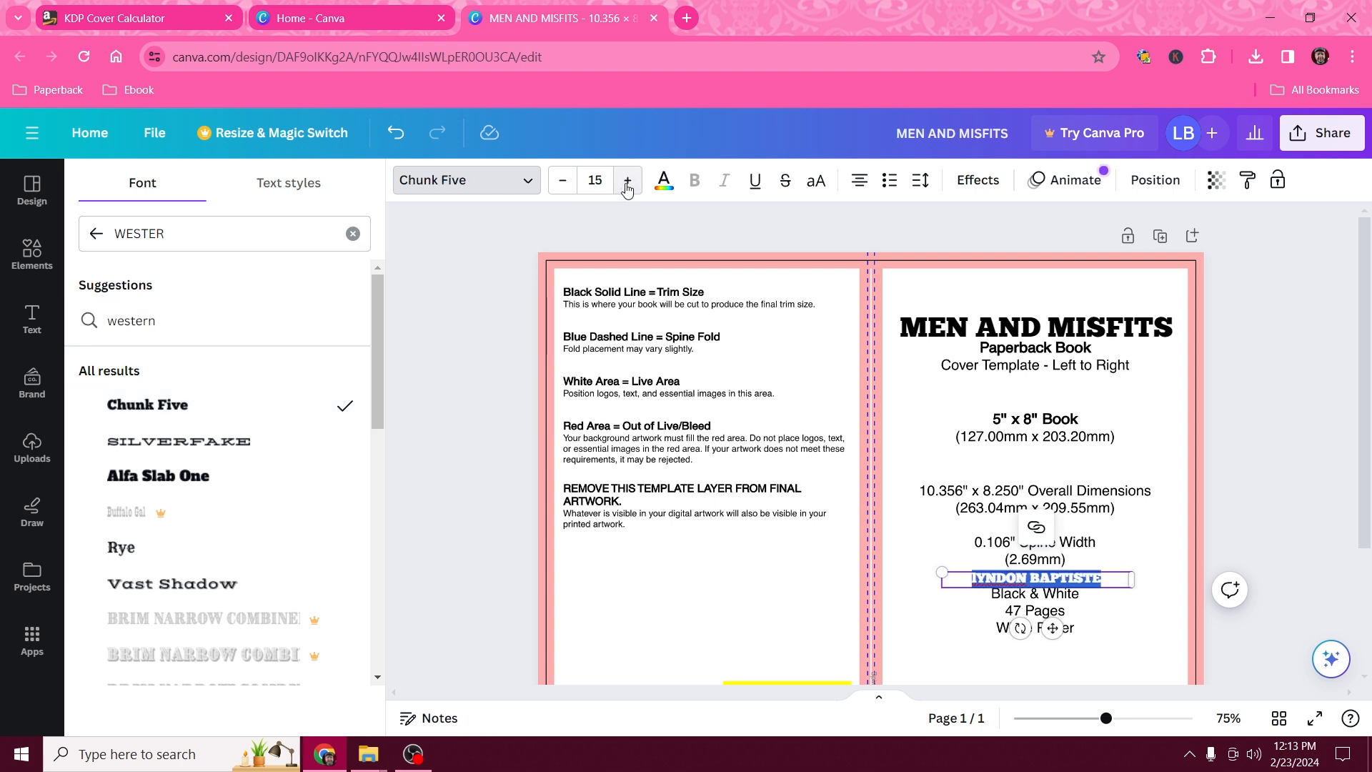
# Increase the font size of the author's name on the front cover to 23
pyautogui.click(627, 180)
pyautogui.click(628, 180)
pyautogui.click(628, 180)
pyautogui.click(627, 180)
pyautogui.click(628, 180)
pyautogui.click(628, 180)
pyautogui.click(627, 181)
pyautogui.click(628, 180)
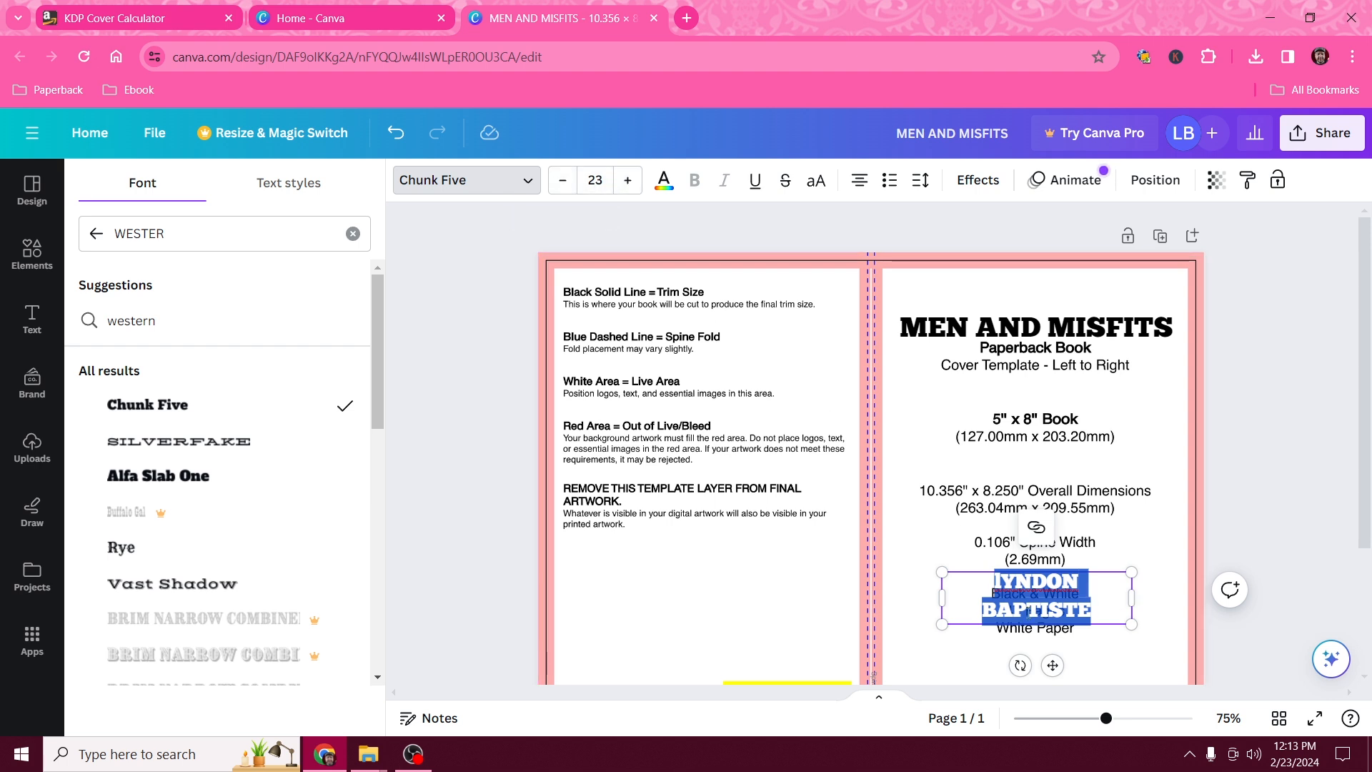
pyautogui.click(1002, 577)
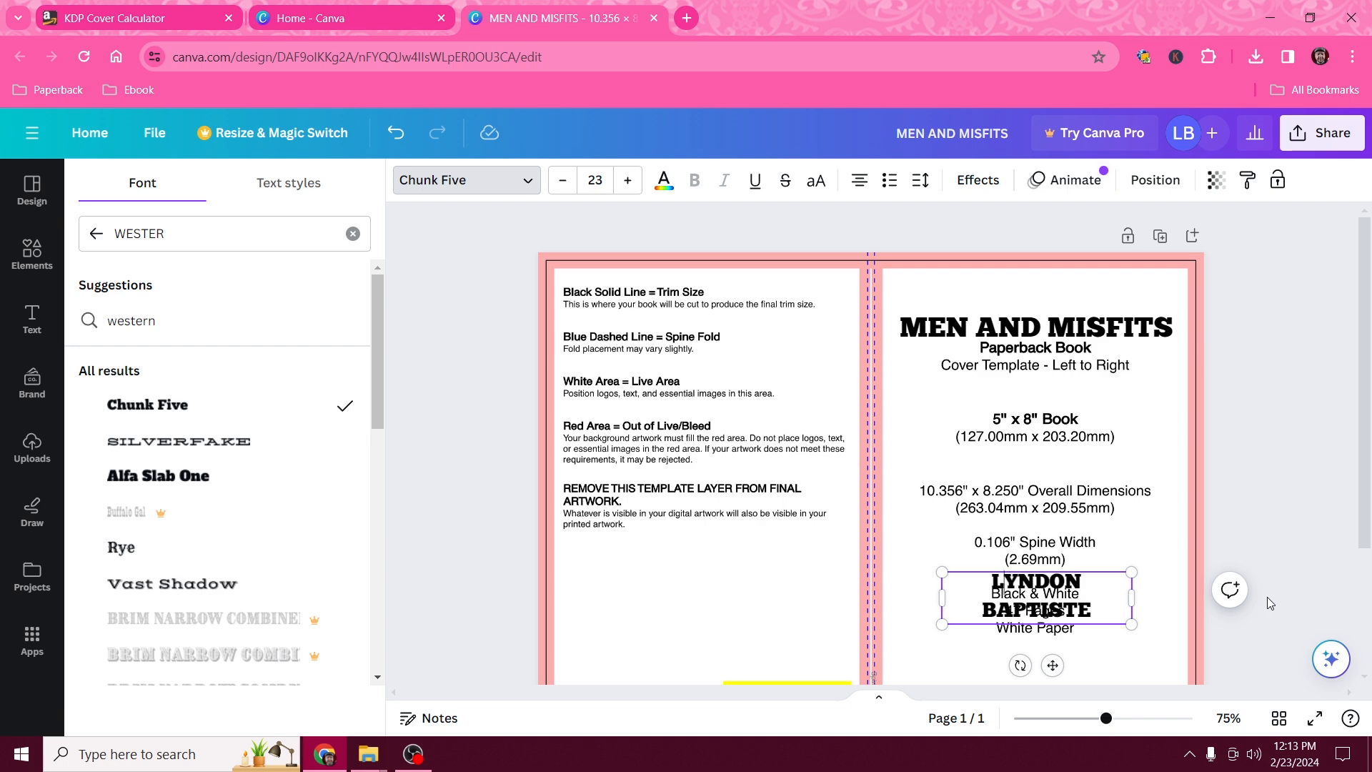
pyautogui.press('Escape')
# Crop the template image to about a quarter of the page width to check the cover text, and extend it back to full width
pyautogui.scroll(-3, 1034, 354)
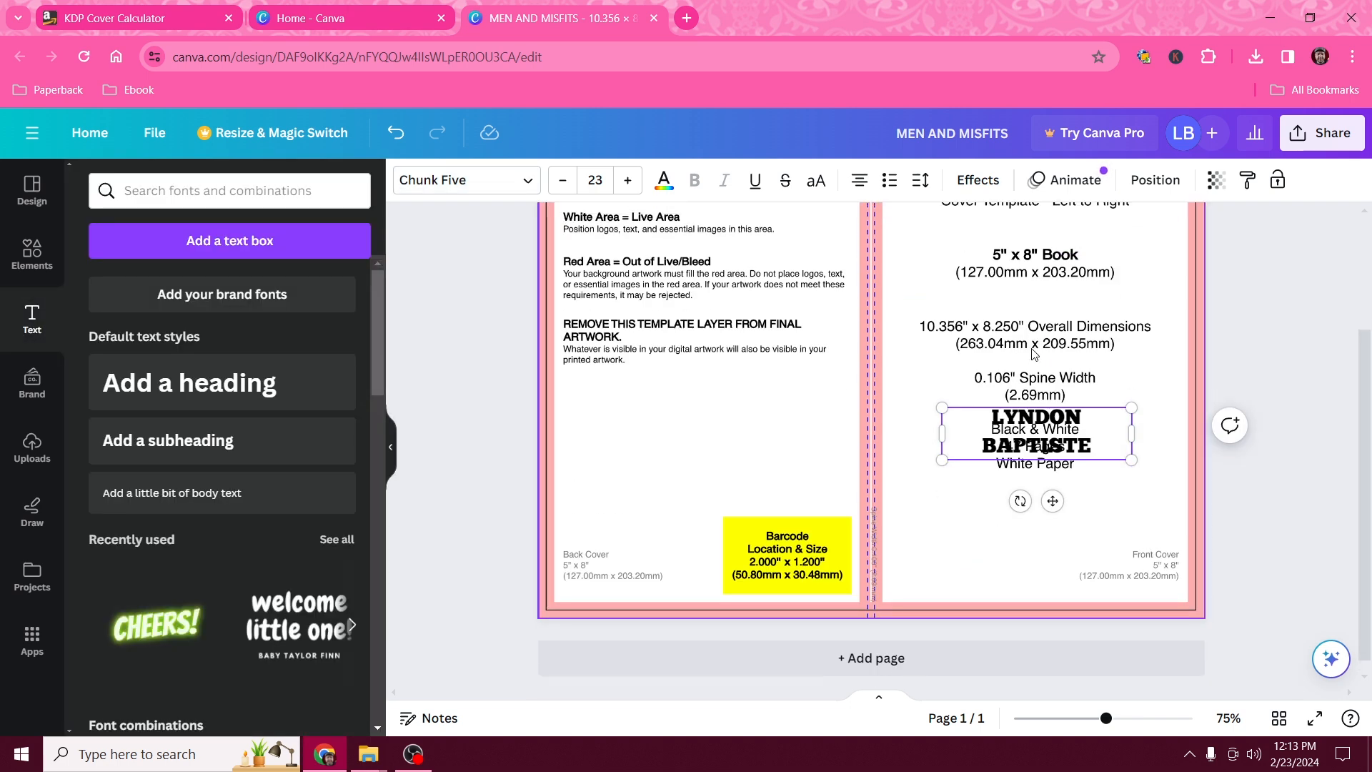
pyautogui.scroll(2, 1034, 353)
pyautogui.click(1195, 348)
pyautogui.moveTo(1206, 428); pyautogui.dragTo(701, 429)
pyautogui.scroll(2, 903, 399)
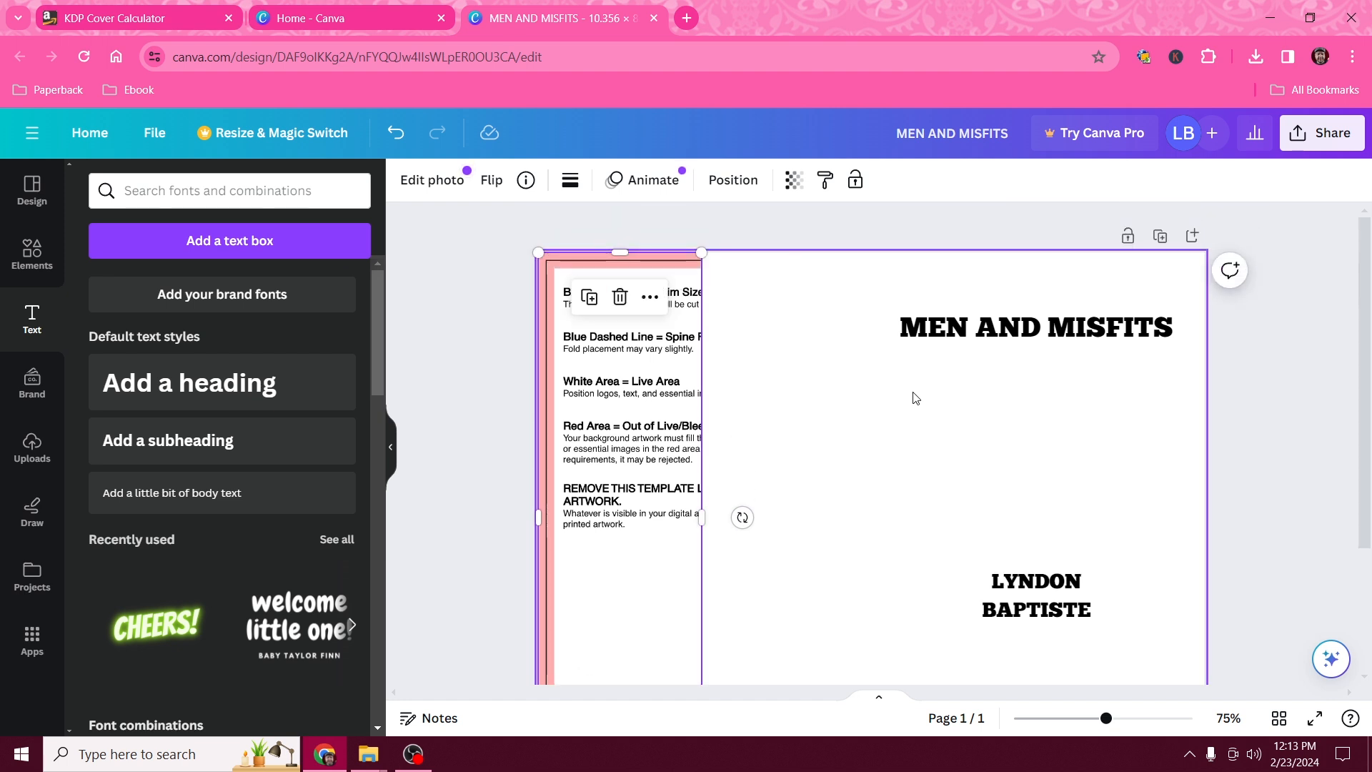
pyautogui.moveTo(702, 515); pyautogui.dragTo(1211, 500)
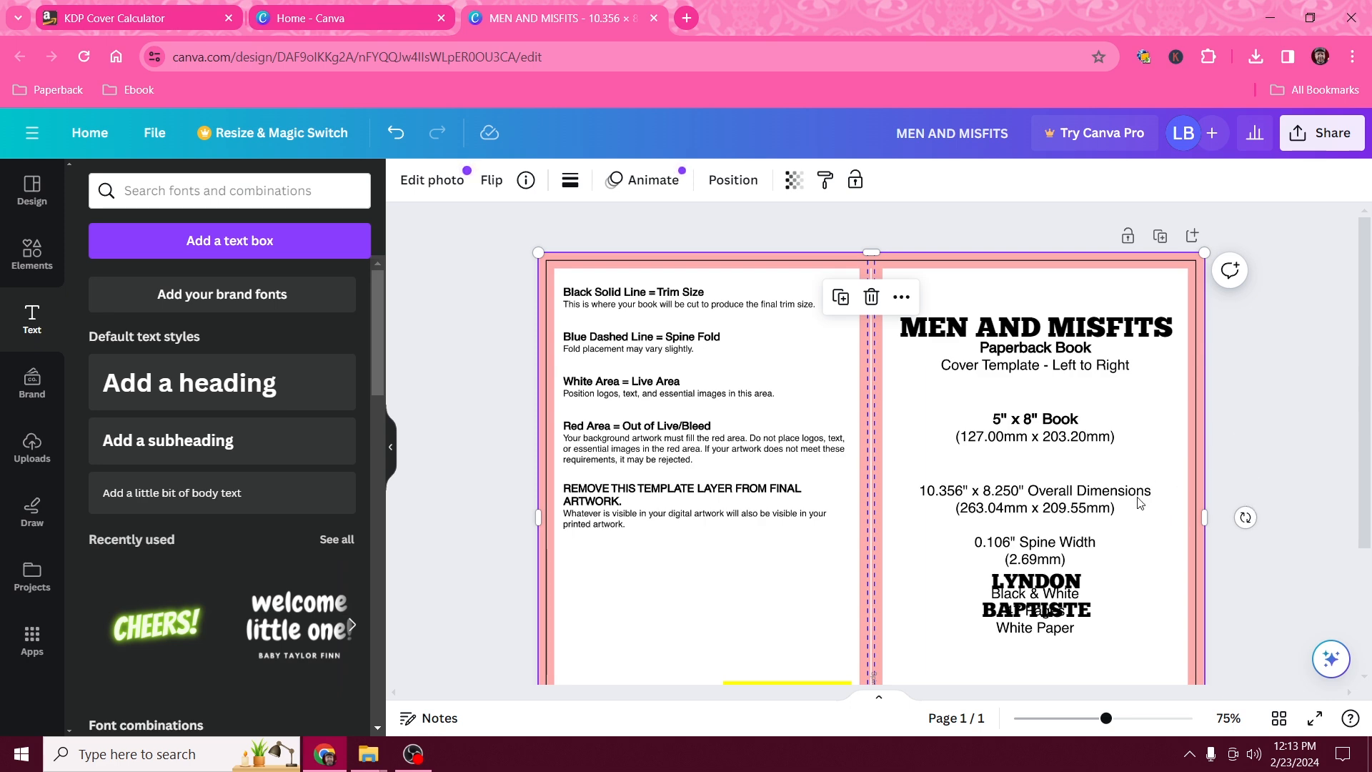
# Add a new text box to the cover
pyautogui.scroll(-3, 1072, 465)
pyautogui.scroll(3, 1000, 415)
pyautogui.click(224, 242)
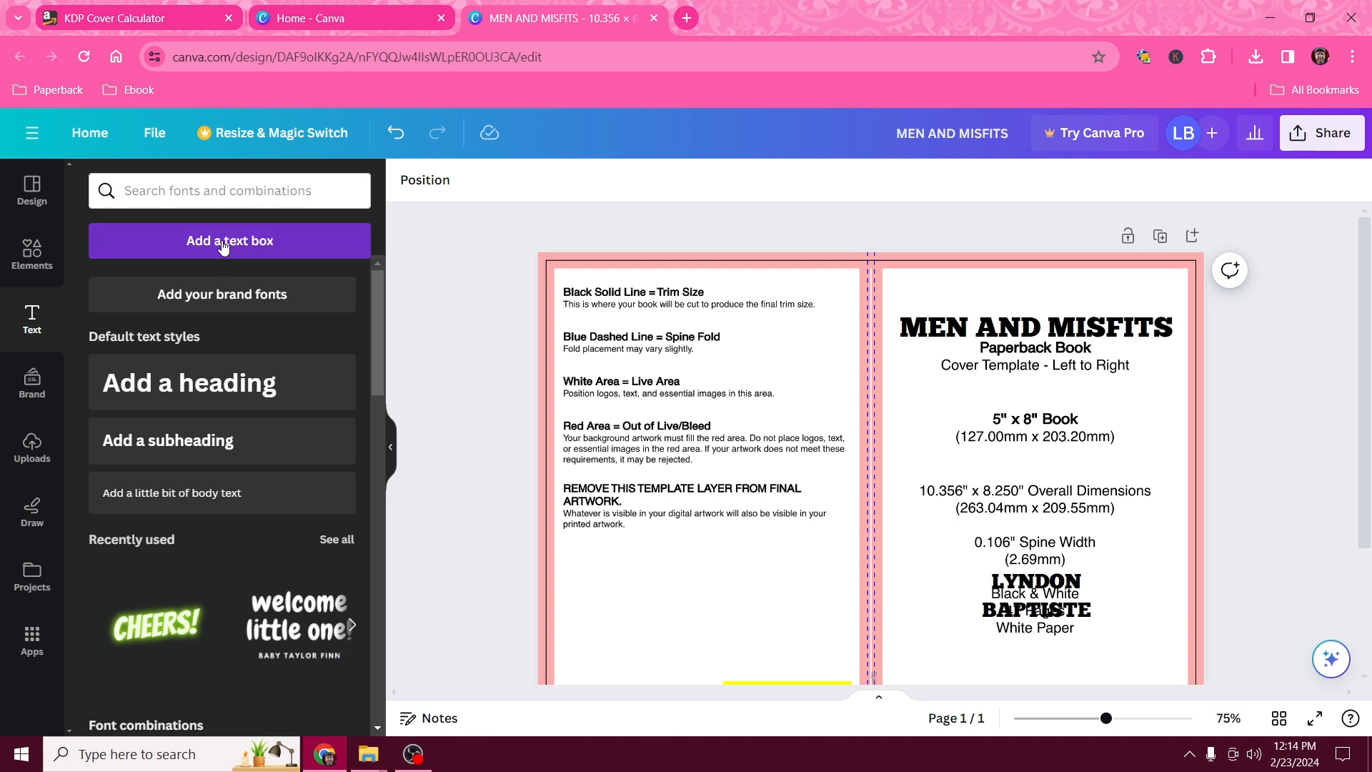
pyautogui.click(224, 246)
pyautogui.click(844, 505)
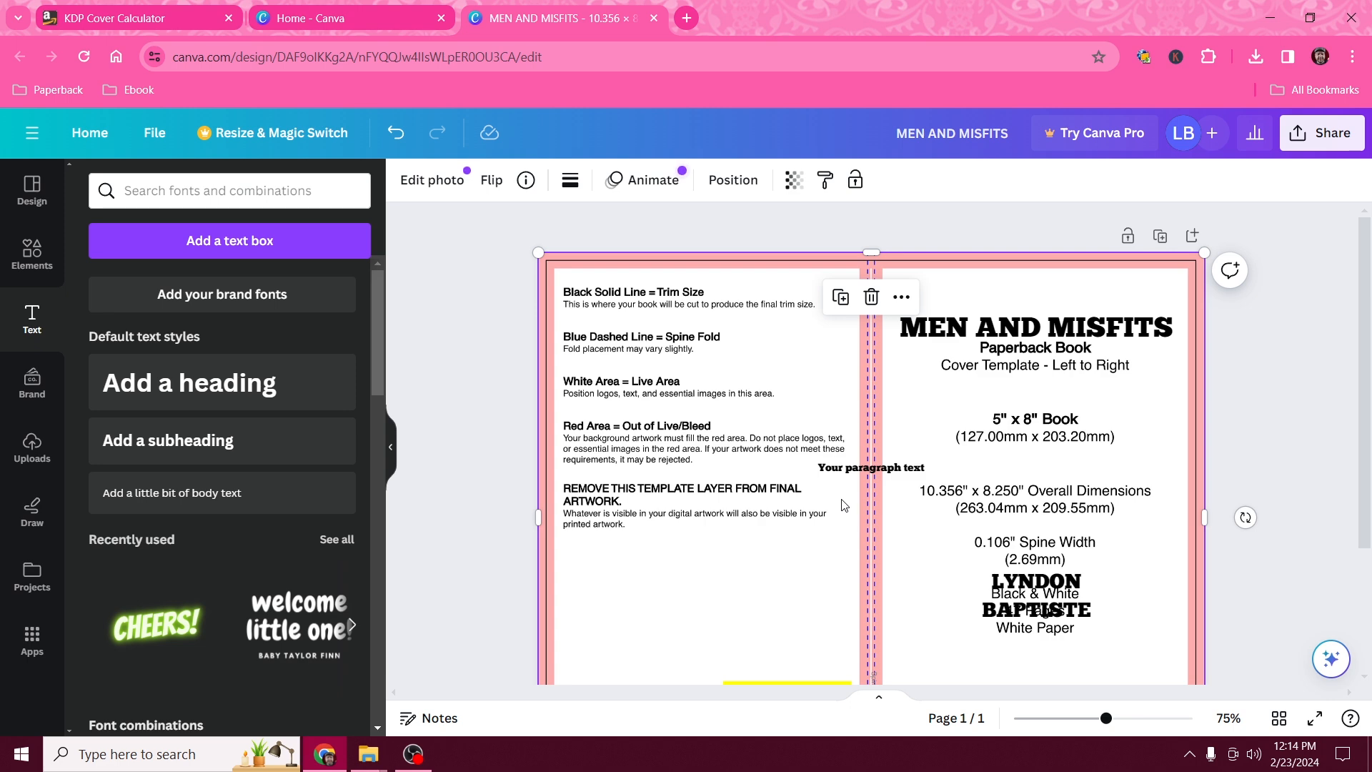
# Switch to File Explorer, open blurb.txt from the cover folder in Notepad, and copy the whole blurb paragraph
pyautogui.click(1269, 19)
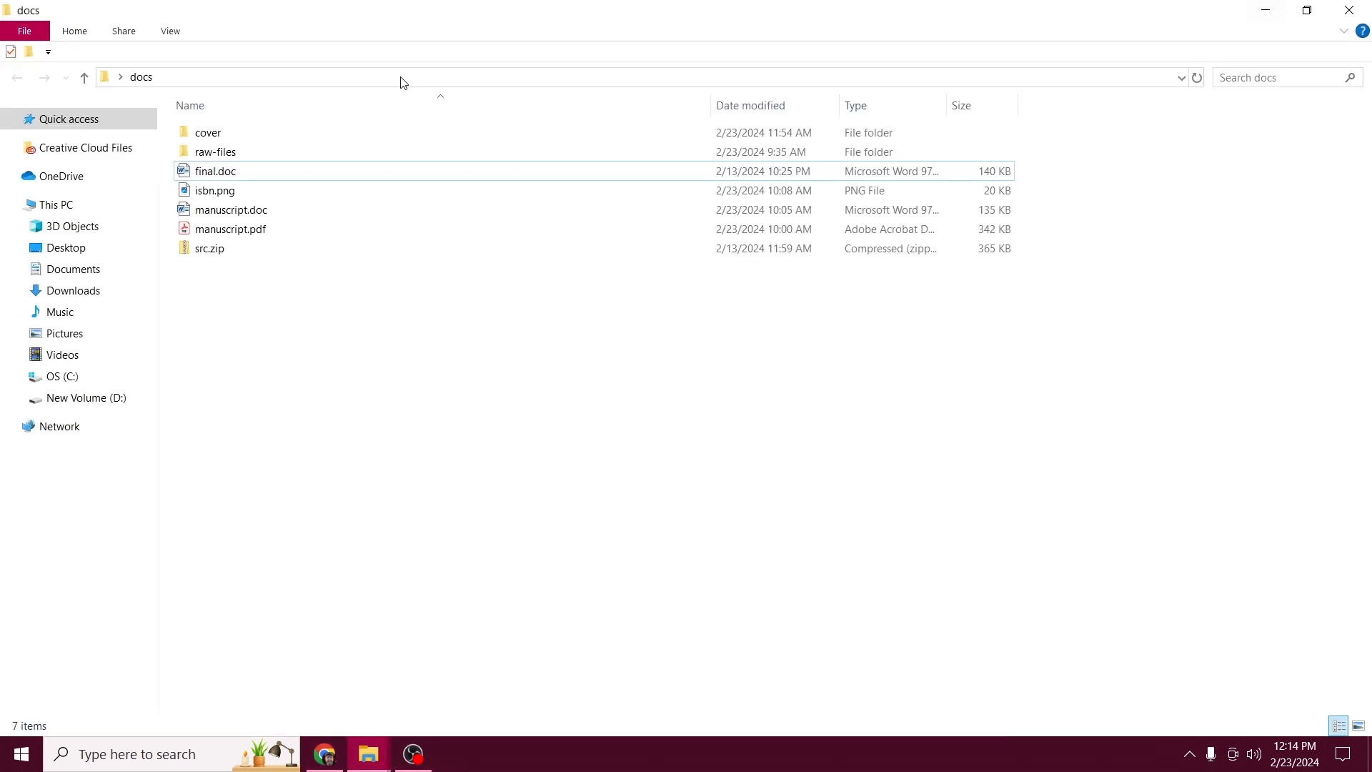
pyautogui.doubleClick(245, 135)
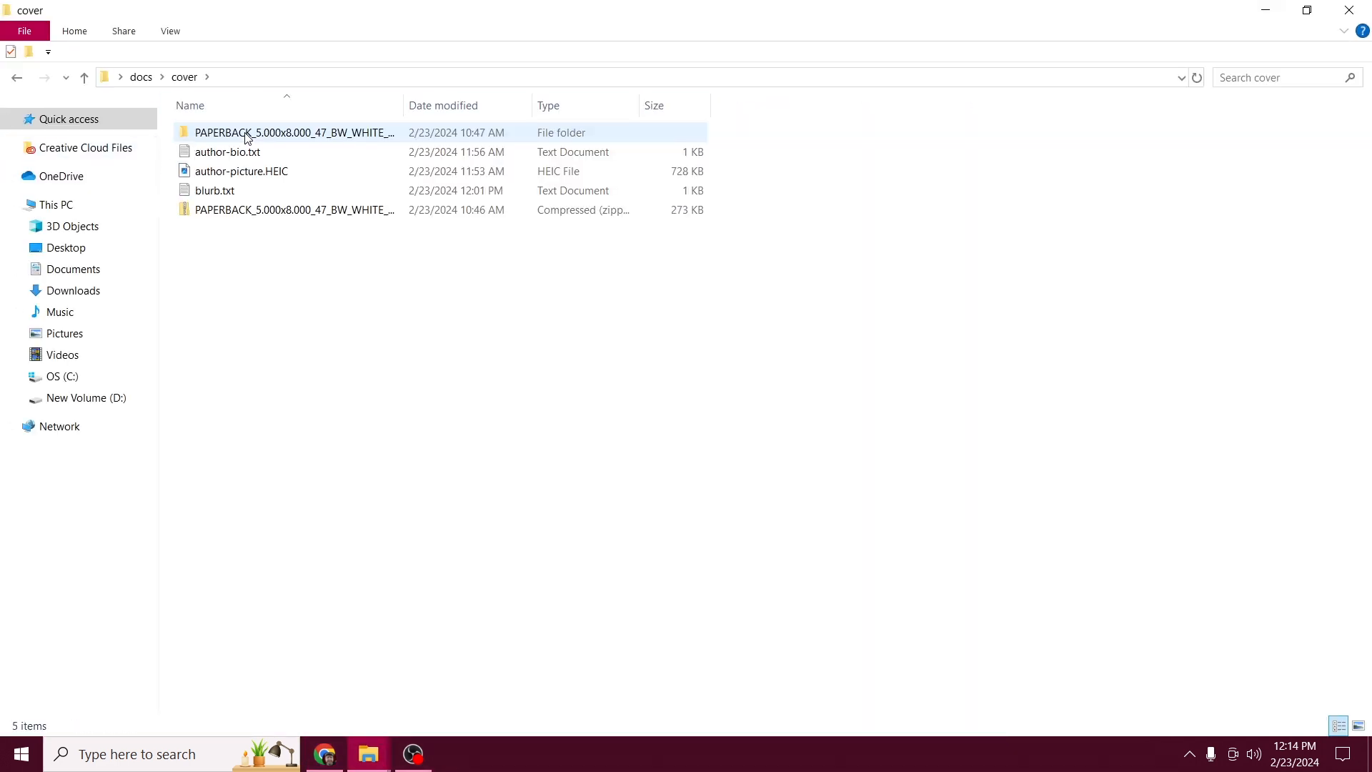
pyautogui.doubleClick(243, 191)
pyautogui.click(600, 196)
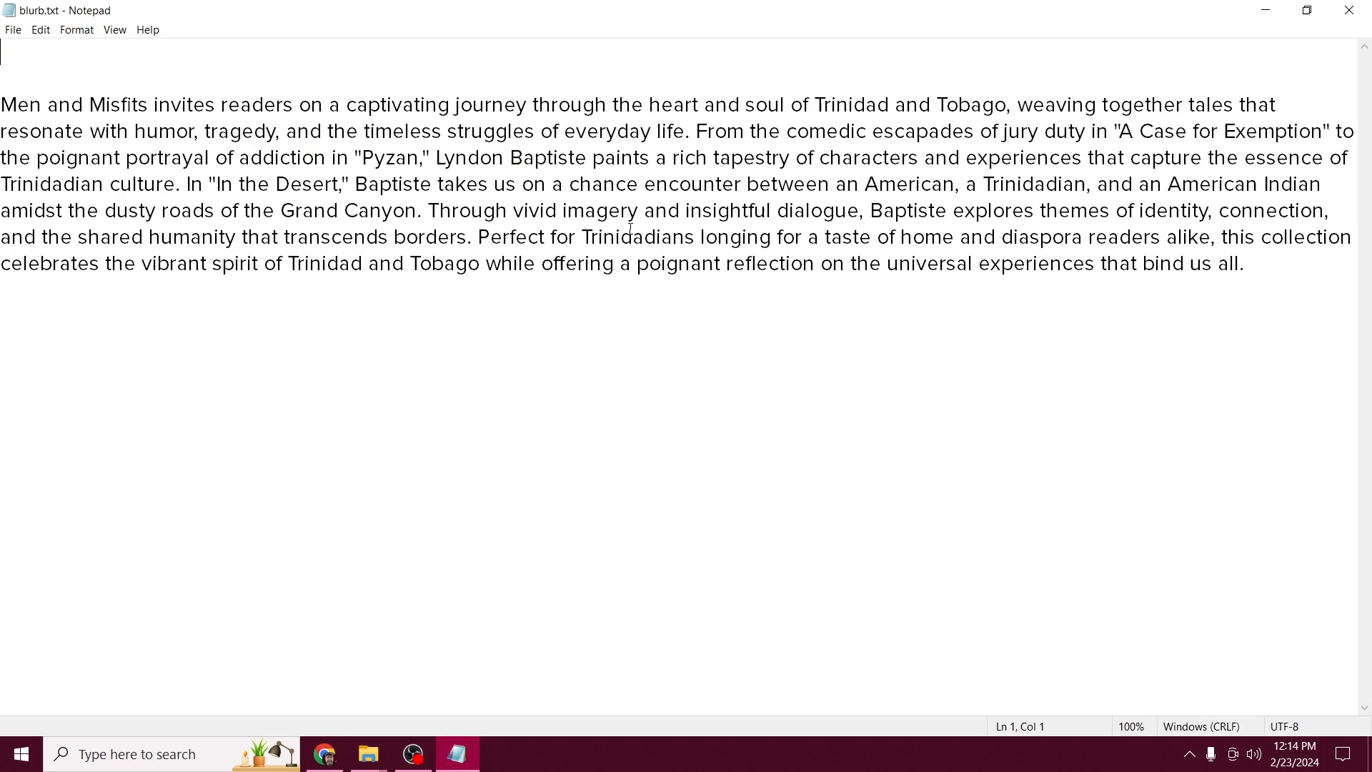
pyautogui.moveTo(1247, 264); pyautogui.dragTo(9, 103)
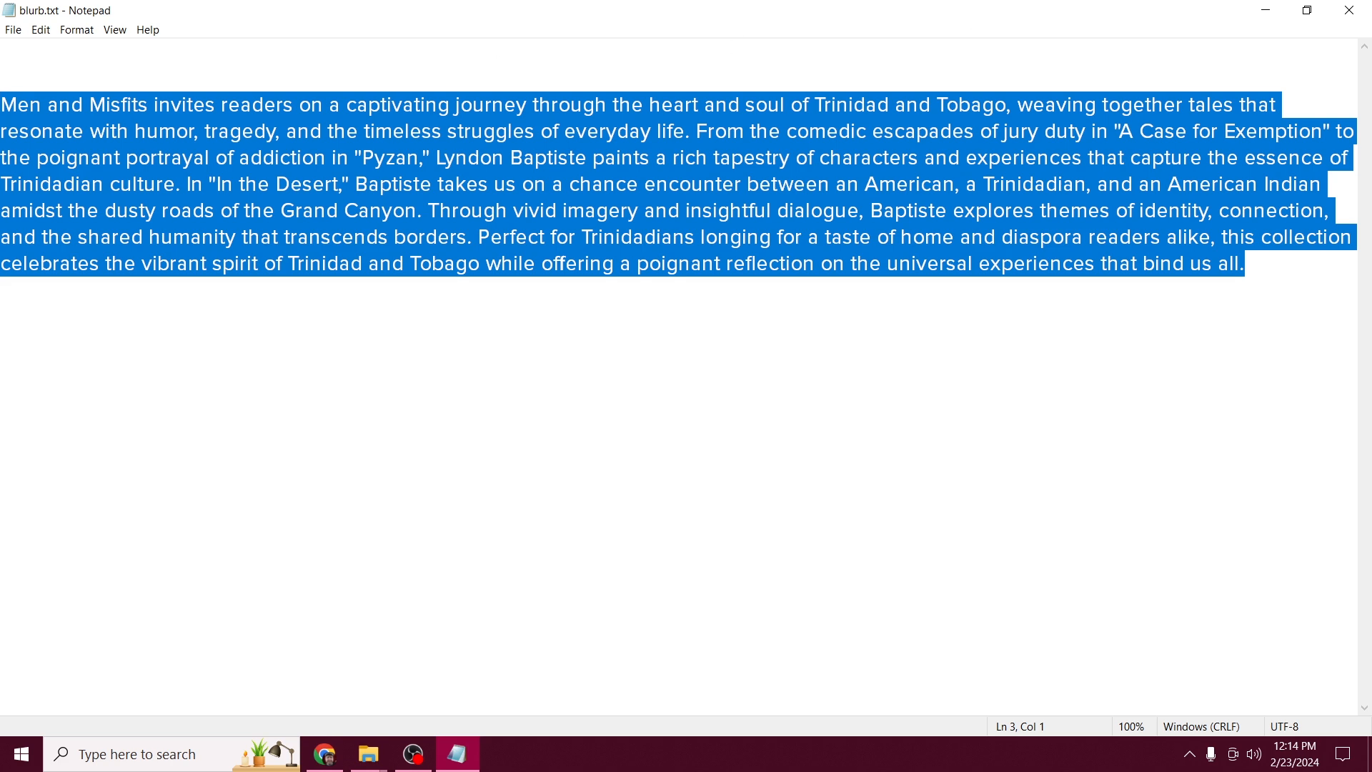
pyautogui.click(1263, 11)
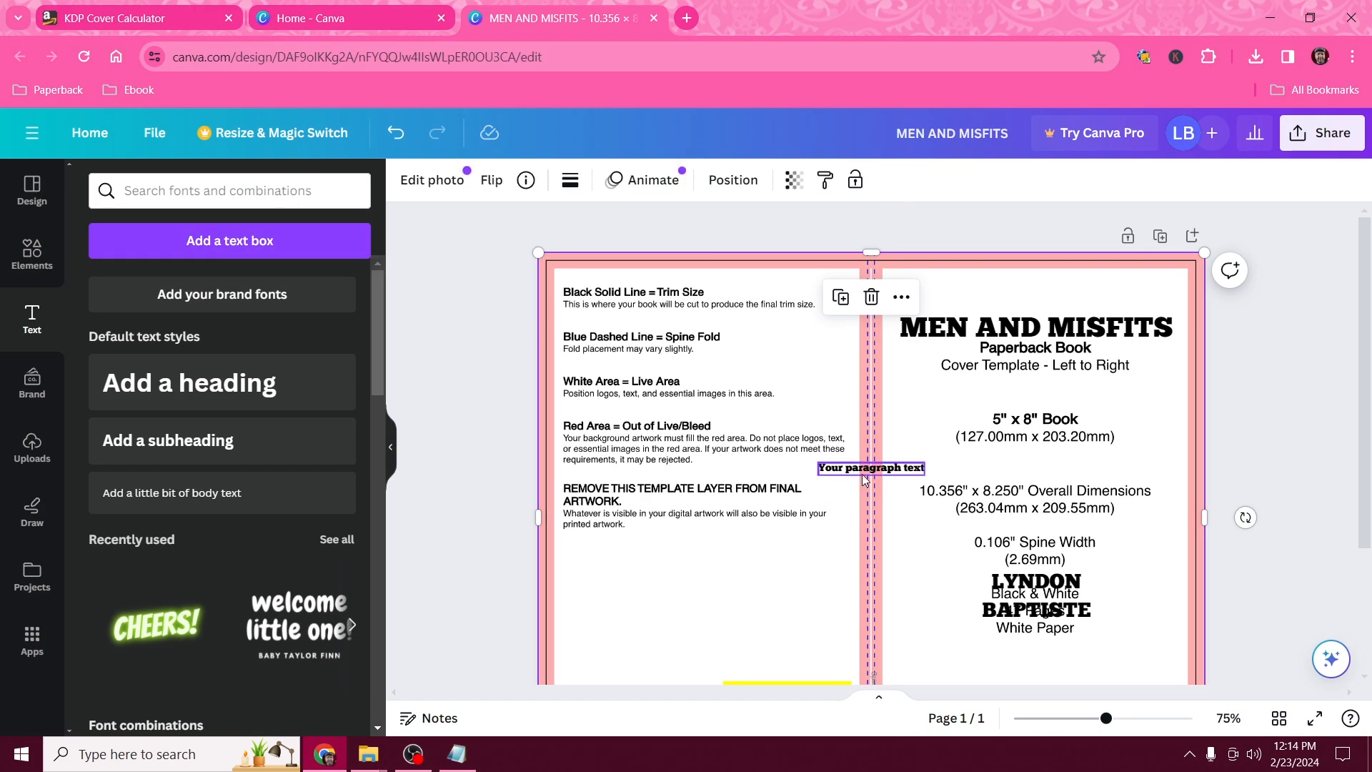
# Replace the placeholder text with the copied blurb, and narrow and move its text box to fit inside the back cover's live area
pyautogui.click(865, 470)
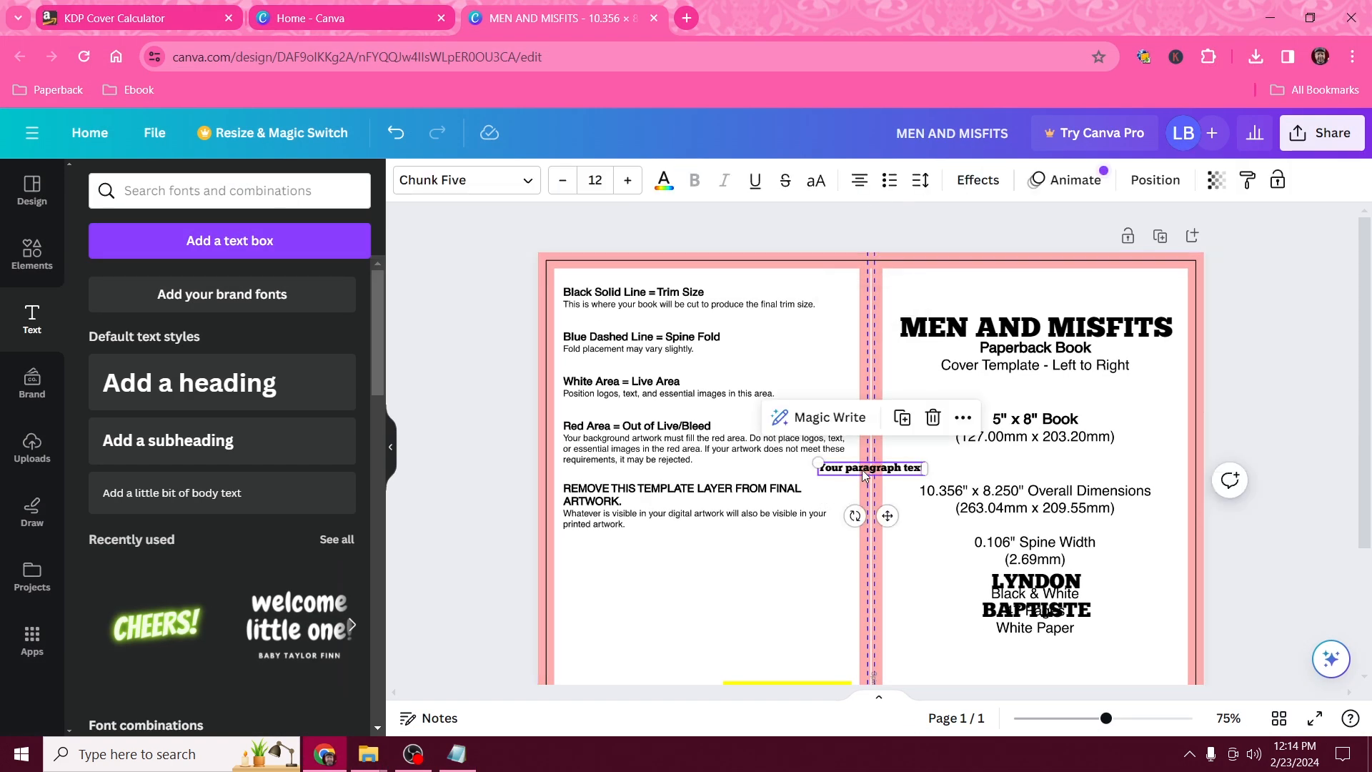
pyautogui.click(865, 470)
pyautogui.write('Men and Misfits invites readers on a captivating journey through the heart and soul of Trinidad and Tobago, weaving together tales that resonate with humor, tragedy, and the timeless struggles of everyday life. From the comedic escapades of jury duty in "A Case for Exemption" to the poignant portrayal of addiction in "Pyzan," Lyndon Baptiste paints a rich tapestry of characters and experiences that capture the essence of Trinidadian culture. In "In the Desert," Baptiste takes us on a chance encounter between an American, a Trinidadian, and an American Indian amidst the dusty roads of the Southwest. Through vivid imagery and insightful dialogue, Baptiste explores themes of identity, connection, and the shared humanity that transcends borders. Perfect for Trinidadians longing for a taste of home and diaspora readers alike, this collection celebrates the vibrant spirit of Trinidad and Tobago, while offering a poignant reflection on the universal experiences that bind us all.')
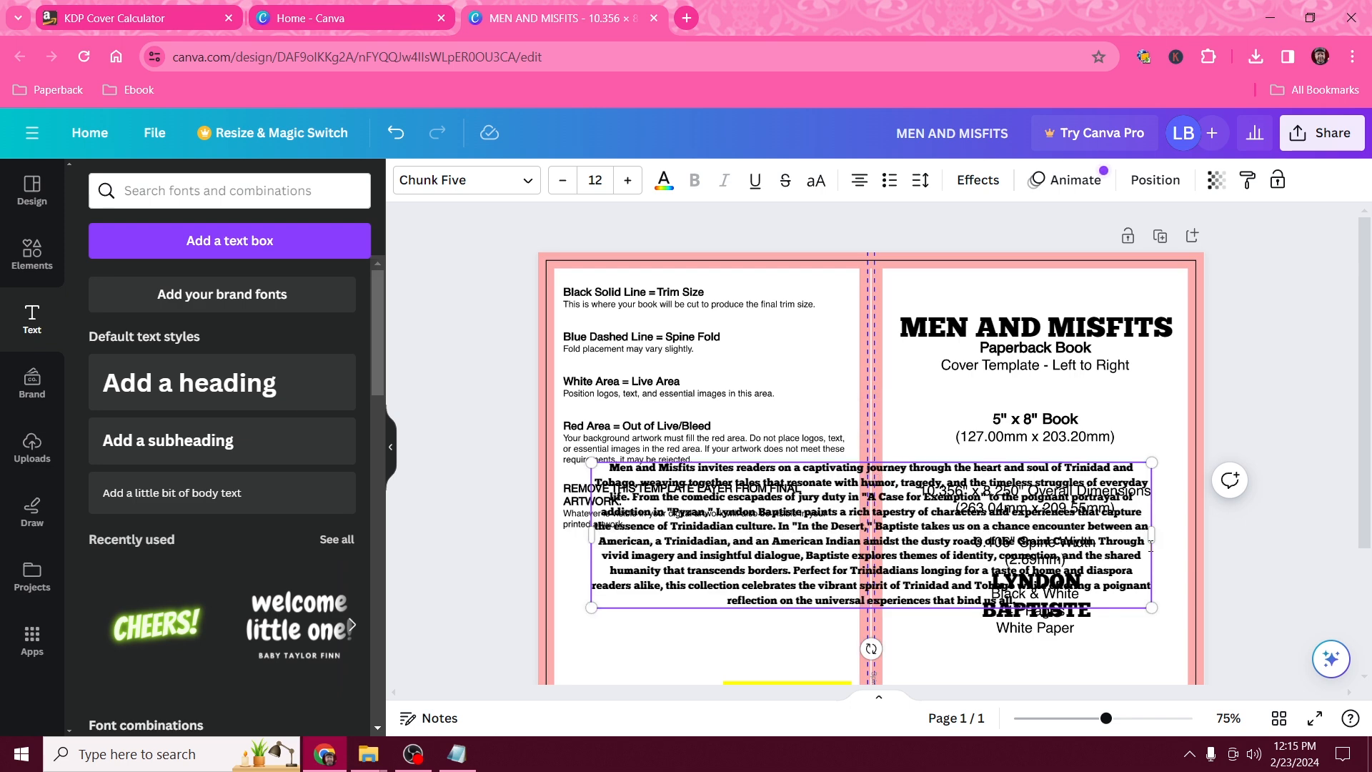
pyautogui.moveTo(1151, 534); pyautogui.dragTo(857, 533)
pyautogui.moveTo(793, 664); pyautogui.dragTo(764, 505)
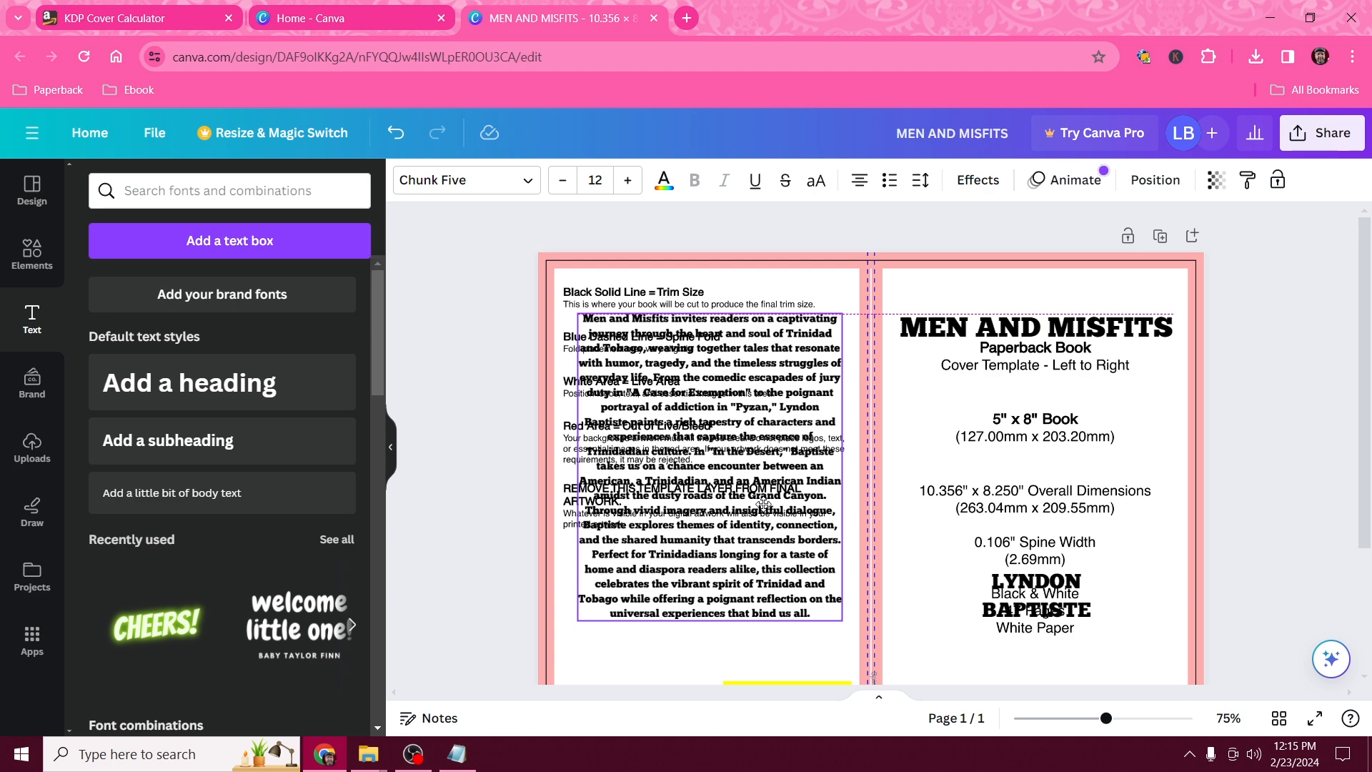
pyautogui.moveTo(764, 505); pyautogui.dragTo(763, 506)
# Search the fonts for GARAMOND and set the back cover blurb in Garamond
pyautogui.doubleClick(748, 577)
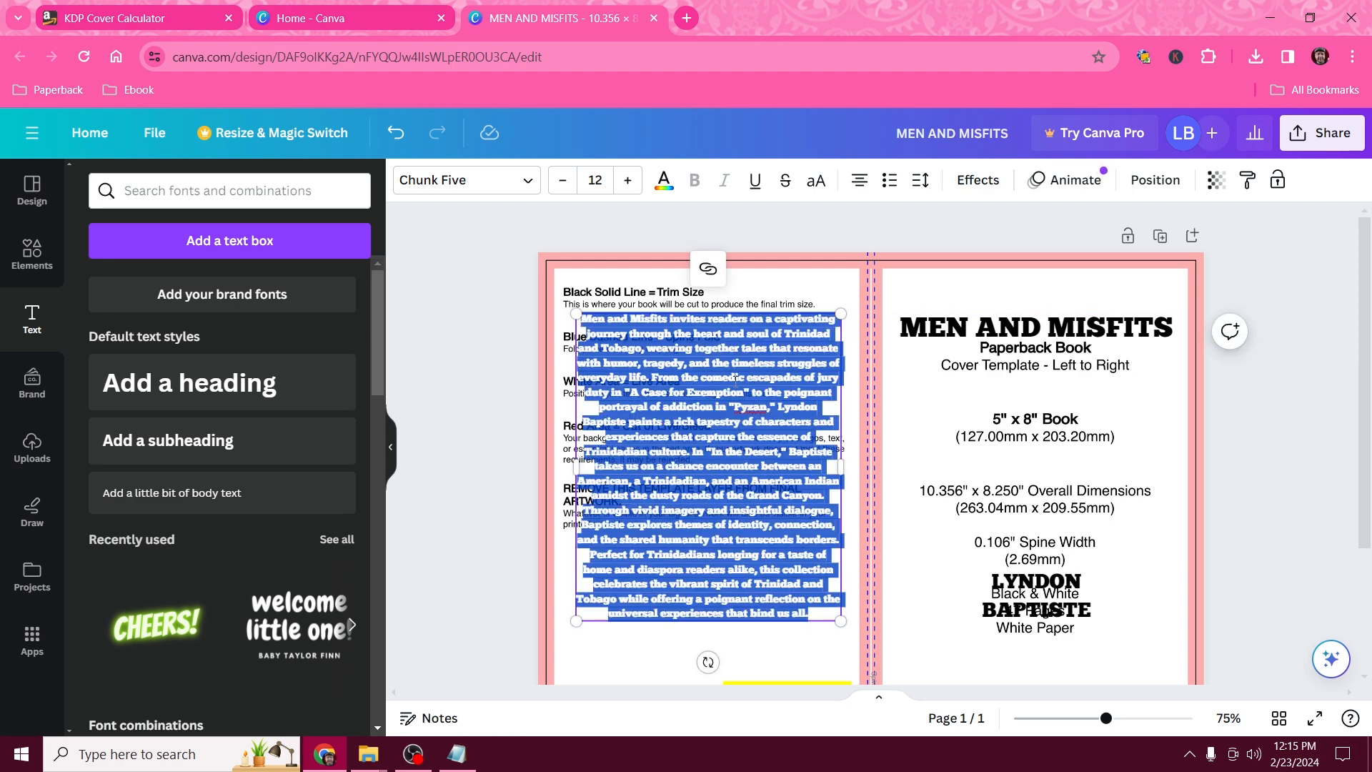
pyautogui.click(528, 185)
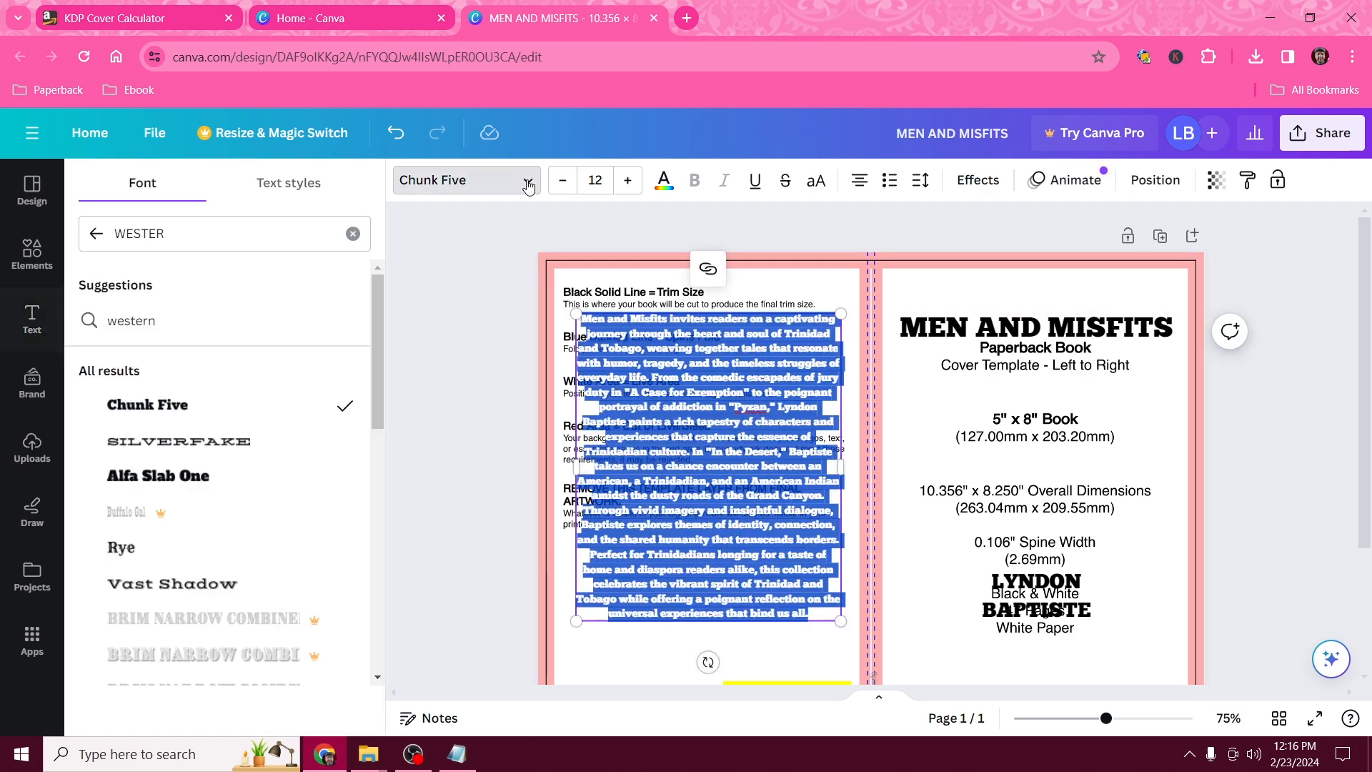
pyautogui.click(332, 244)
pyautogui.hotkey('ctrl', 'a')
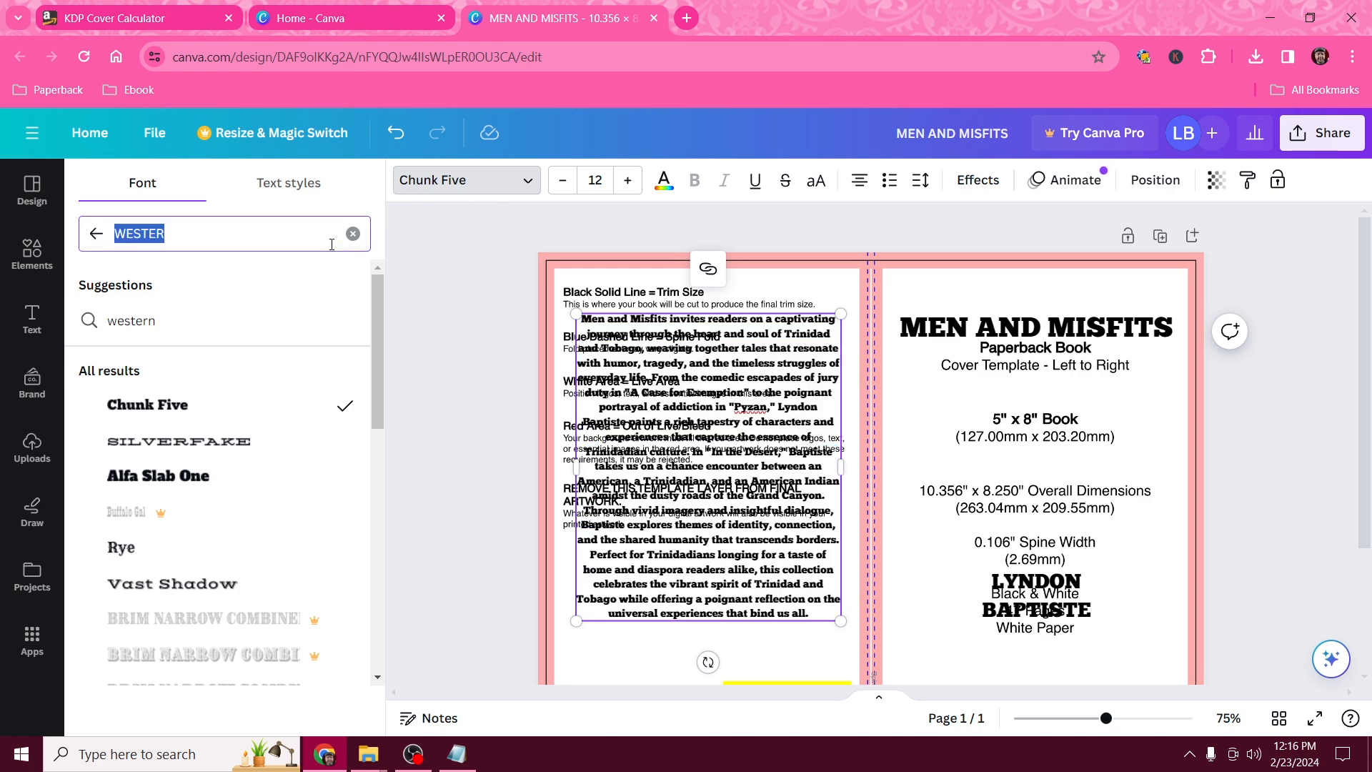
pyautogui.write('GARAMOND')
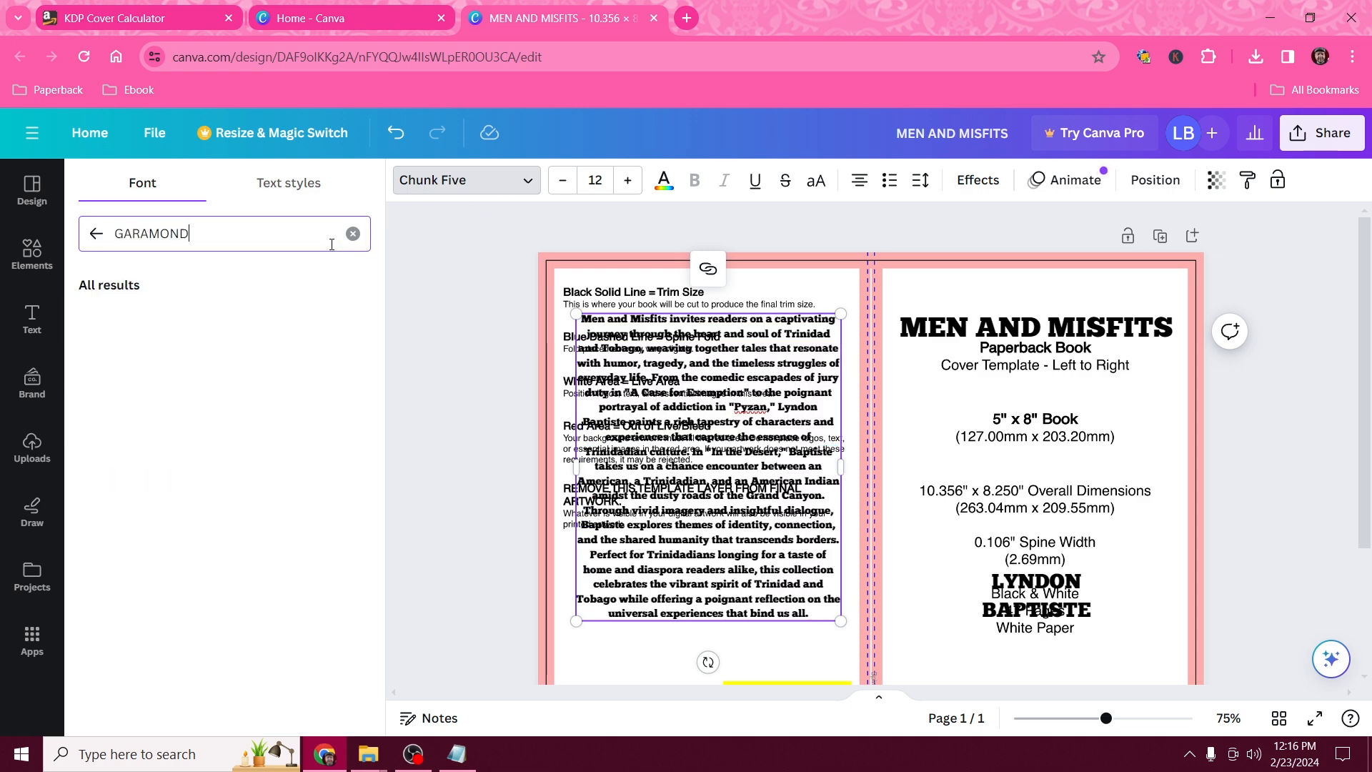
pyautogui.click(175, 323)
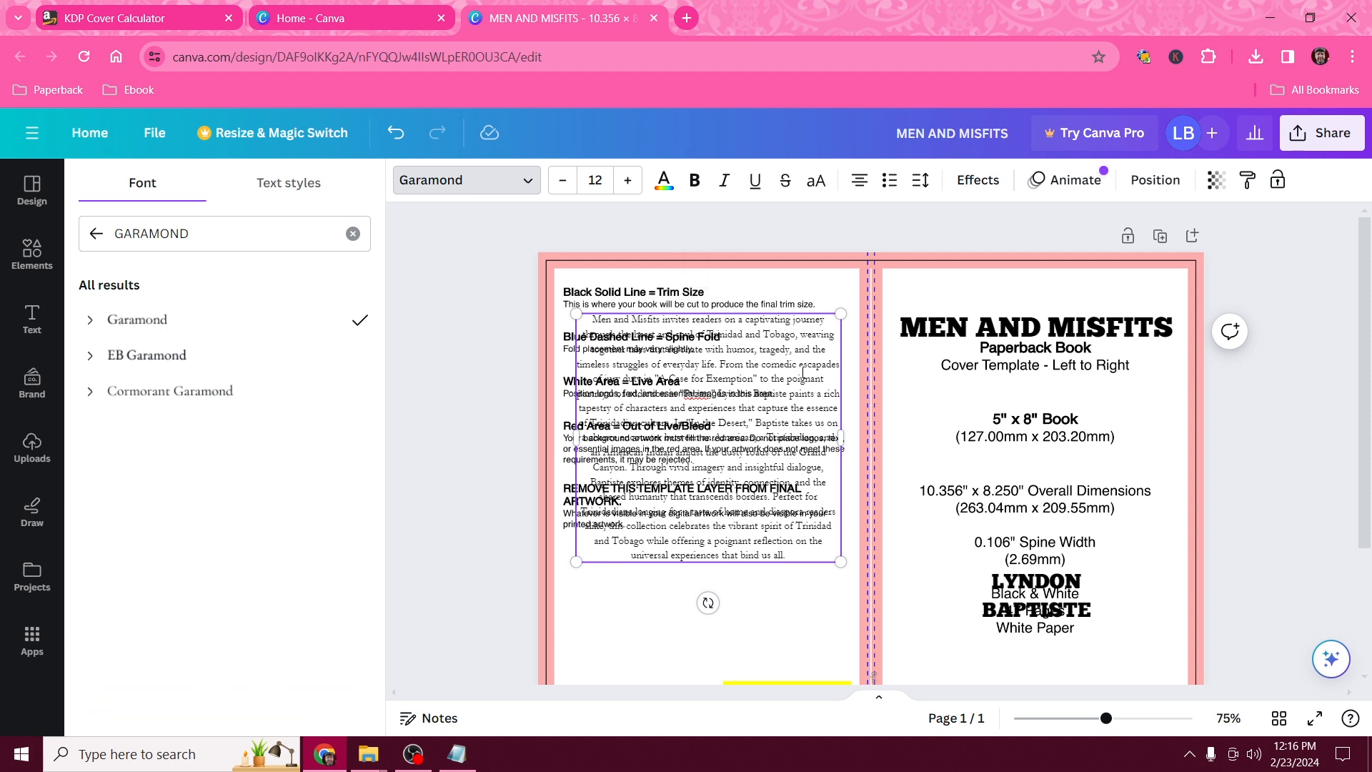
# Move isbn.png from the docs folder into the cover folder and upload it to the design's images
pyautogui.click(1207, 498)
pyautogui.moveTo(1208, 499); pyautogui.dragTo(1204, 367)
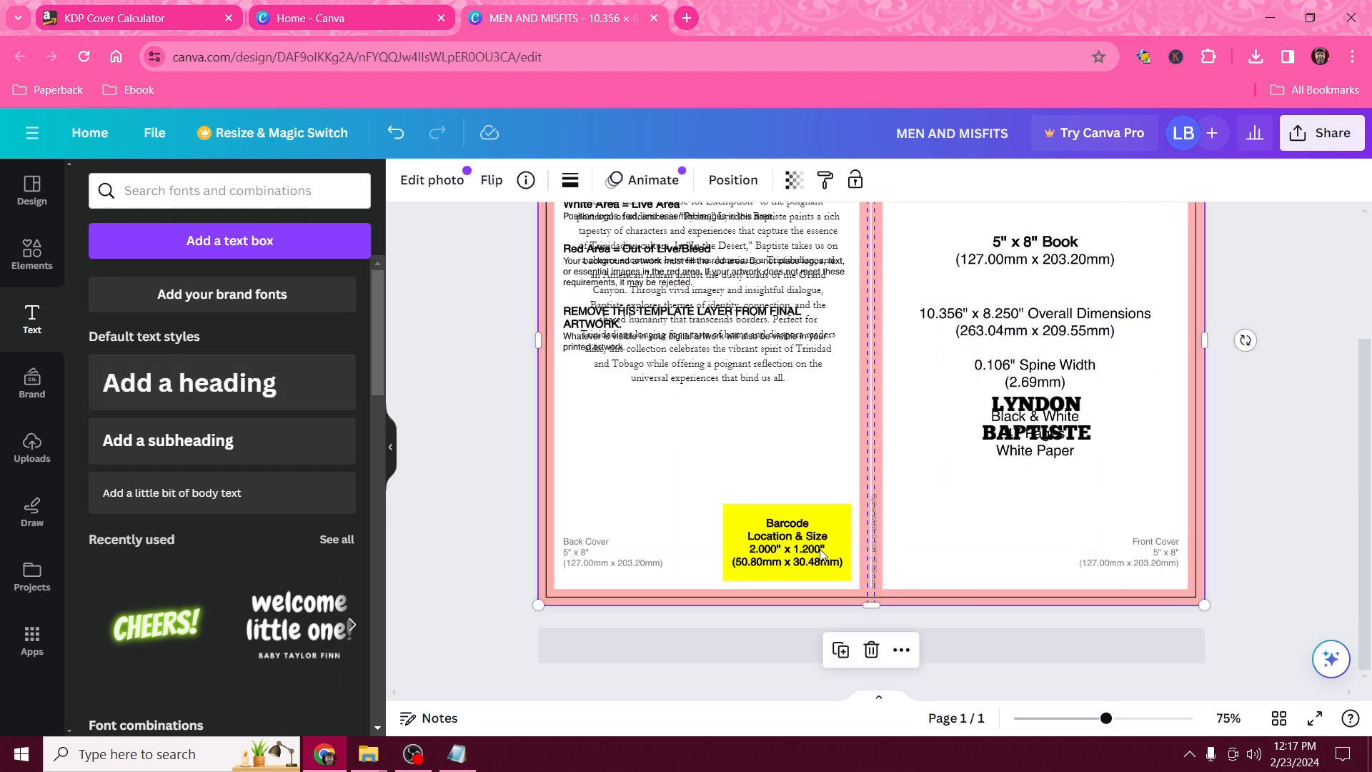
pyautogui.click(32, 447)
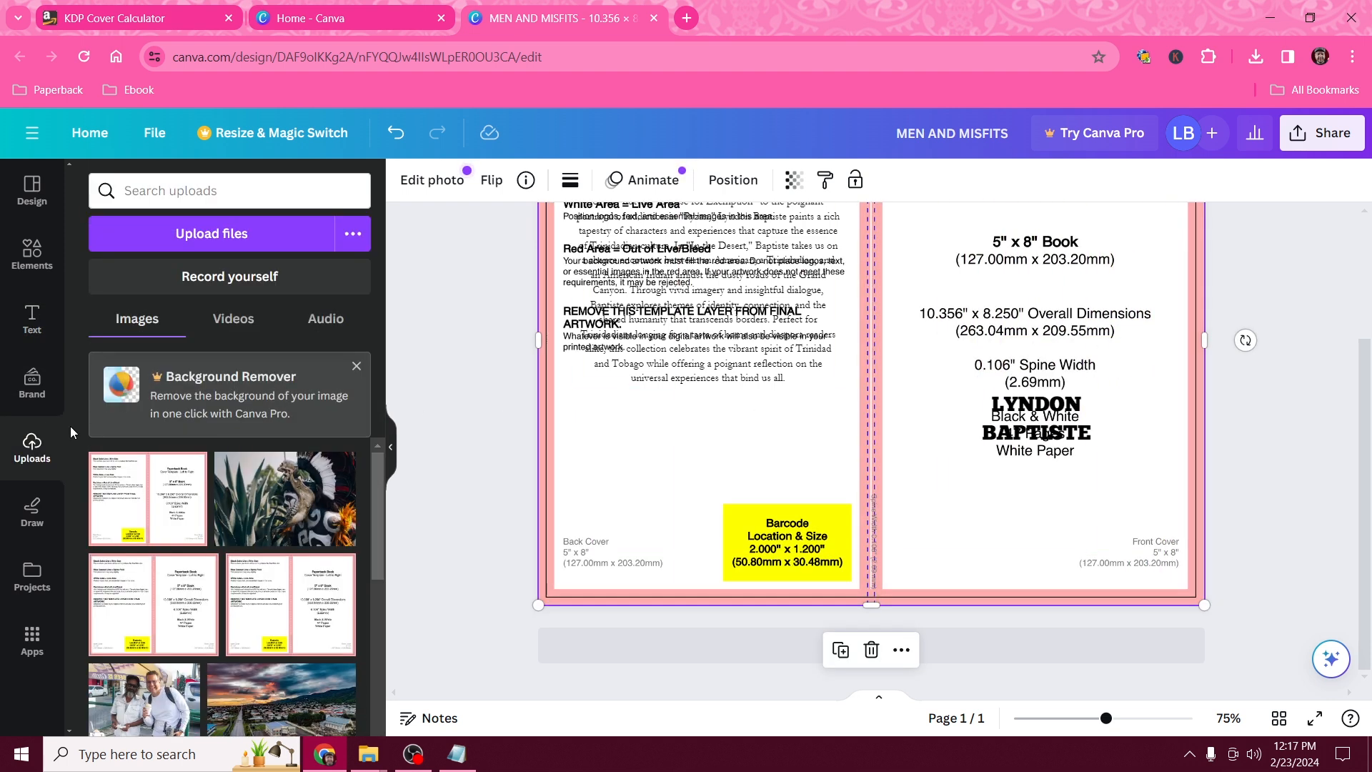
pyautogui.click(251, 241)
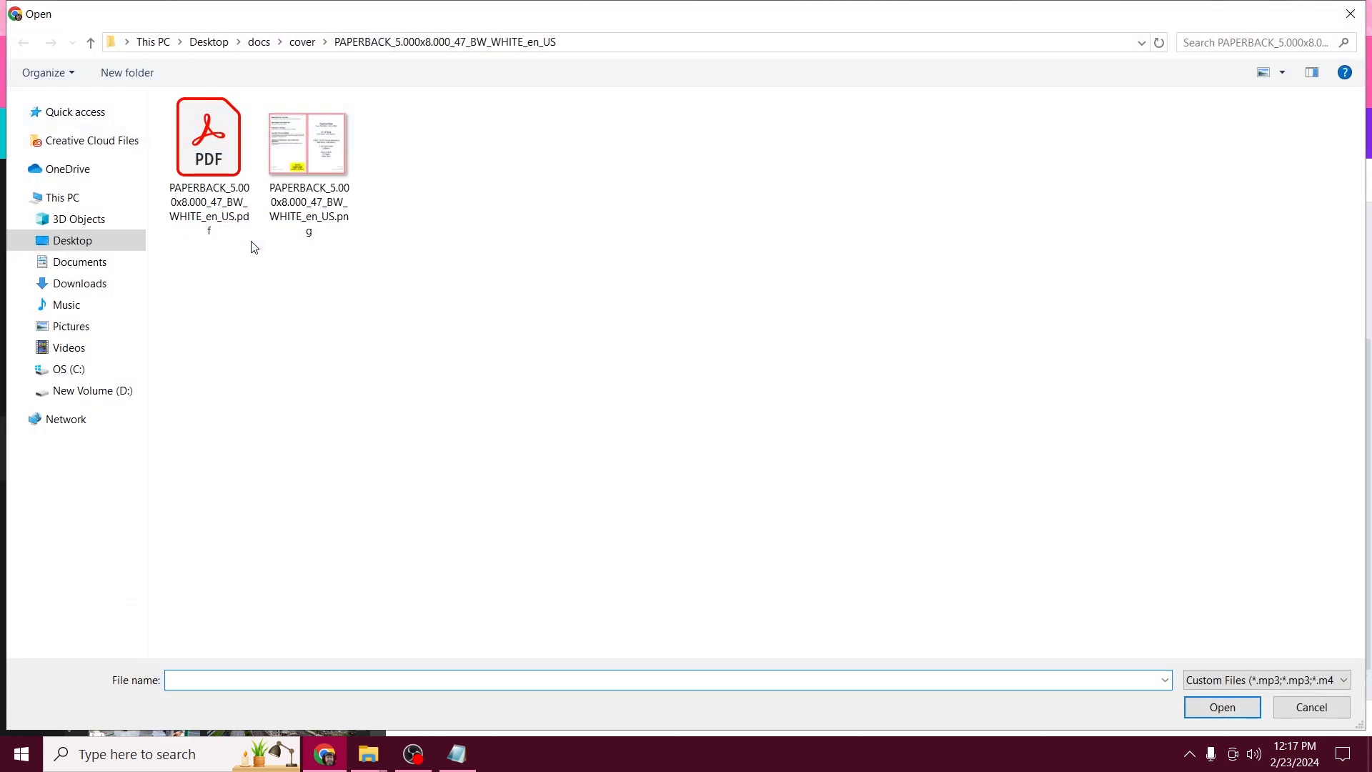
pyautogui.click(296, 44)
pyautogui.click(262, 42)
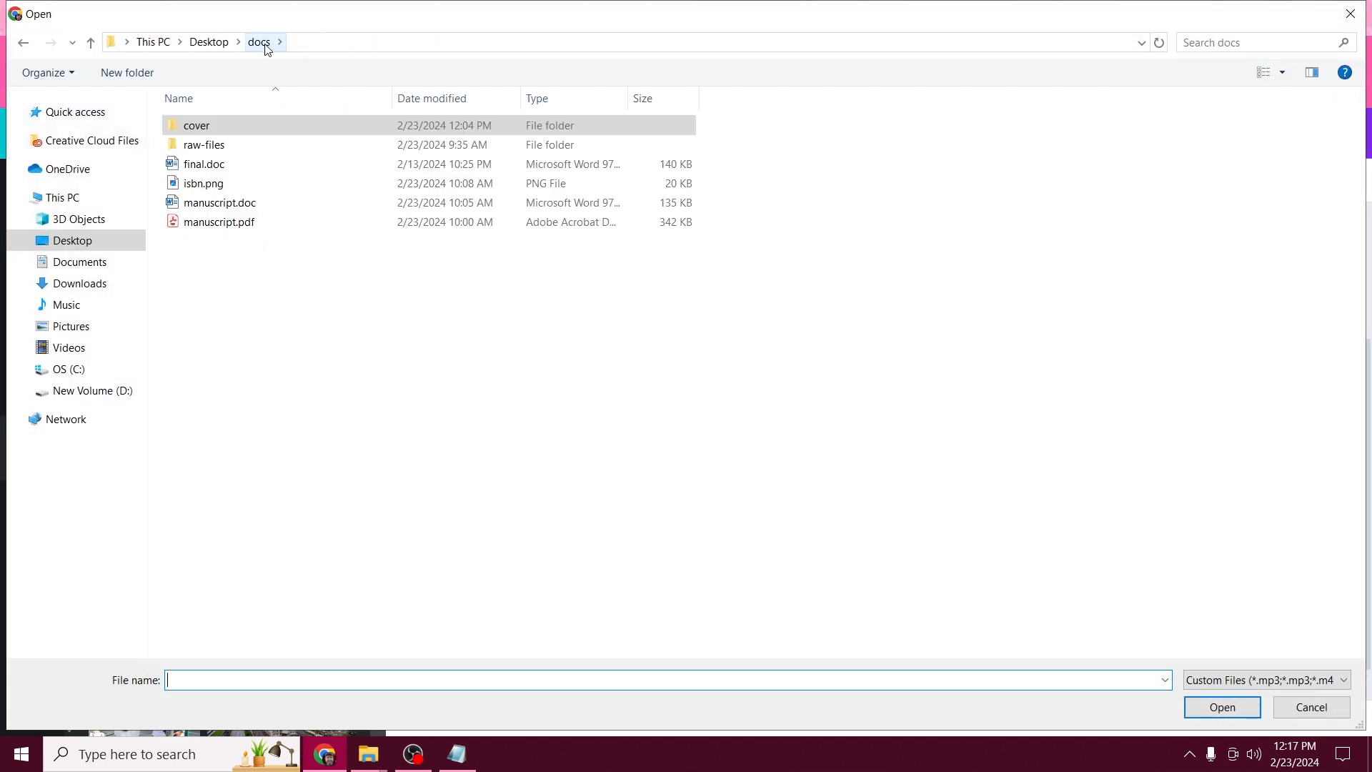
pyautogui.click(214, 183)
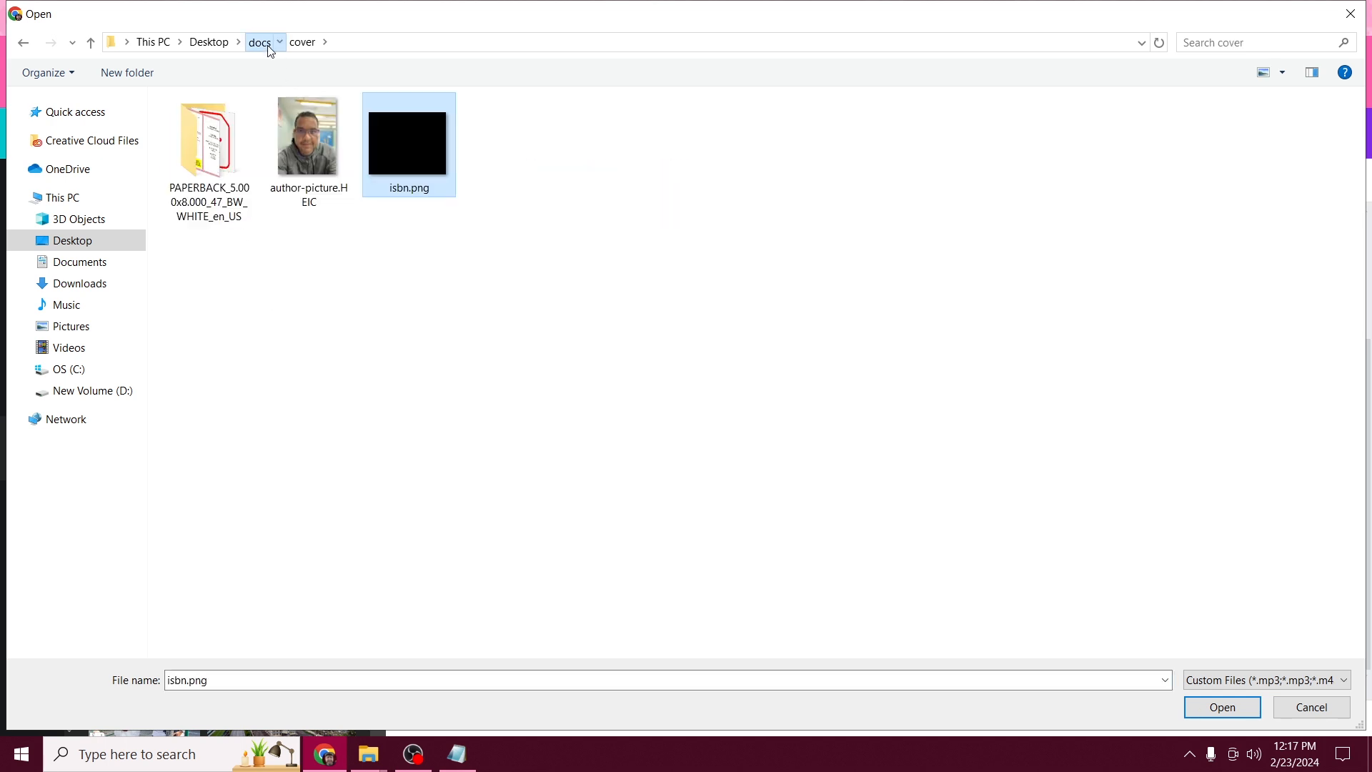
pyautogui.click(259, 42)
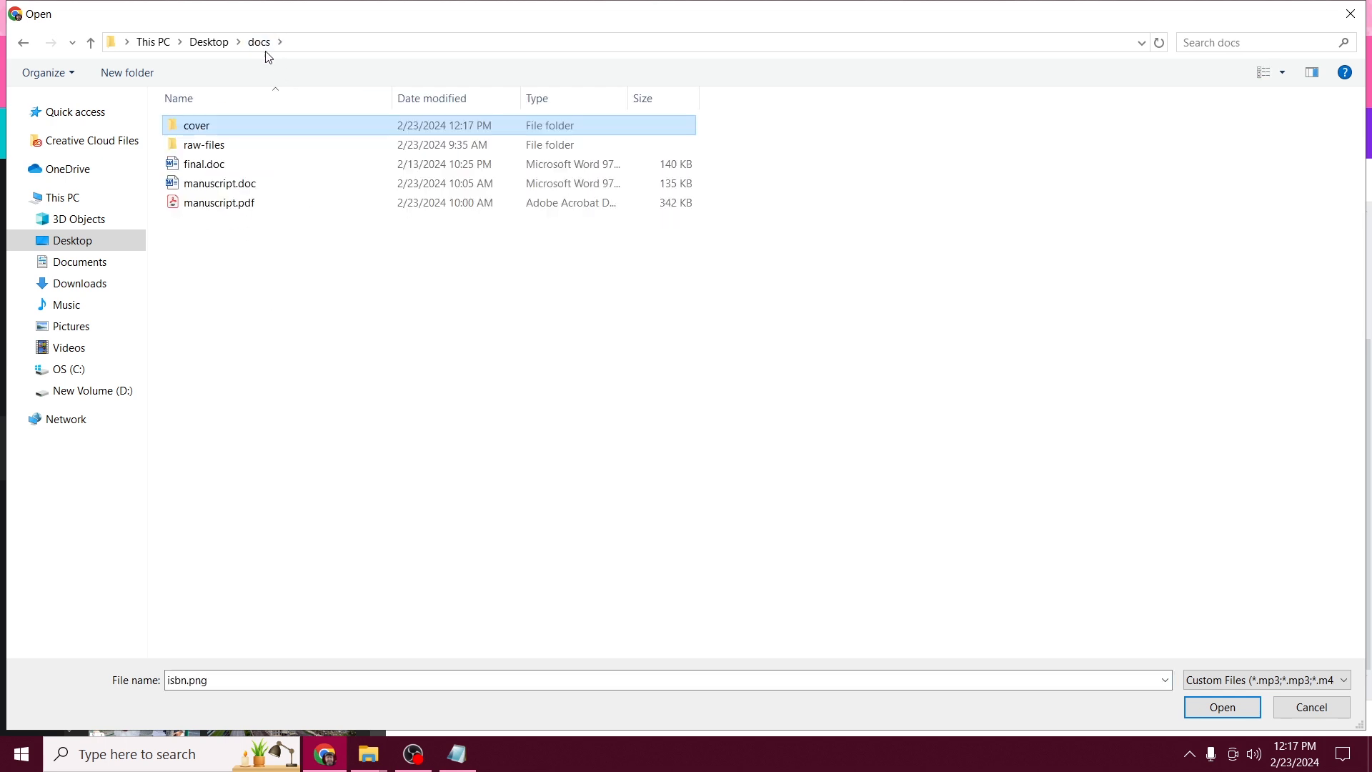
pyautogui.doubleClick(212, 128)
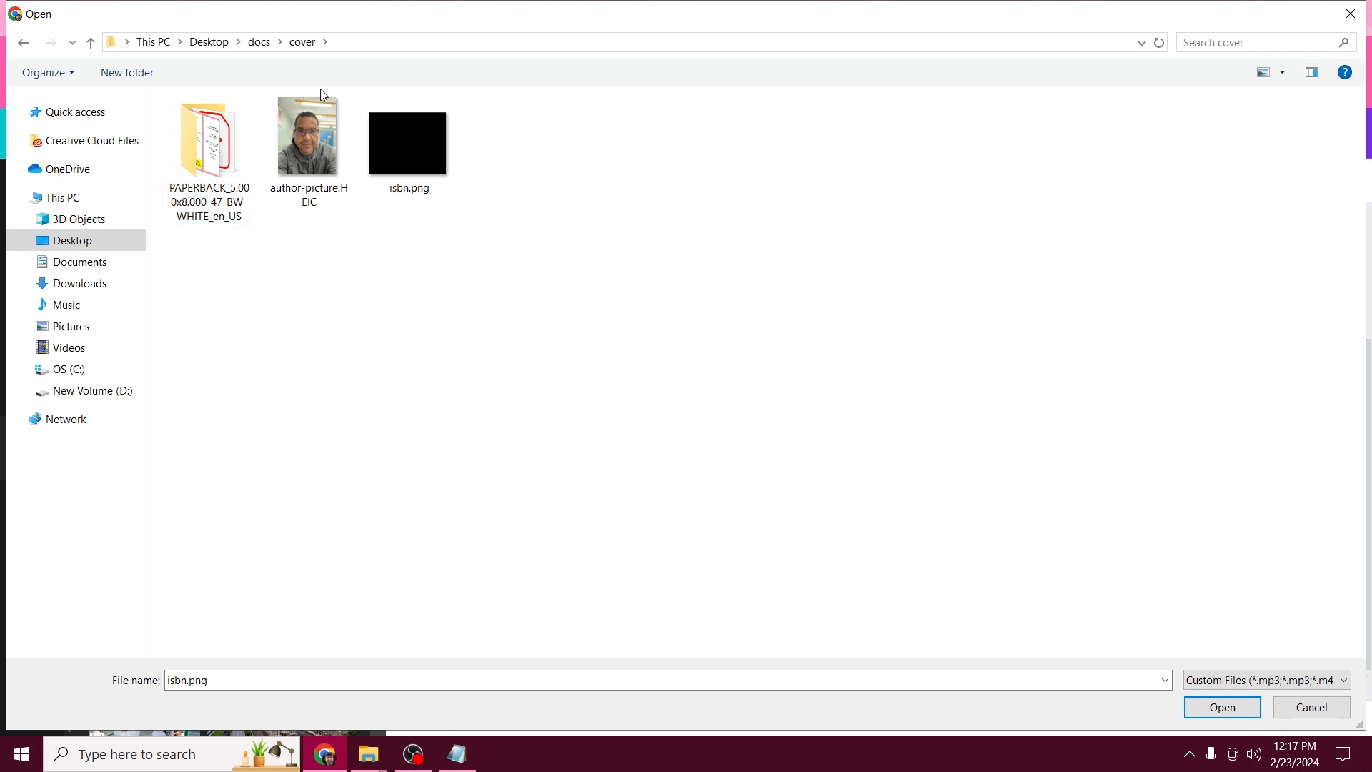
pyautogui.doubleClick(413, 152)
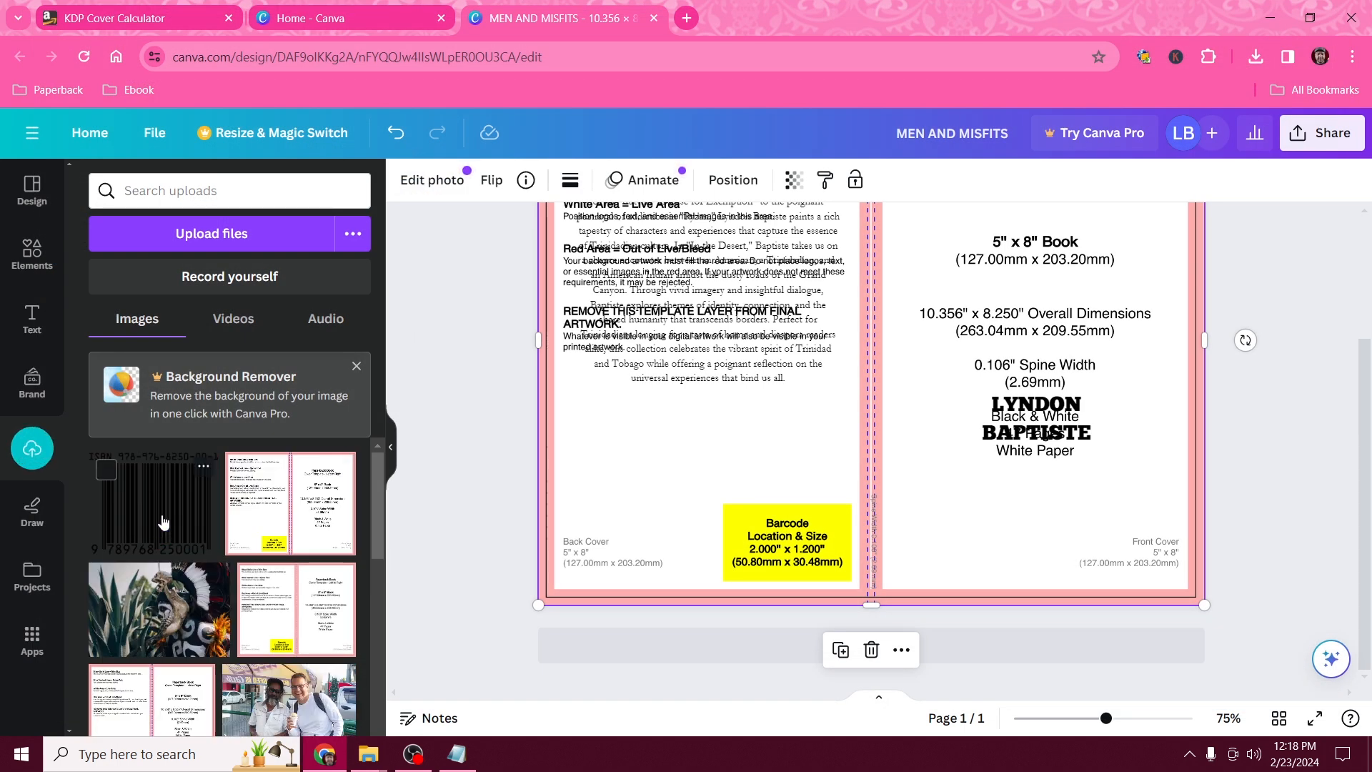
# Place the ISBN barcode image on the cover, and shrink and move it onto the template's yellow barcode area
pyautogui.click(163, 521)
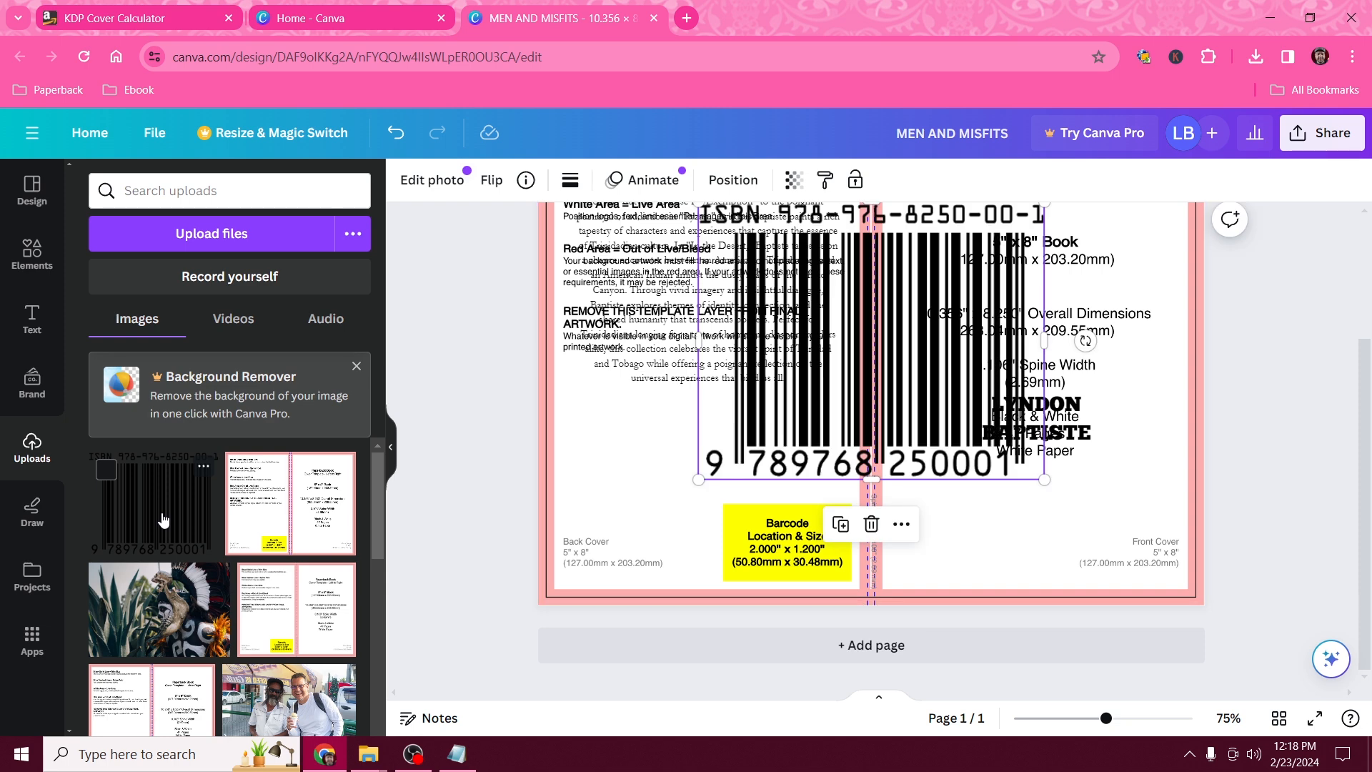
pyautogui.moveTo(902, 332); pyautogui.dragTo(824, 428)
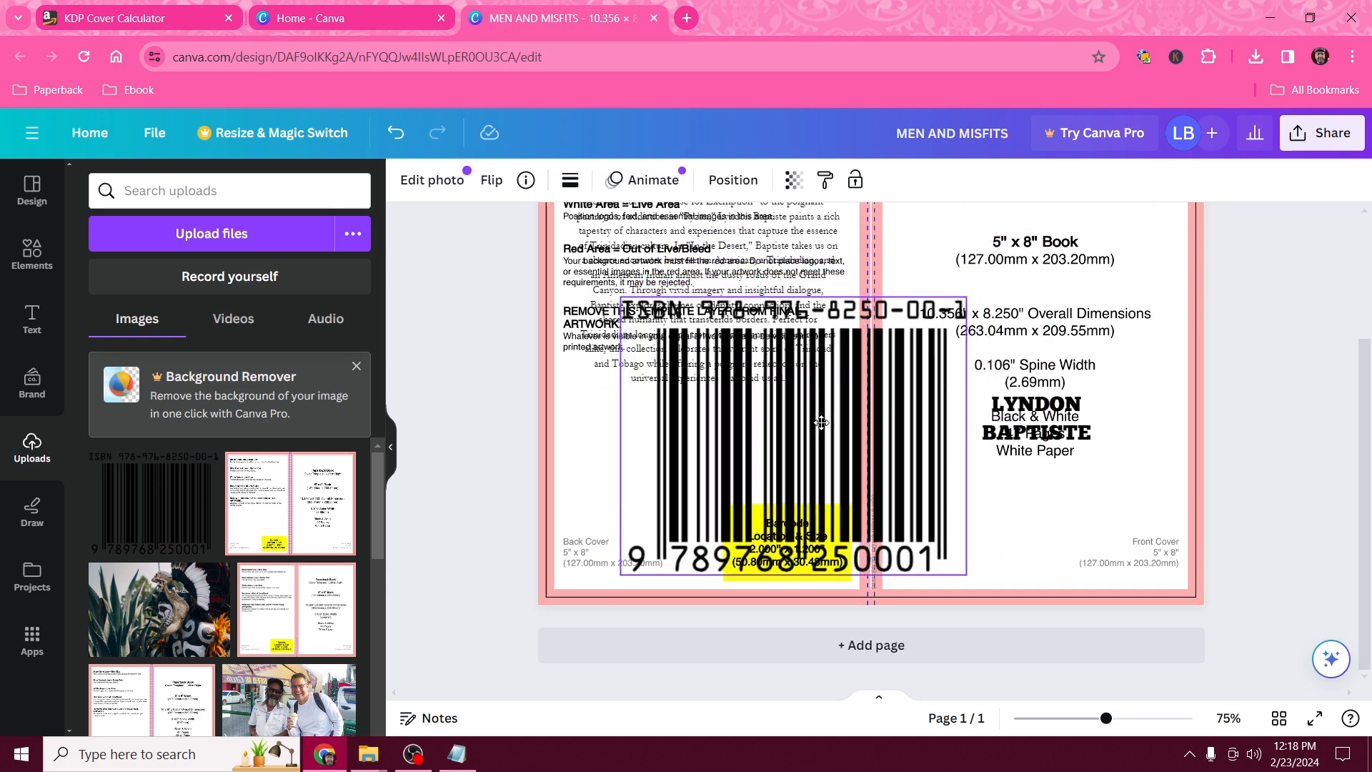
pyautogui.moveTo(621, 292); pyautogui.dragTo(857, 488)
pyautogui.moveTo(917, 529); pyautogui.dragTo(743, 503)
pyautogui.click(1204, 351)
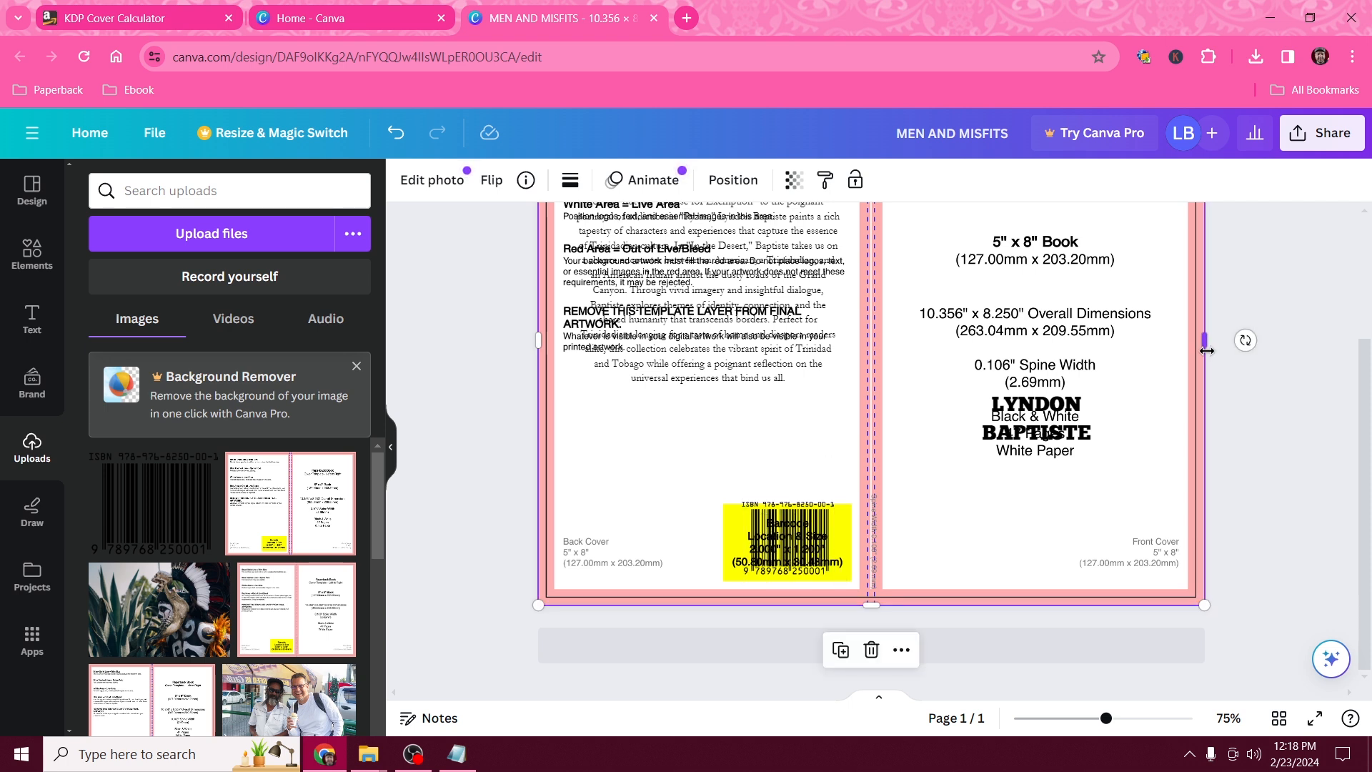
pyautogui.moveTo(1205, 346)
pyautogui.mouseDown()
pyautogui.moveTo(804, 347)
pyautogui.moveTo(459, 326)
pyautogui.moveTo(529, 345)
pyautogui.moveTo(1210, 347)
pyautogui.mouseUp()
# Upload author-picture.HEIC from the cover folder to the design's images and place it on the cover
pyautogui.click(186, 238)
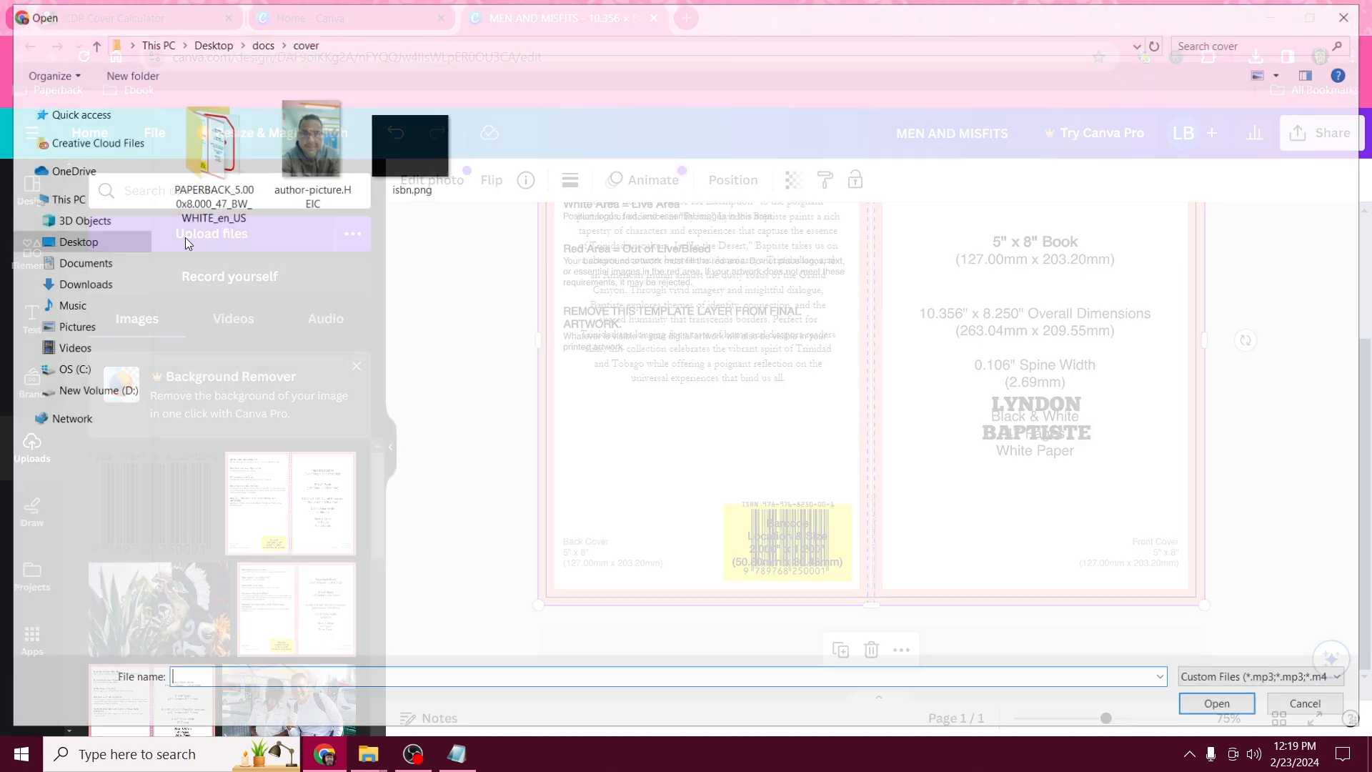
pyautogui.doubleClick(292, 171)
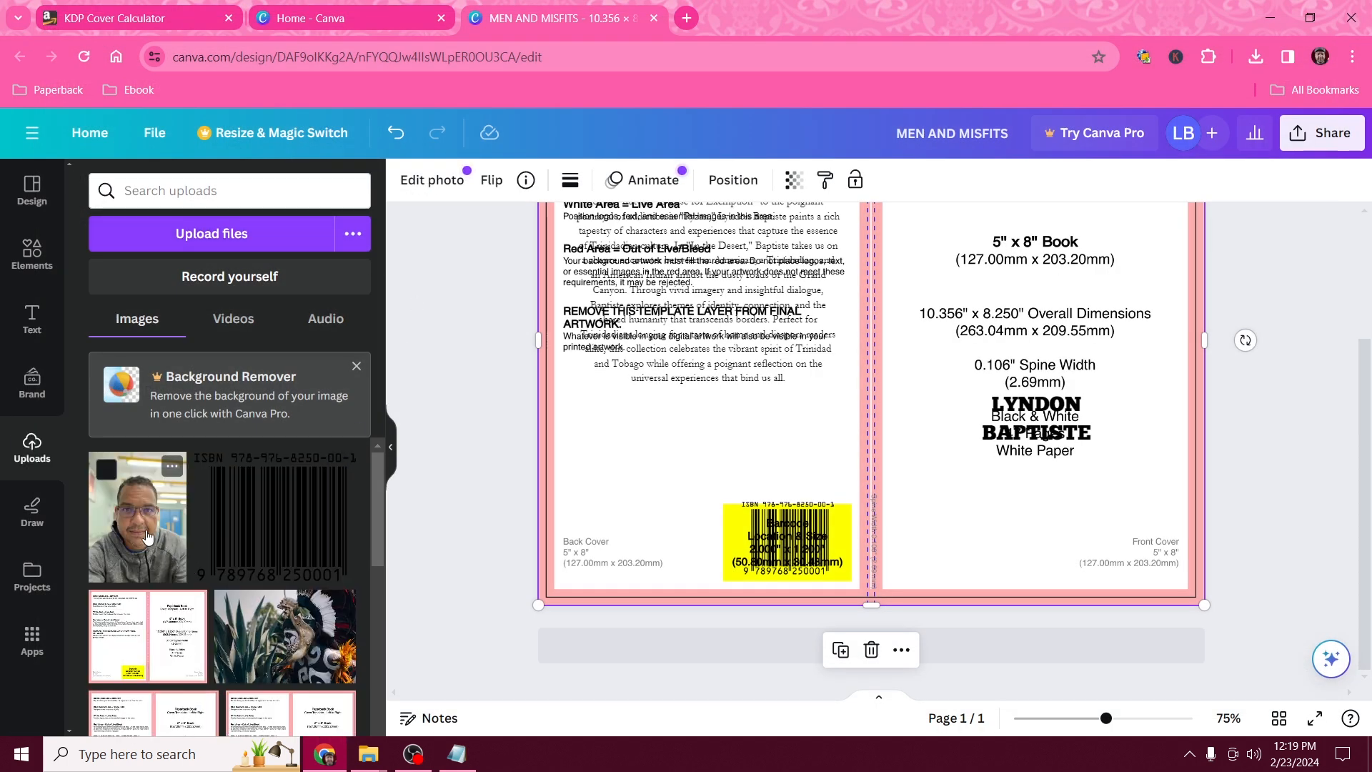
pyautogui.click(143, 532)
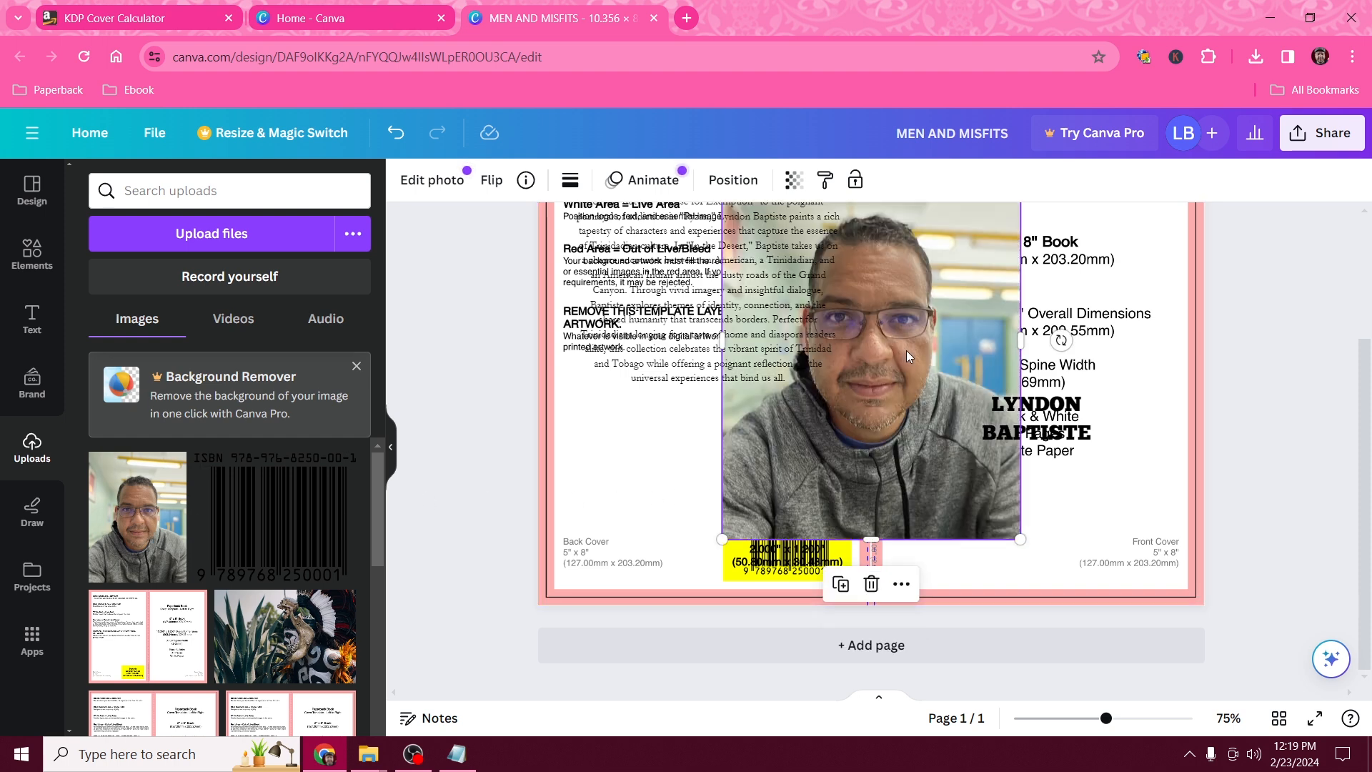
# Shrink the author picture and move it onto the back cover, below the blurb
pyautogui.moveTo(898, 372); pyautogui.dragTo(804, 479)
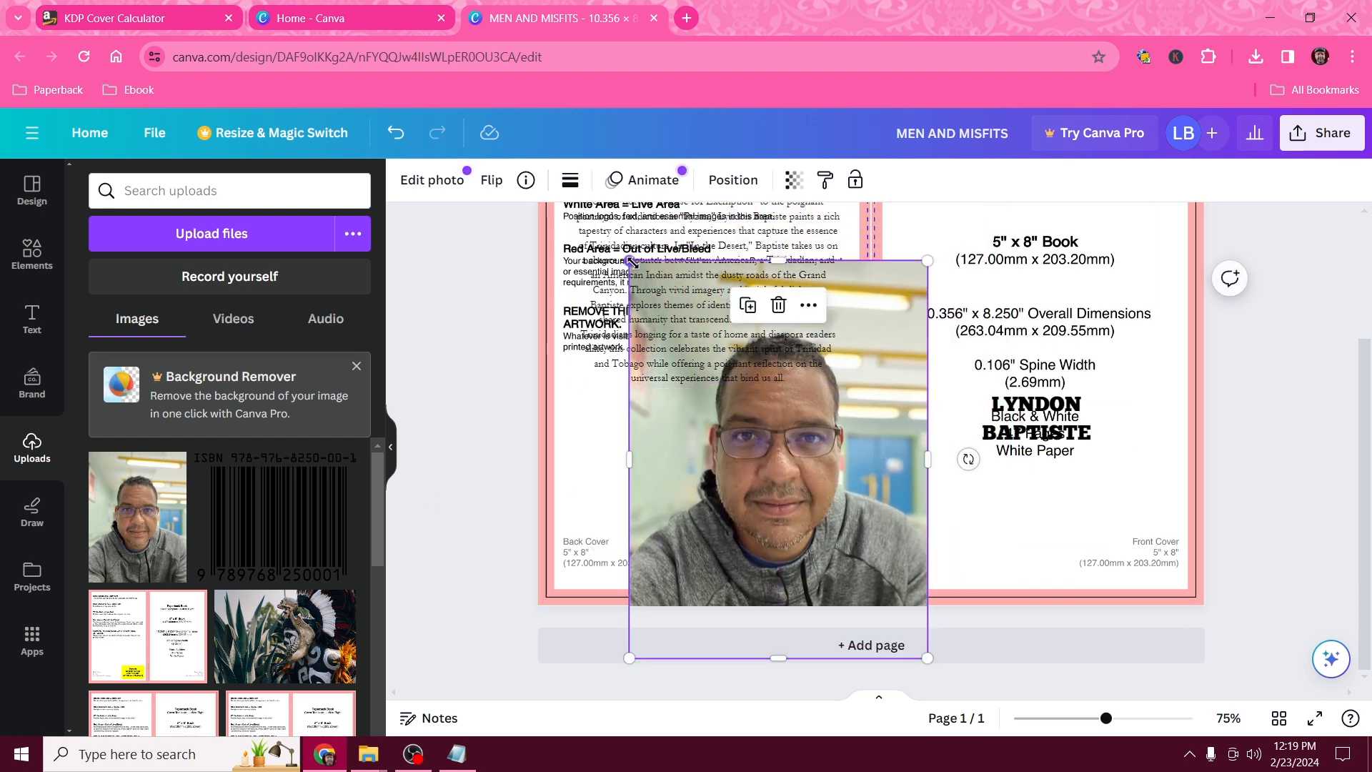
pyautogui.moveTo(629, 291); pyautogui.dragTo(817, 515)
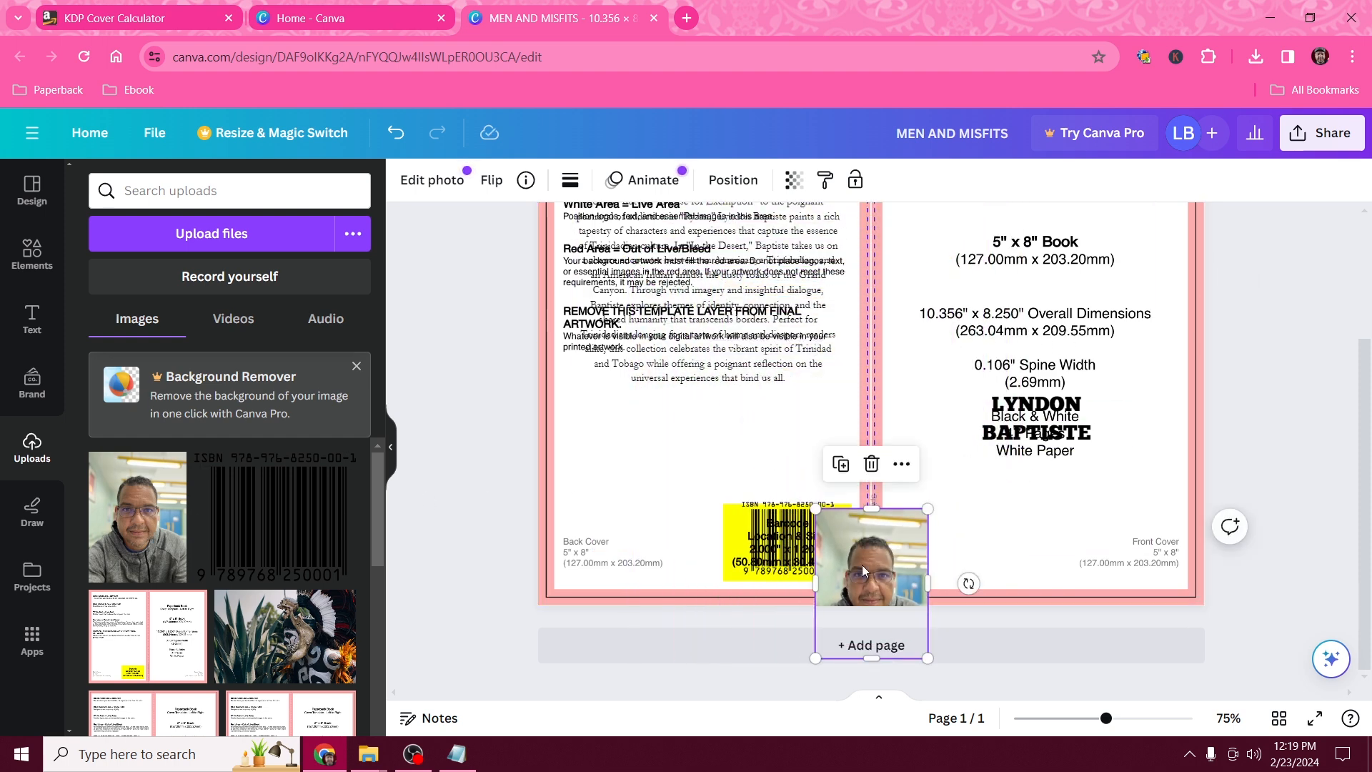
pyautogui.moveTo(862, 564); pyautogui.dragTo(609, 434)
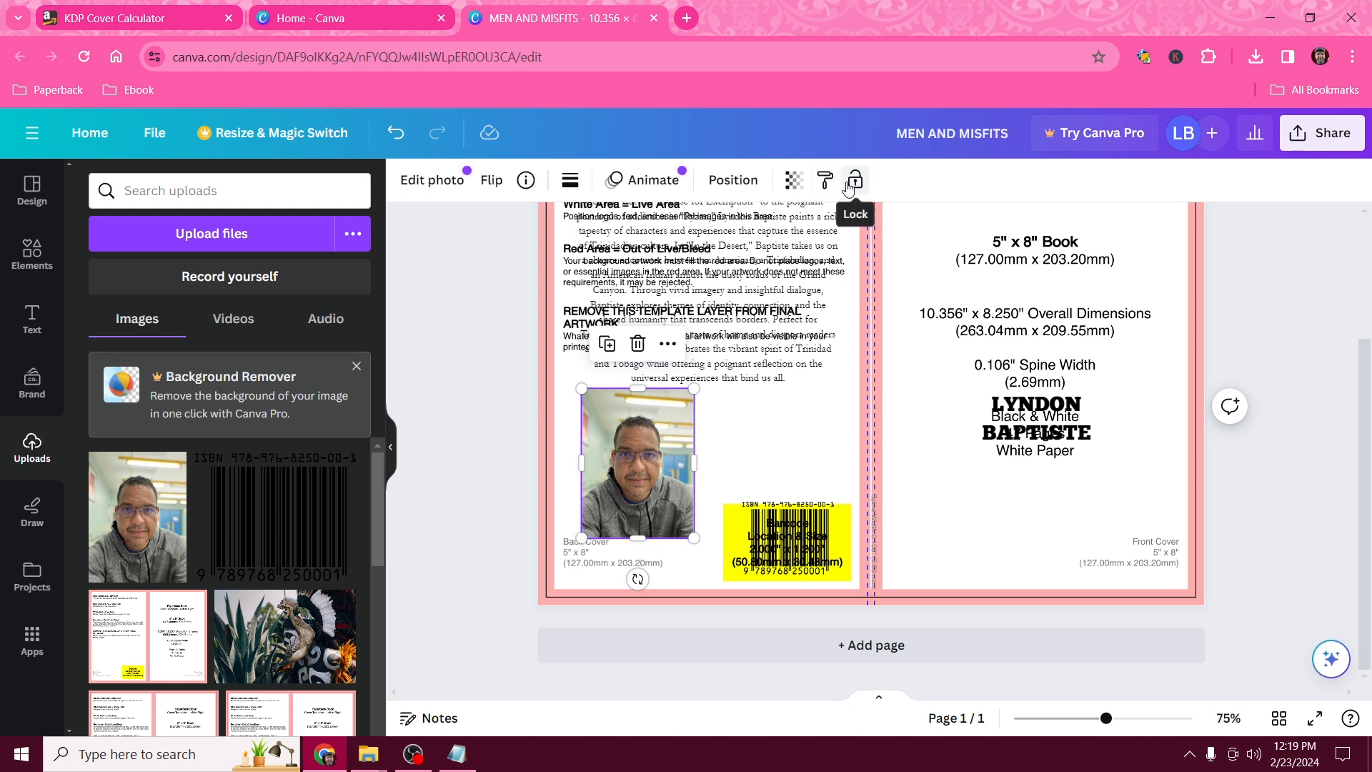
# Crop the strip above the head off the author picture with a freeform crop
pyautogui.click(444, 187)
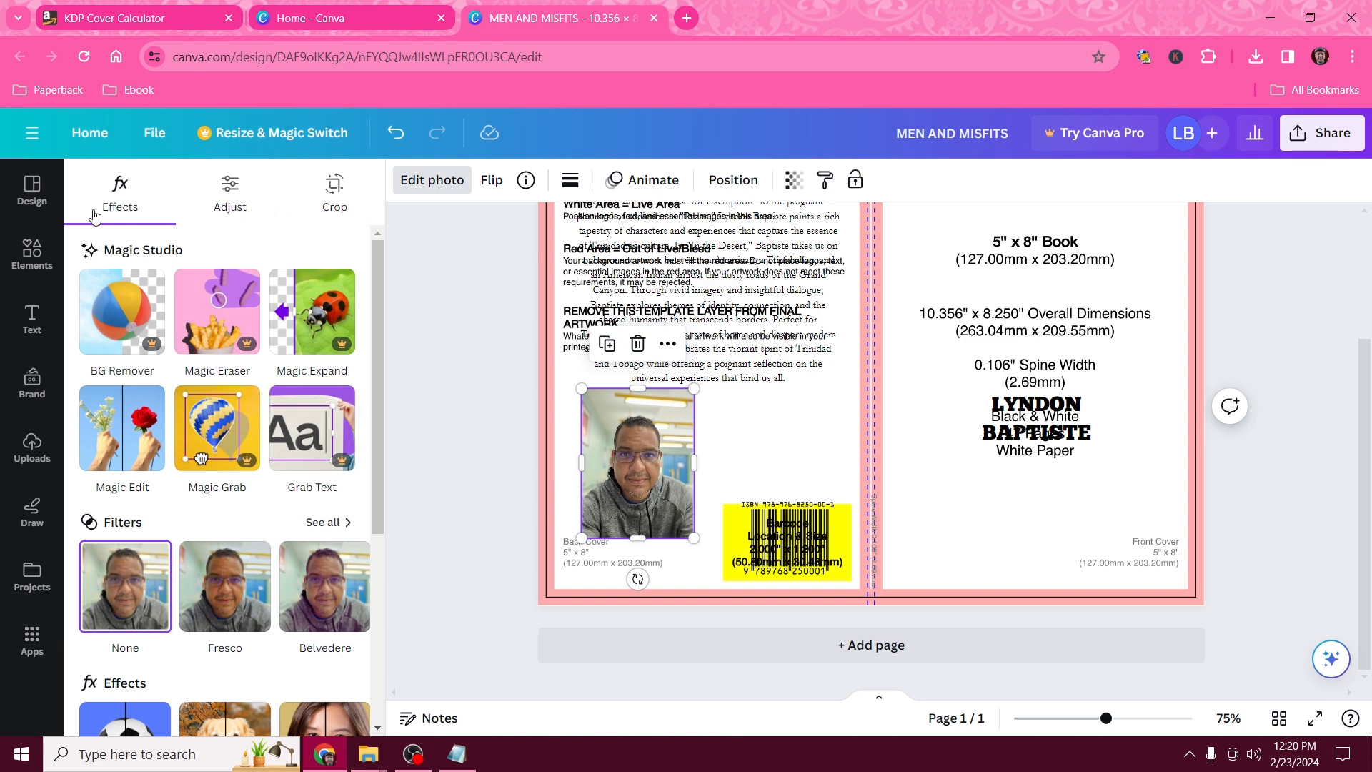
pyautogui.click(333, 196)
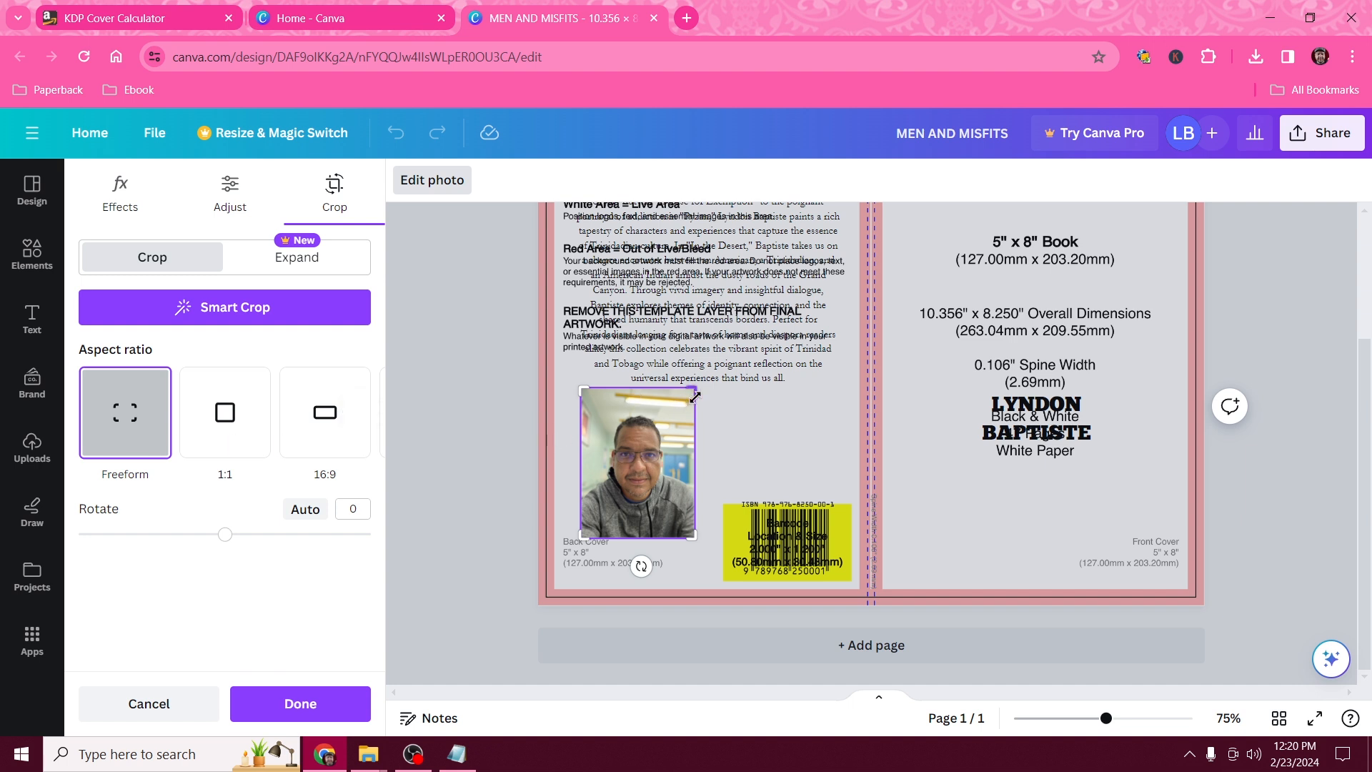
pyautogui.moveTo(691, 393); pyautogui.dragTo(698, 413)
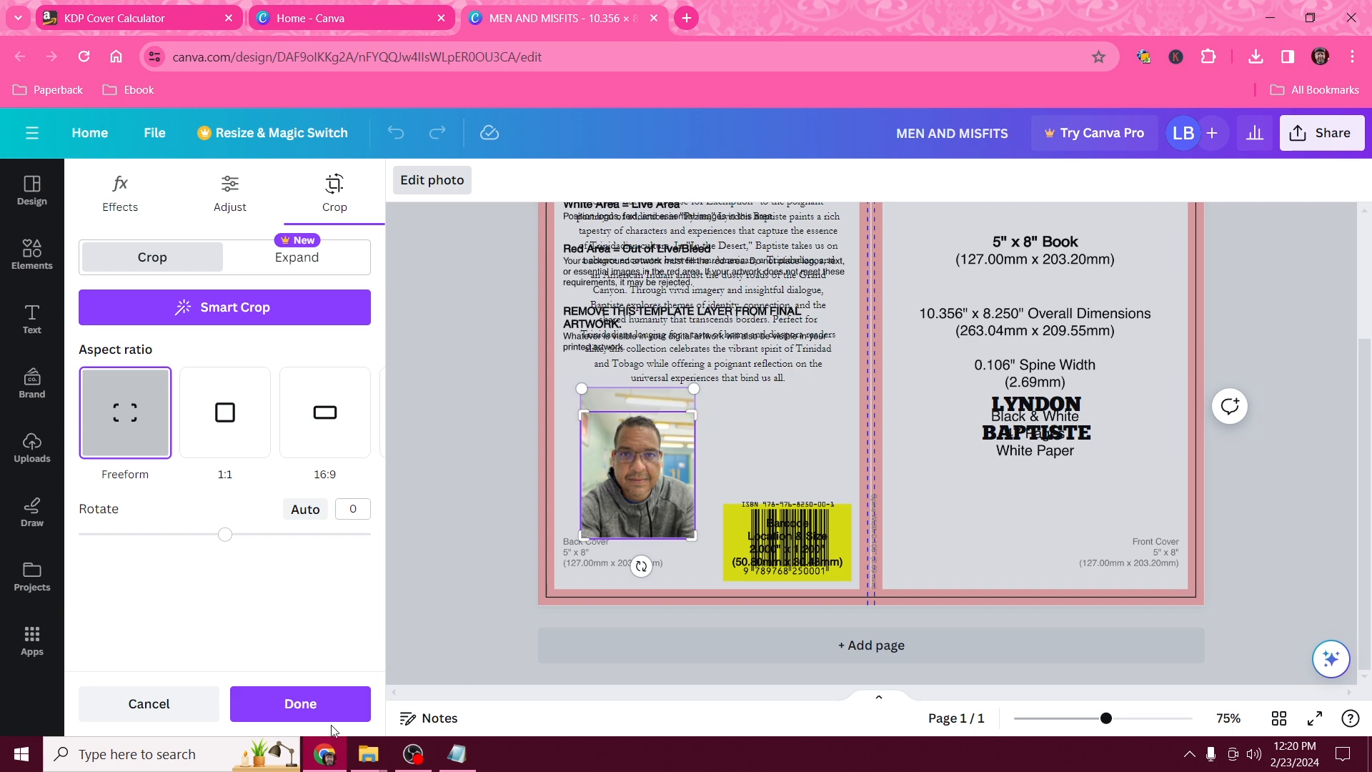
pyautogui.click(294, 706)
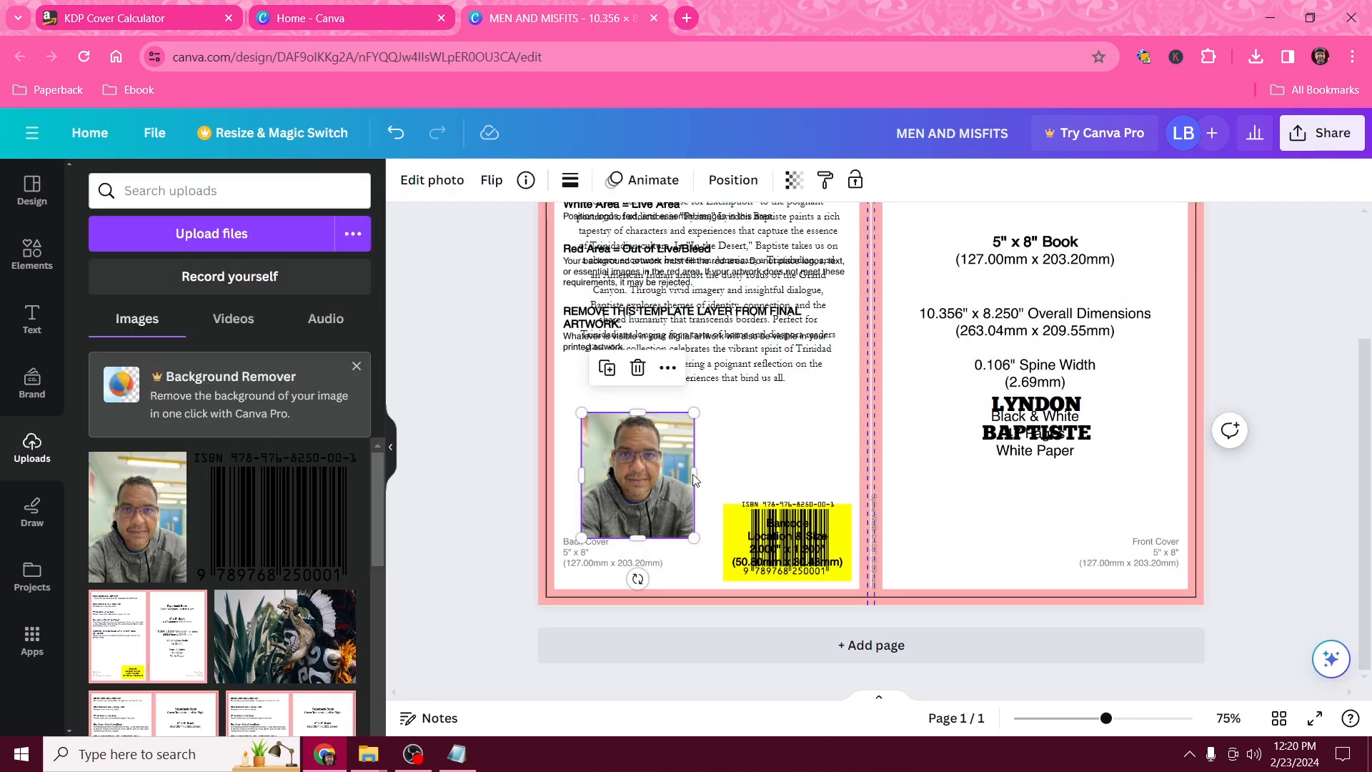
# Shrink the cropped author picture further and position it just below the blurb, flush with the blurb's left edge
pyautogui.moveTo(642, 474); pyautogui.dragTo(661, 450)
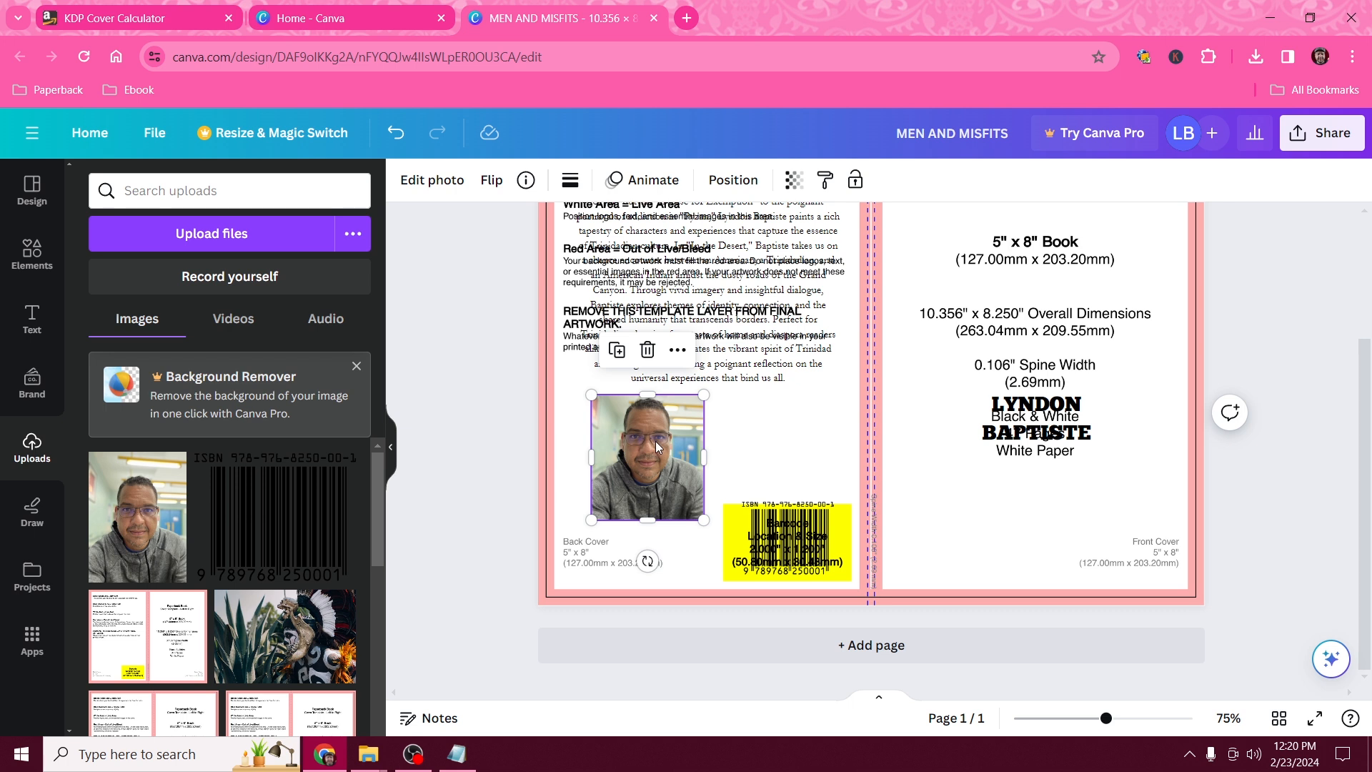
pyautogui.moveTo(654, 440); pyautogui.dragTo(928, 443)
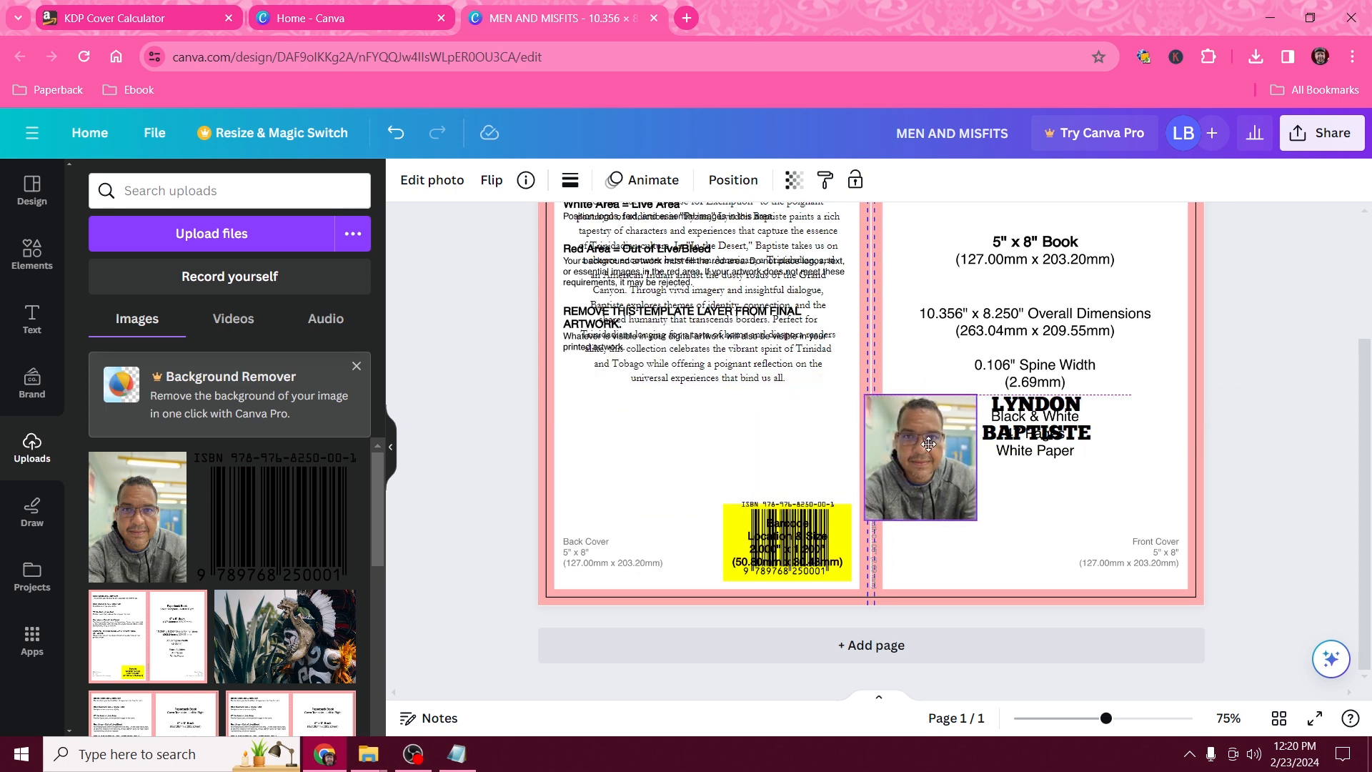
pyautogui.moveTo(927, 443); pyautogui.dragTo(629, 436)
pyautogui.moveTo(678, 520); pyautogui.dragTo(650, 471)
pyautogui.scroll(3, 649, 471)
pyautogui.moveTo(590, 607); pyautogui.dragTo(605, 605)
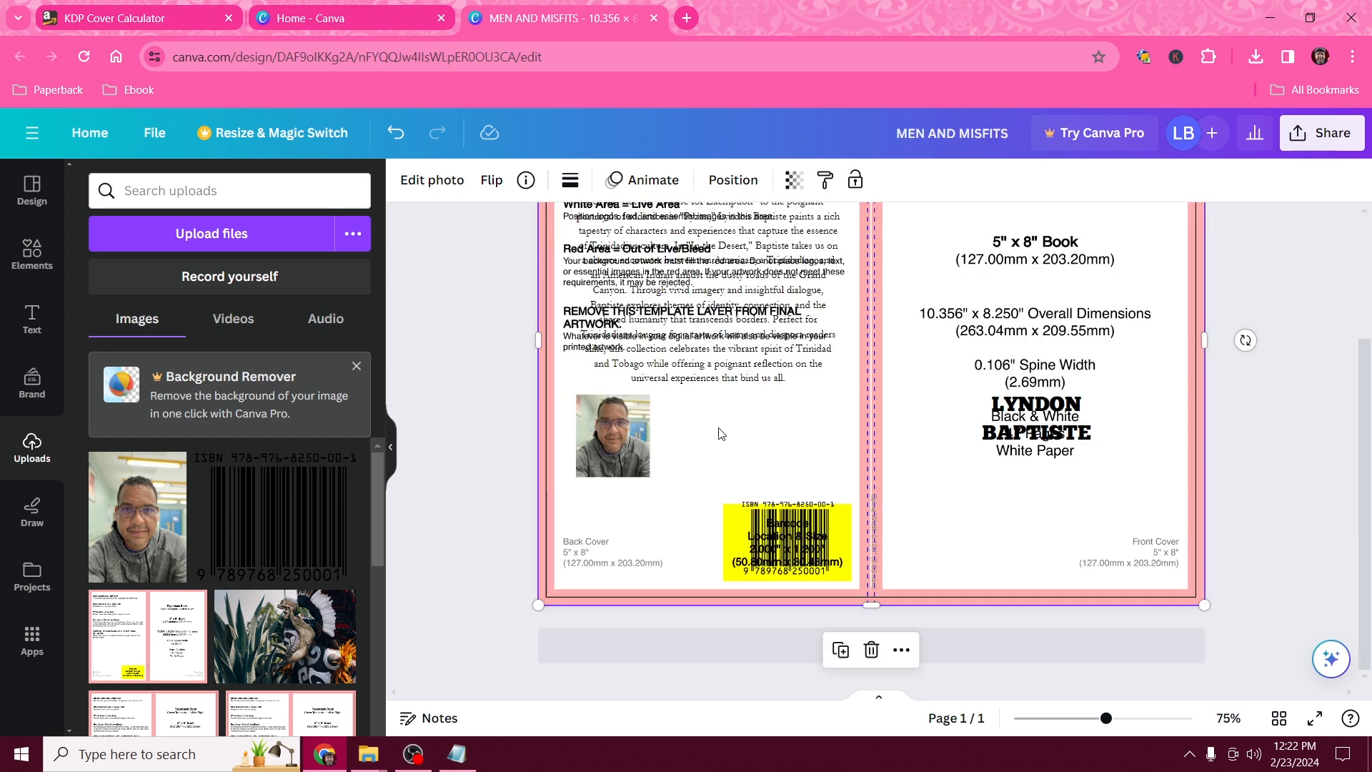
# Copy the full author bio from author-bio.txt in the cover folder and return to the Canva cover design
pyautogui.hotkey('alt', 'Tab')
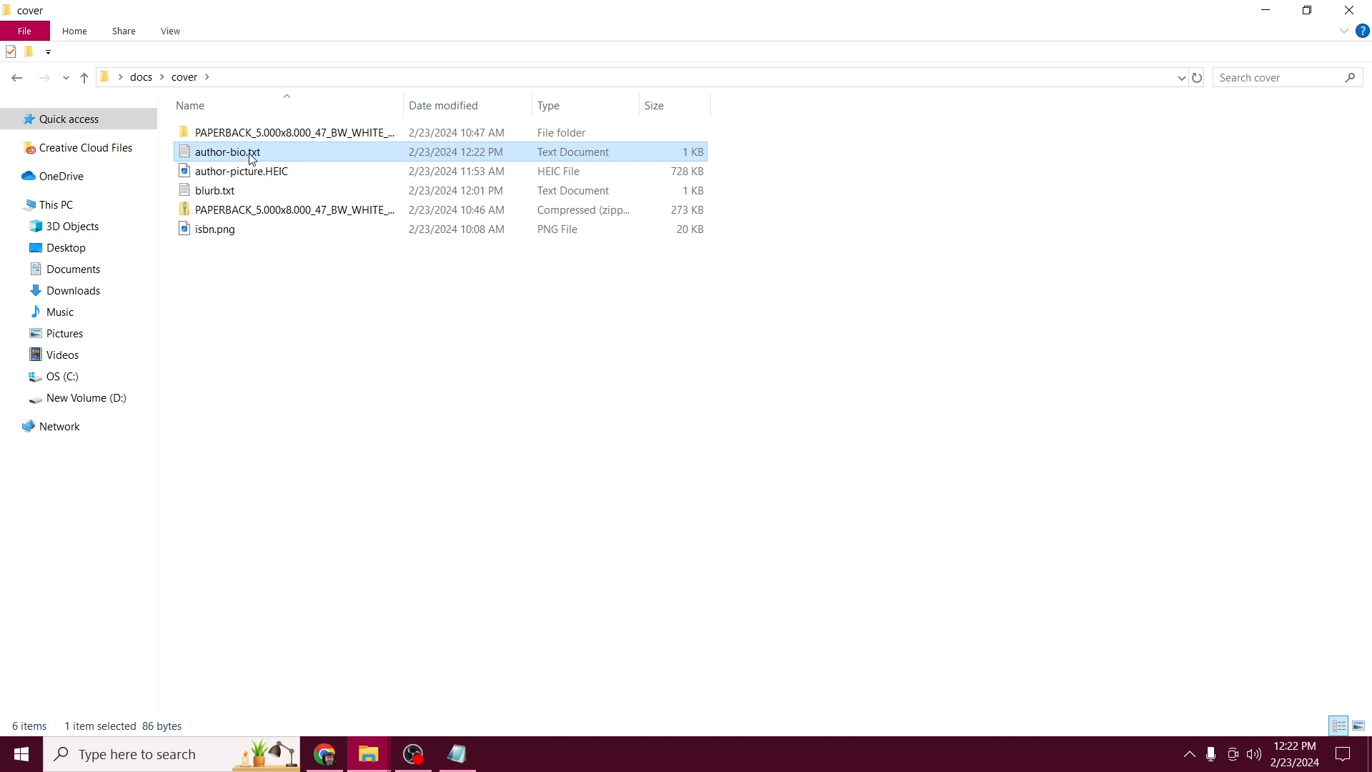
pyautogui.doubleClick(252, 157)
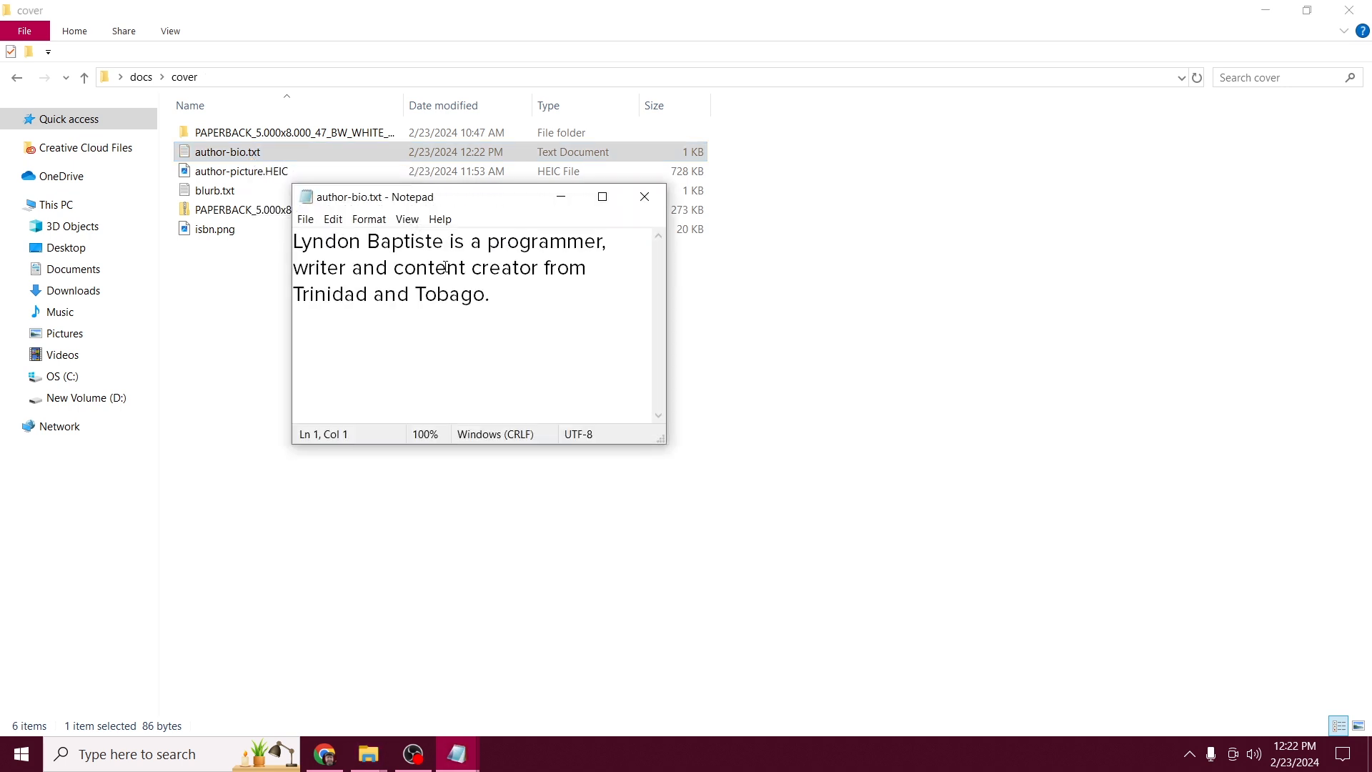
pyautogui.moveTo(519, 311); pyautogui.dragTo(245, 223)
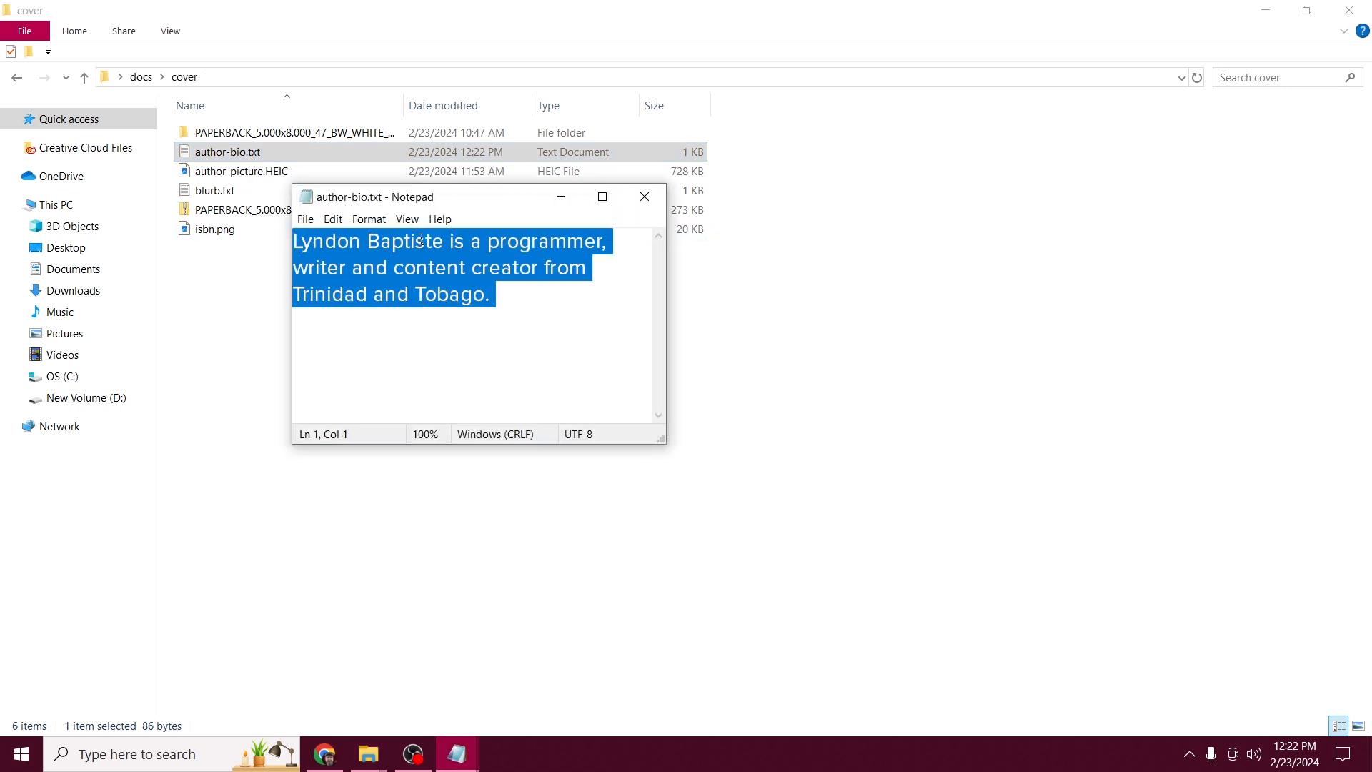
pyautogui.rightClick(375, 248)
pyautogui.click(431, 299)
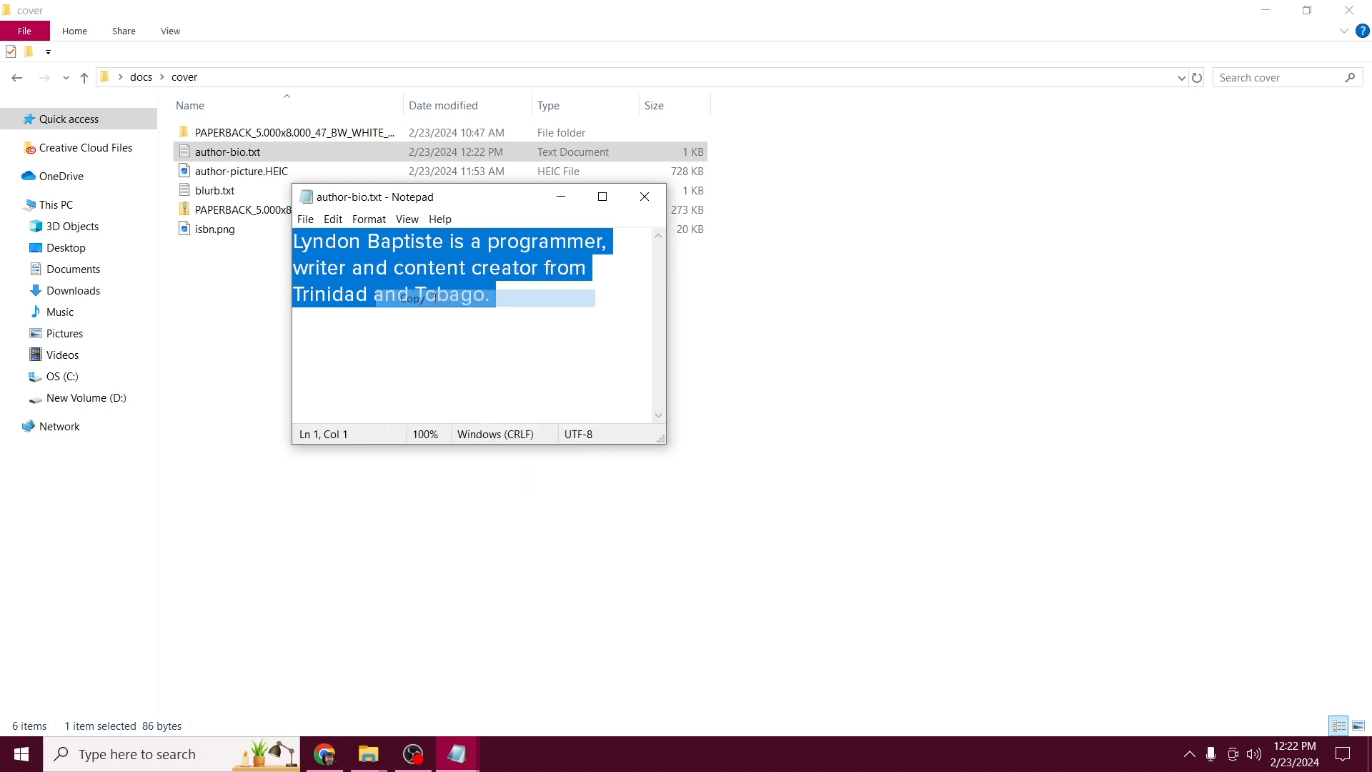
pyautogui.hotkey('alt', 'Tab')
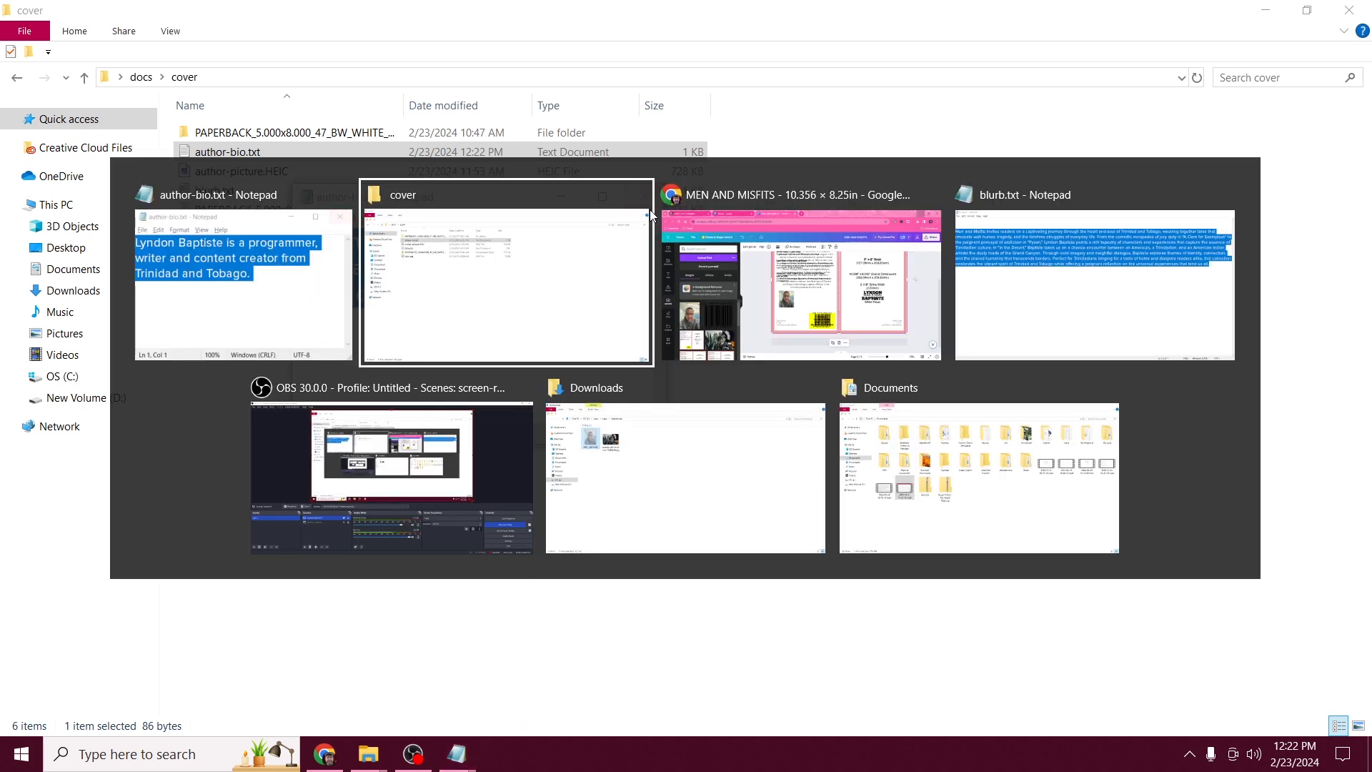
pyautogui.hotkey('alt', 'Tab')
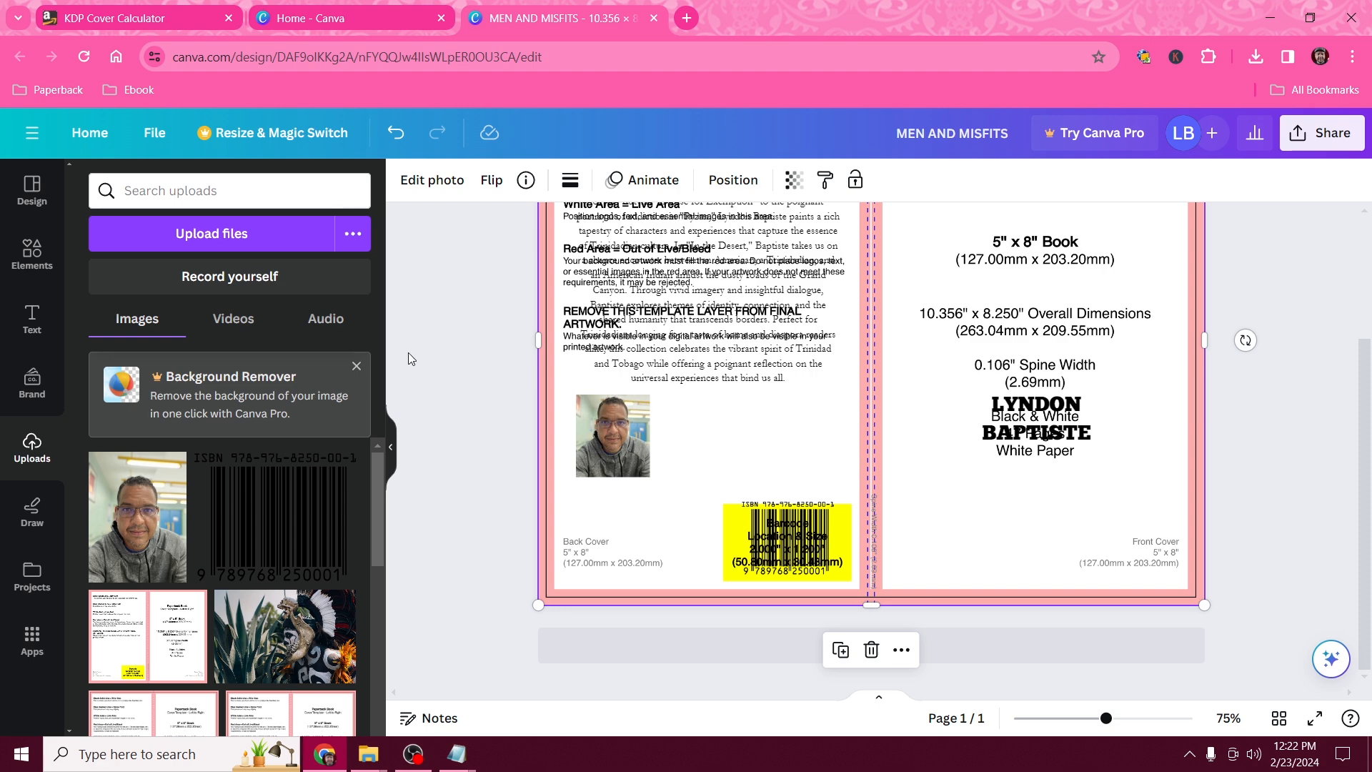
# Add a new text box to the cover and replace its placeholder text with the copied author bio
pyautogui.click(37, 332)
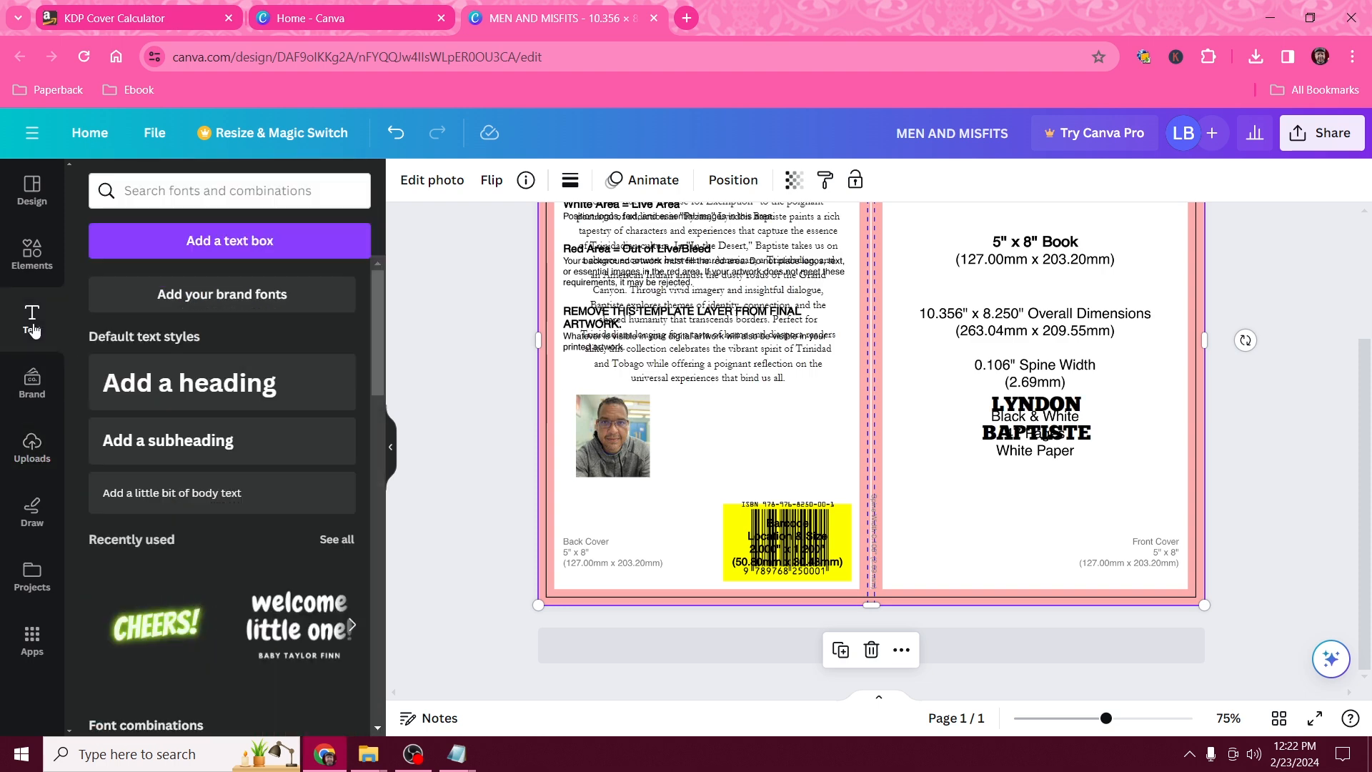
pyautogui.click(249, 242)
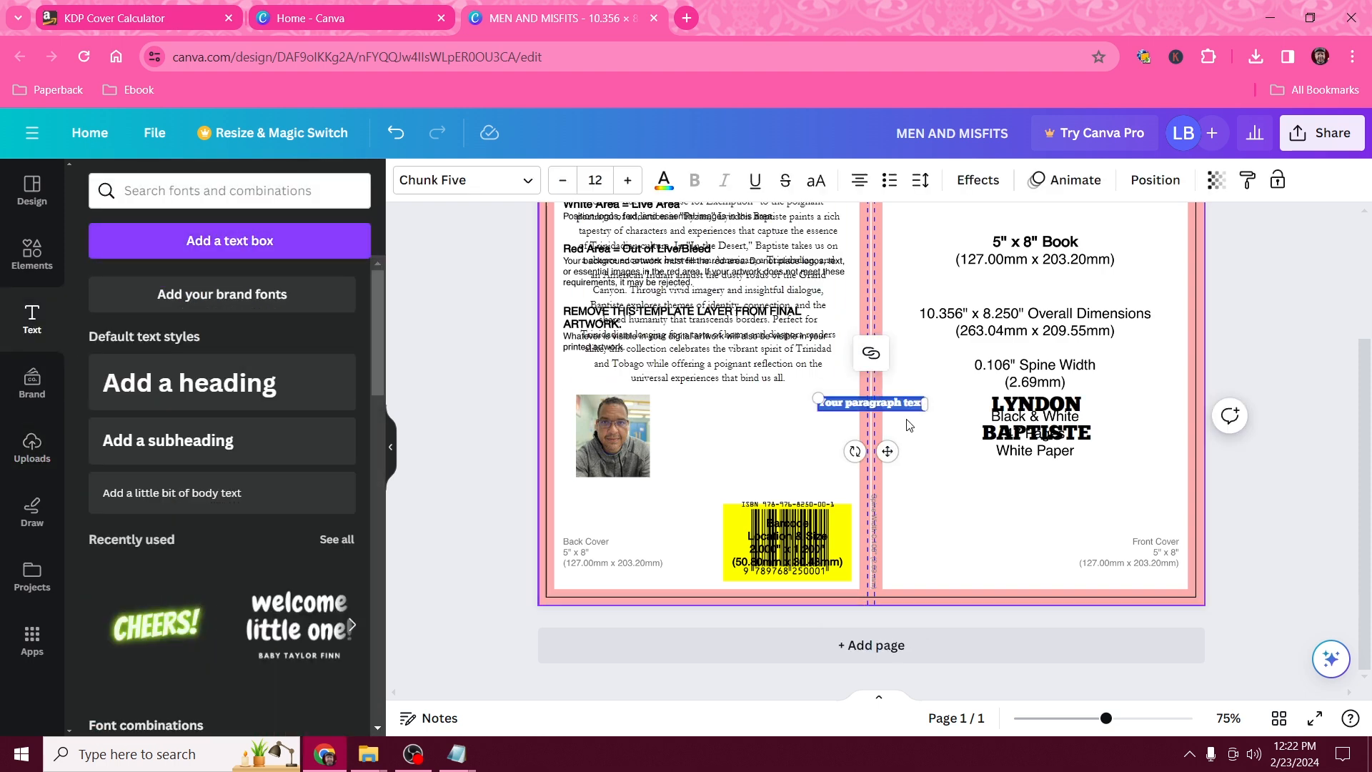
pyautogui.rightClick(869, 402)
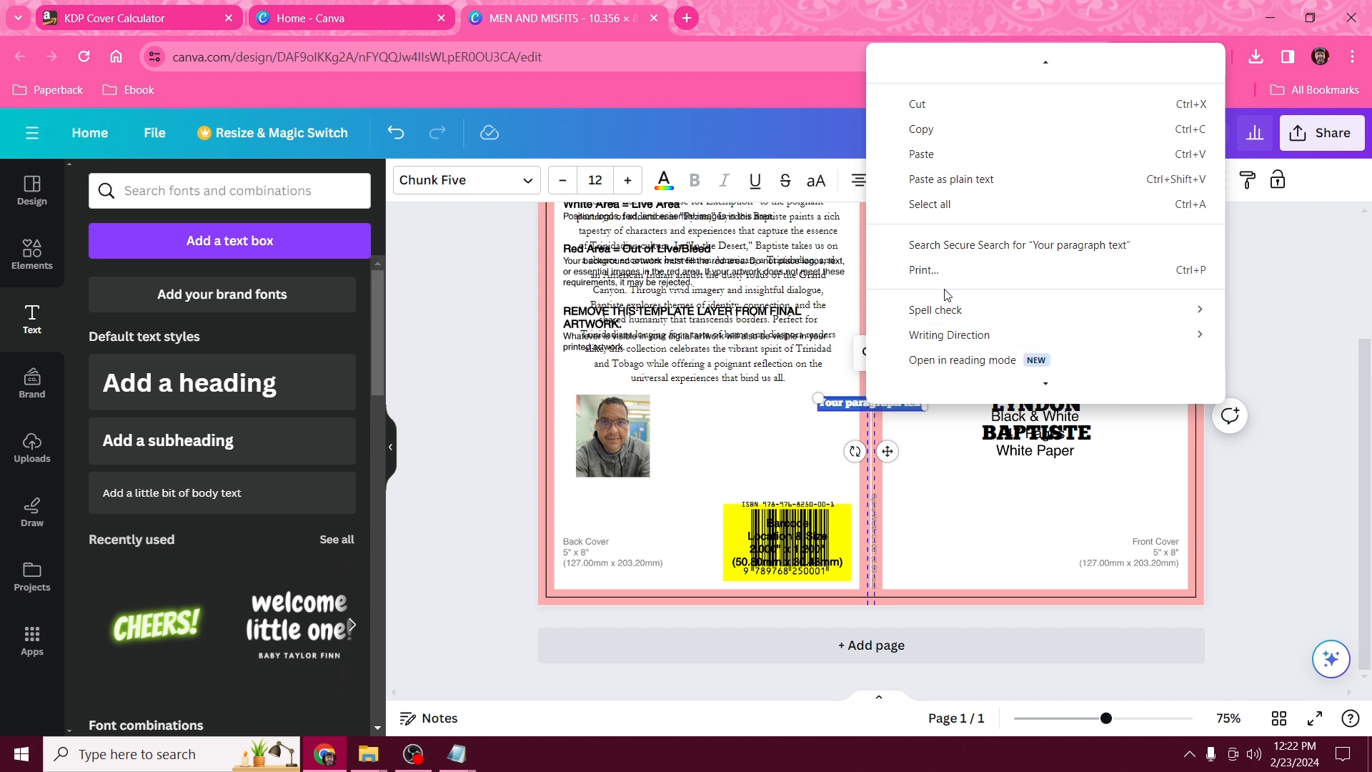
pyautogui.click(941, 165)
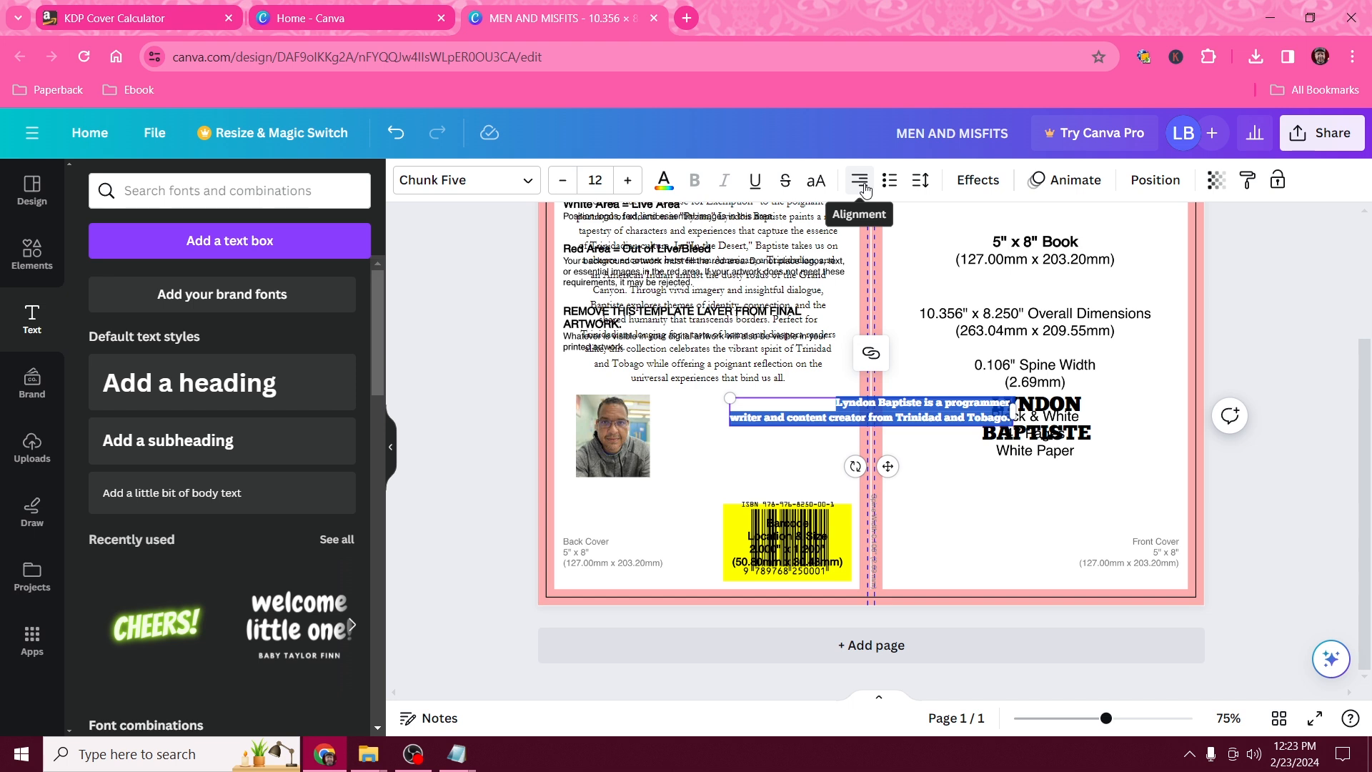
# Justify the author bio, and narrow and position its text box beside the author picture within the back cover's live area
pyautogui.click(861, 185)
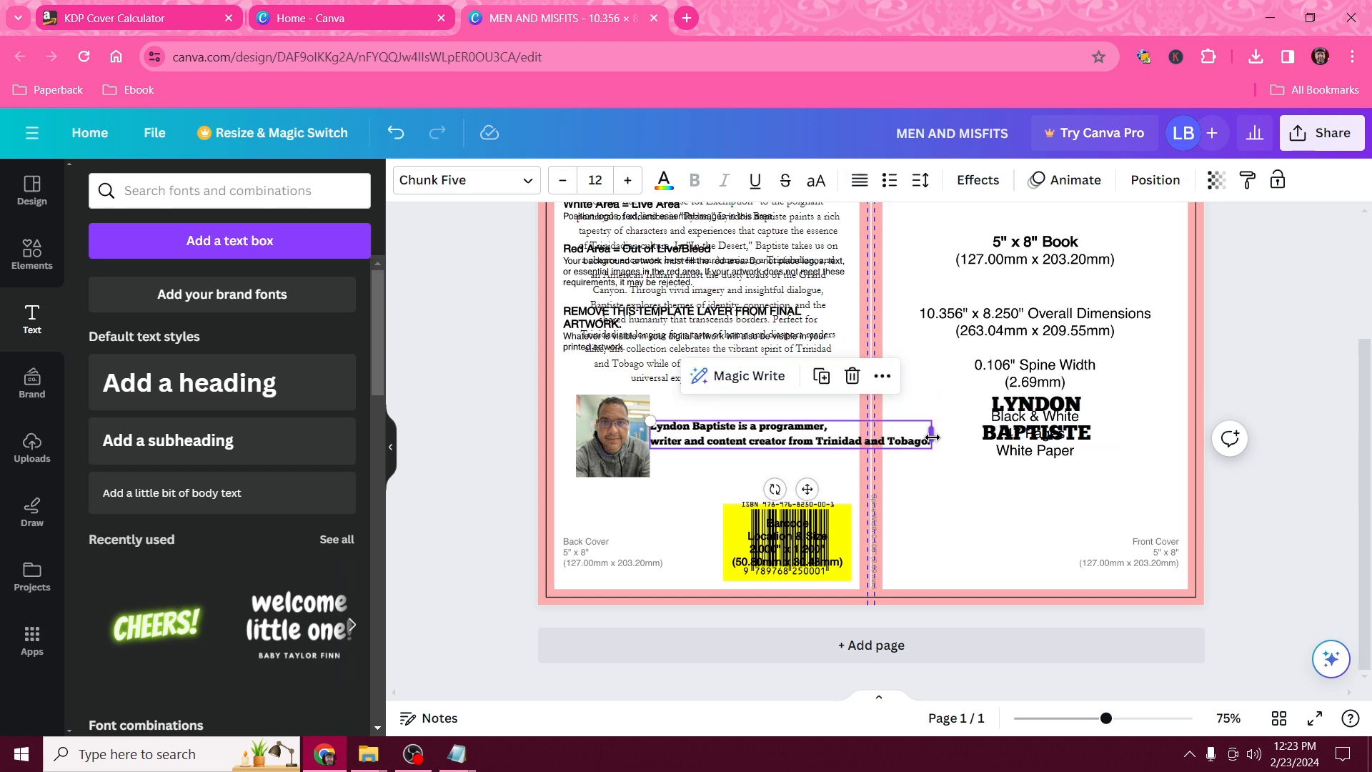
pyautogui.moveTo(931, 434); pyautogui.dragTo(830, 436)
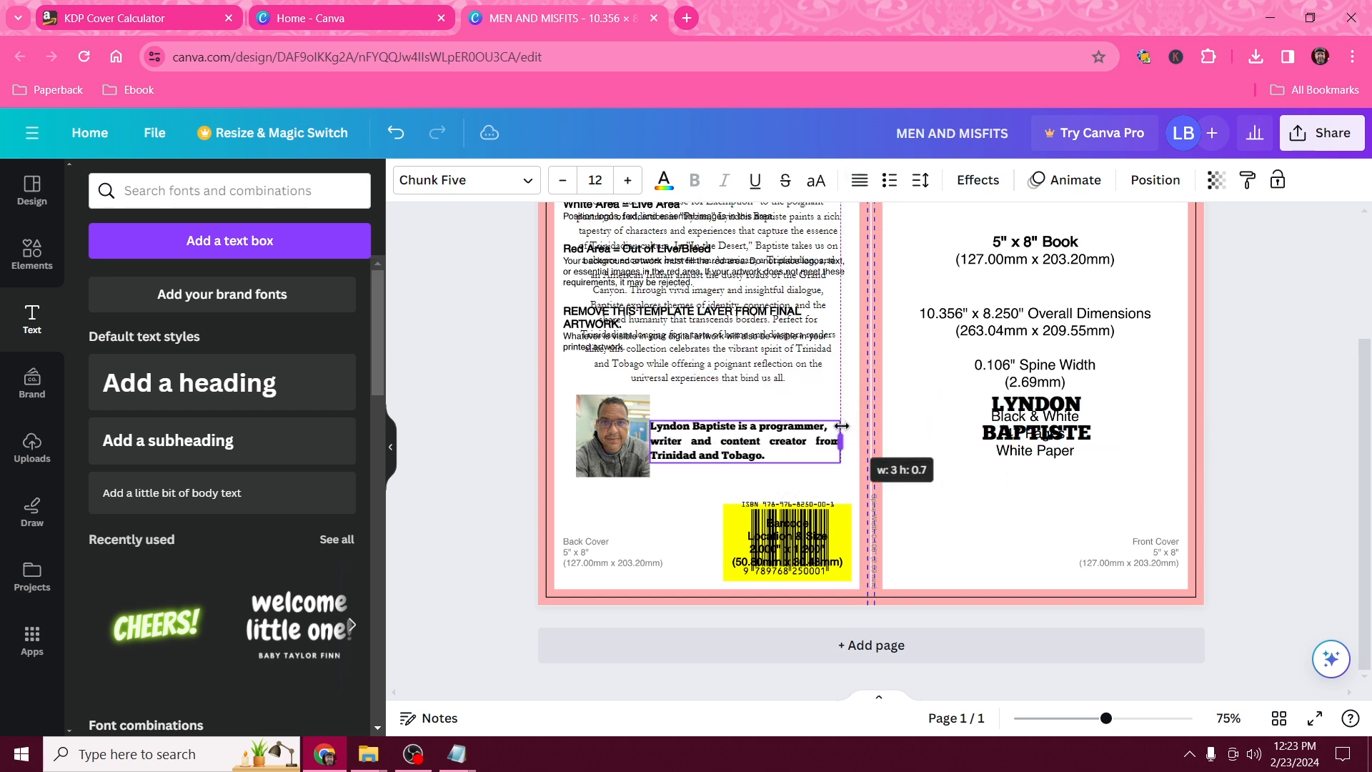
pyautogui.moveTo(719, 442); pyautogui.dragTo(730, 447)
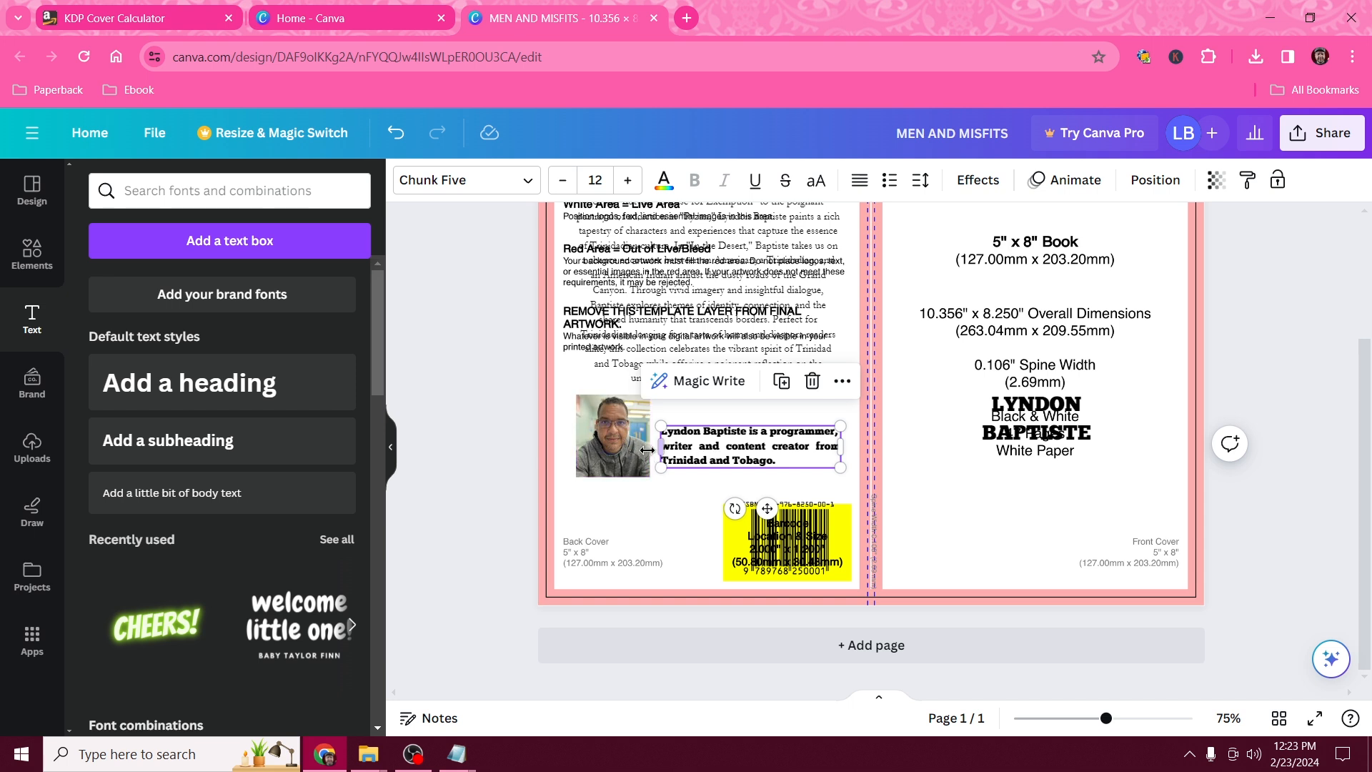
pyautogui.moveTo(708, 456); pyautogui.dragTo(706, 437)
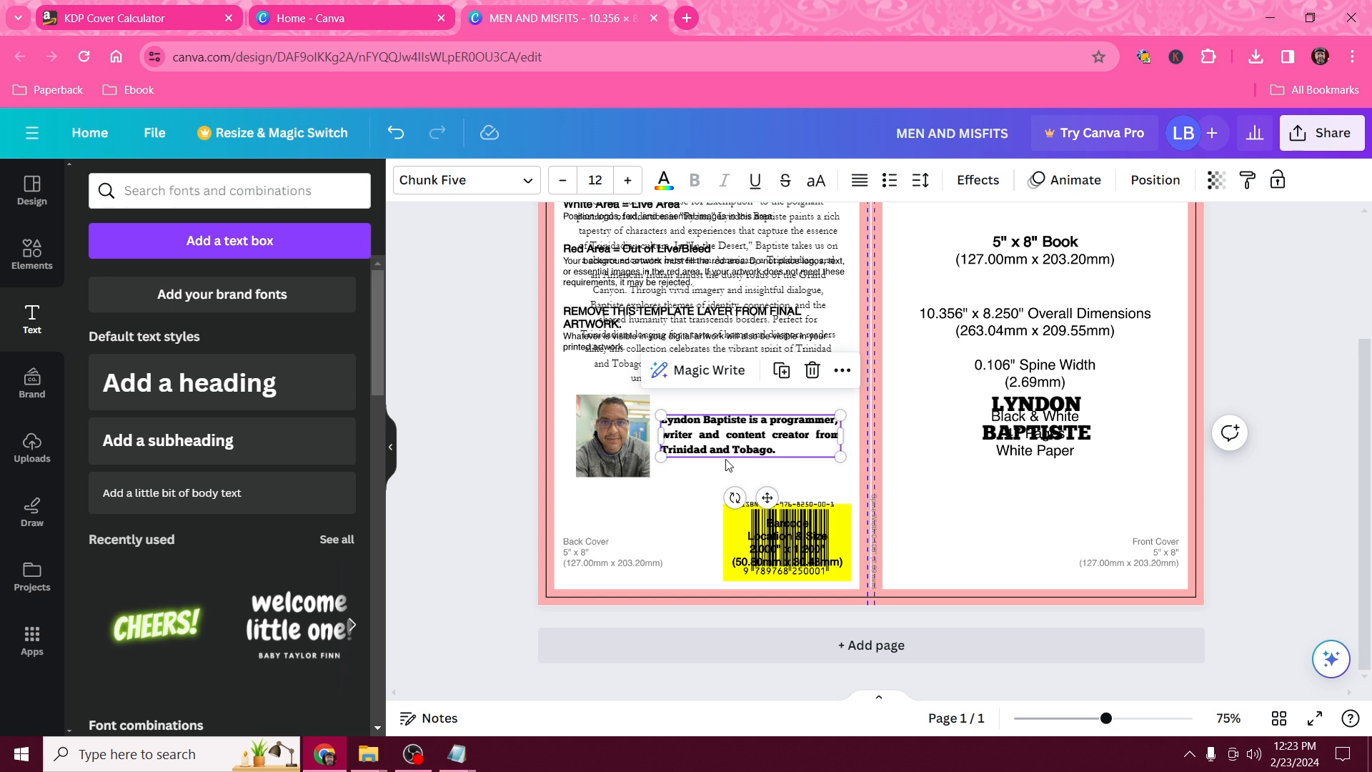
# Set the author bio in Garamond at font size 13
pyautogui.tripleClick(756, 443)
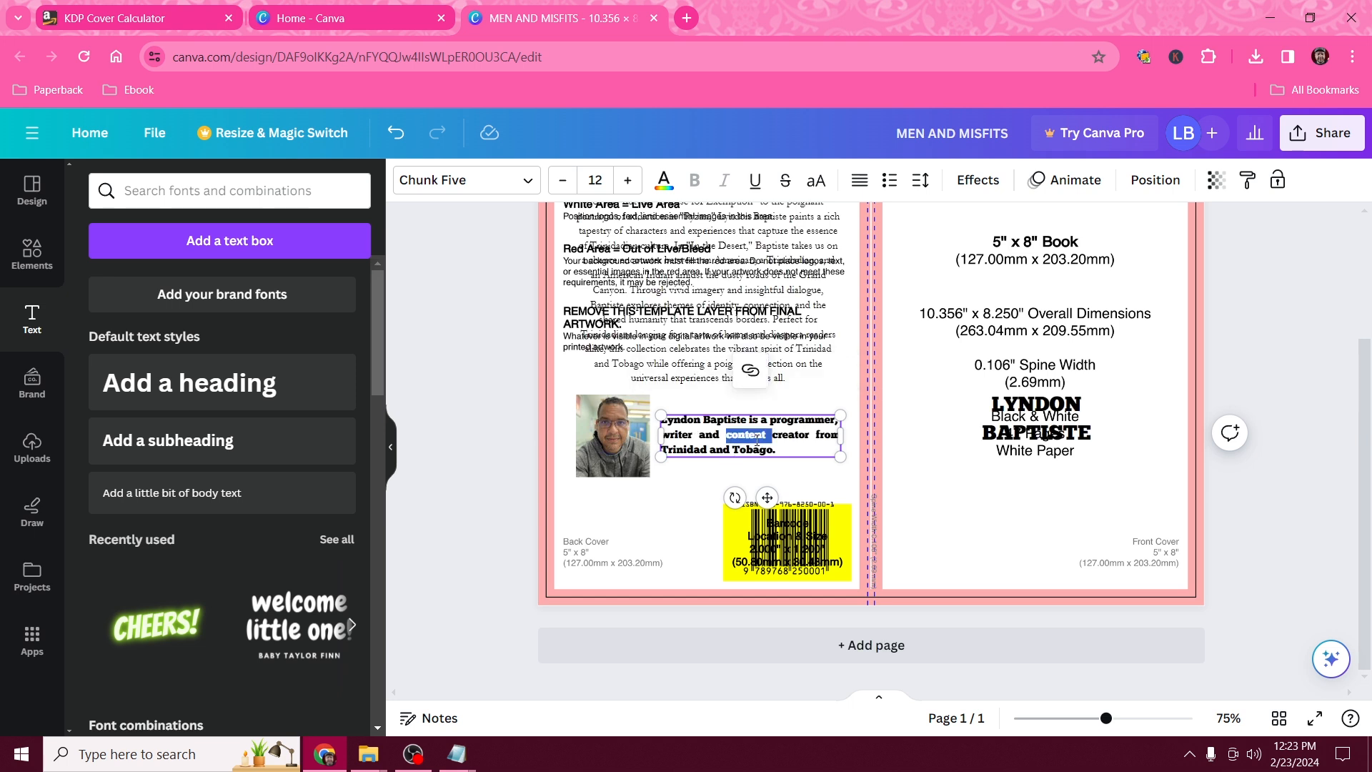
pyautogui.click(465, 180)
pyautogui.click(137, 319)
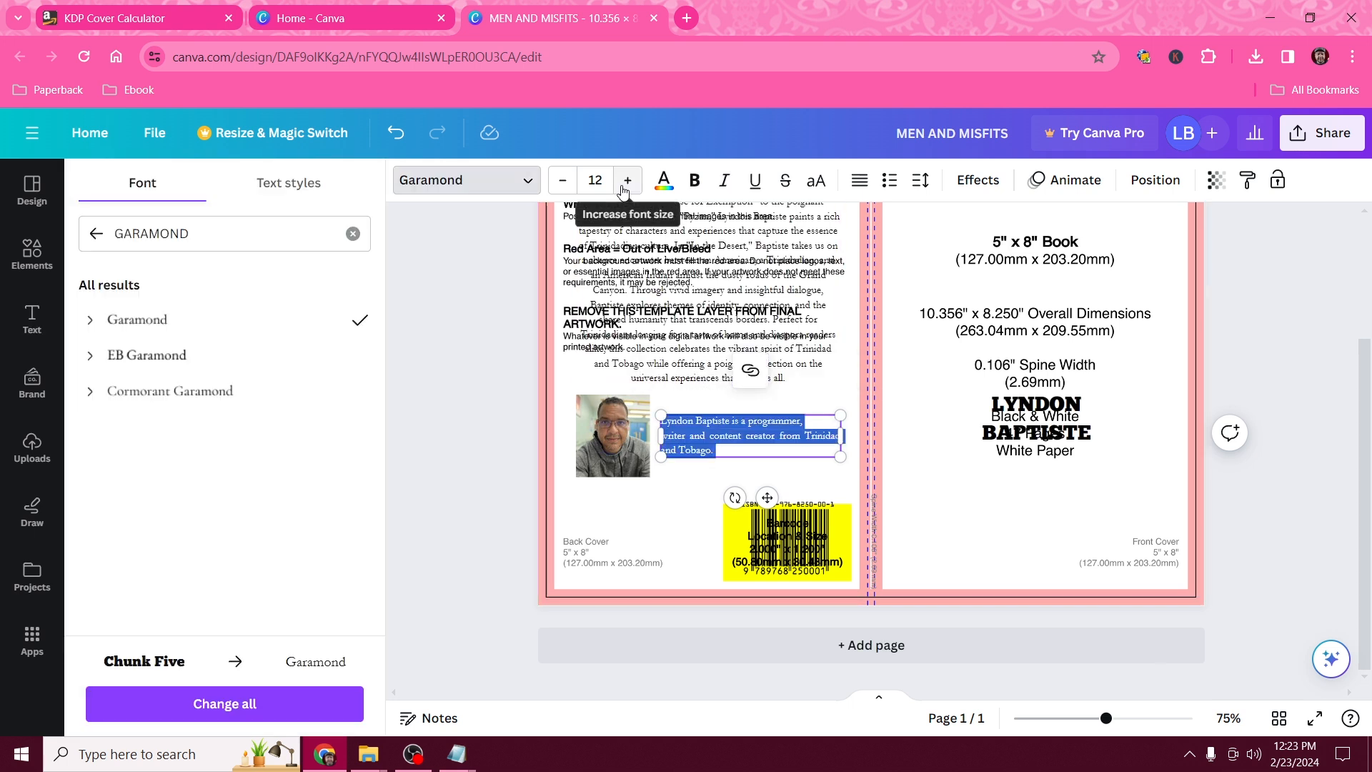
pyautogui.click(627, 180)
pyautogui.click(623, 187)
pyautogui.click(623, 187)
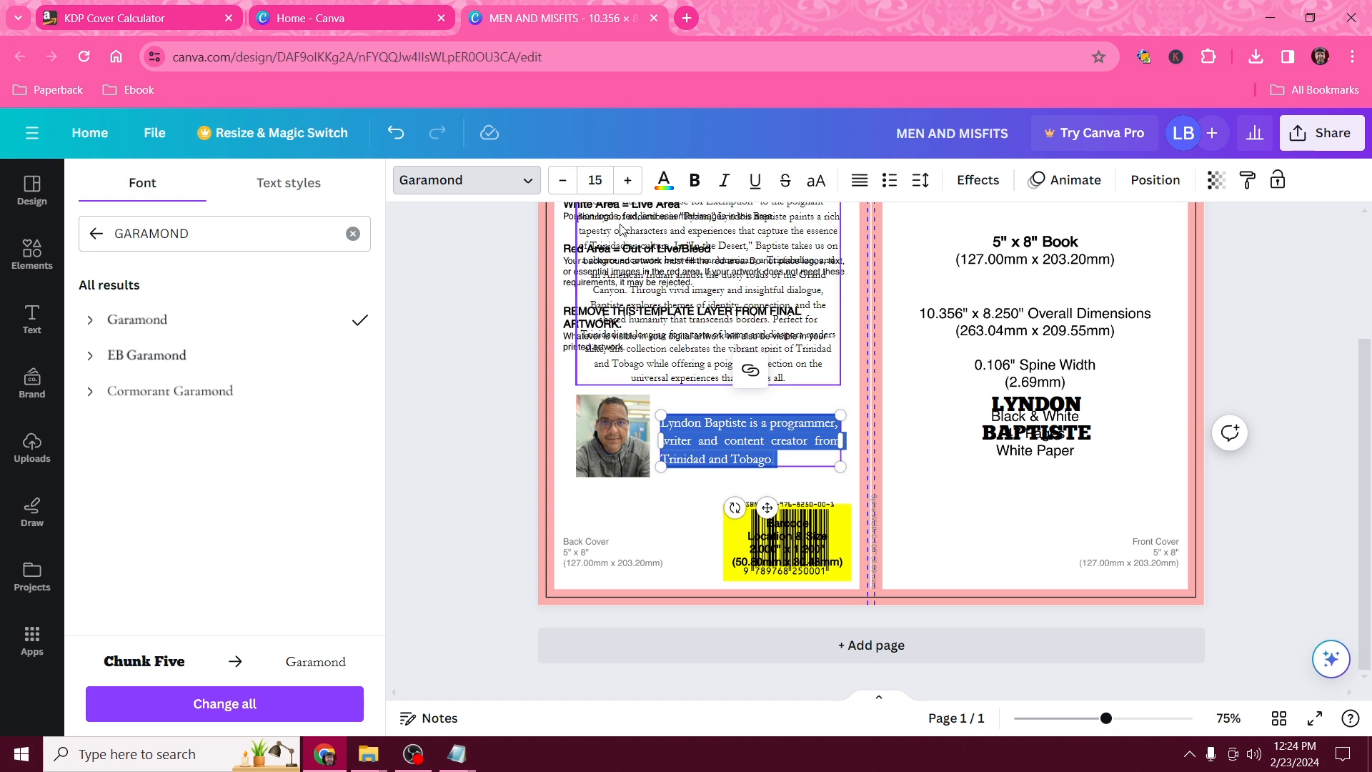
pyautogui.click(562, 180)
pyautogui.click(562, 180)
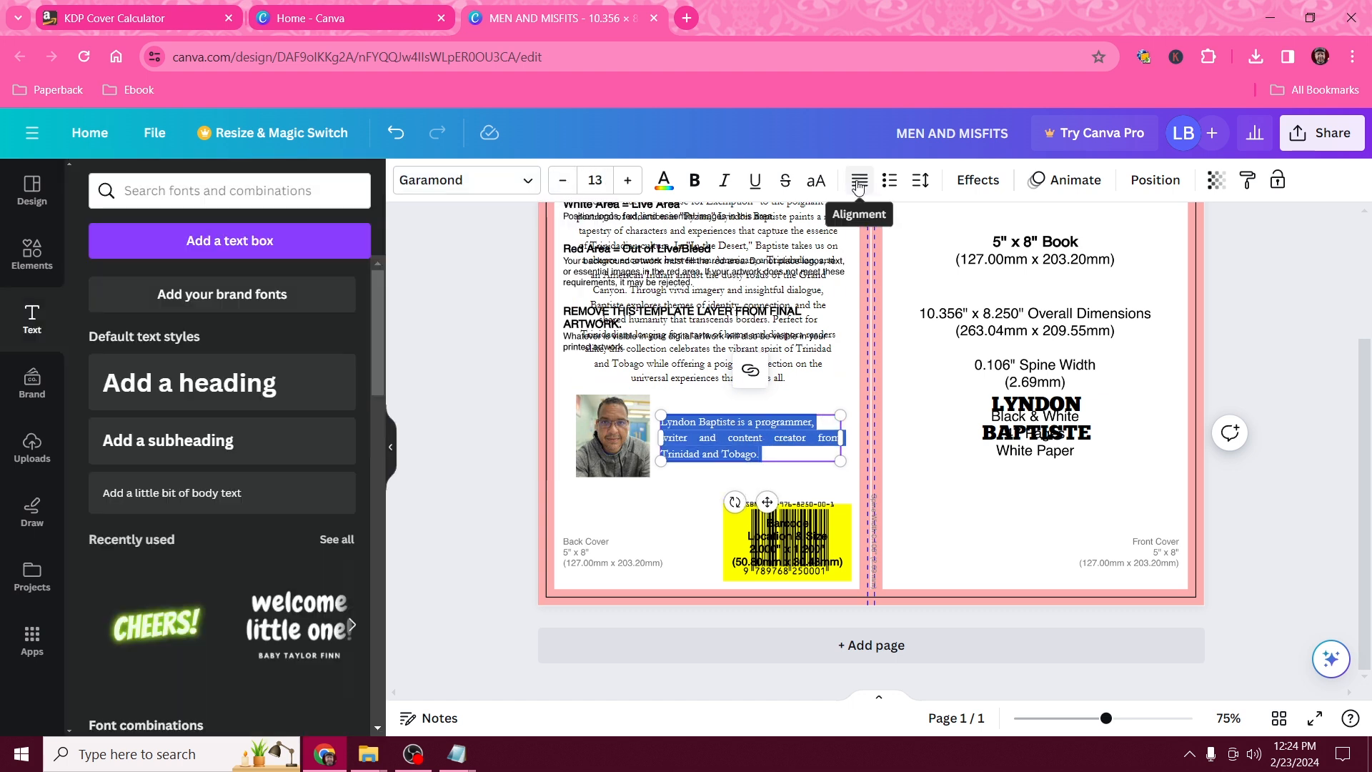
# Left-align the author bio after trying the other text alignments
pyautogui.click(858, 186)
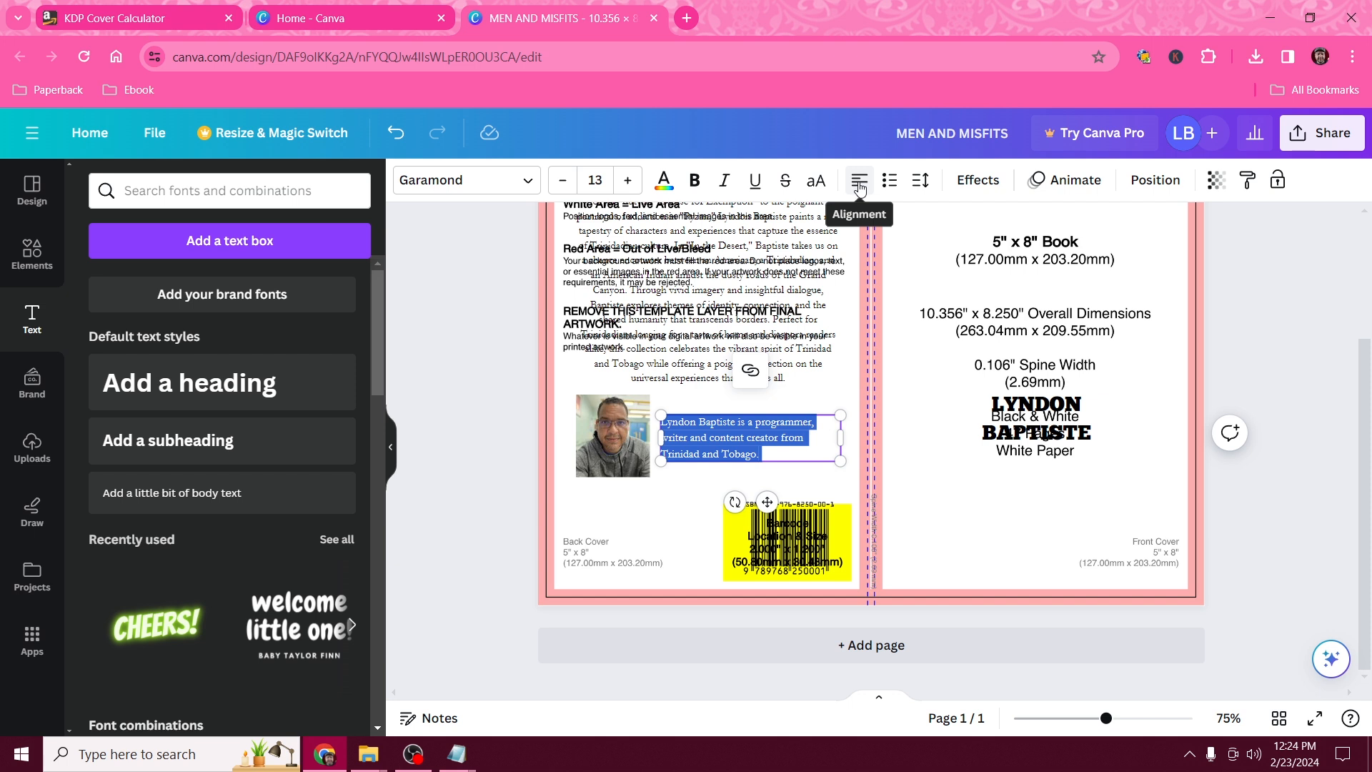
pyautogui.click(859, 185)
pyautogui.click(859, 185)
pyautogui.click(861, 185)
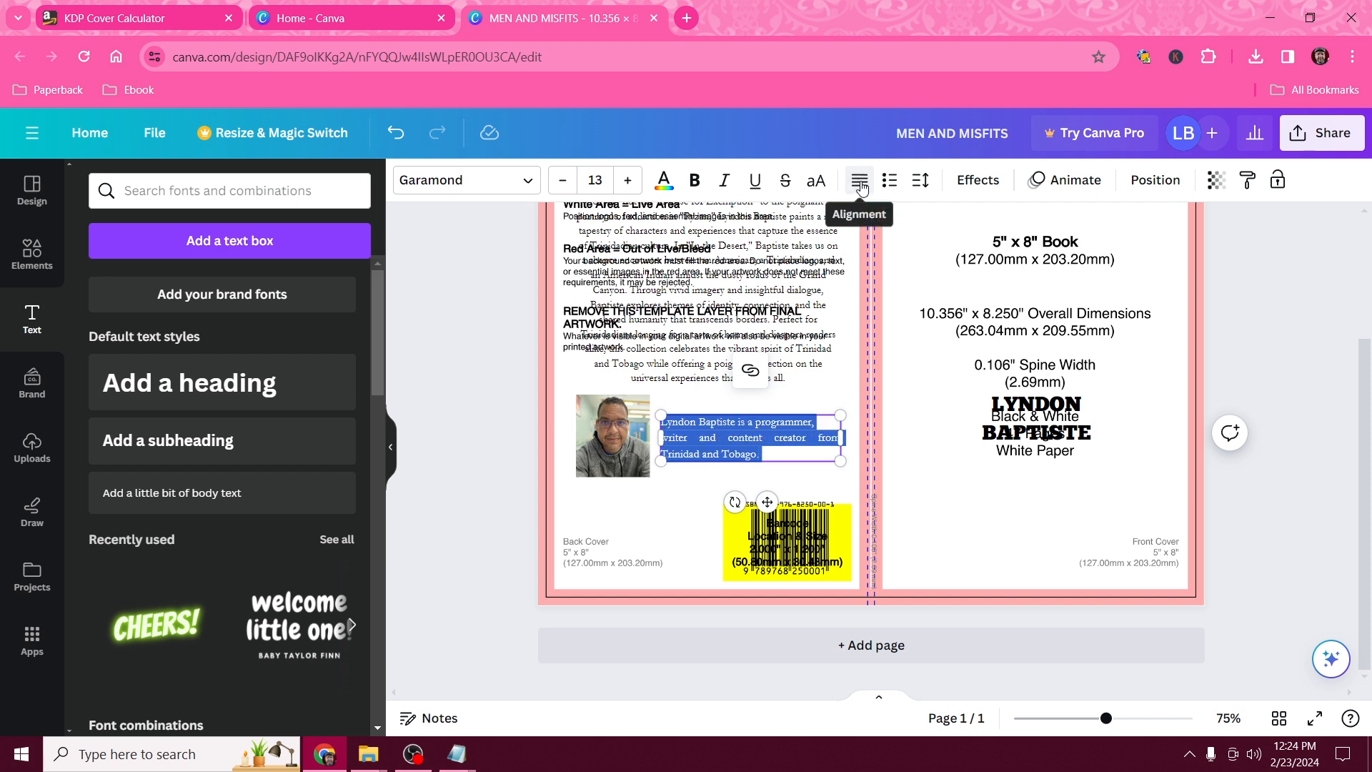
pyautogui.click(862, 188)
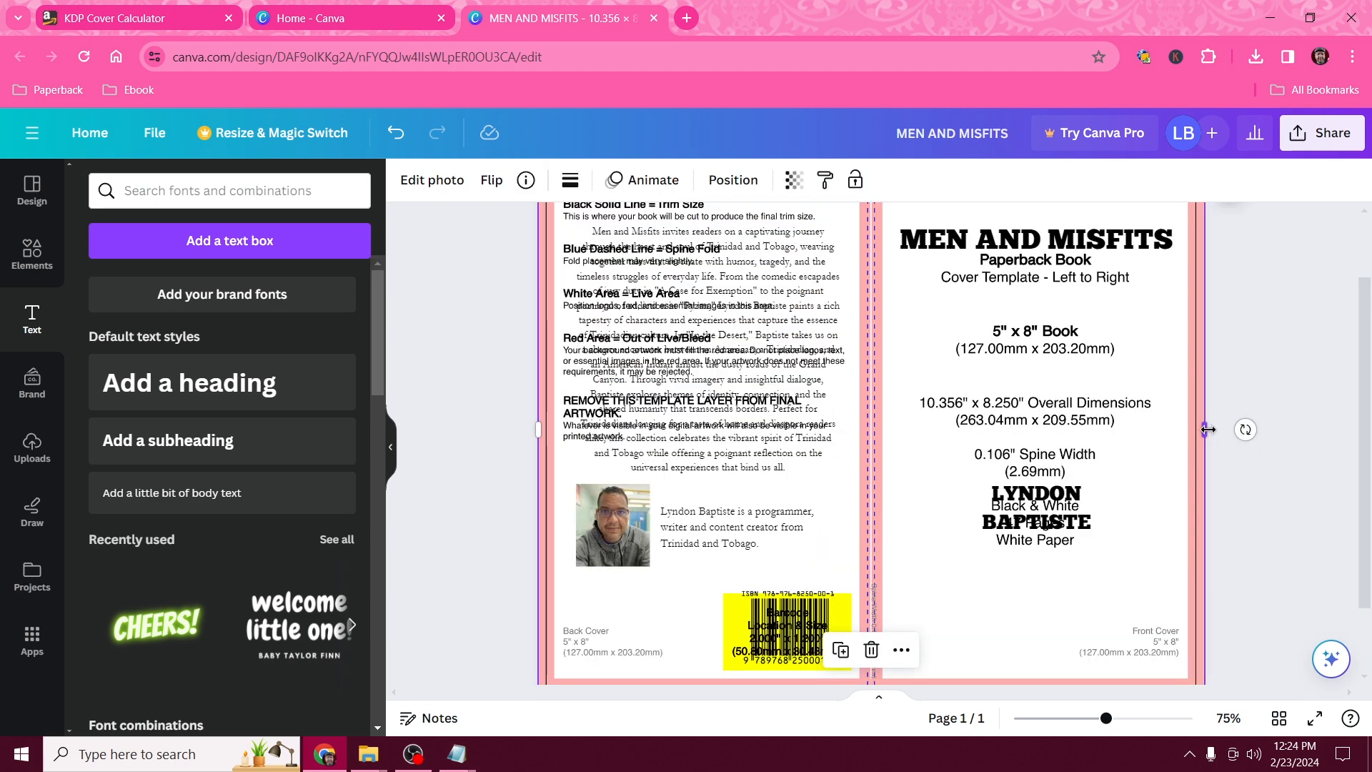
# Crop the KDP template image to a thin strip at the back cover's outer edge to reveal the design without it
pyautogui.moveTo(1205, 429); pyautogui.dragTo(472, 442)
pyautogui.scroll(2, 752, 433)
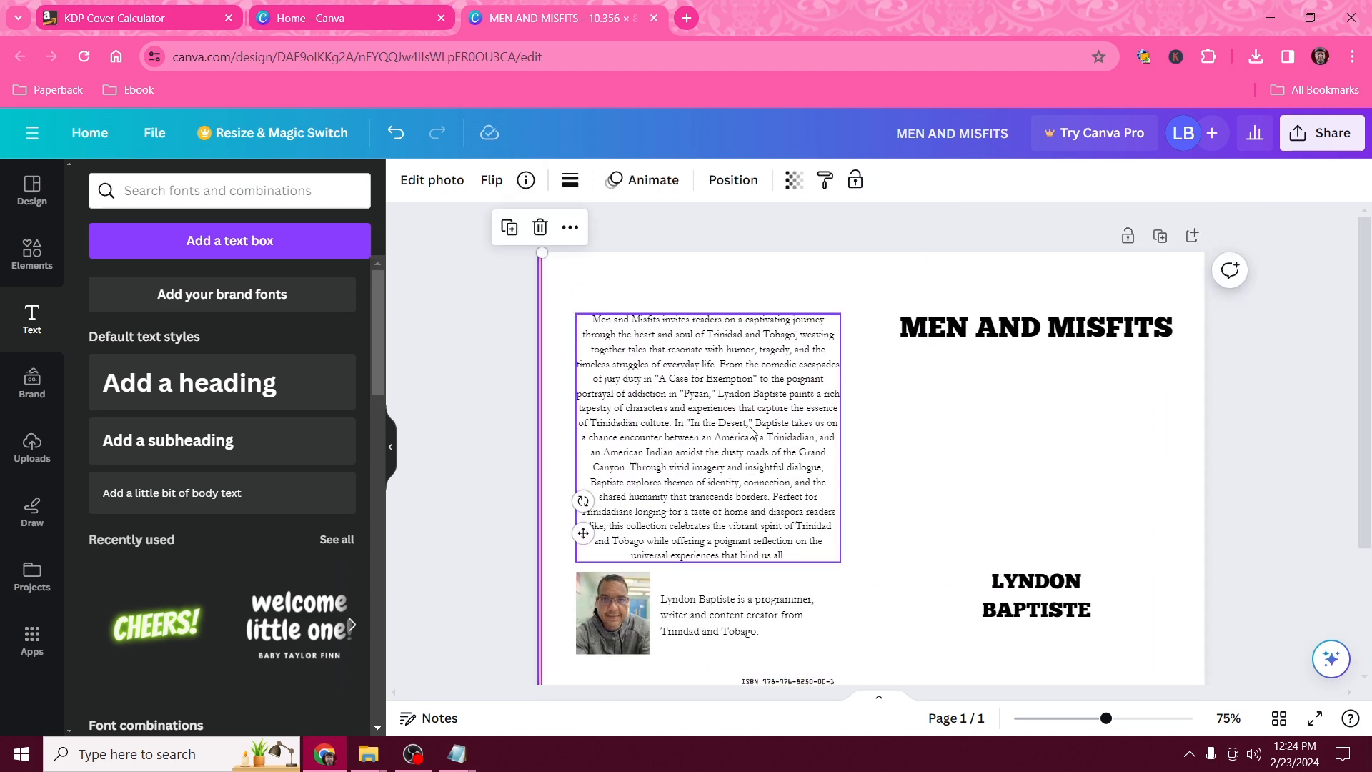
# Extend the cropped KDP template image back across the full width of the cover
pyautogui.scroll(-2, 751, 433)
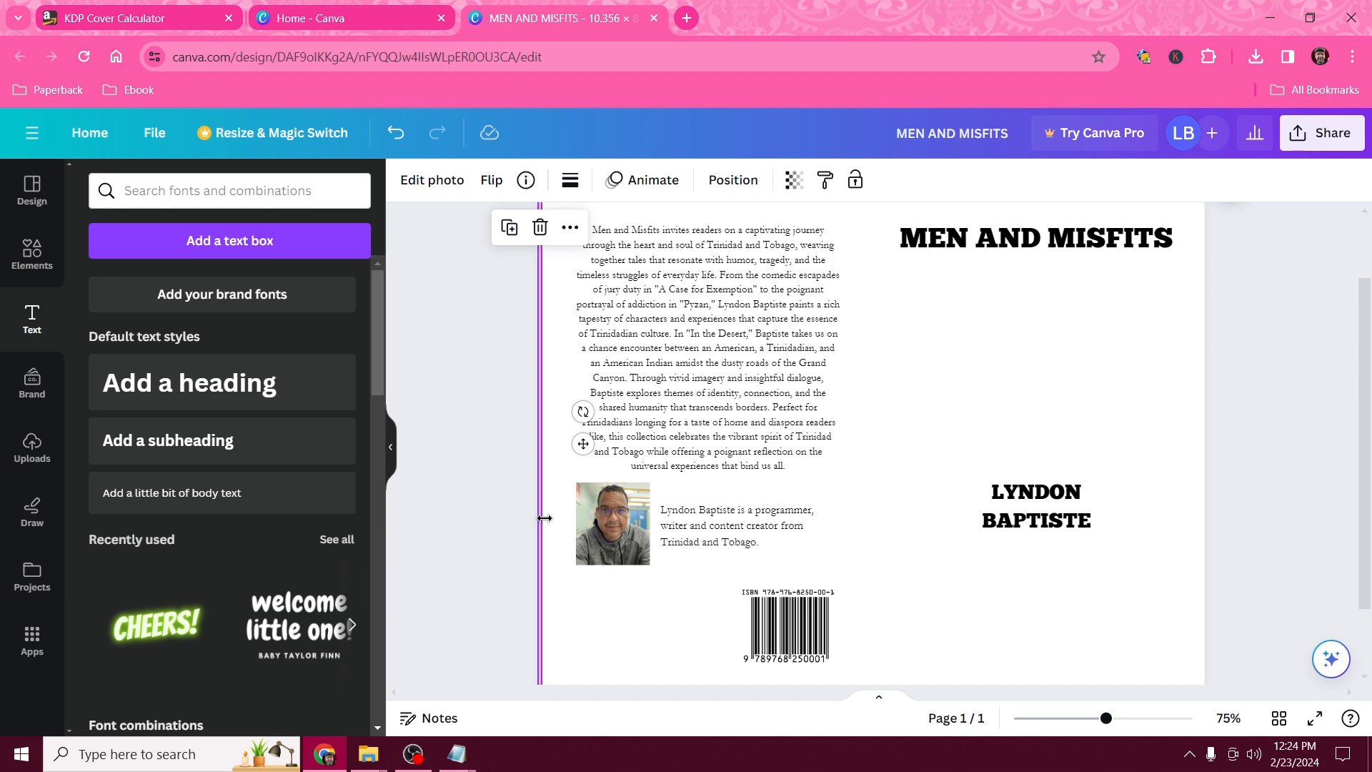
pyautogui.moveTo(545, 518); pyautogui.dragTo(1203, 545)
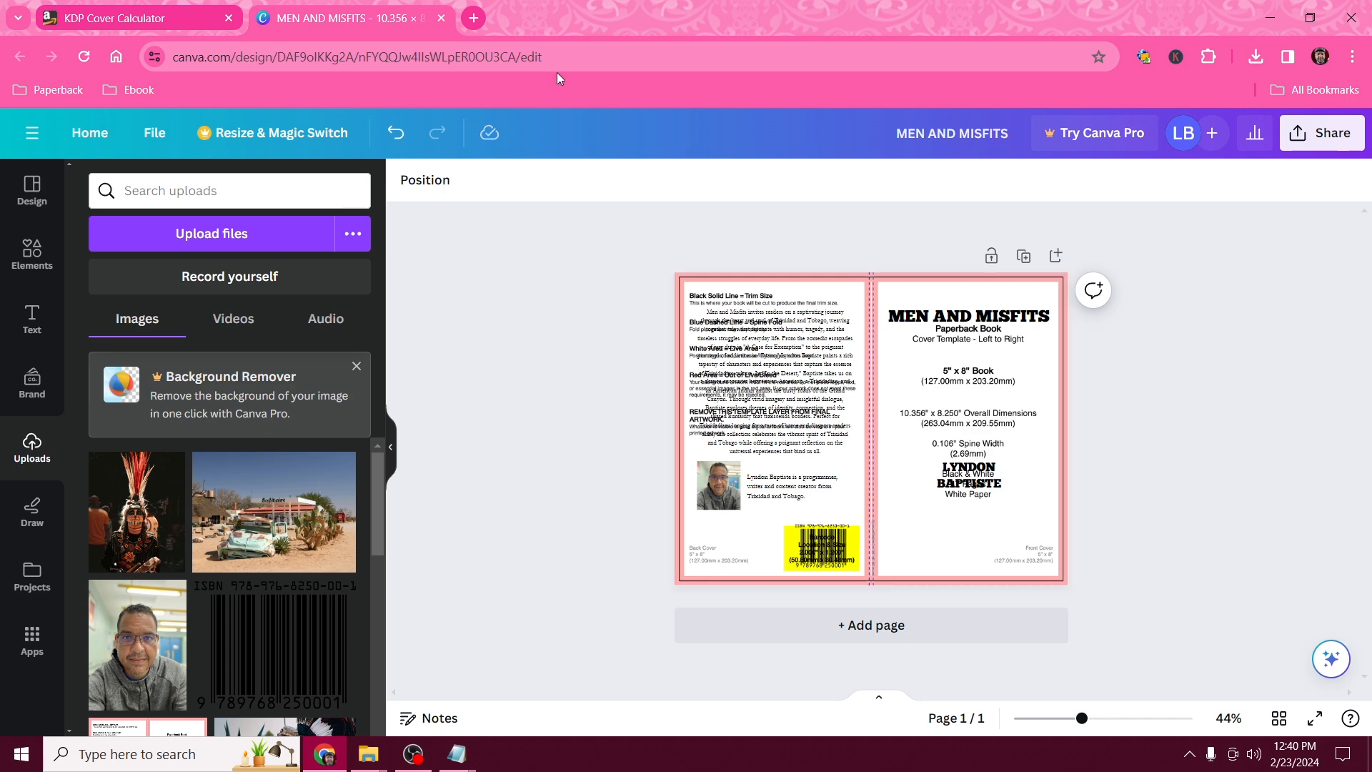
# Open the Pexels website in a new browser tab
pyautogui.click(474, 18)
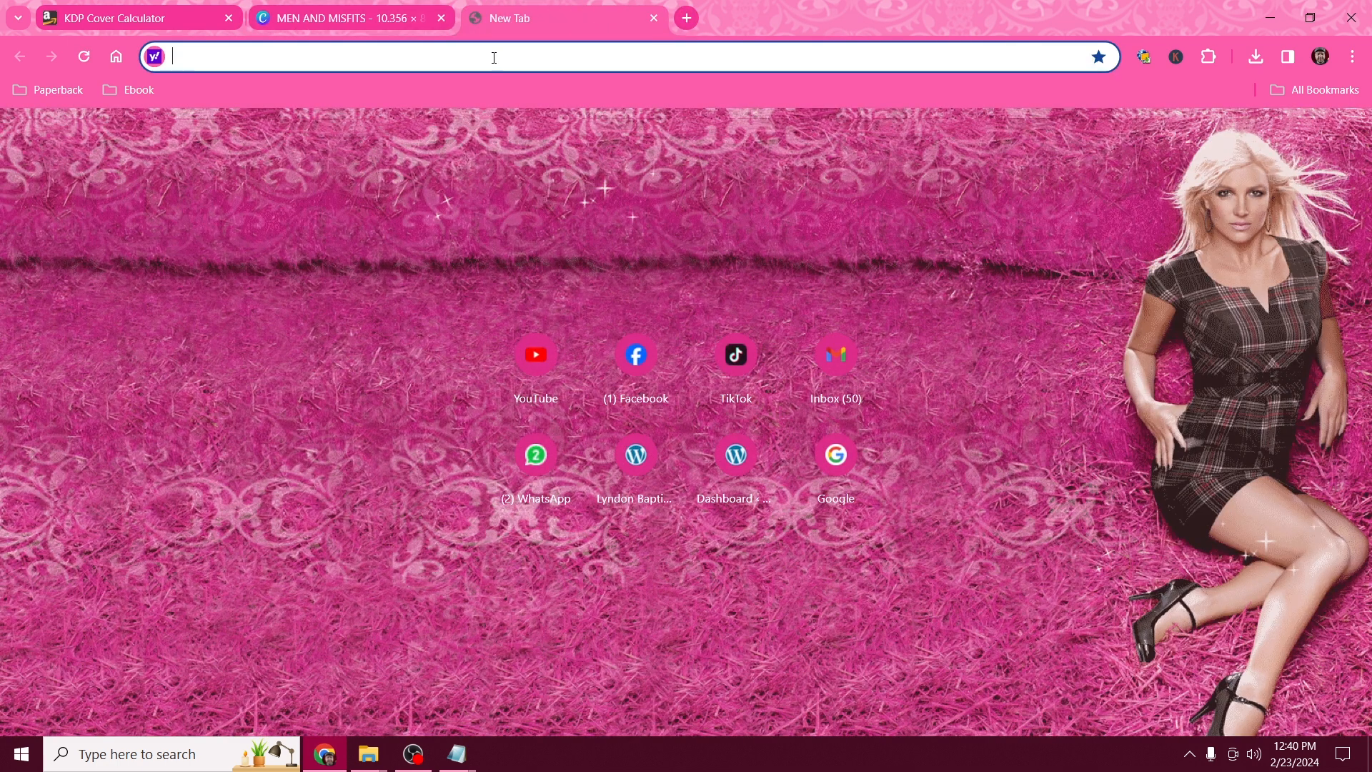
pyautogui.write('PEX')
pyautogui.press('Return')
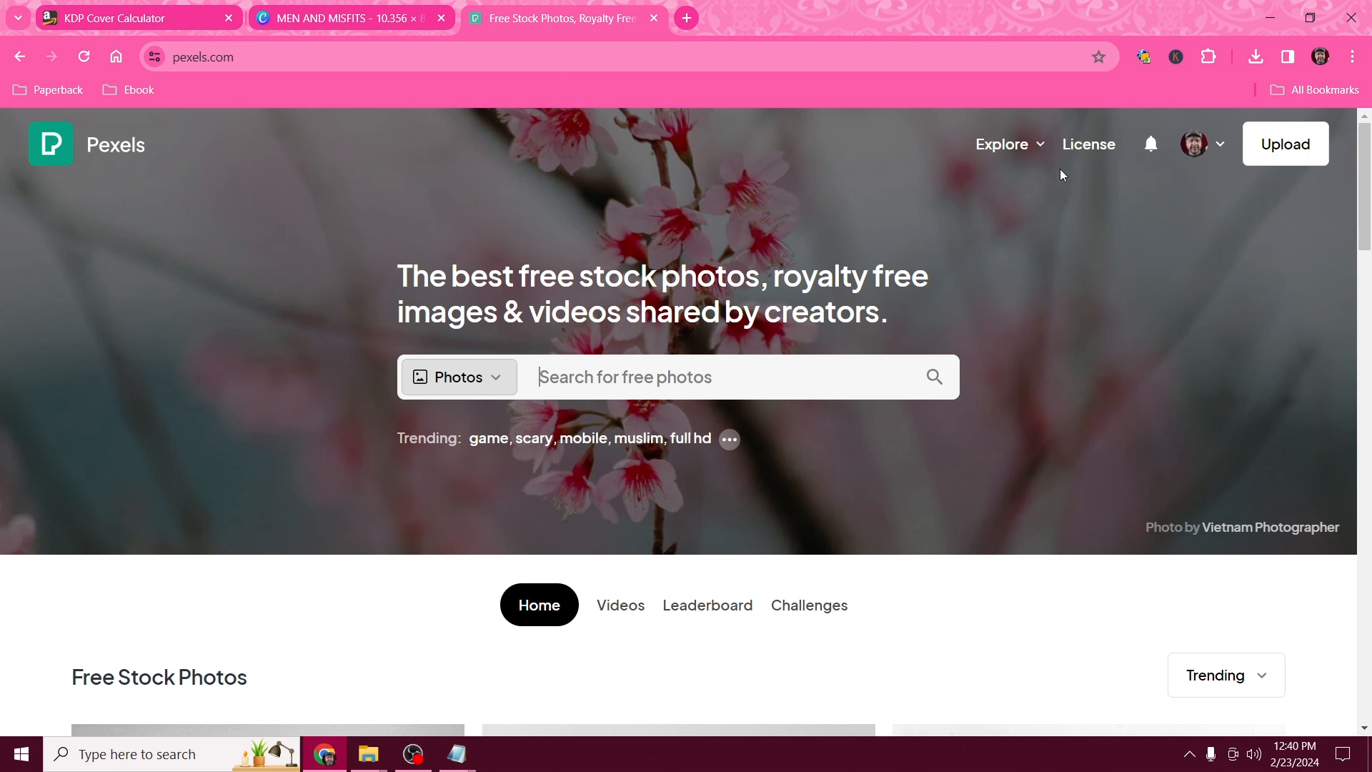
# Open the Pexels license page and review what is allowed and not allowed with its photos
pyautogui.click(1102, 158)
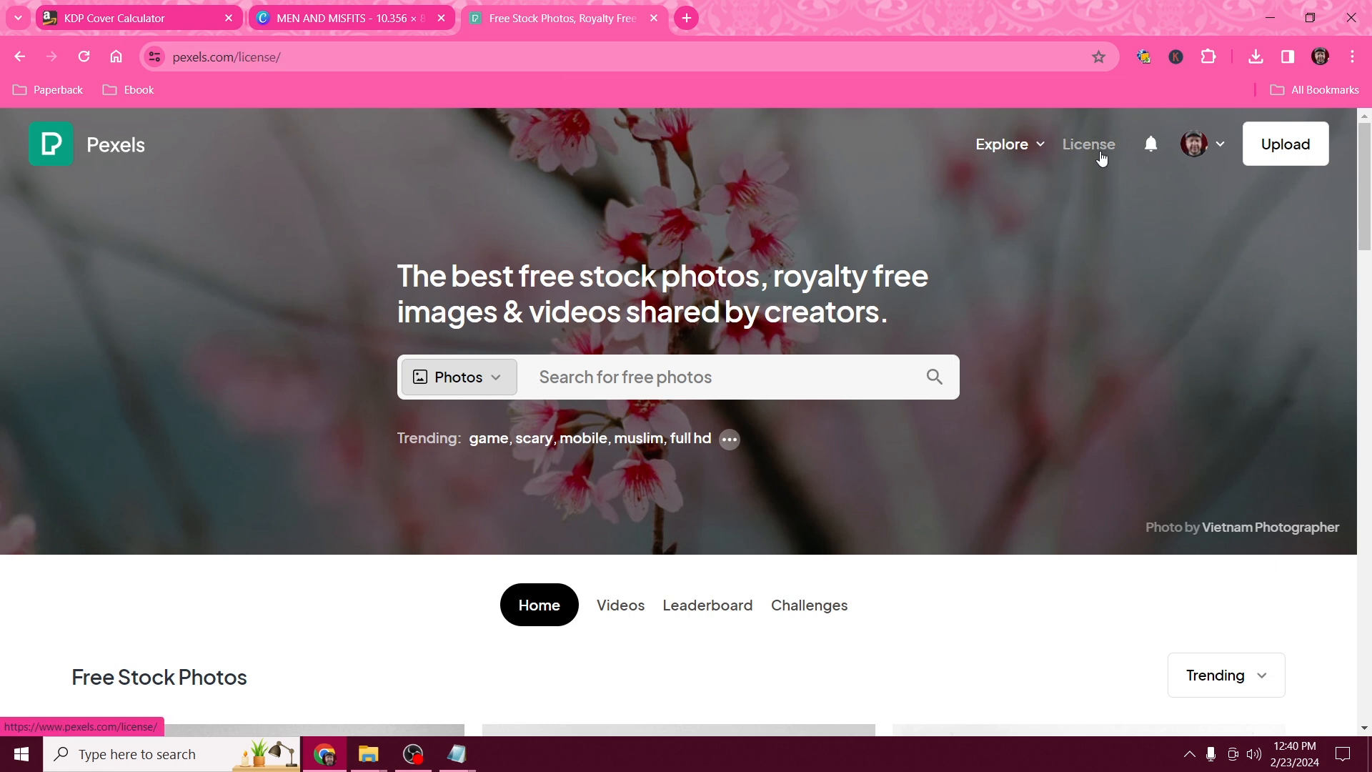
pyautogui.scroll(-6, 940, 373)
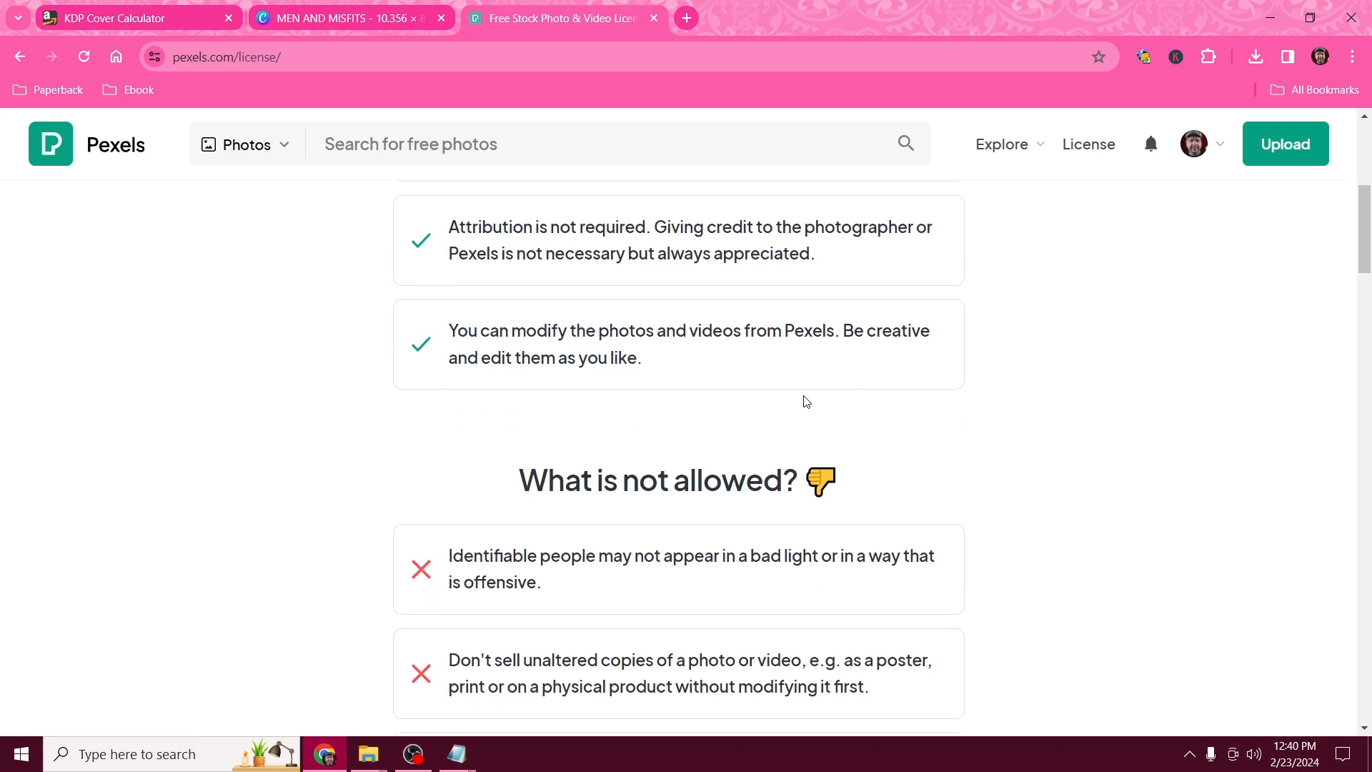
pyautogui.scroll(3, 779, 398)
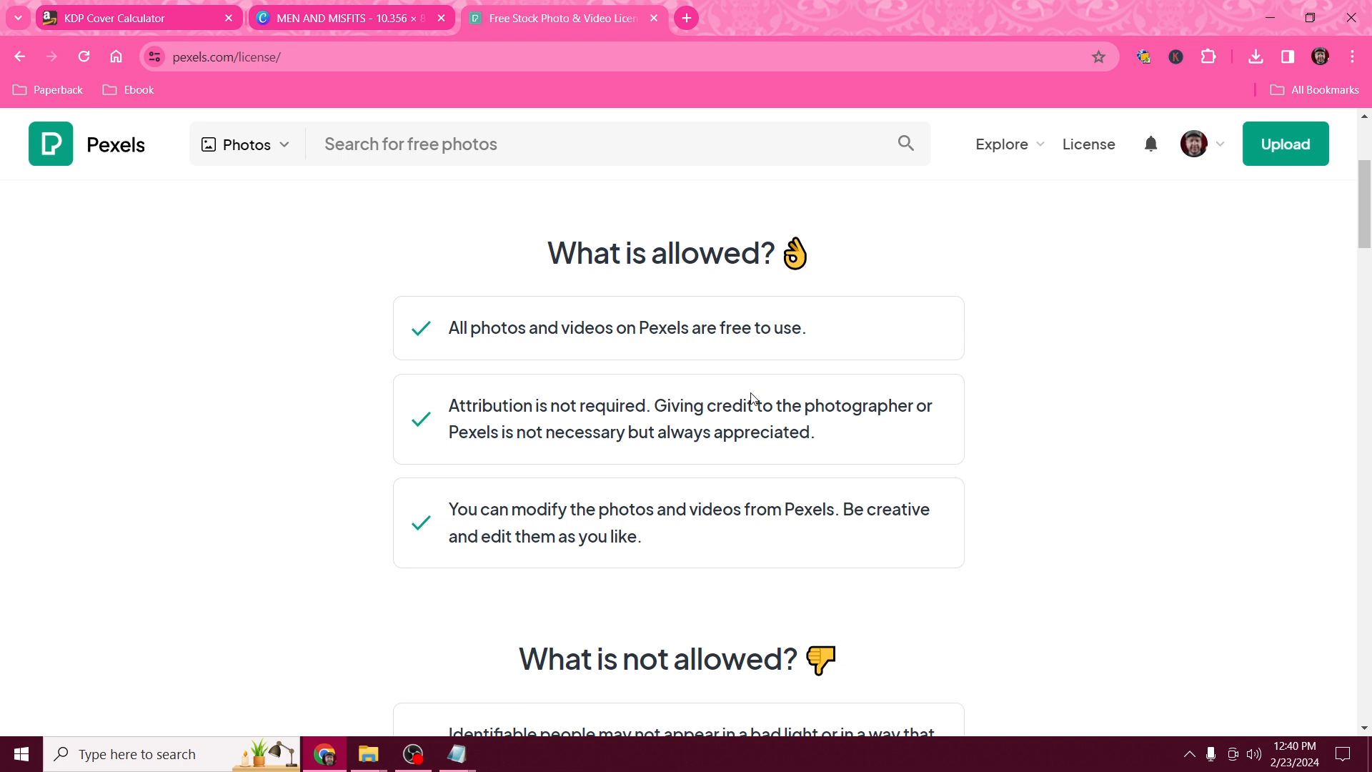
pyautogui.scroll(-5, 751, 398)
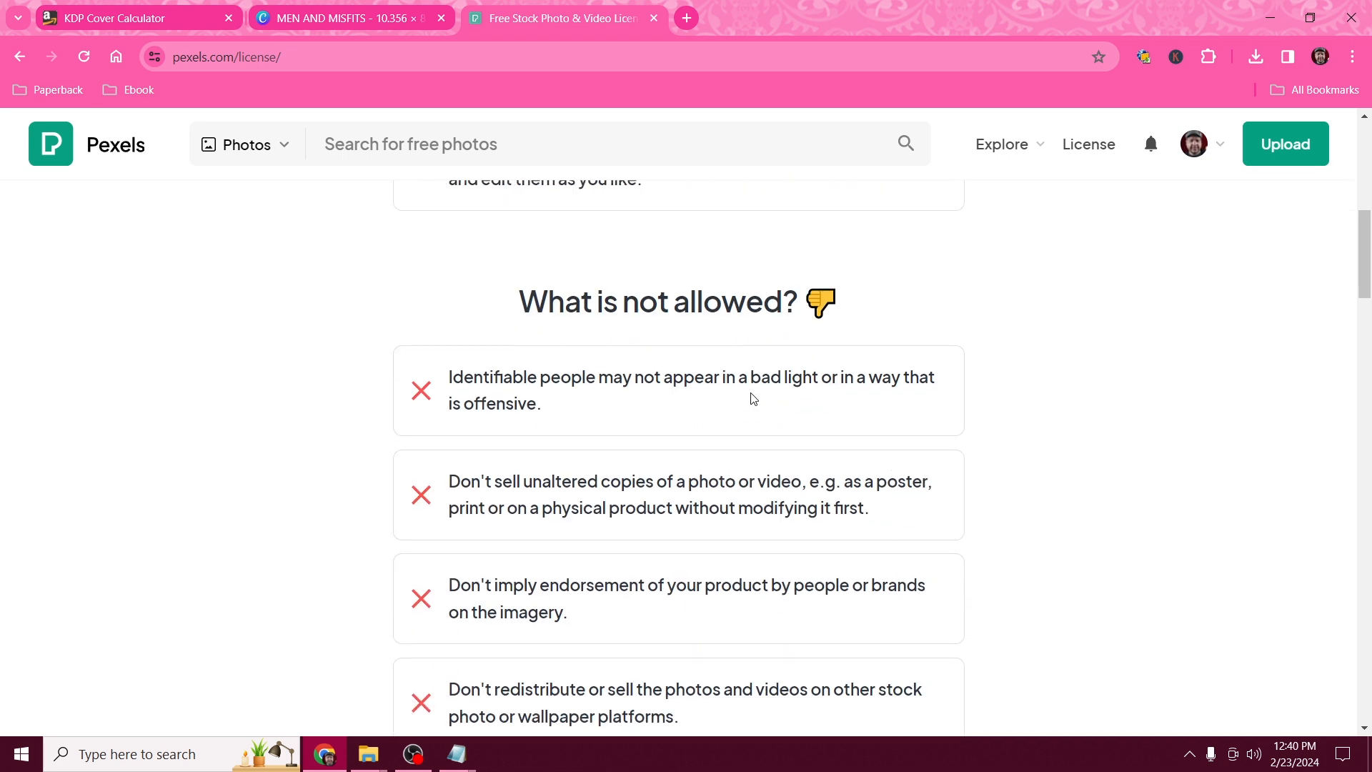
pyautogui.scroll(-1, 753, 398)
pyautogui.scroll(-2, 752, 394)
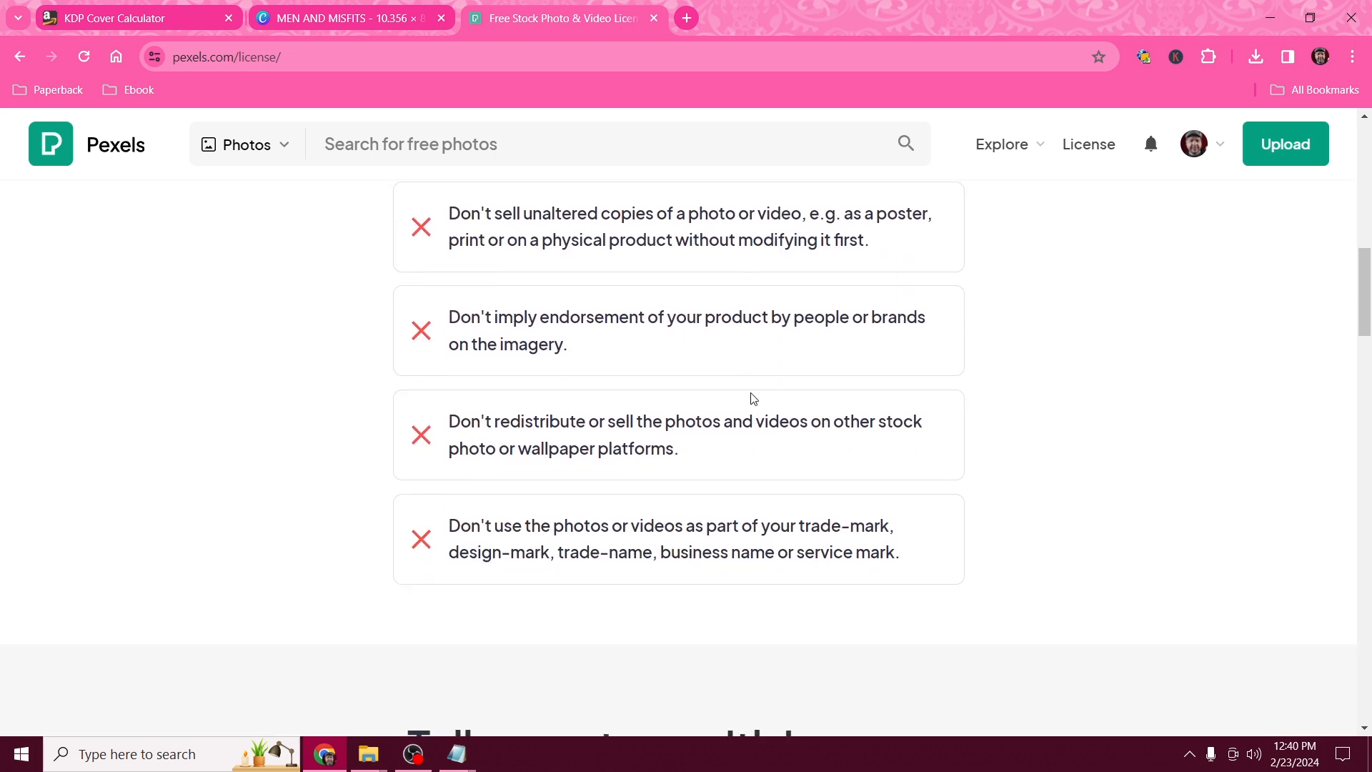
pyautogui.scroll(9, 750, 397)
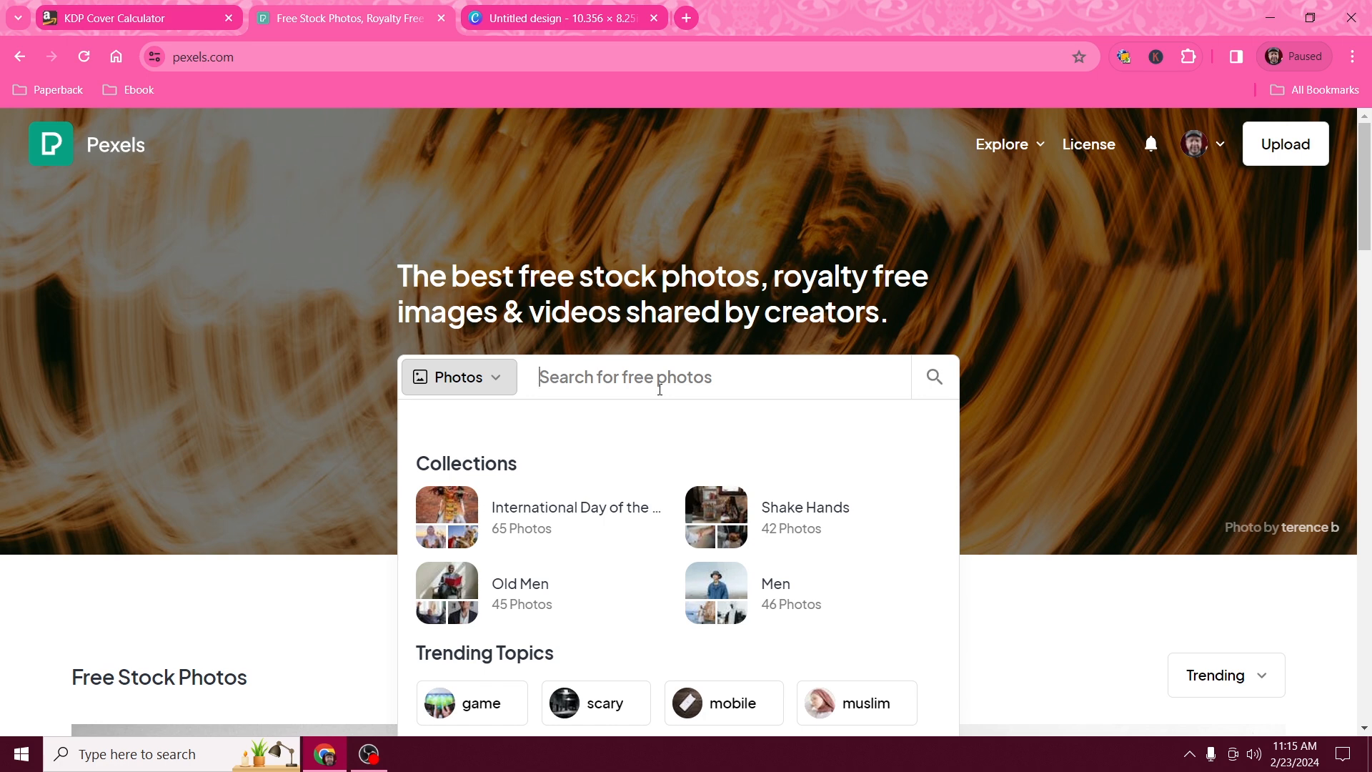
# Search Pexels photos for "joshua tree"
pyautogui.write('joshua')
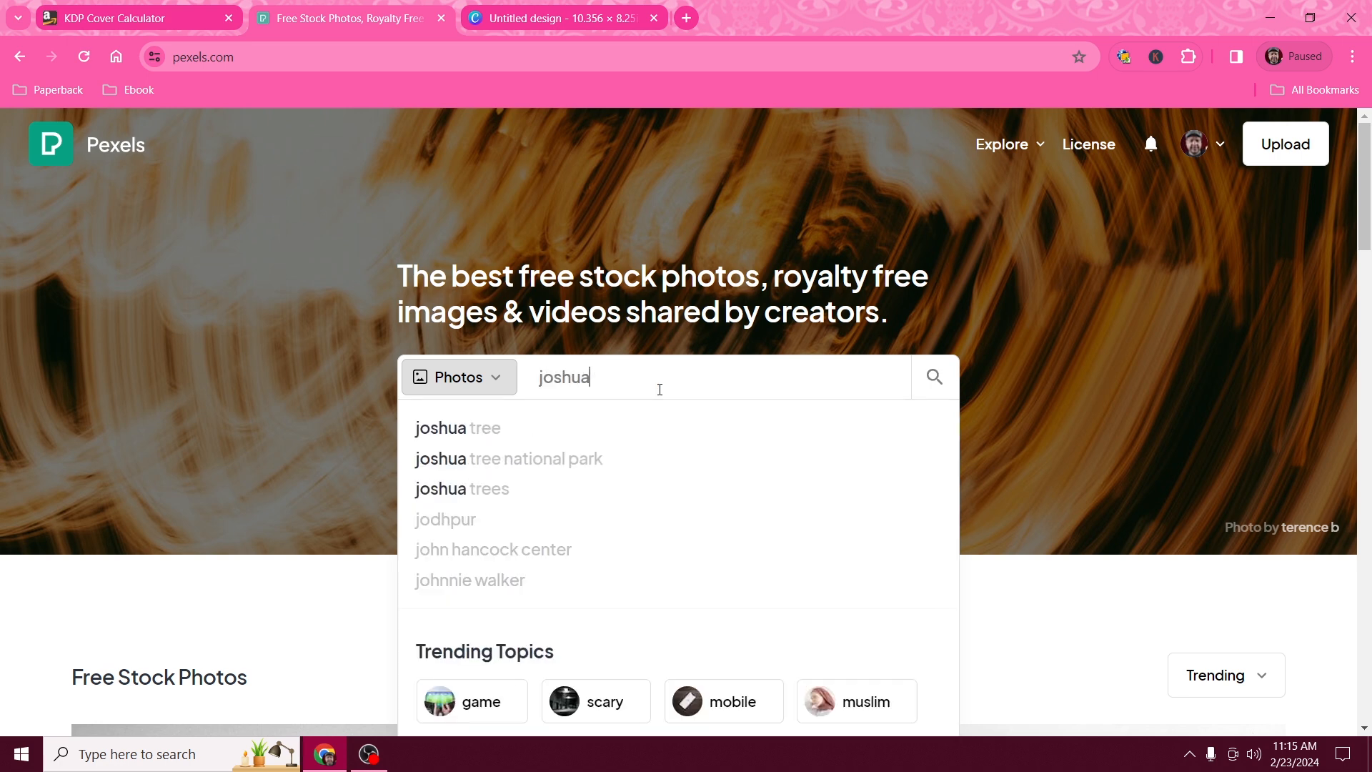
pyautogui.press('Down')
pyautogui.press('Return')
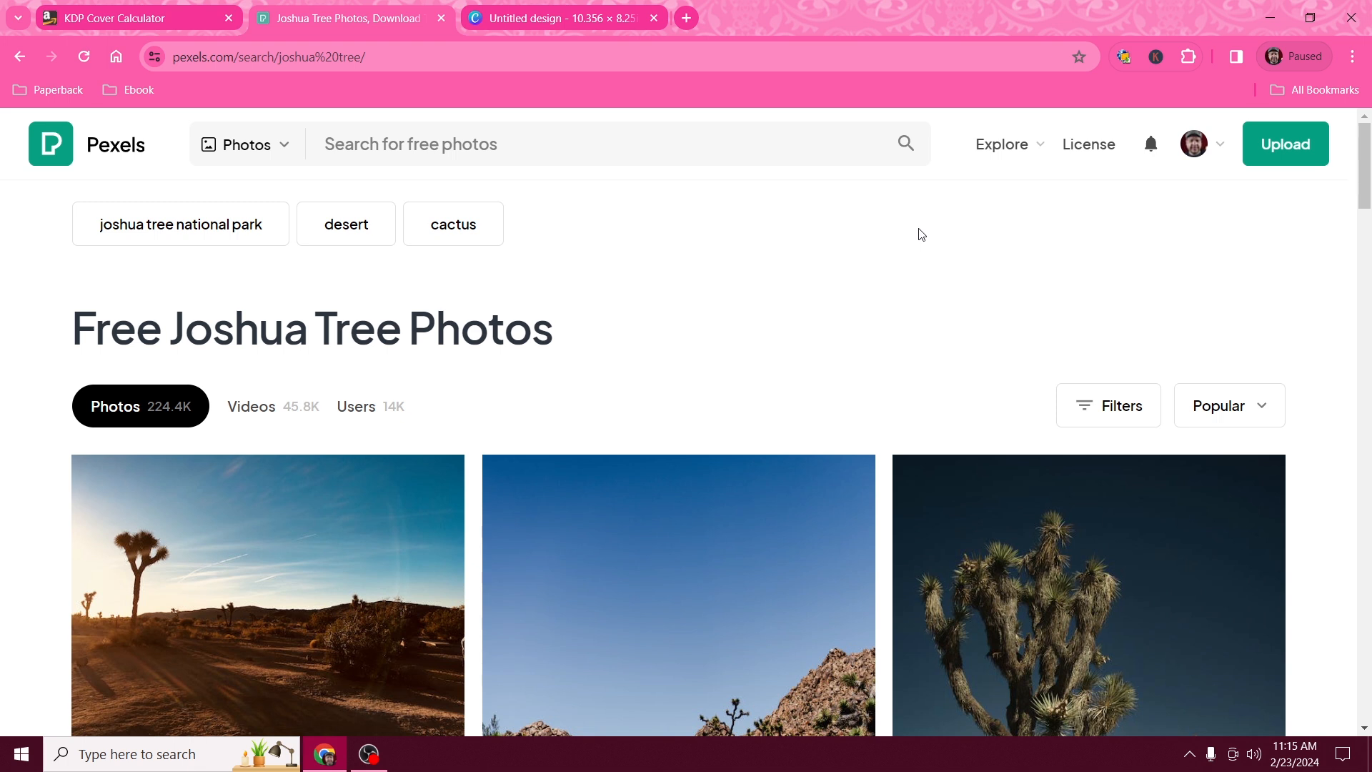
# Search Pexels photos for "desert american indian" and browse the results for a front cover image
pyautogui.click(609, 150)
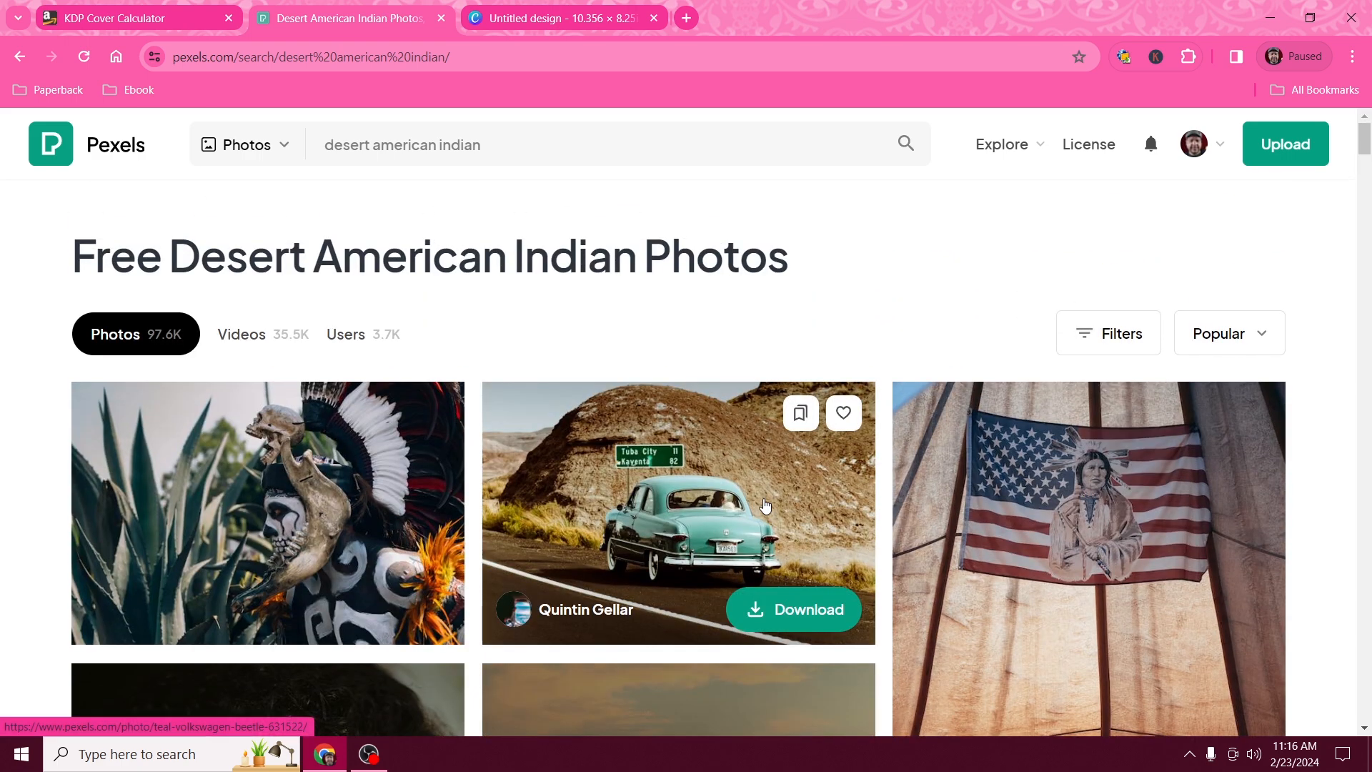
pyautogui.scroll(-3, 742, 504)
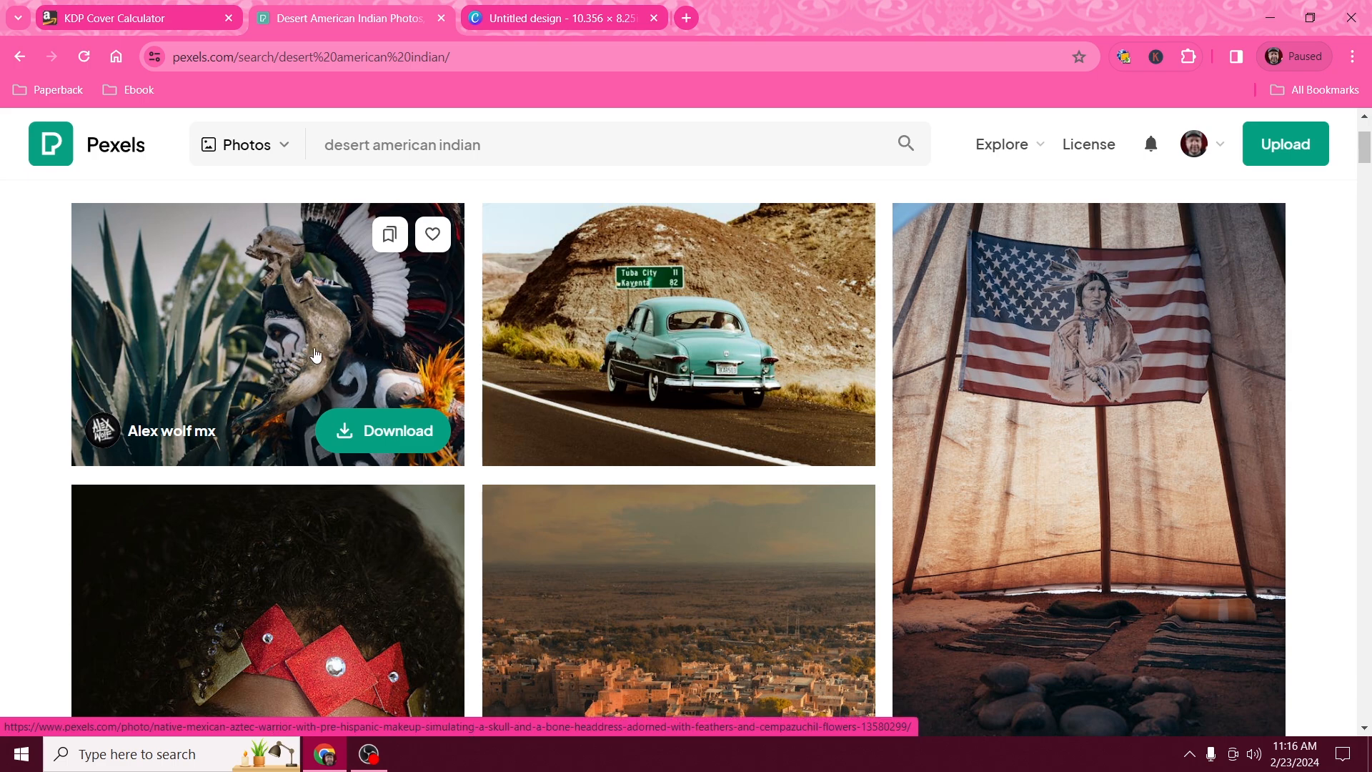
pyautogui.scroll(-2, 316, 355)
pyautogui.scroll(-4, 316, 355)
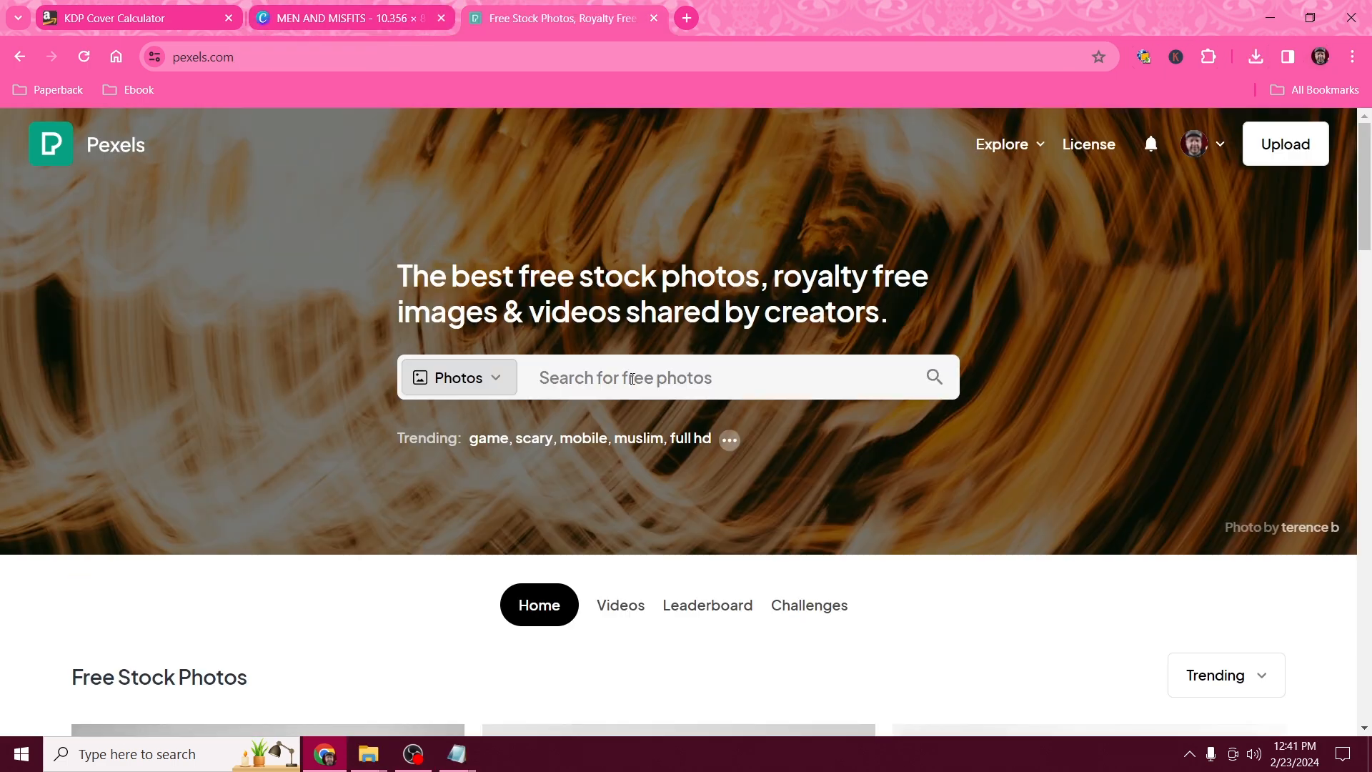
# Search Pexels photos for "american indian" and look through the results for a suitable front cover image
pyautogui.click(627, 377)
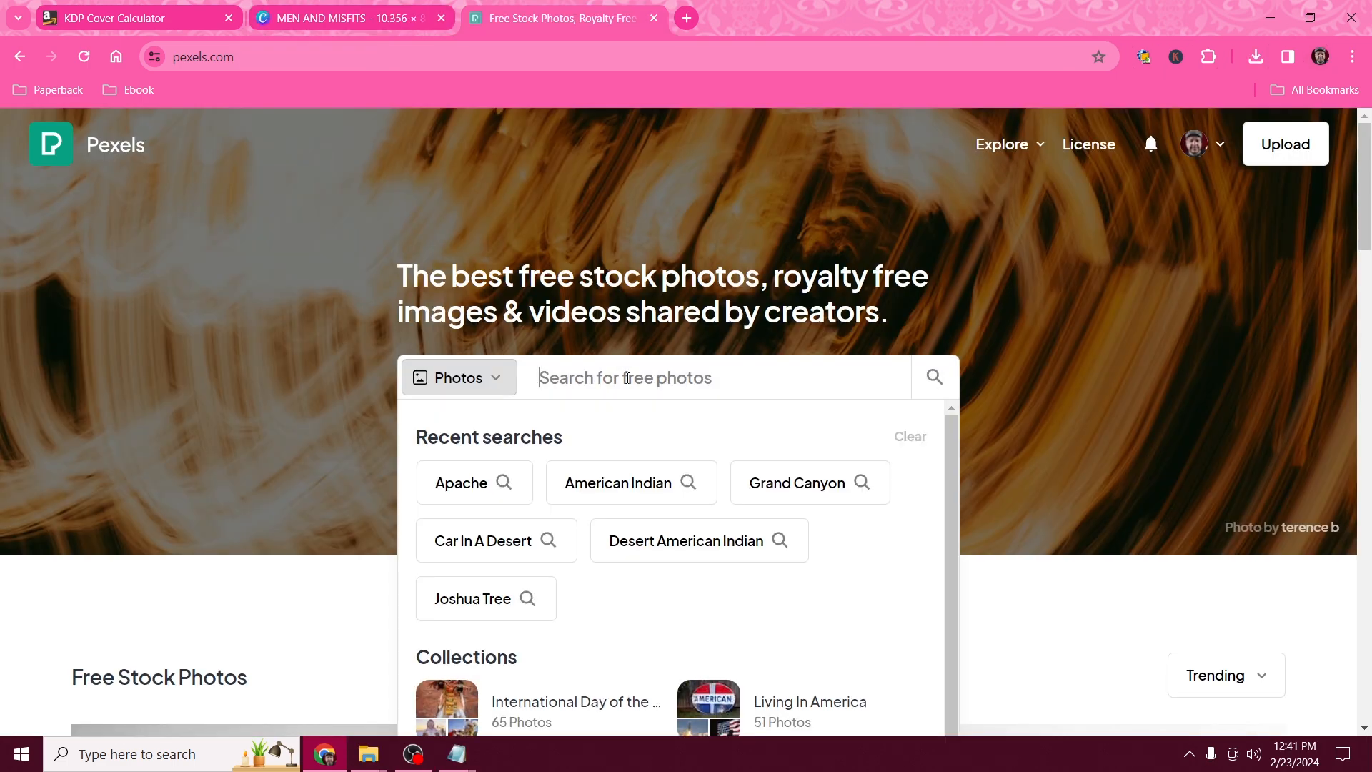
pyautogui.write('ame')
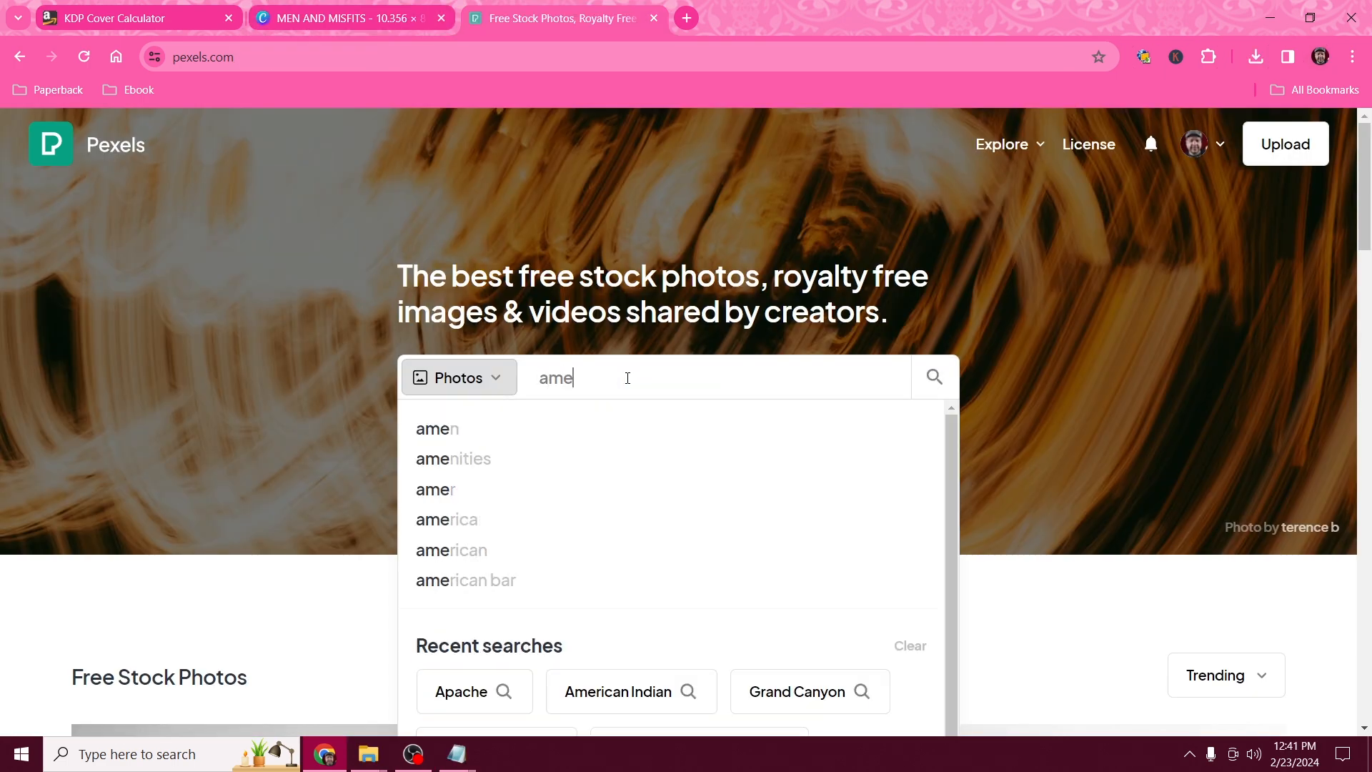
pyautogui.write('rican indian')
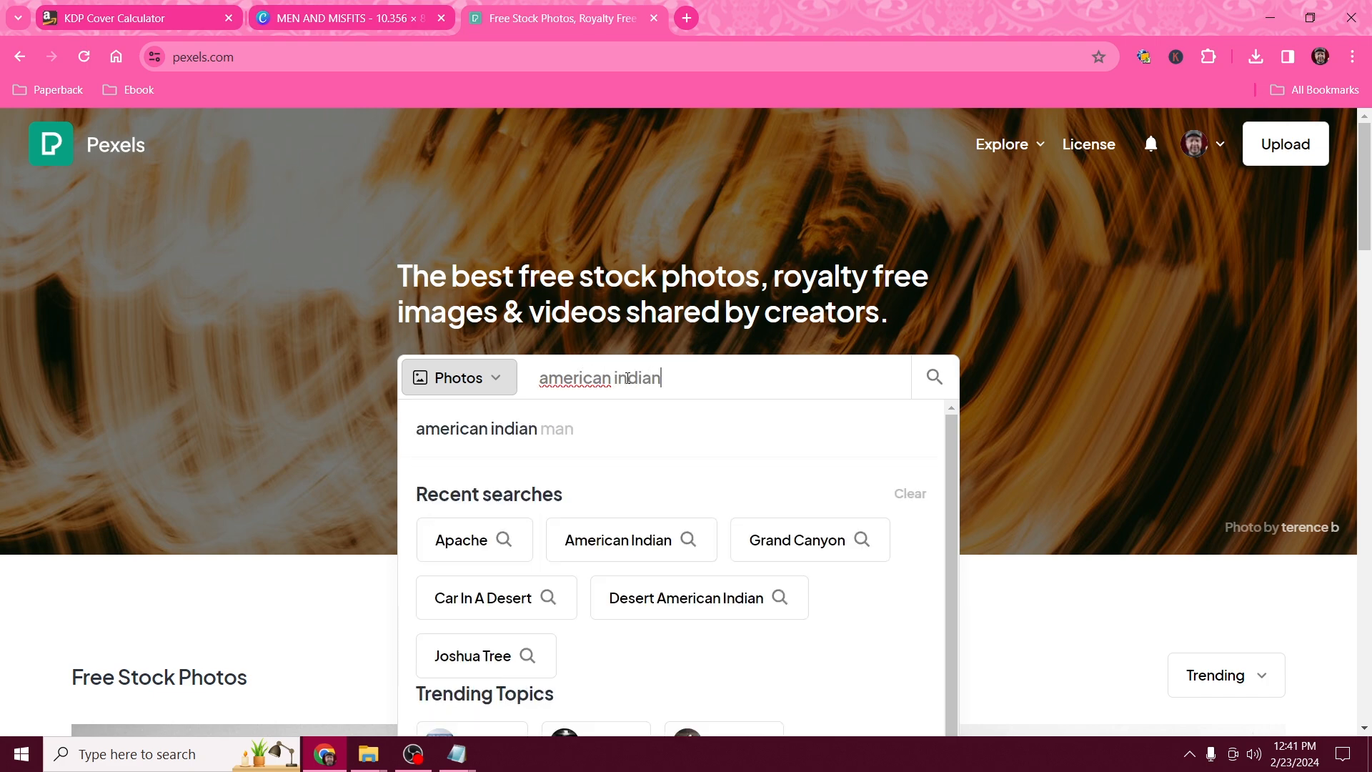
pyautogui.press('Return')
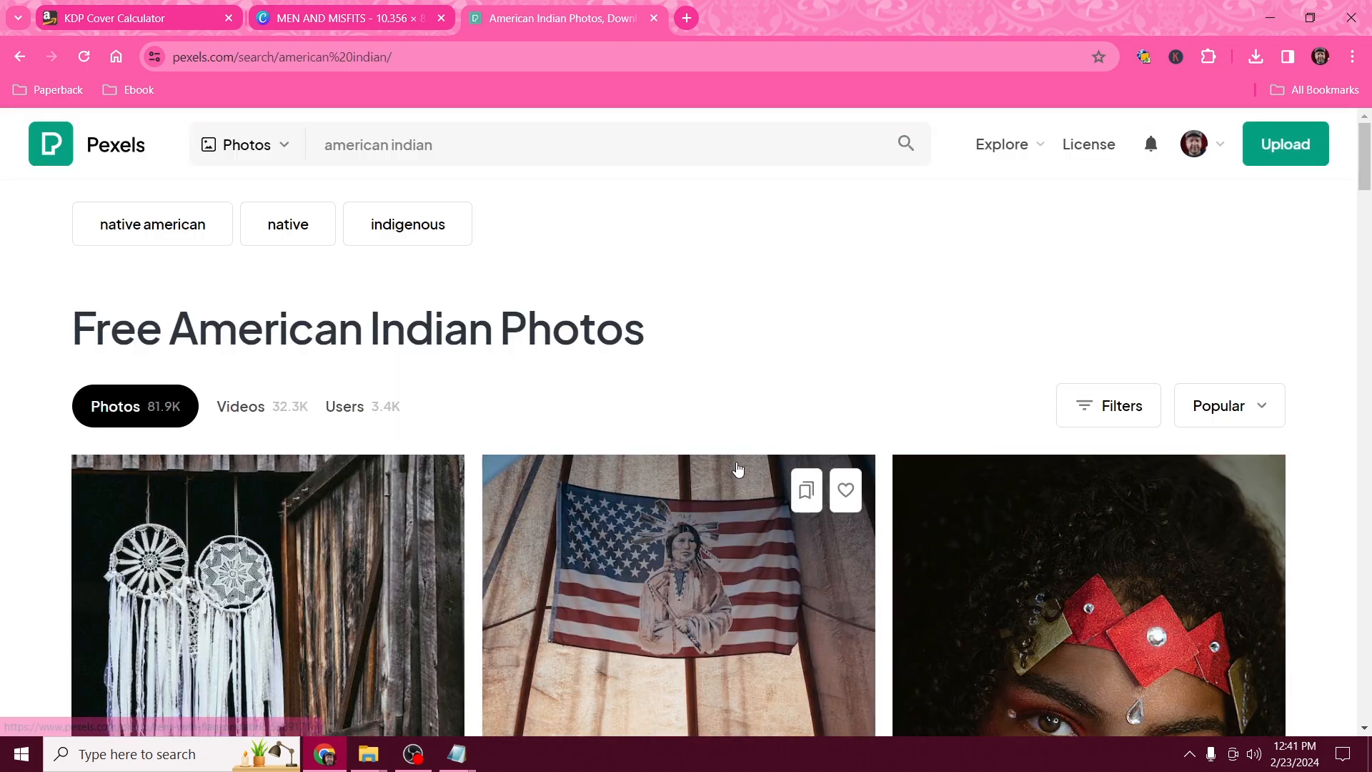
pyautogui.scroll(-8, 726, 481)
pyautogui.scroll(-10, 725, 483)
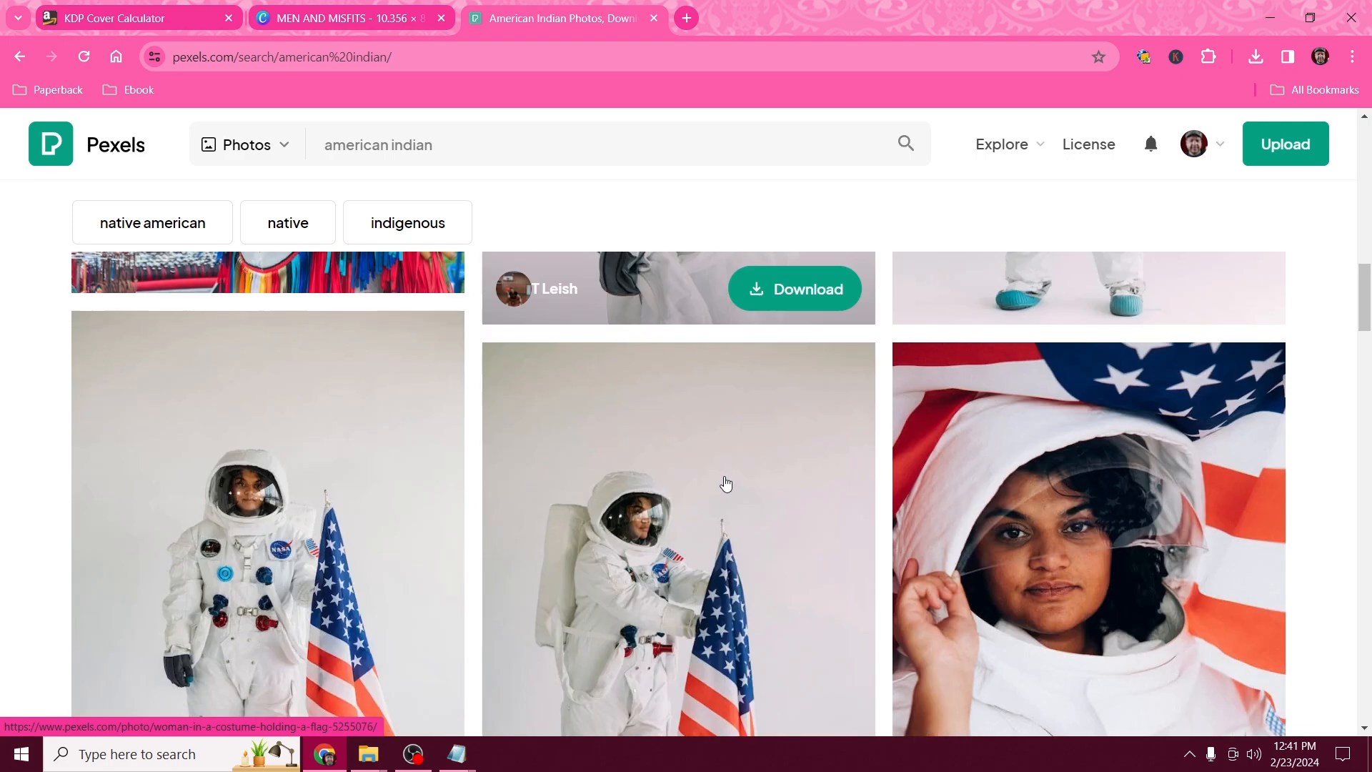
pyautogui.scroll(-10, 726, 484)
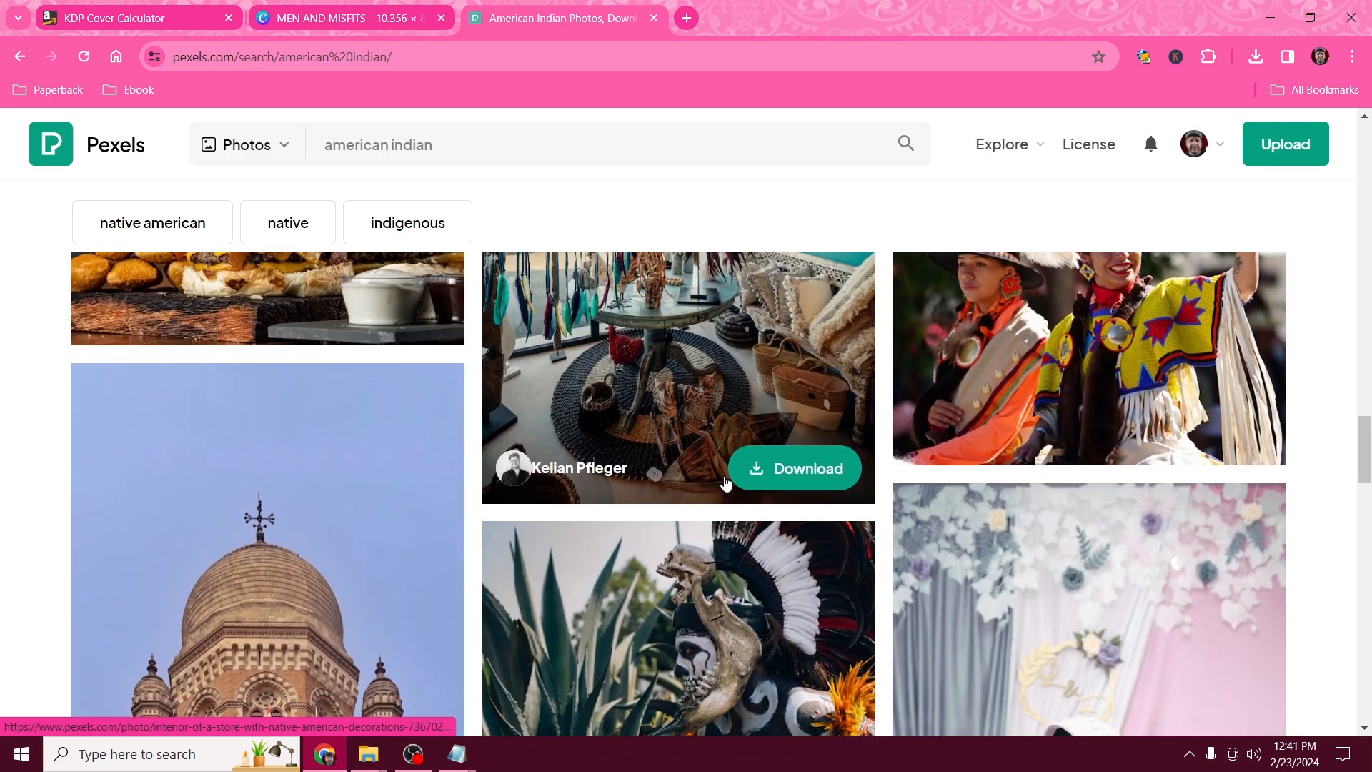
pyautogui.scroll(-10, 725, 483)
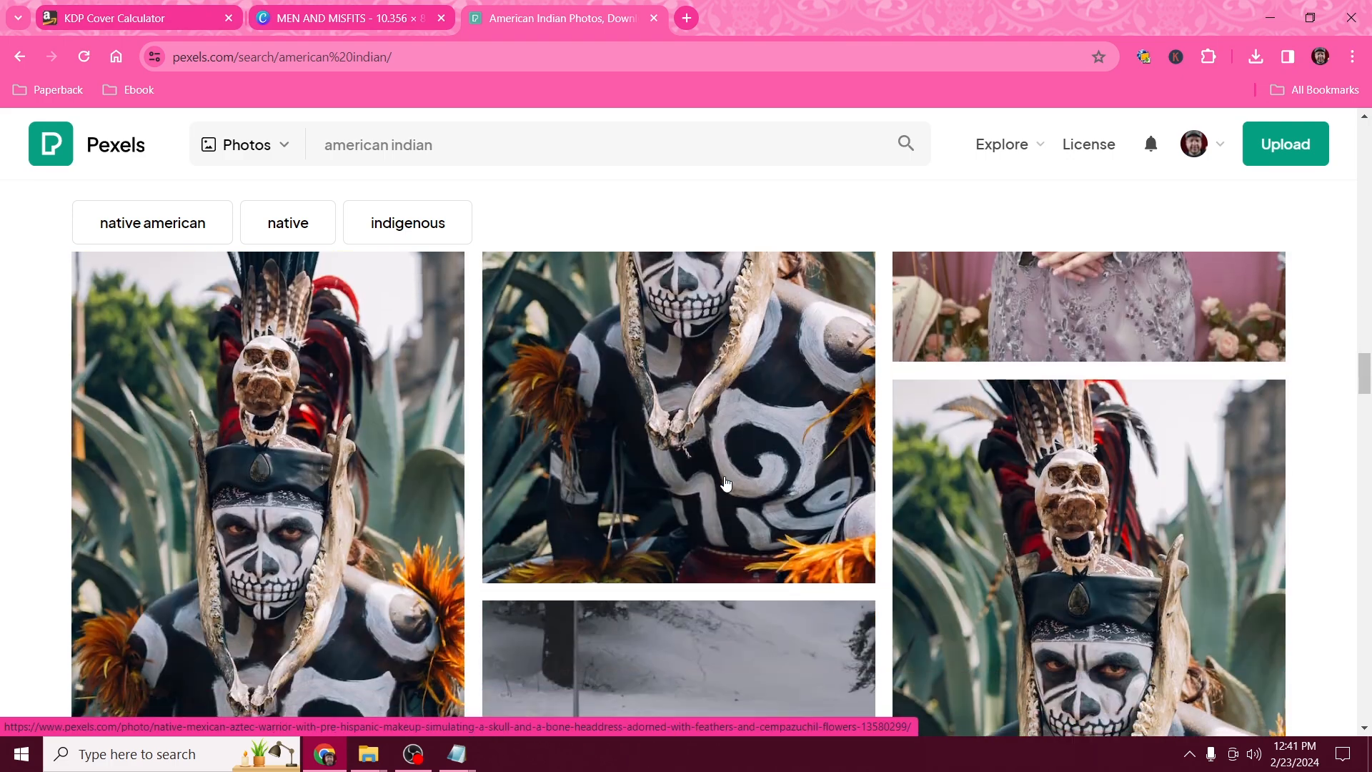
pyautogui.scroll(-10, 726, 490)
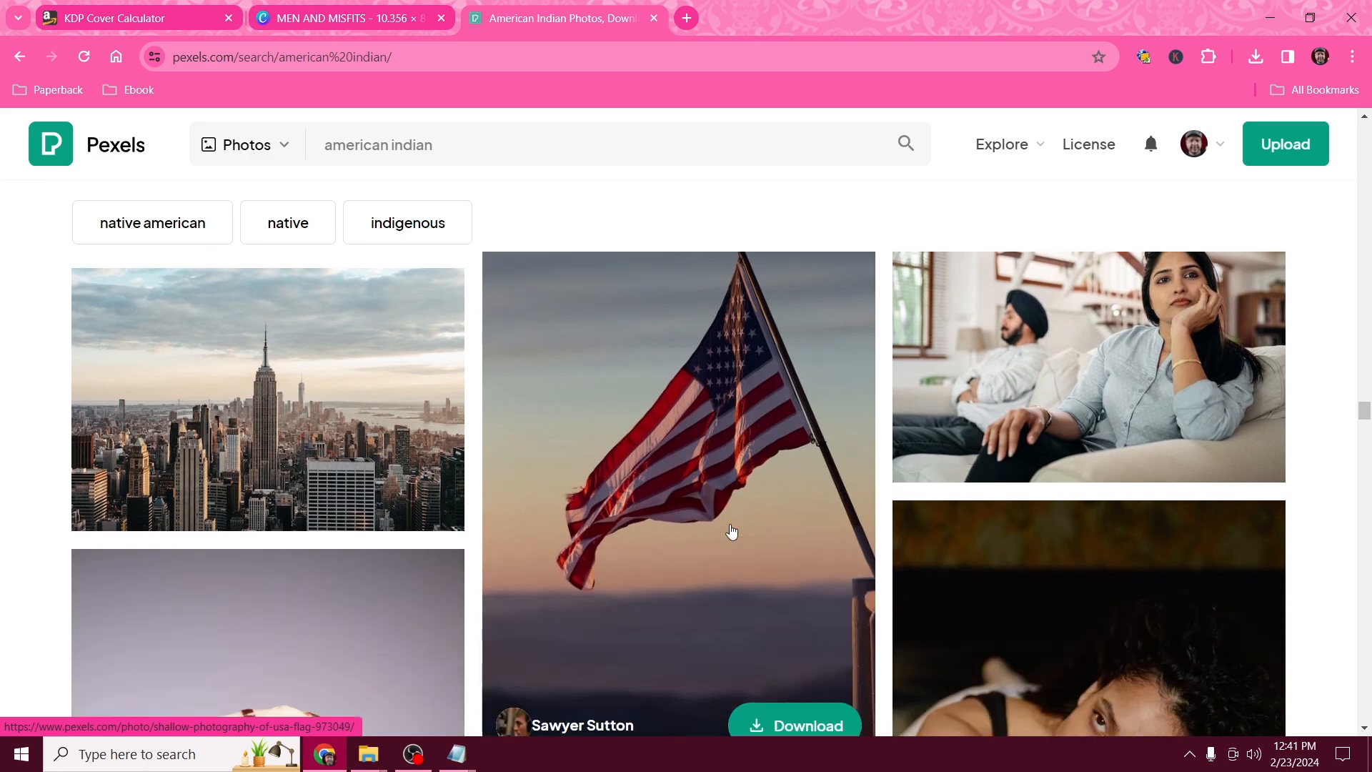
pyautogui.scroll(-10, 730, 532)
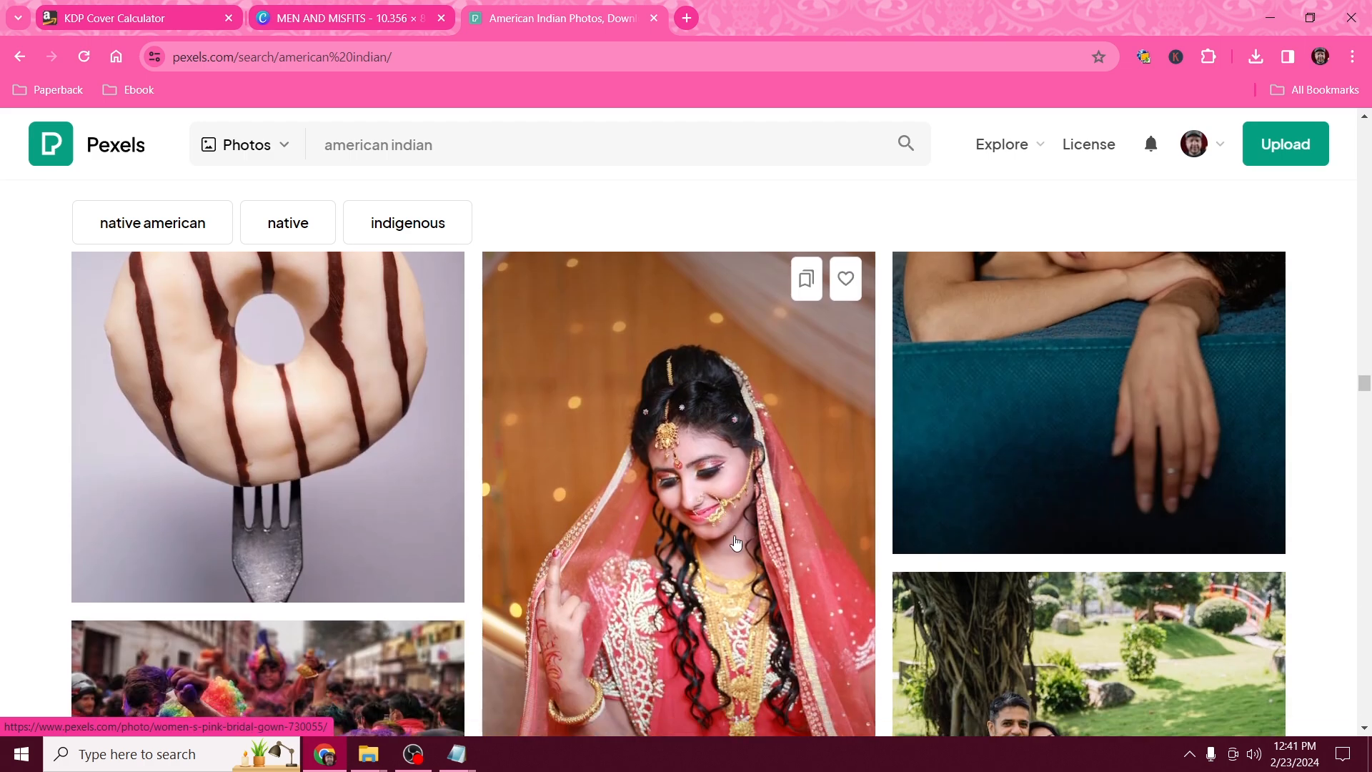
pyautogui.scroll(-4, 740, 547)
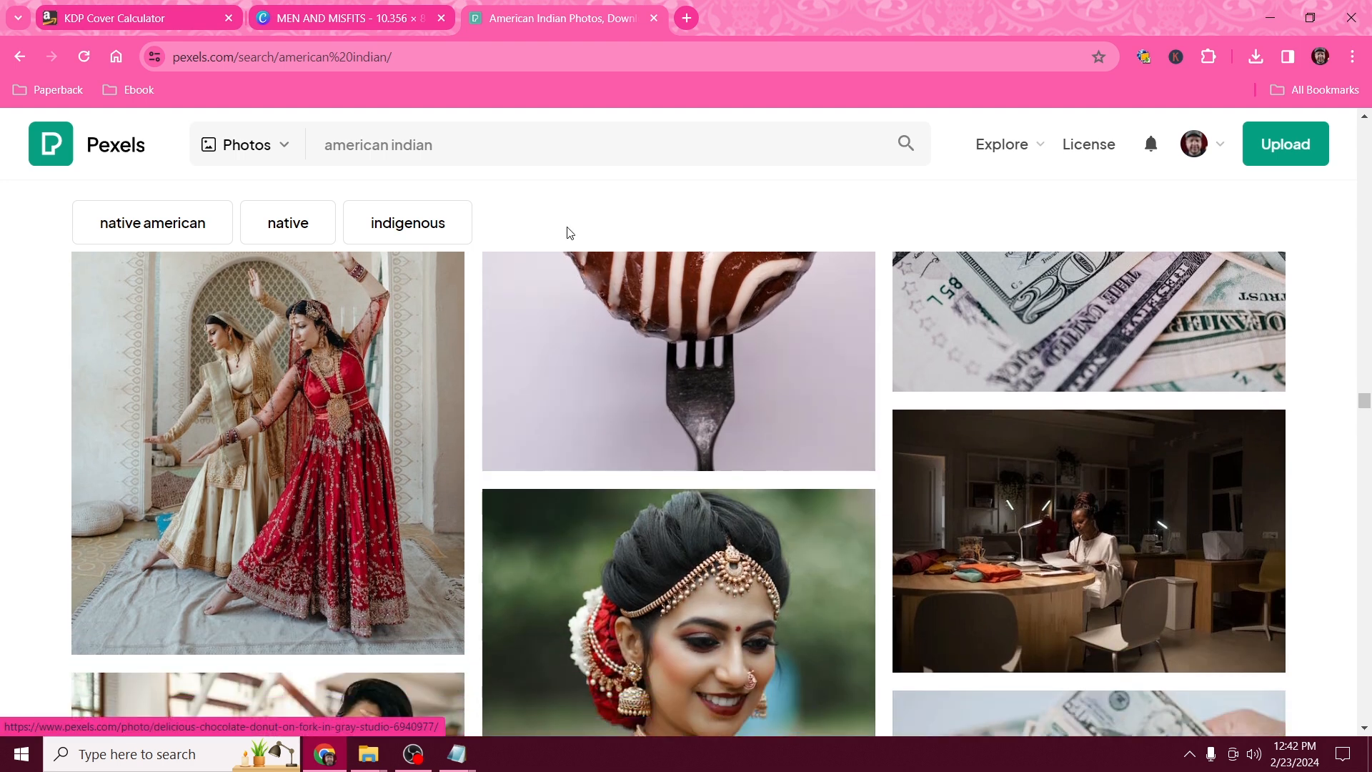
# Open the Dancer in Apache Costume photo on Pexels and download it for free
pyautogui.click(655, 302)
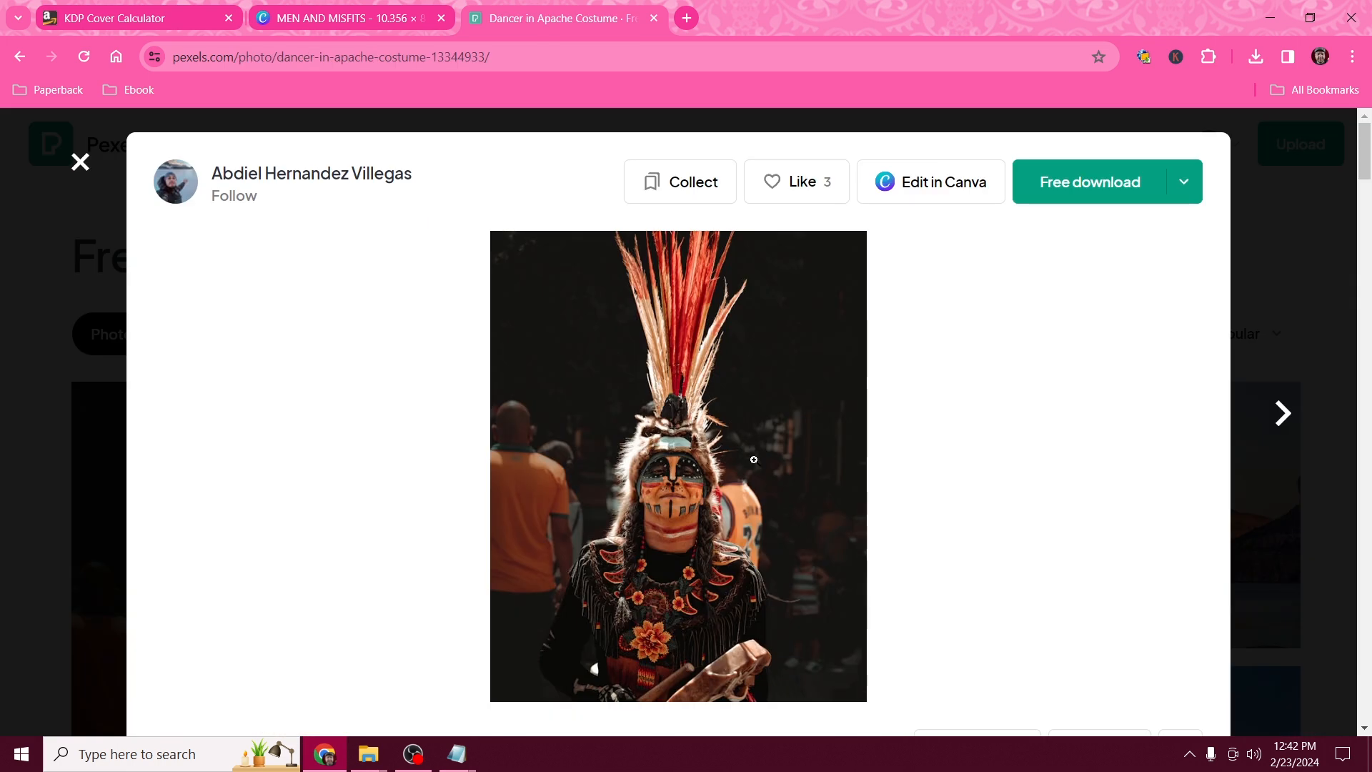
pyautogui.click(1112, 200)
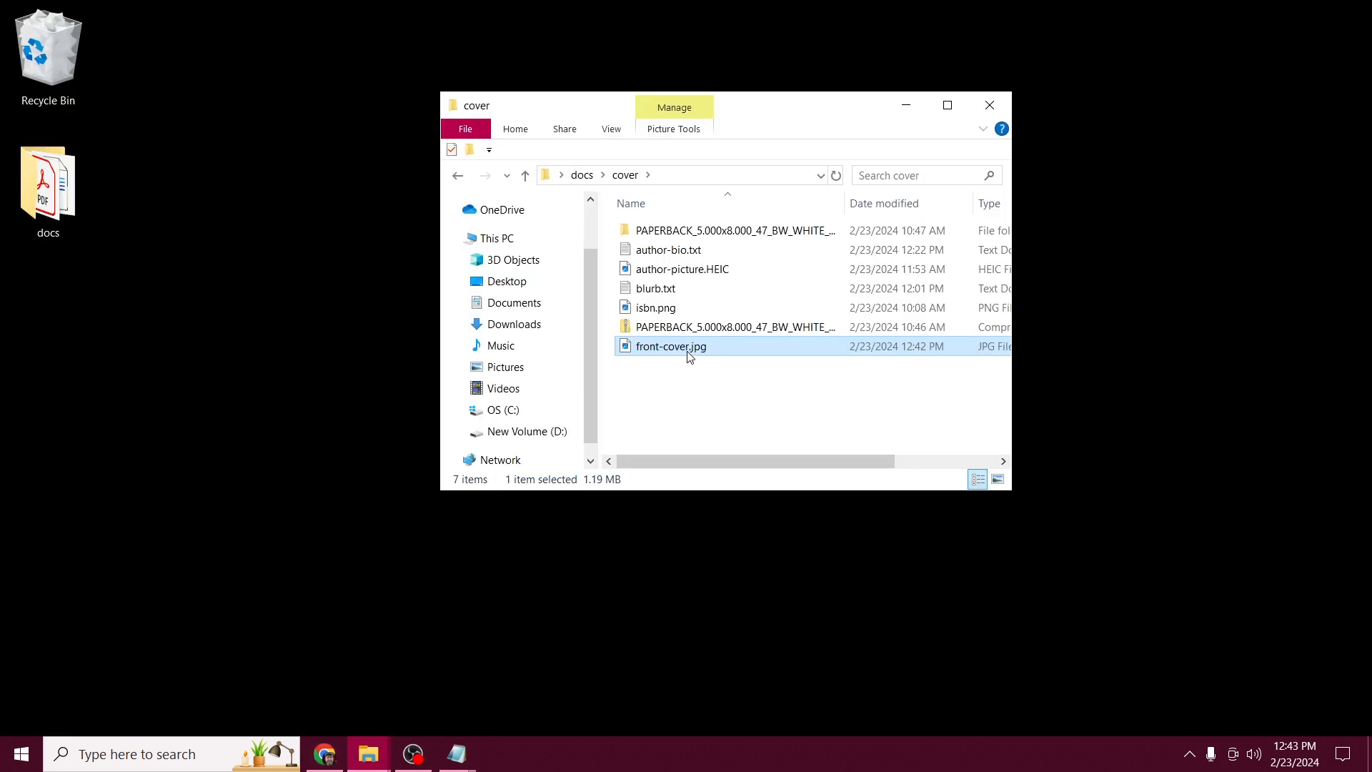
# Switch to Canva, upload the Apache dancer photo from the Downloads folder, and add it to the cover page
pyautogui.click(331, 750)
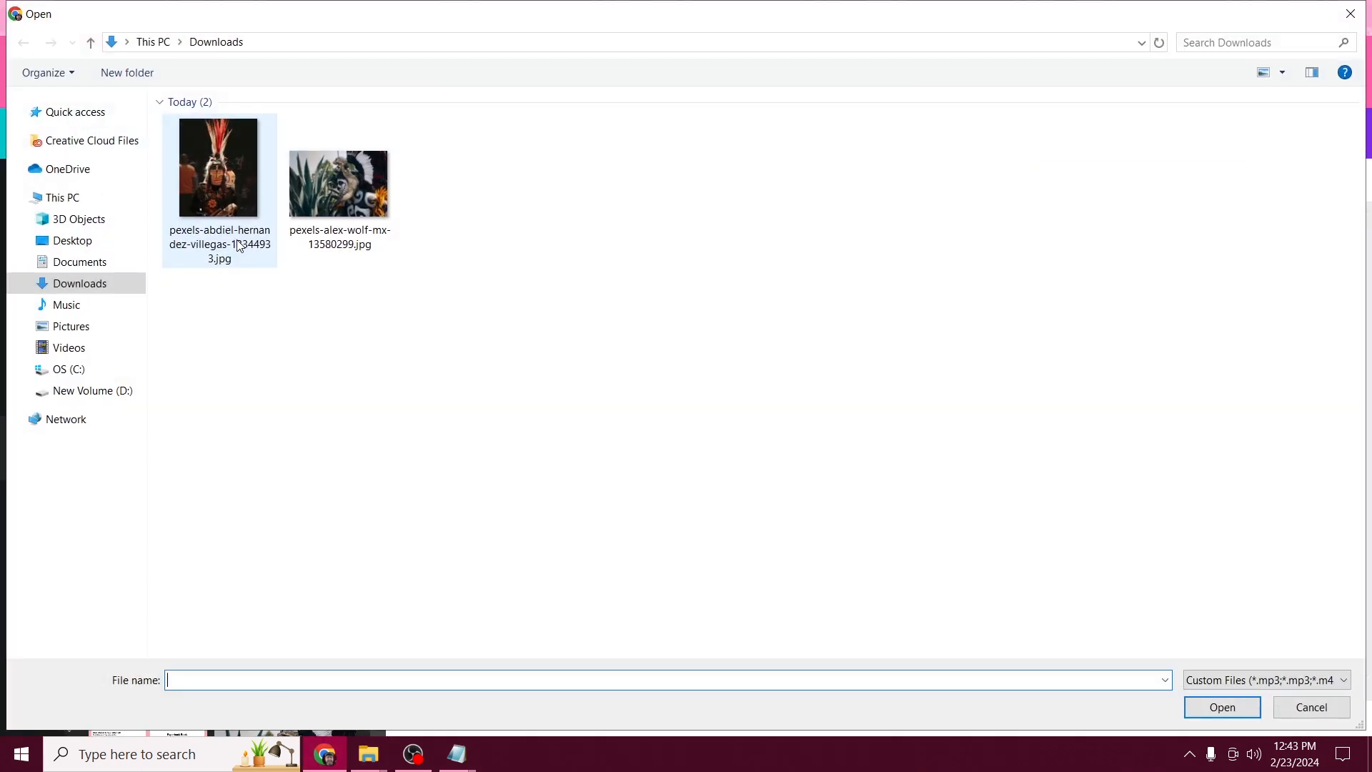
pyautogui.doubleClick(225, 179)
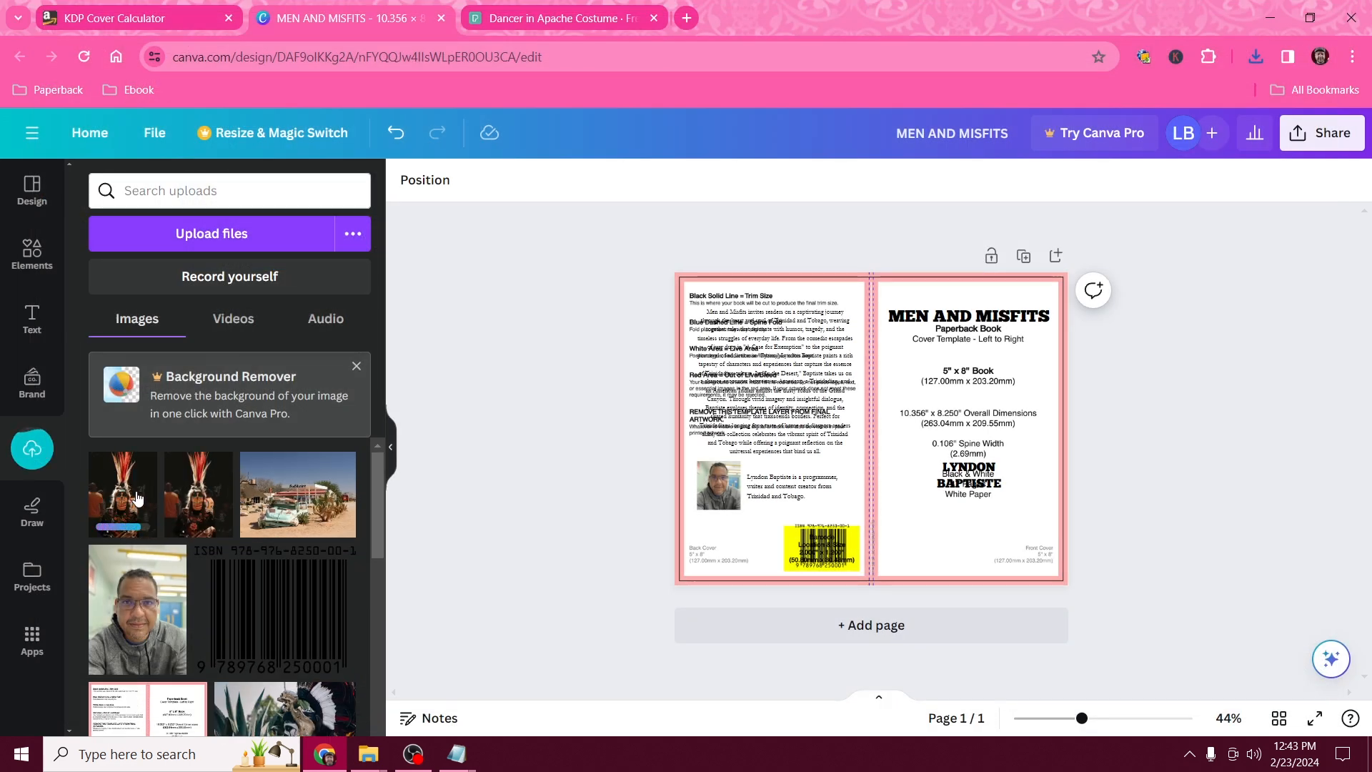
pyautogui.click(133, 493)
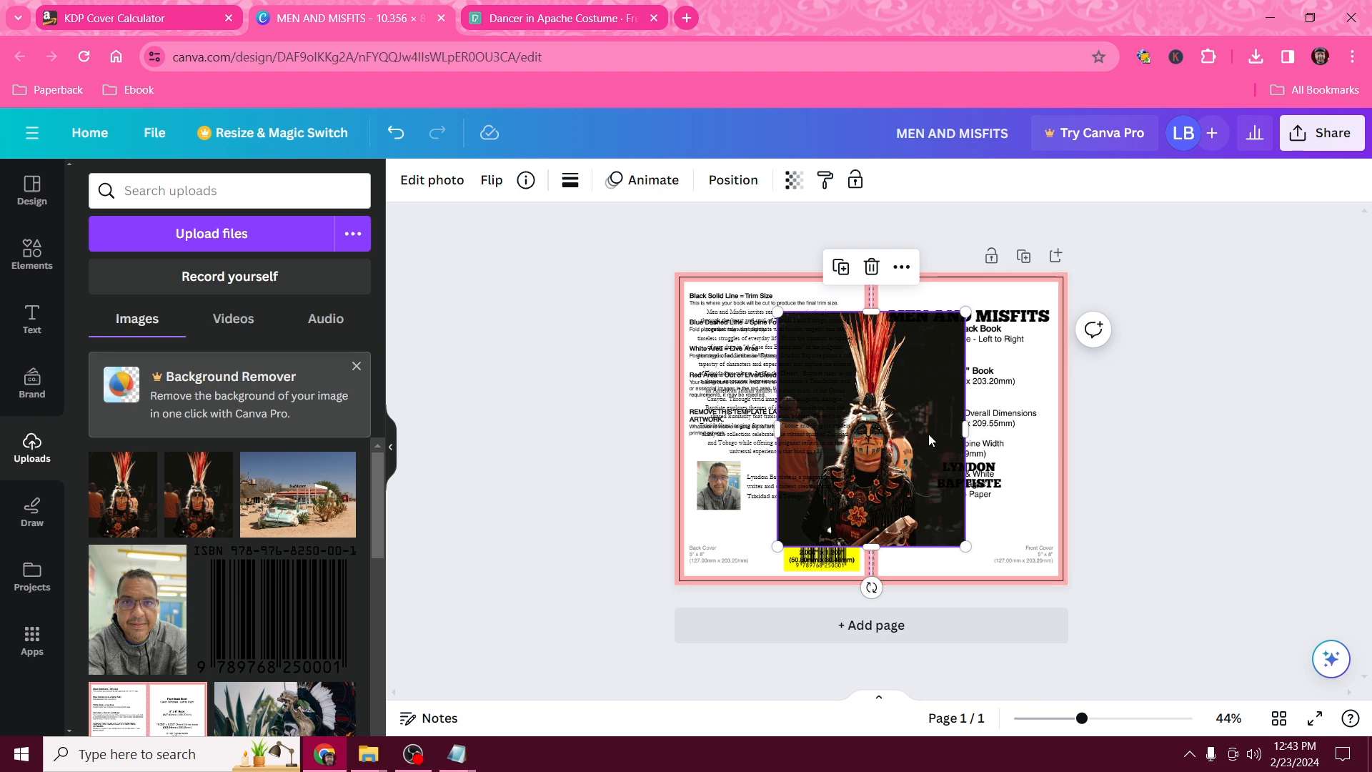
# Place the Apache dancer photo on the front cover behind the title and author text, and enlarge it past the bleed edges
pyautogui.moveTo(928, 366); pyautogui.dragTo(1019, 326)
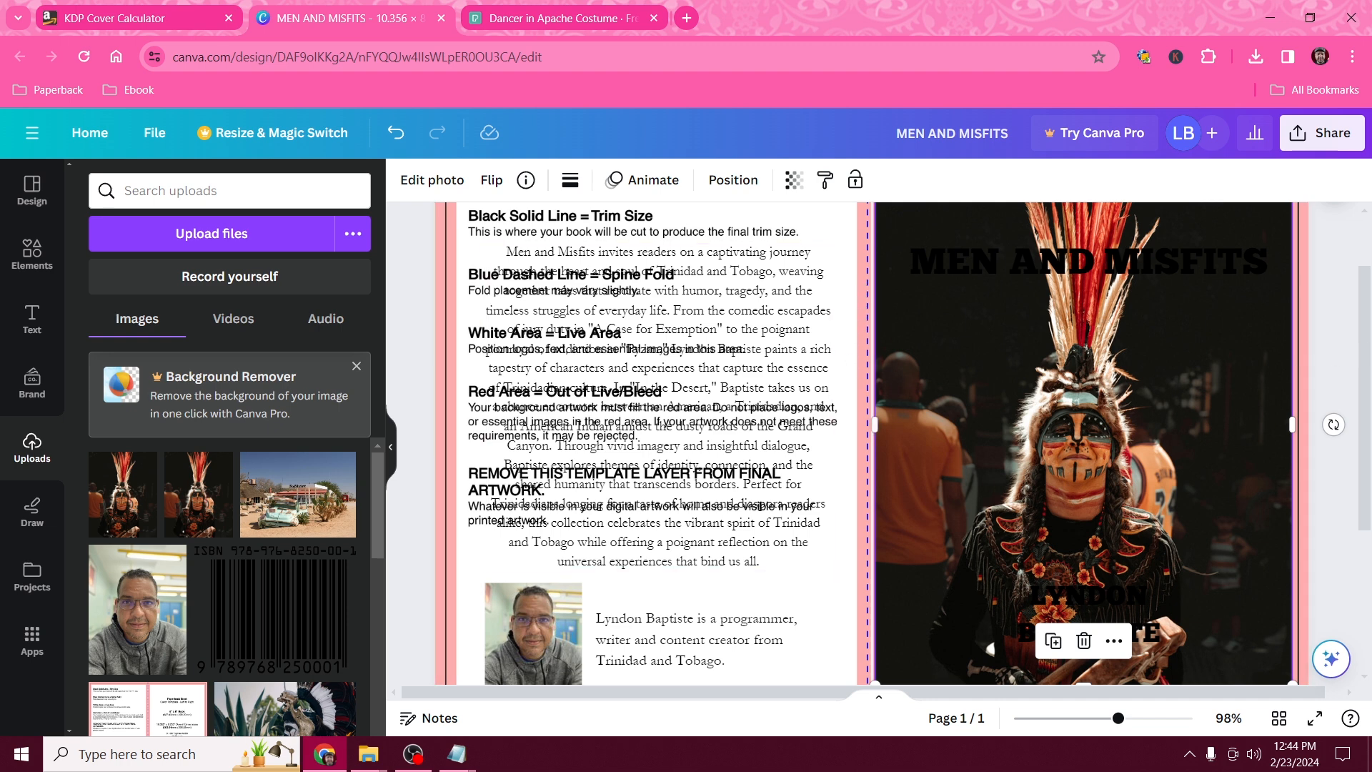
pyautogui.scroll(-3, 1284, 468)
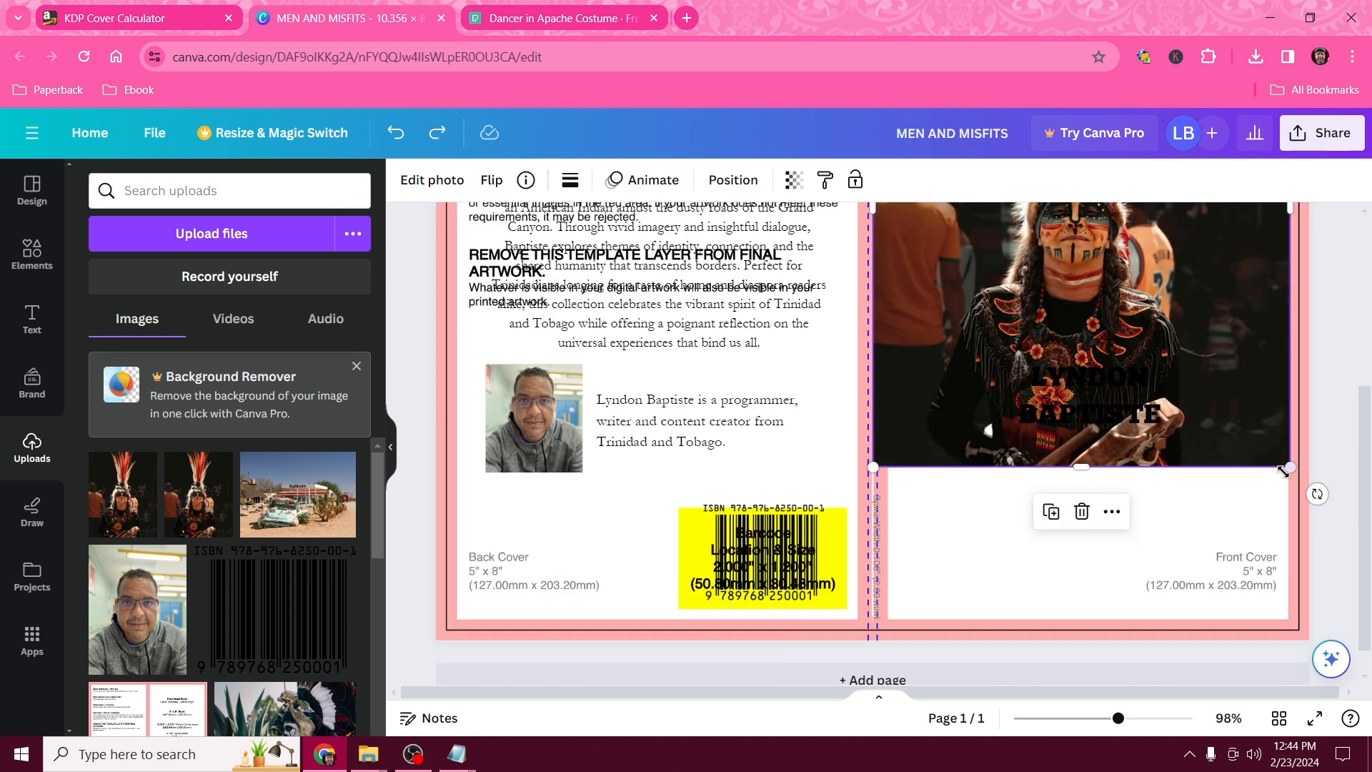
pyautogui.moveTo(1287, 473); pyautogui.dragTo(1365, 675)
pyautogui.scroll(4, 980, 296)
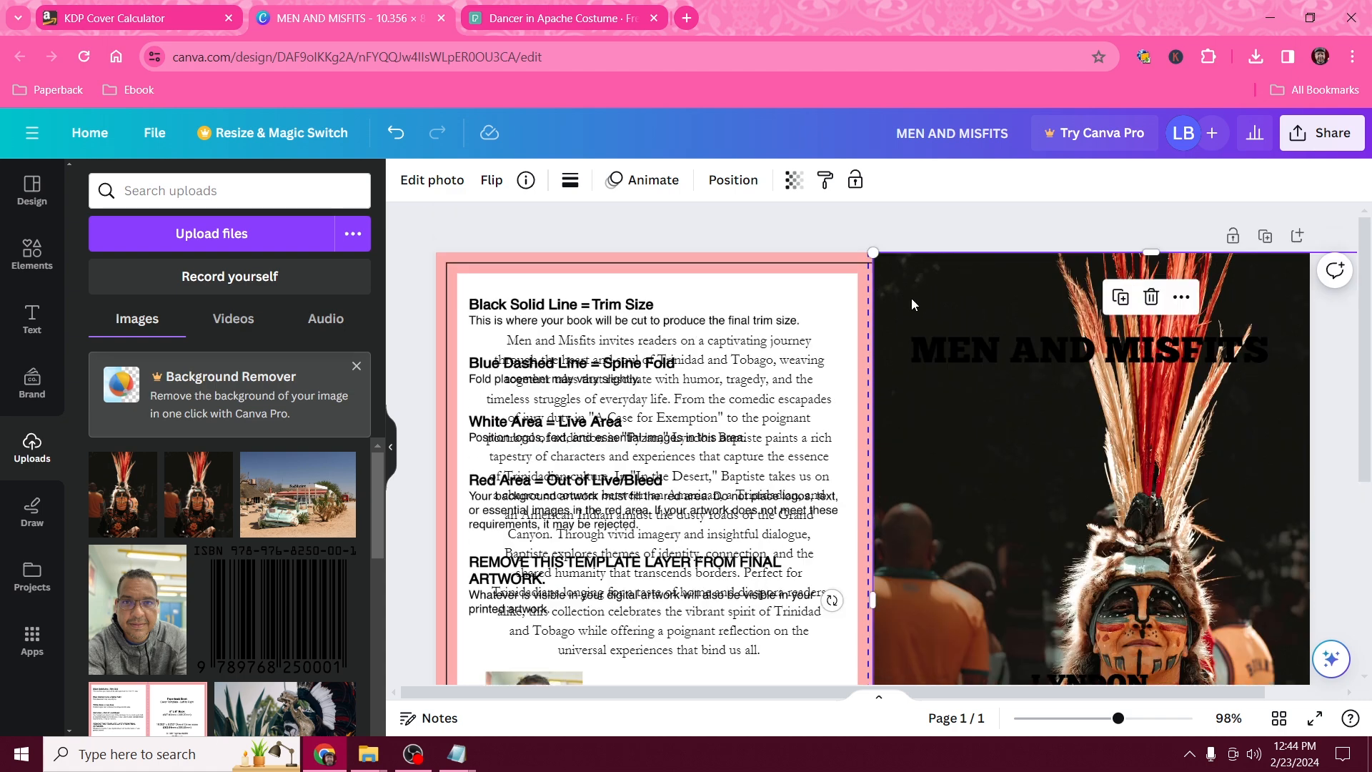
# Nudge the Apache dancer photo so its inner edge lines up with the front-cover side of the spine fold
pyautogui.keyDown('ctrl'); pyautogui.scroll(6, 911, 299); pyautogui.keyUp('ctrl')
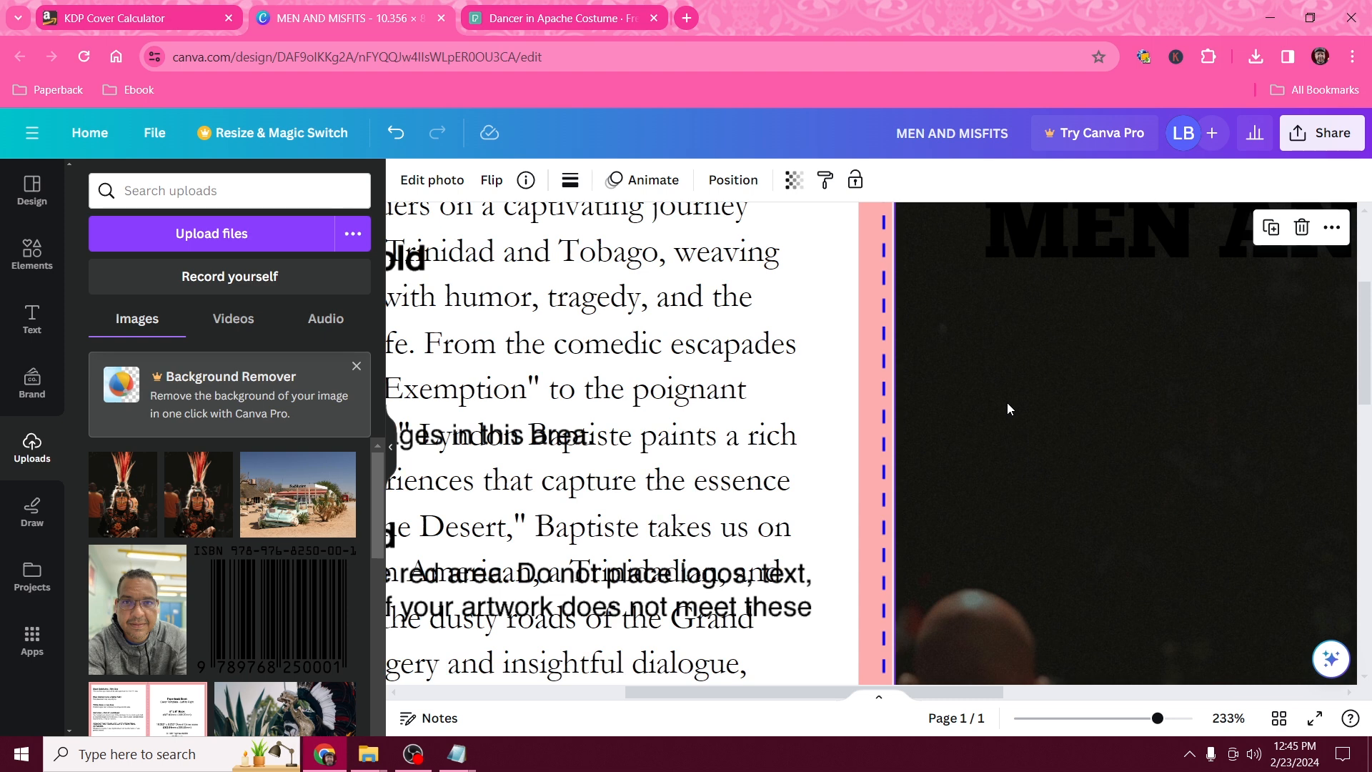
pyautogui.press('Right')
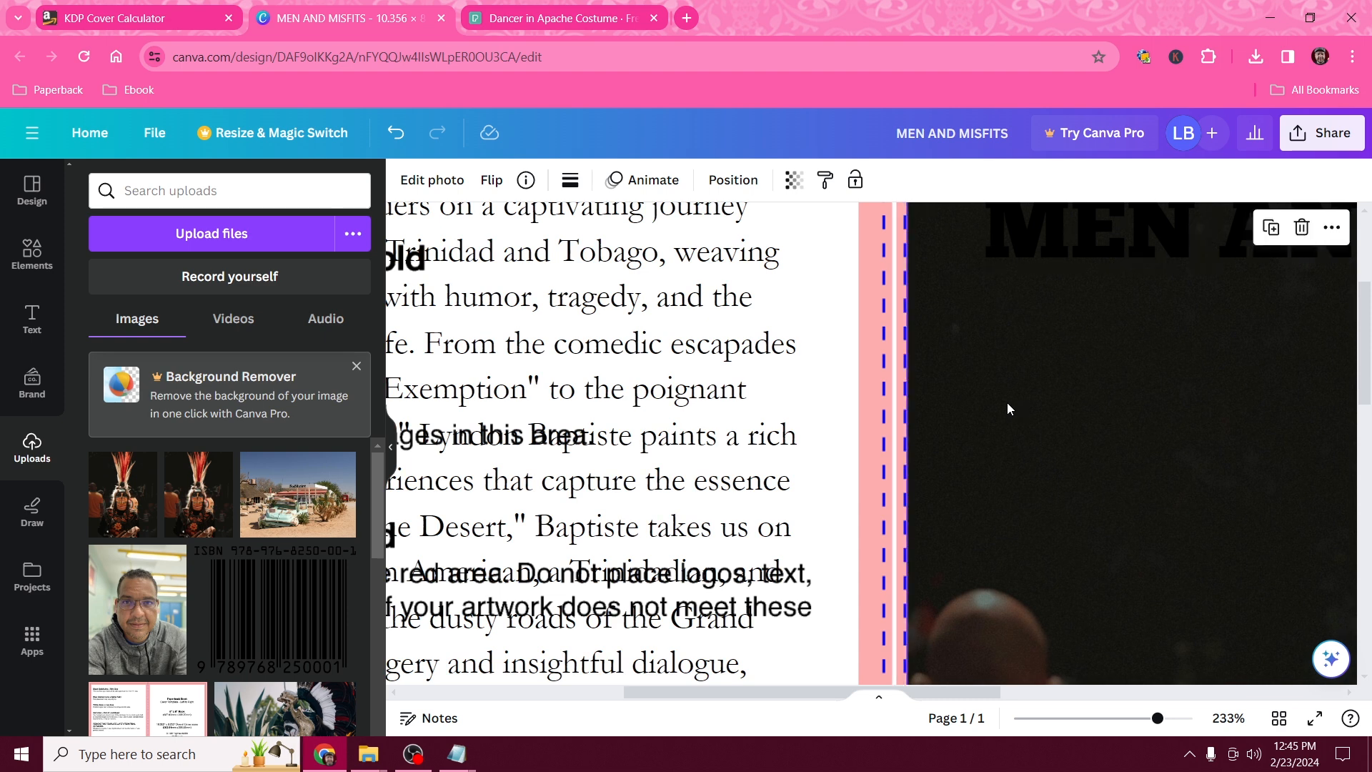
# Nudge the Apache dancer photo's inner edge to the middle of the spine, between the two dashed fold lines
pyautogui.press('Right')
pyautogui.press('Right')
pyautogui.press('Left')
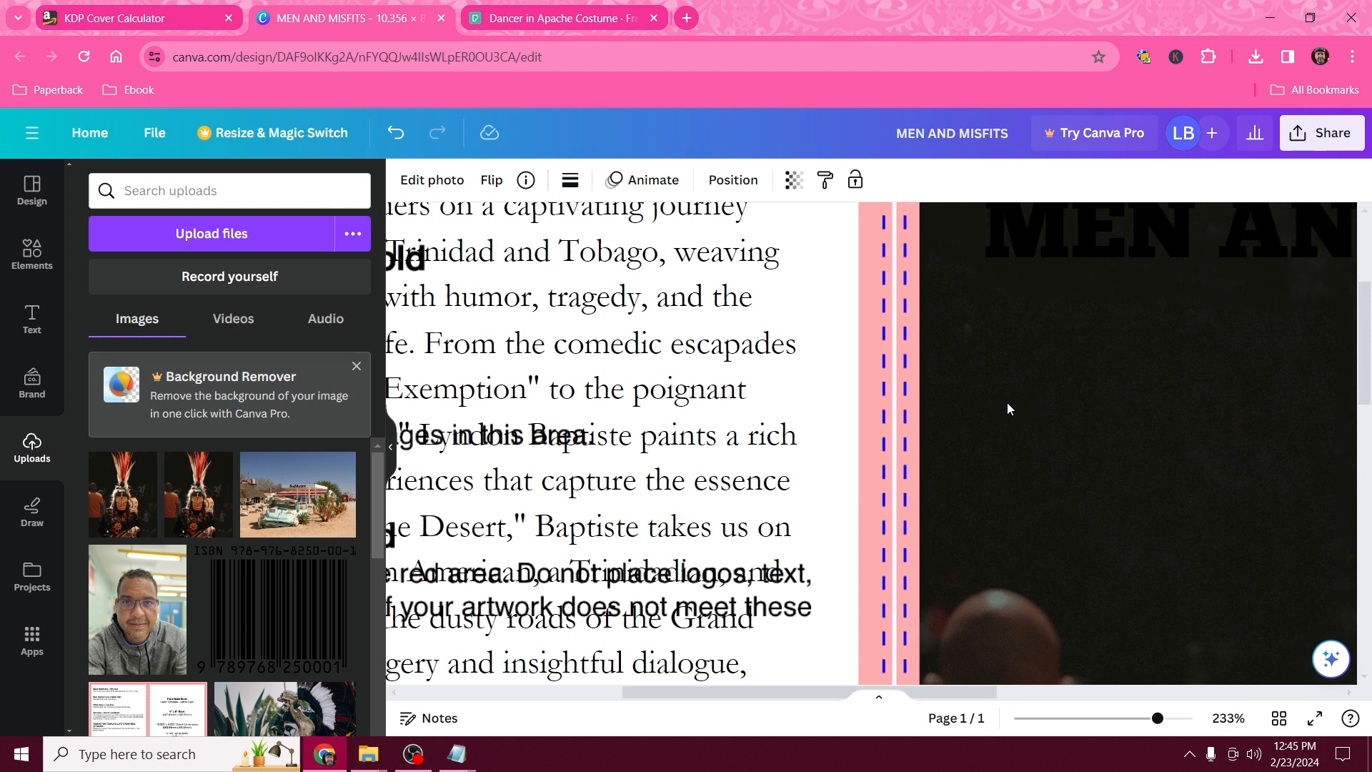
pyautogui.press('Left')
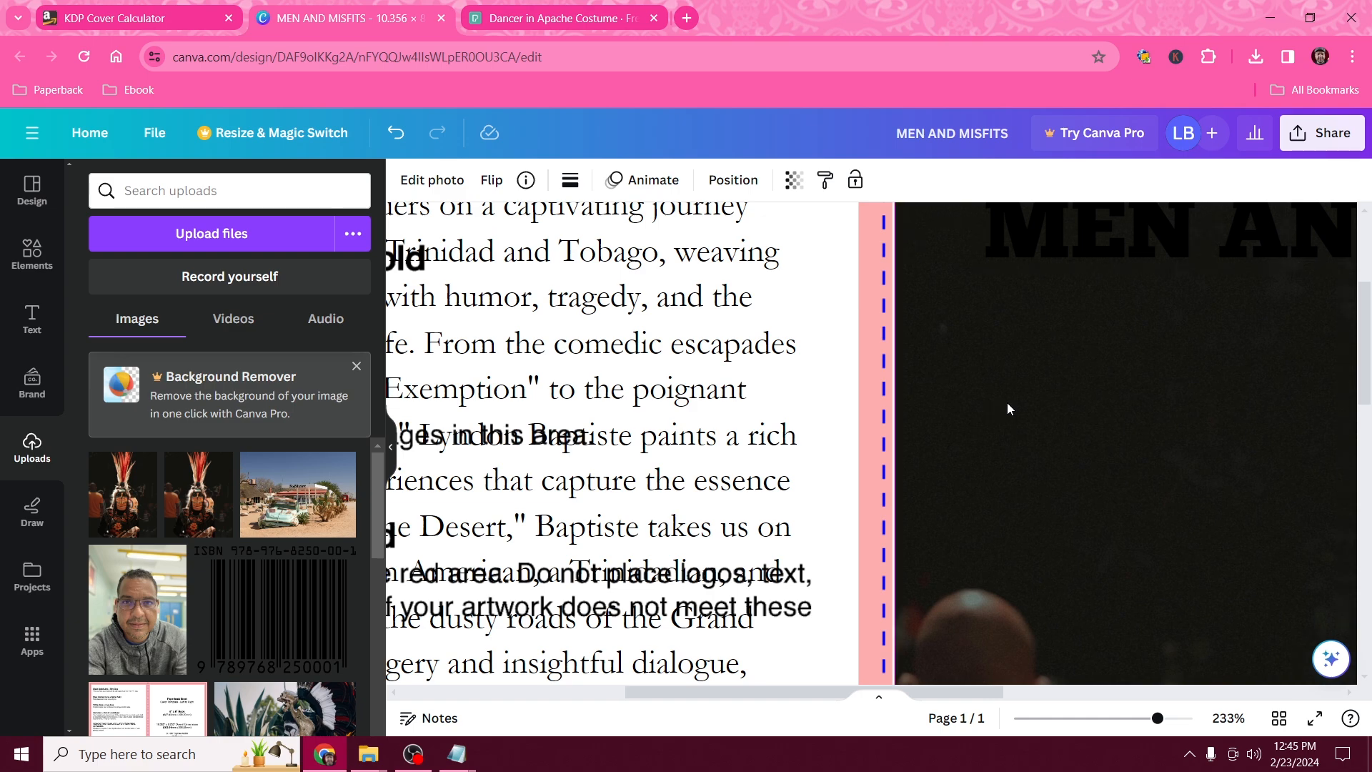
pyautogui.scroll(-5, 1006, 408)
pyautogui.moveTo(1158, 717); pyautogui.dragTo(1094, 718)
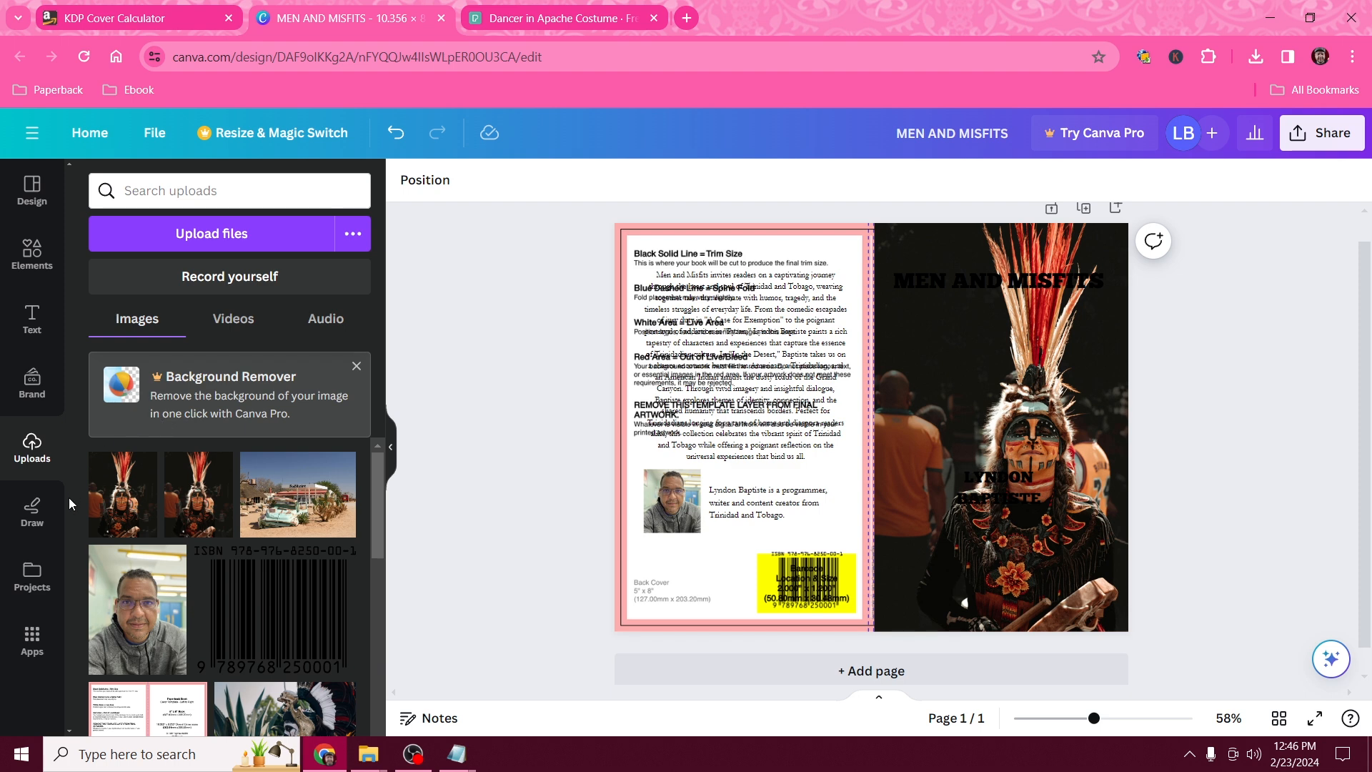
# Add a square shape and stretch it to cover the entire cover page
pyautogui.click(32, 261)
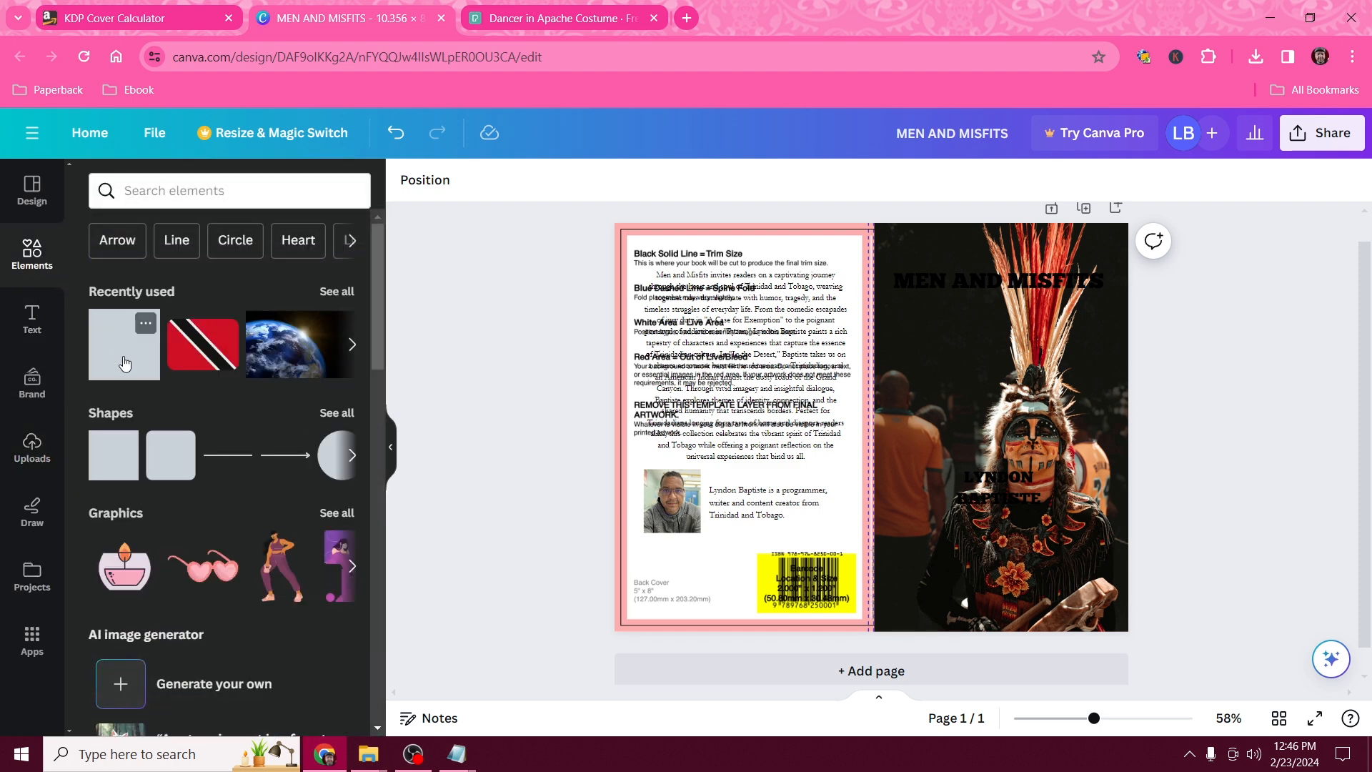
pyautogui.click(125, 364)
pyautogui.moveTo(865, 436); pyautogui.dragTo(683, 303)
pyautogui.moveTo(737, 346); pyautogui.dragTo(1127, 631)
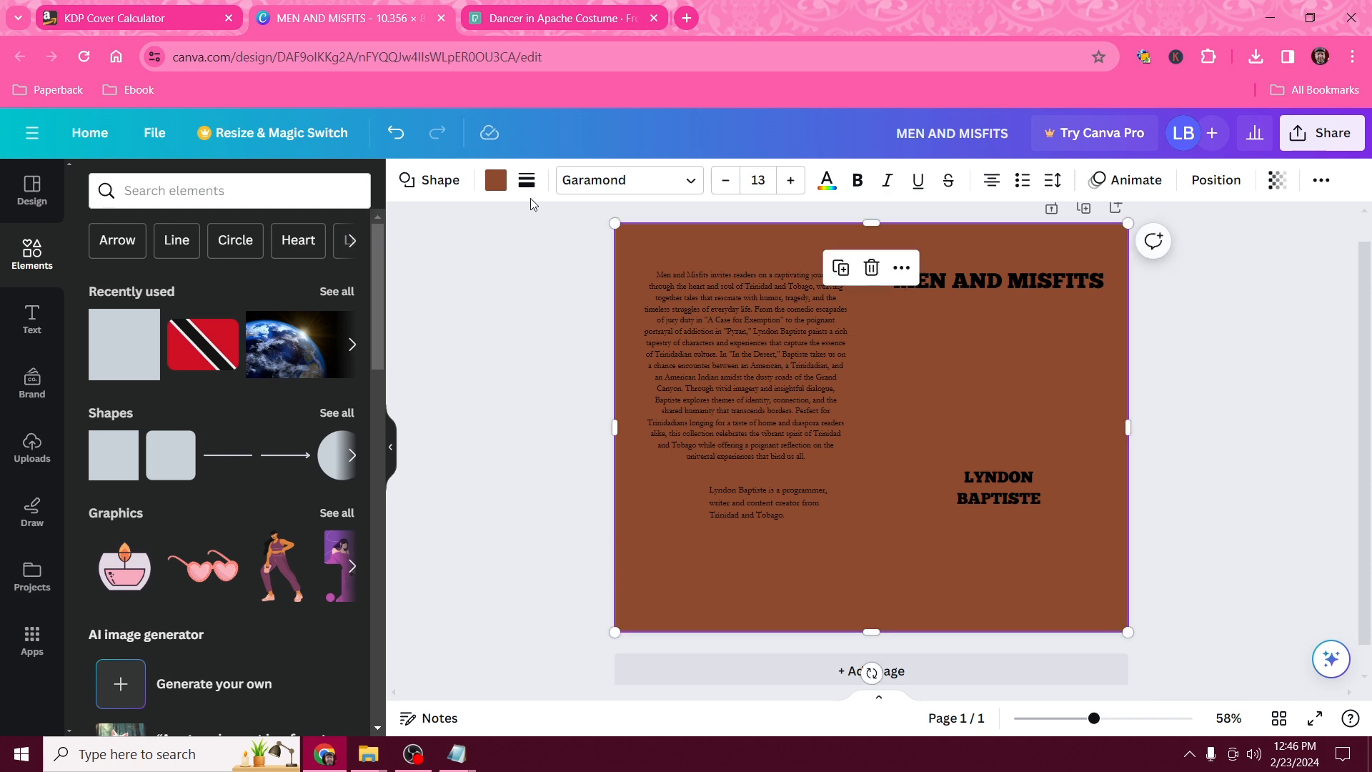
# Change the page-sized square's fill color to white
pyautogui.click(496, 180)
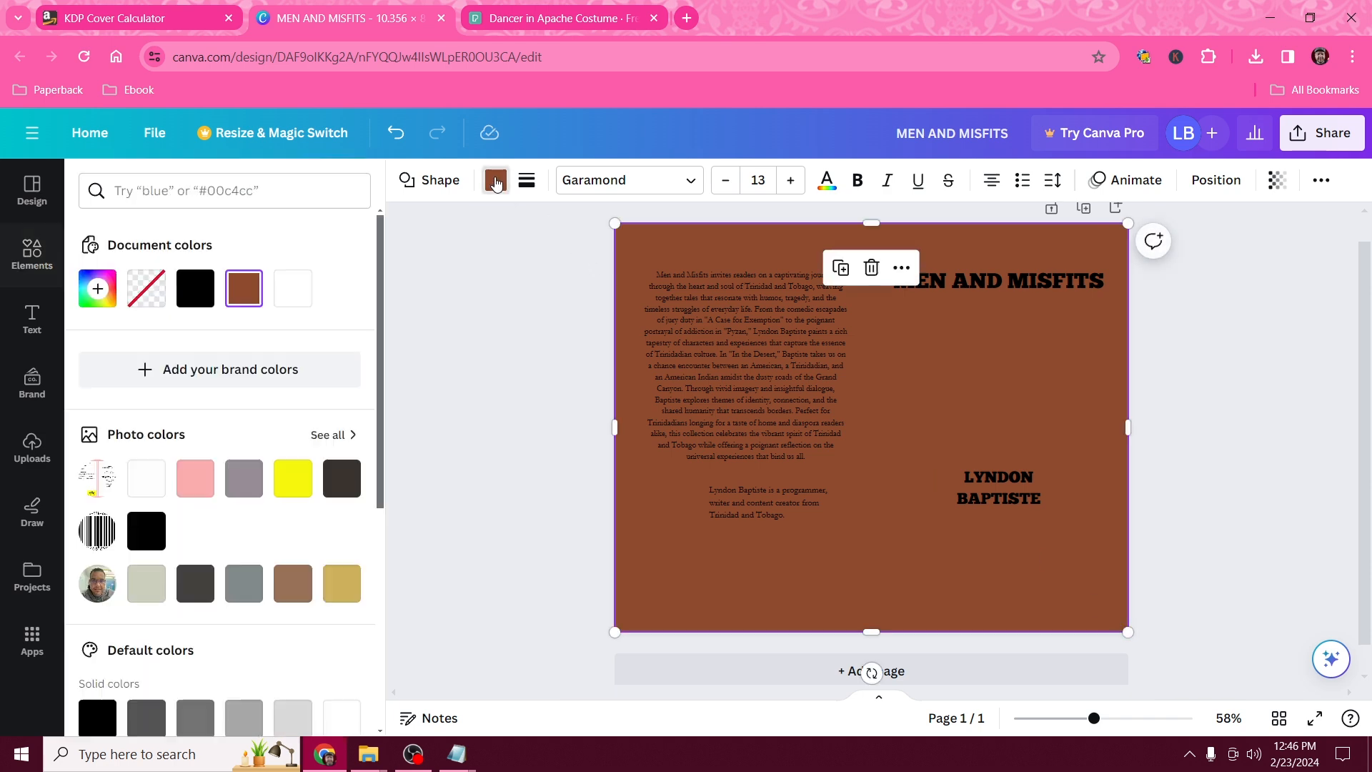
pyautogui.click(293, 288)
pyautogui.click(658, 251)
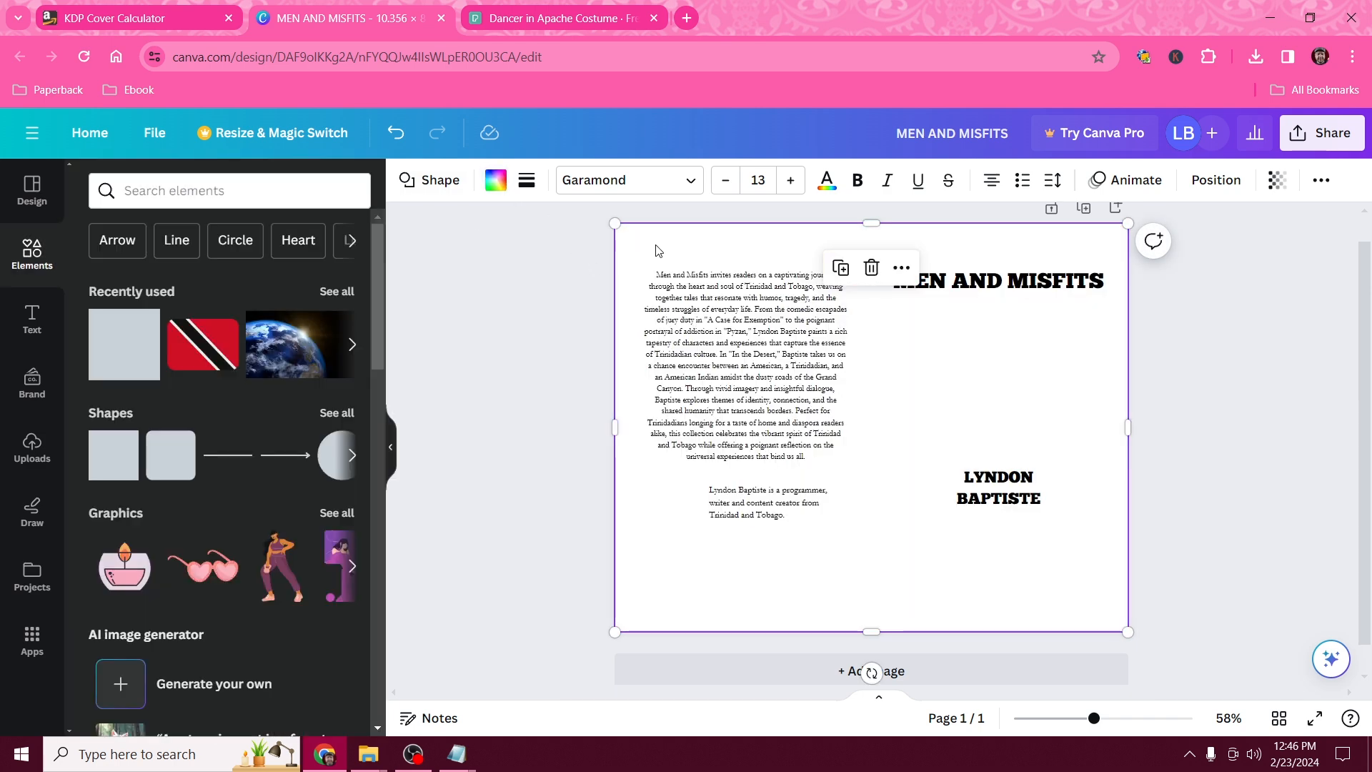
# Send the white rectangle behind the text, photos and barcode, leaving it one layer above the KDP template
pyautogui.click(1215, 182)
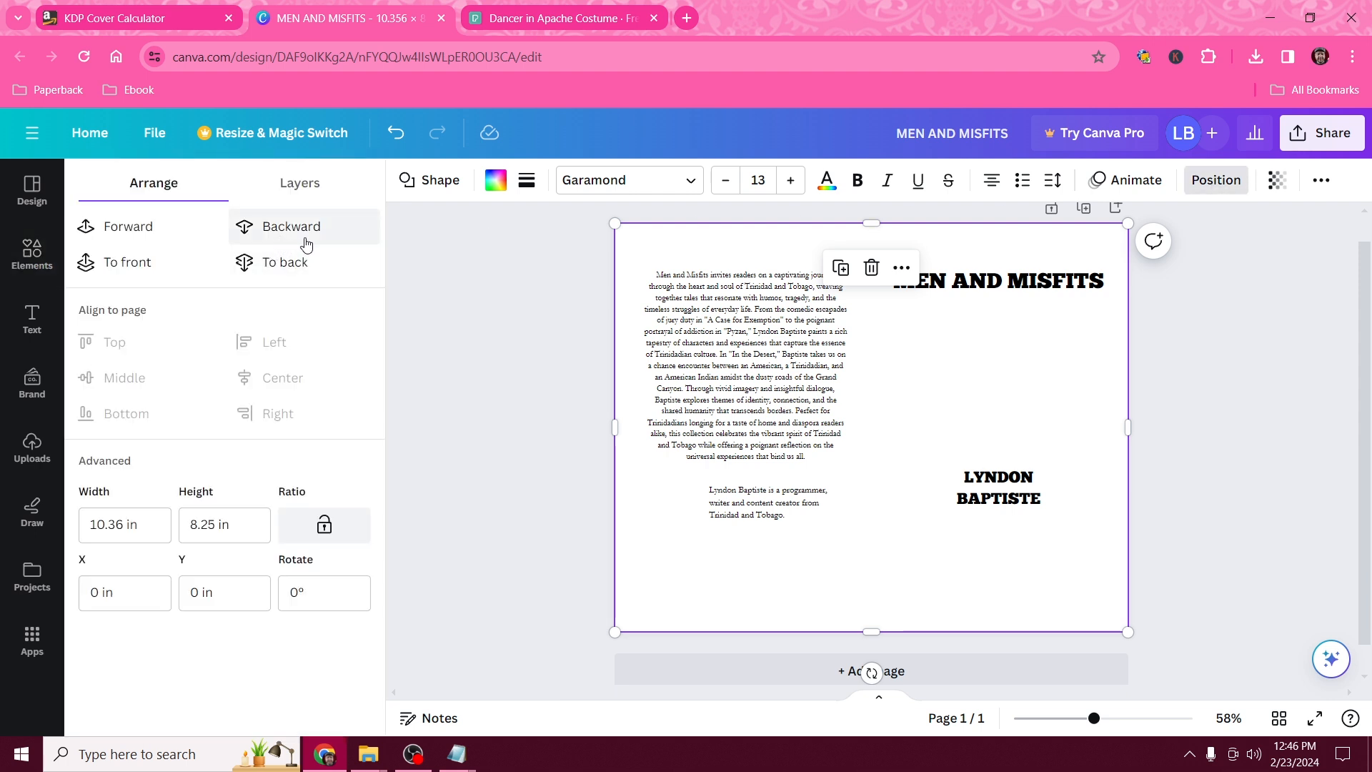
pyautogui.click(276, 232)
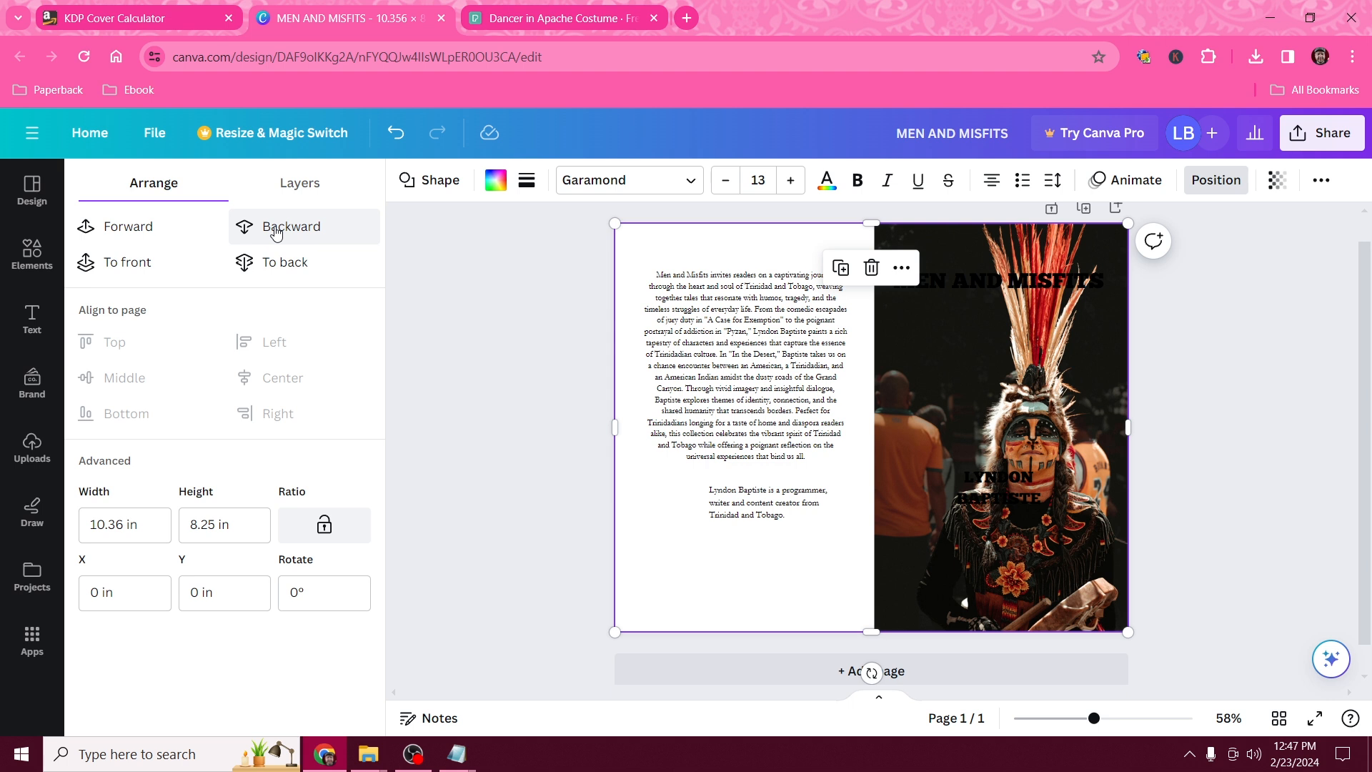
pyautogui.click(277, 233)
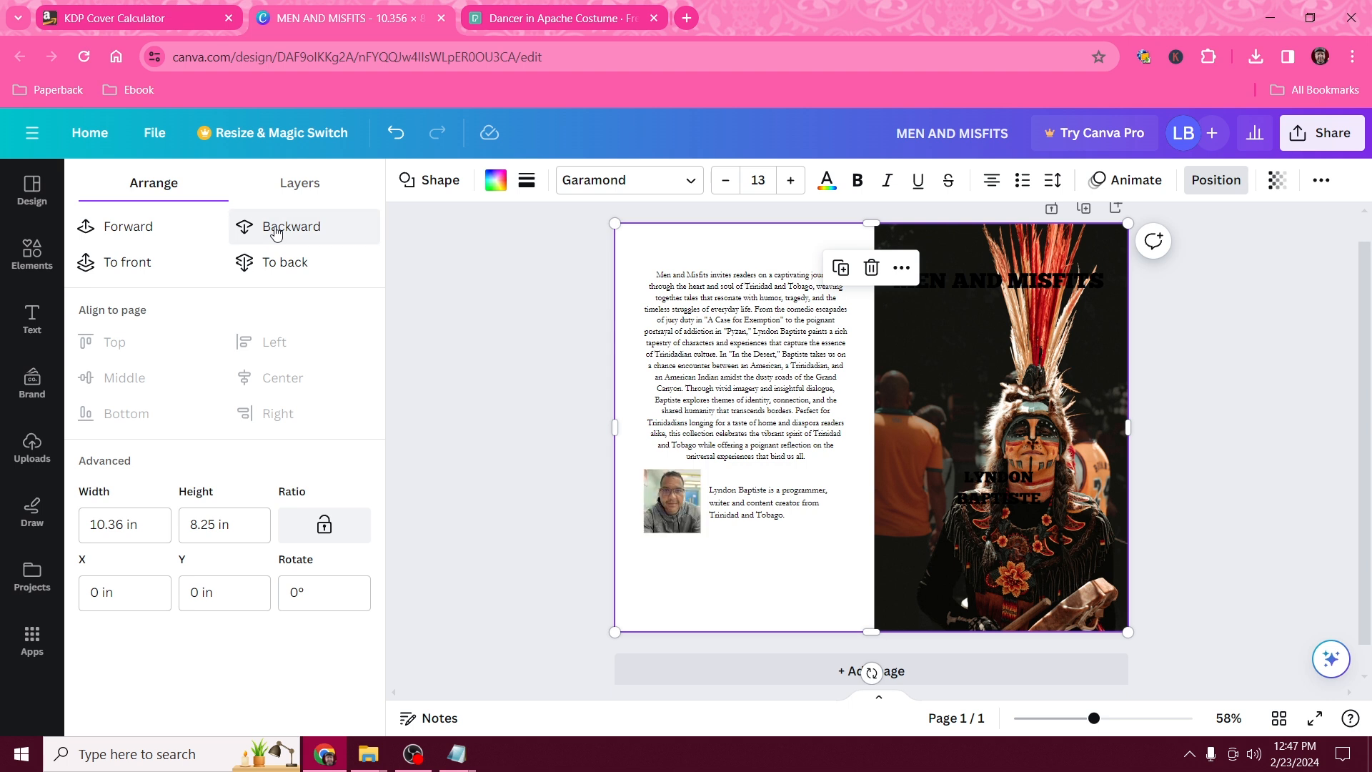
pyautogui.click(277, 232)
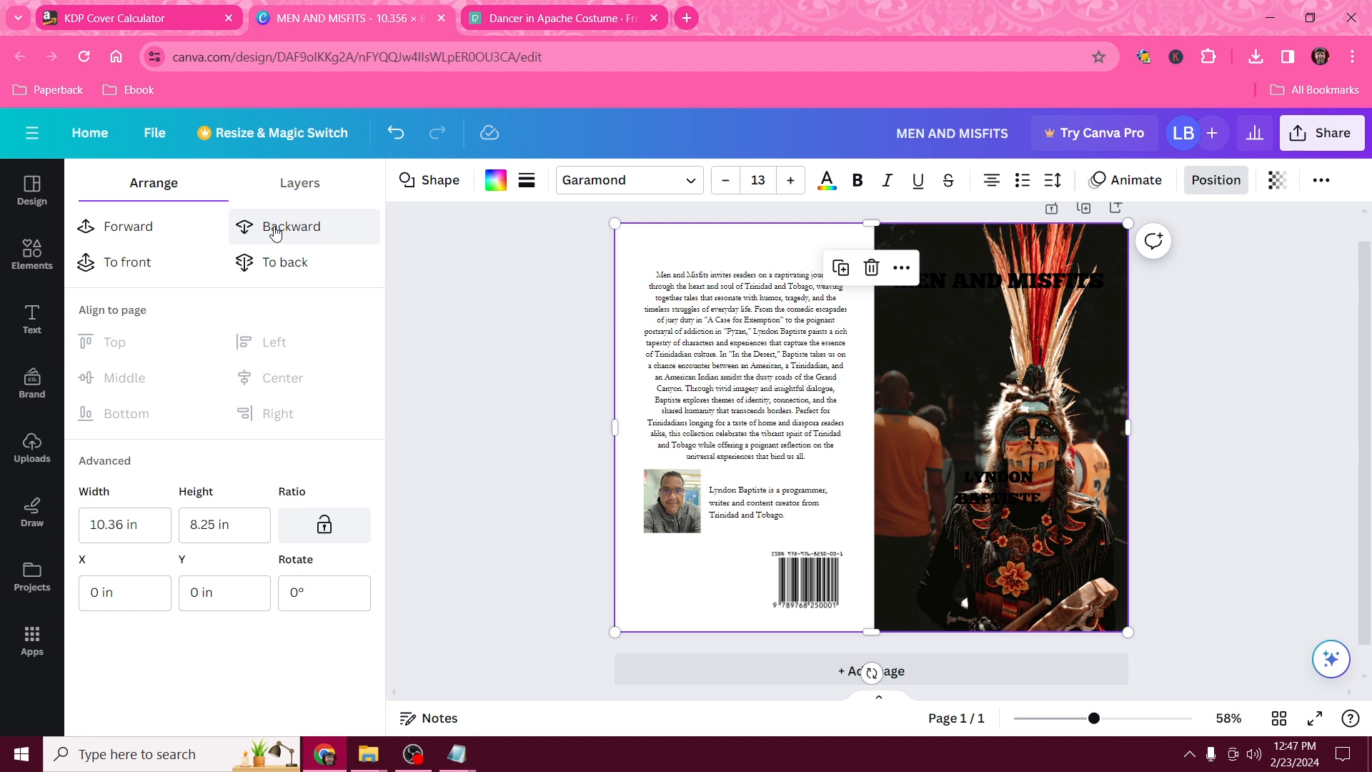
pyautogui.click(277, 232)
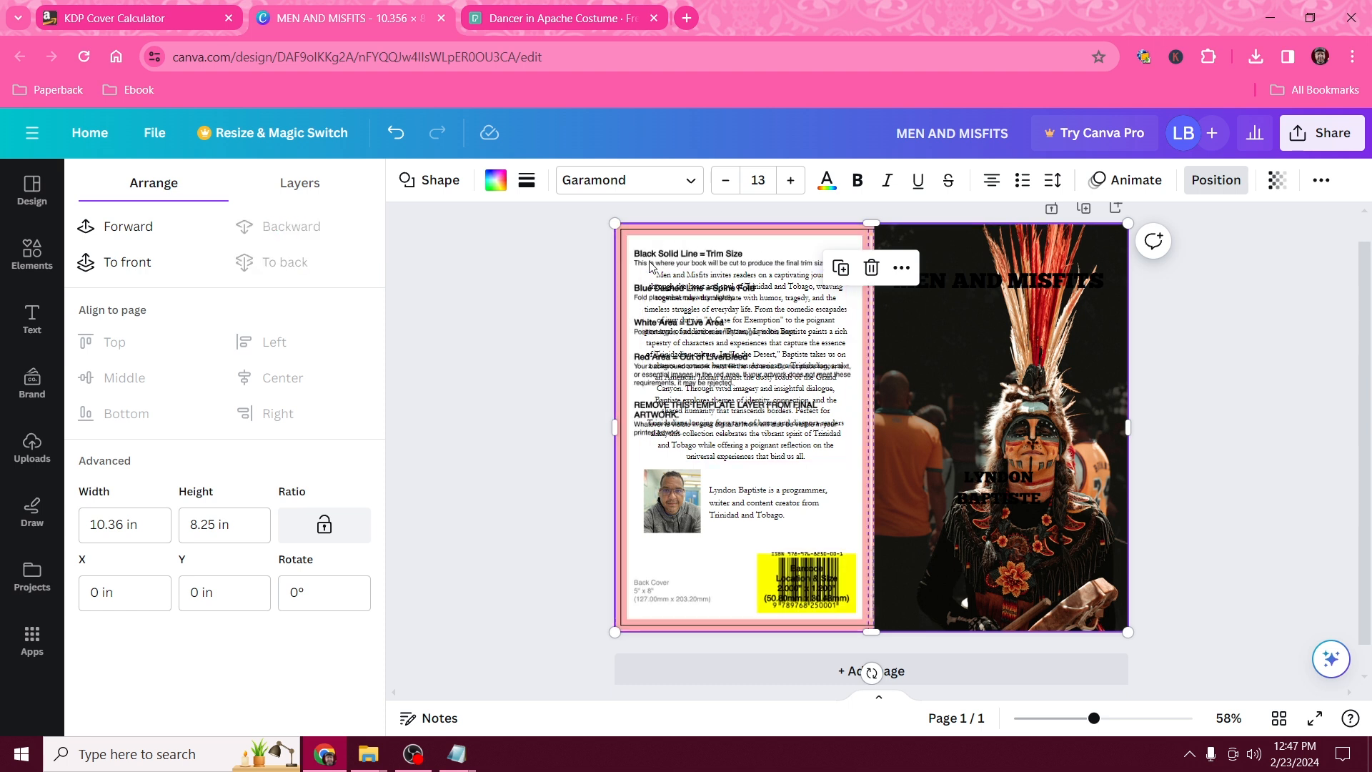
pyautogui.click(127, 232)
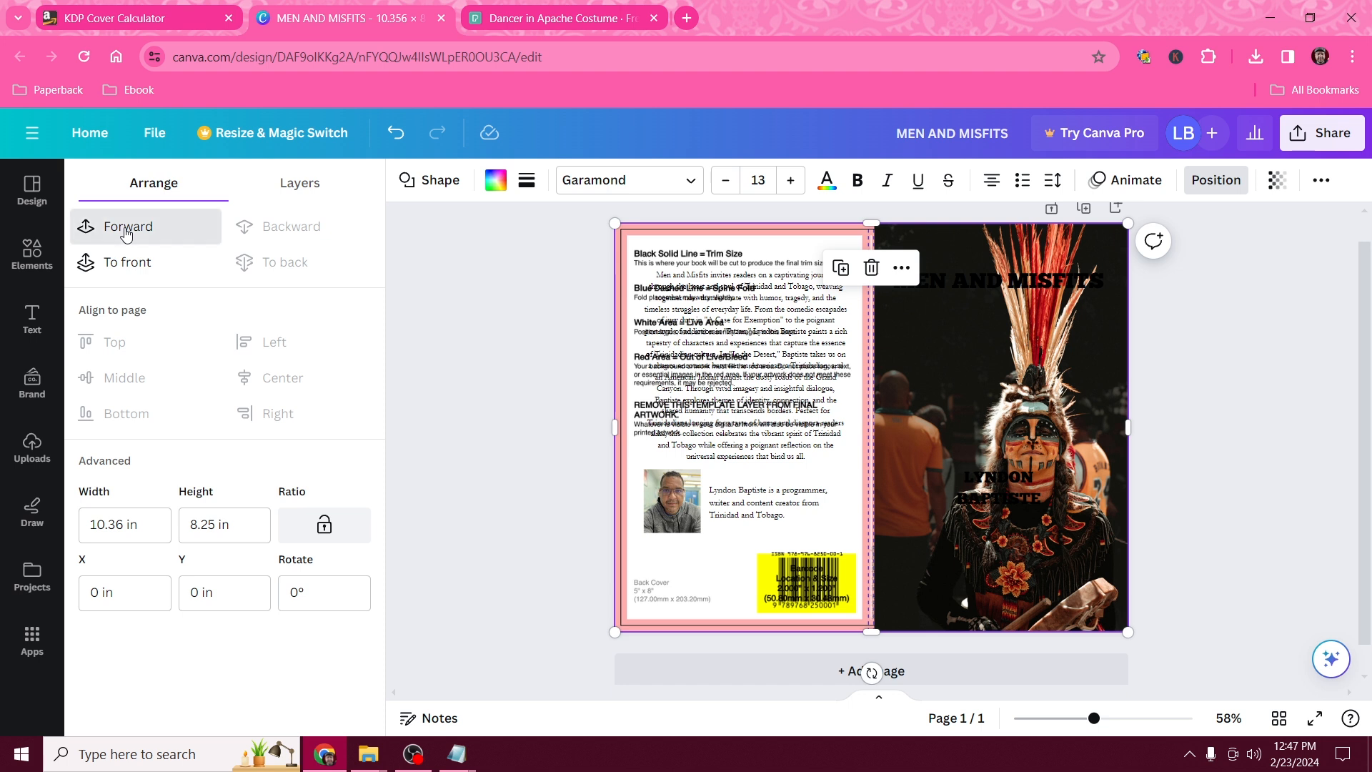
pyautogui.click(470, 395)
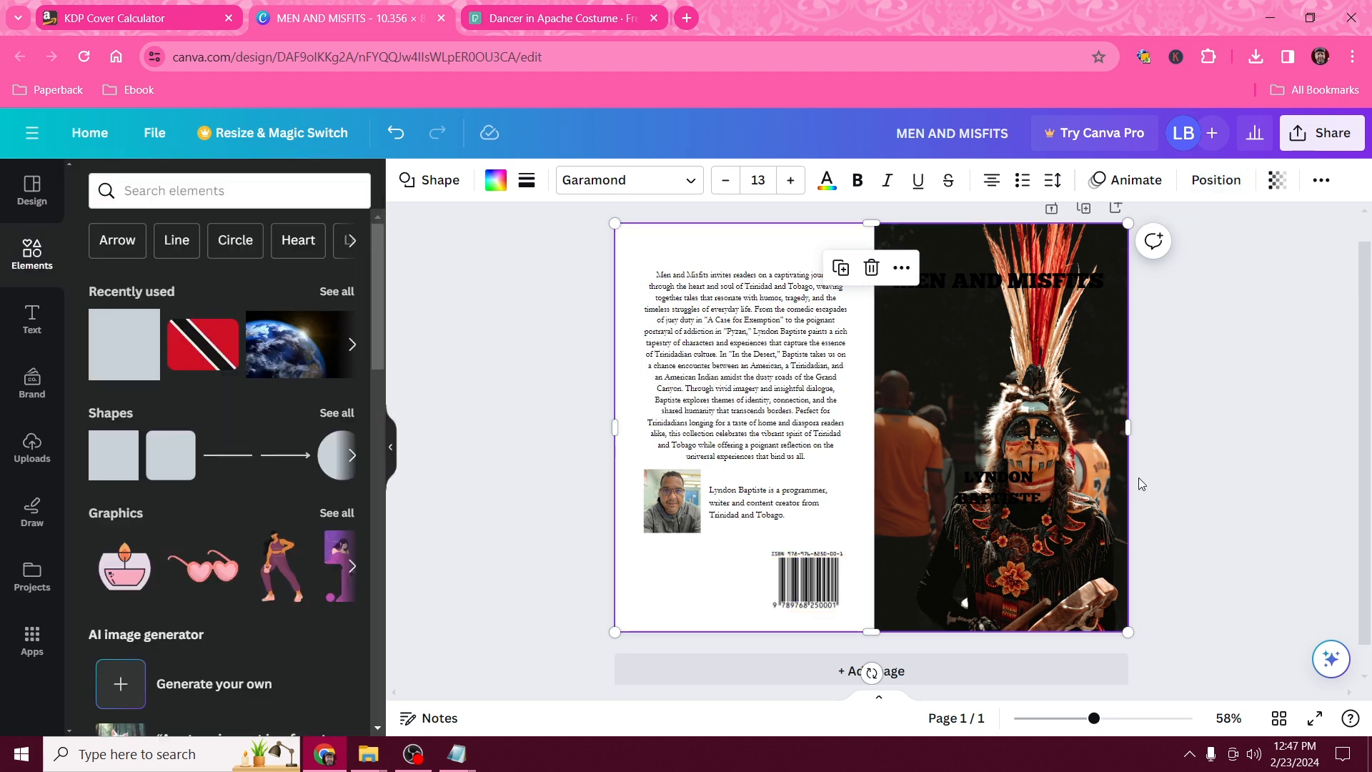
pyautogui.click(680, 608)
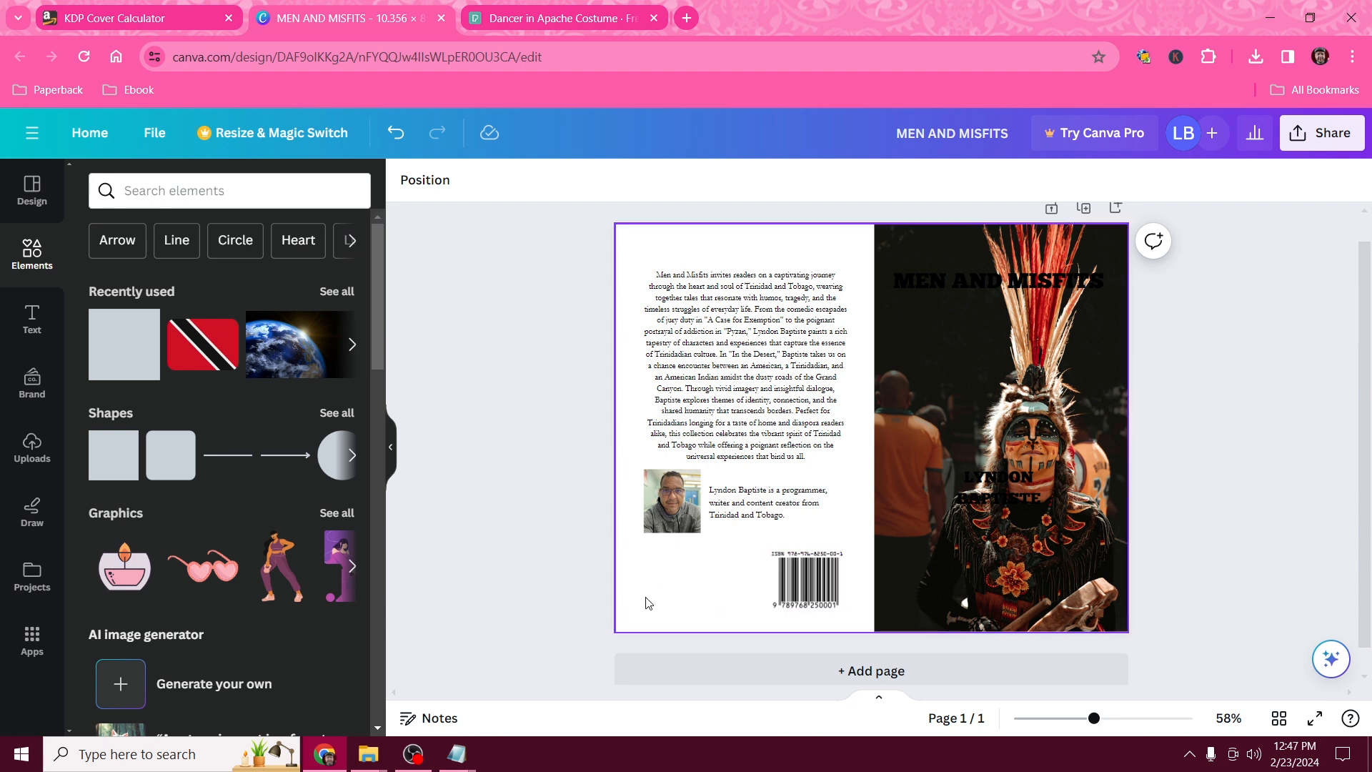
pyautogui.click(36, 326)
pyautogui.click(229, 240)
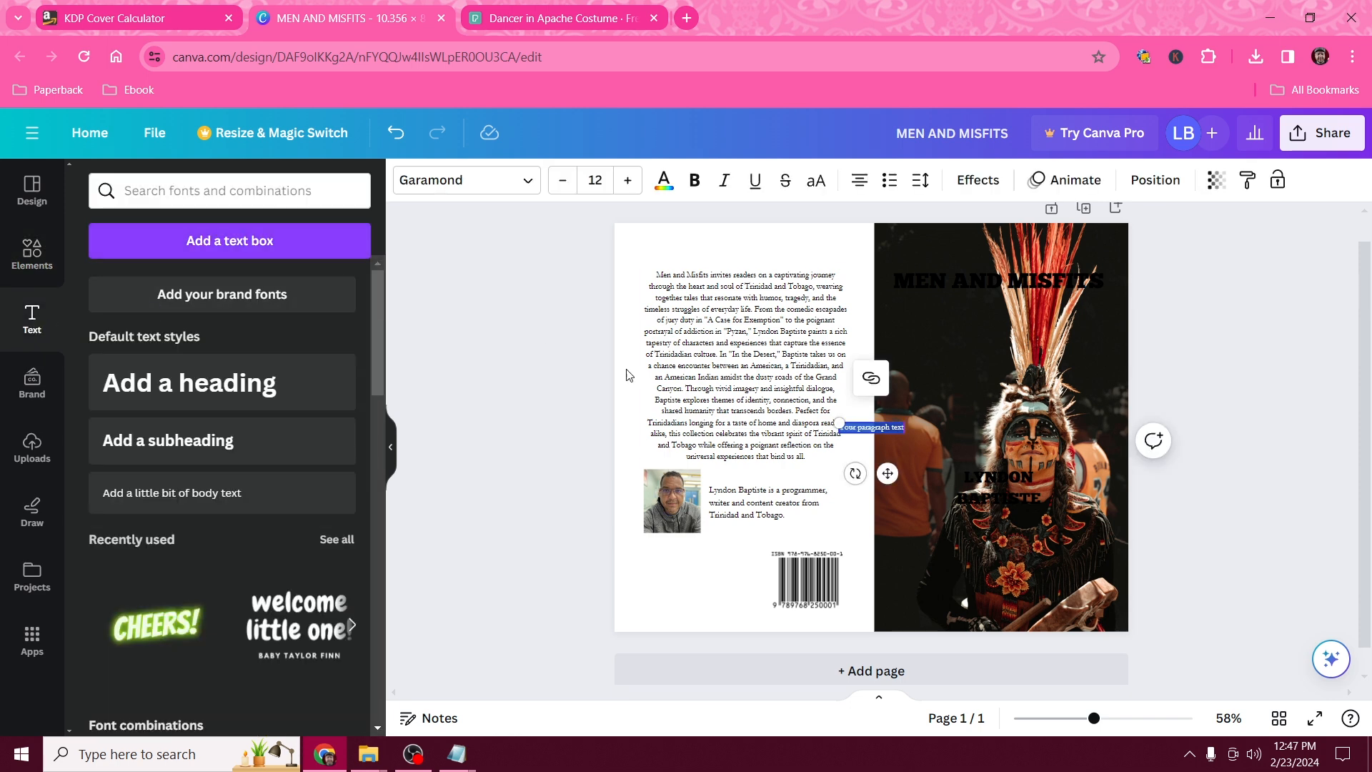
pyautogui.write('SOTBAKE PRODUCTIONS WWW.SOTBAKE.COM')
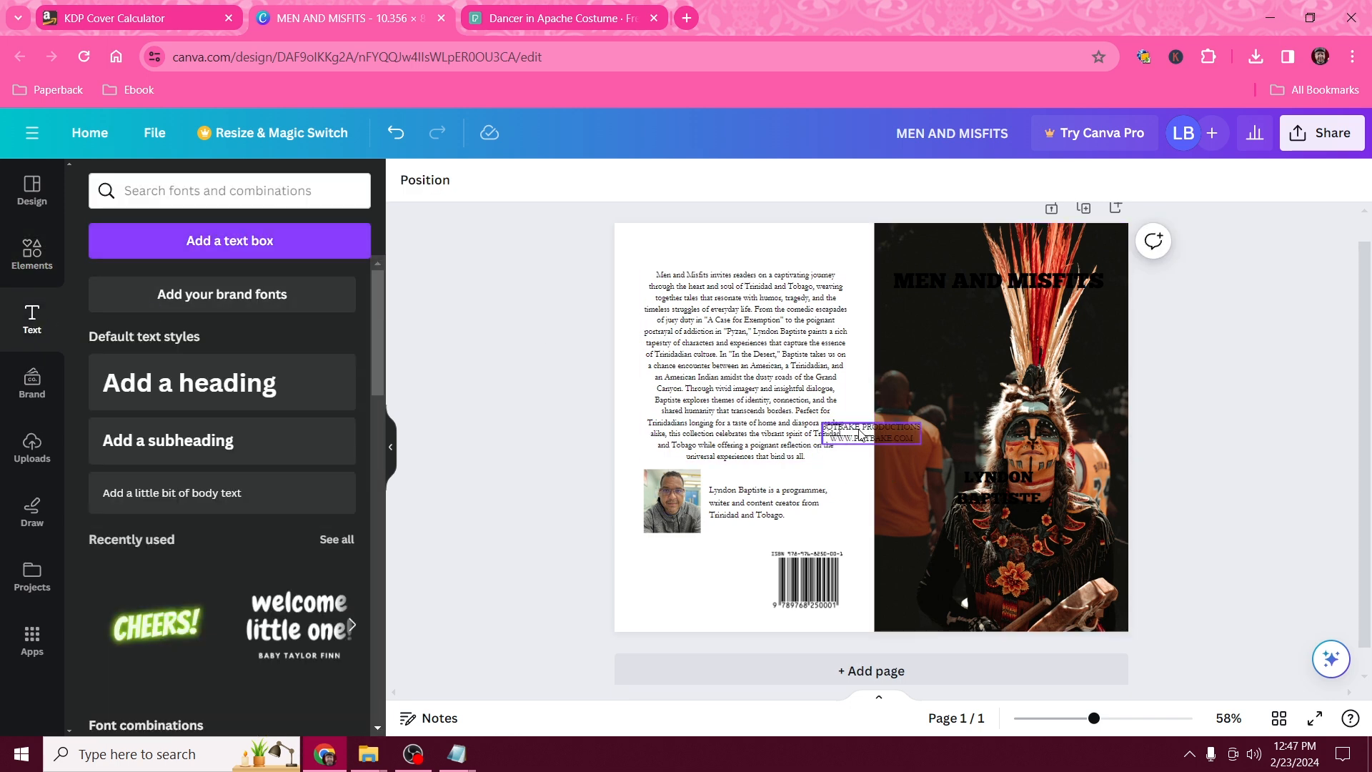
pyautogui.moveTo(856, 434); pyautogui.dragTo(677, 595)
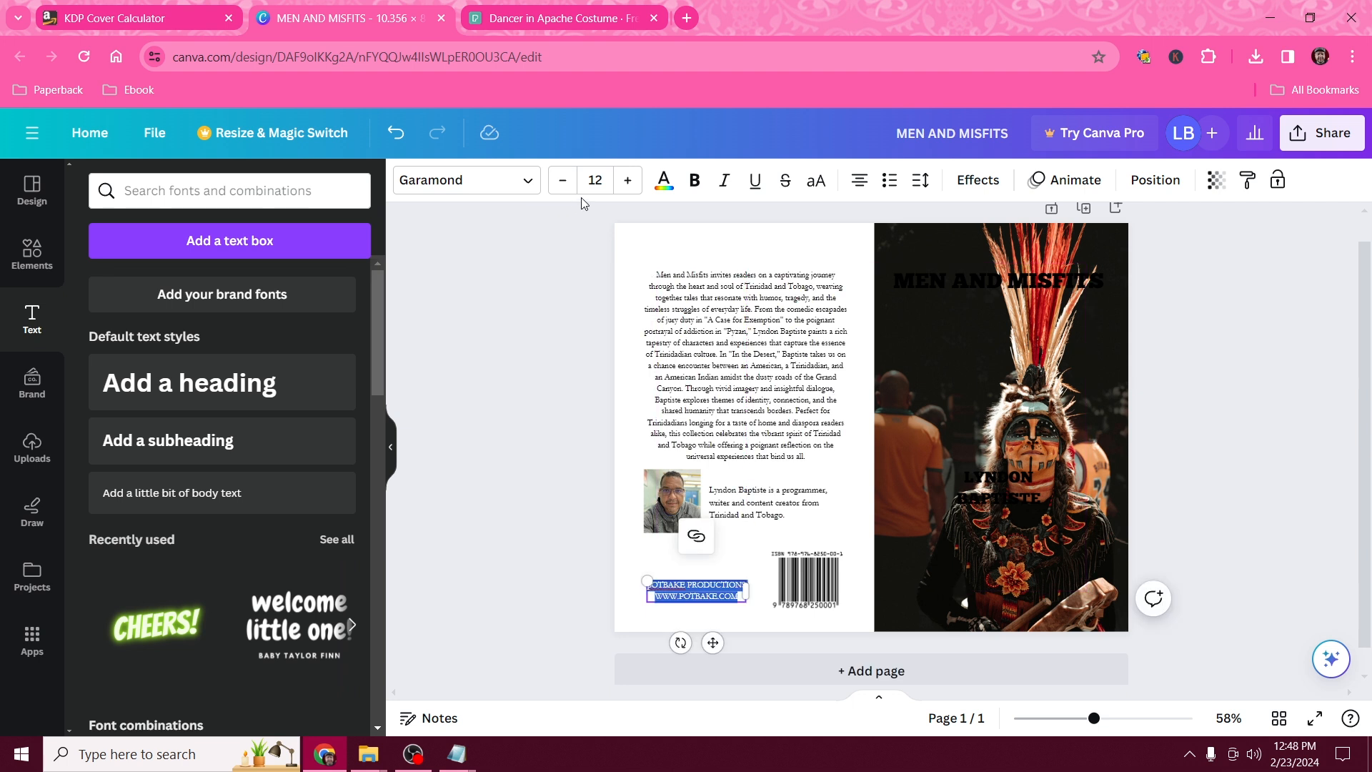
pyautogui.click(635, 186)
pyautogui.click(635, 186)
pyautogui.click(635, 186)
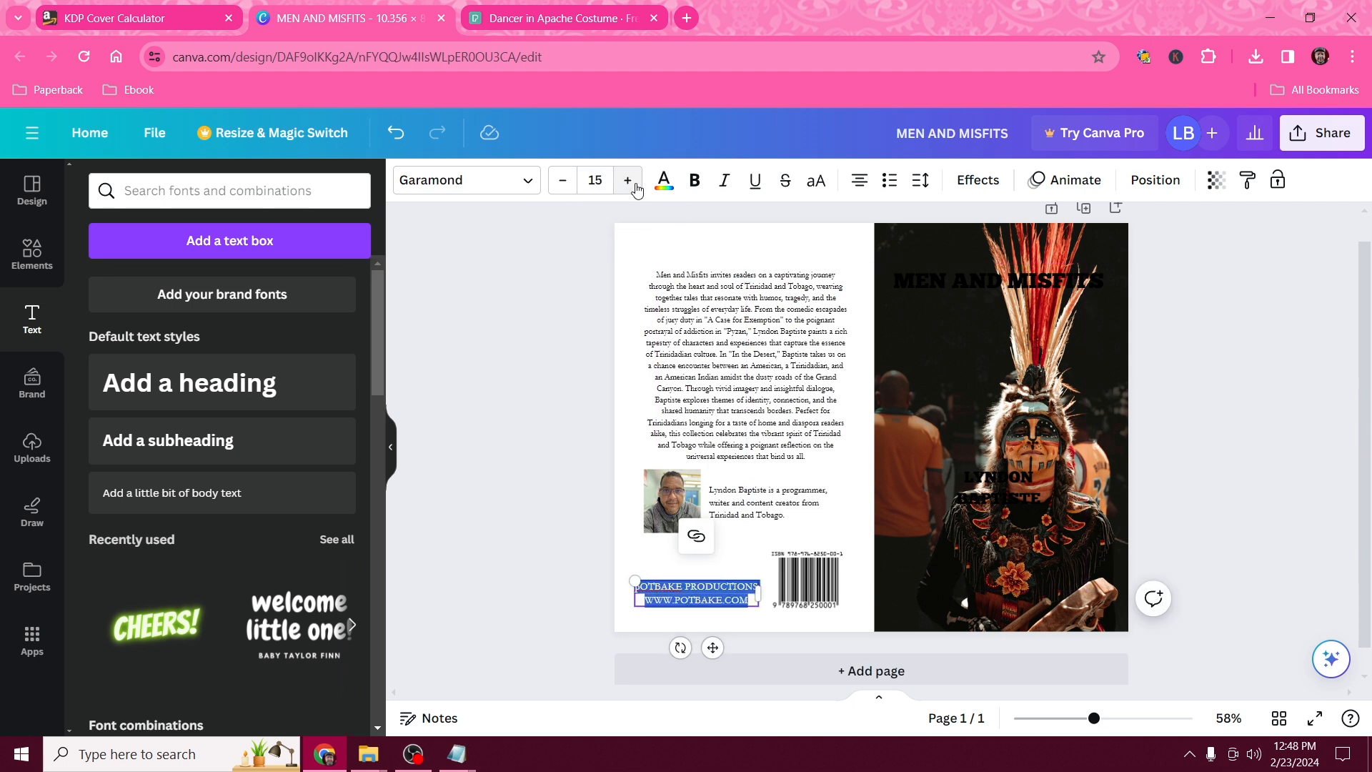
pyautogui.click(593, 404)
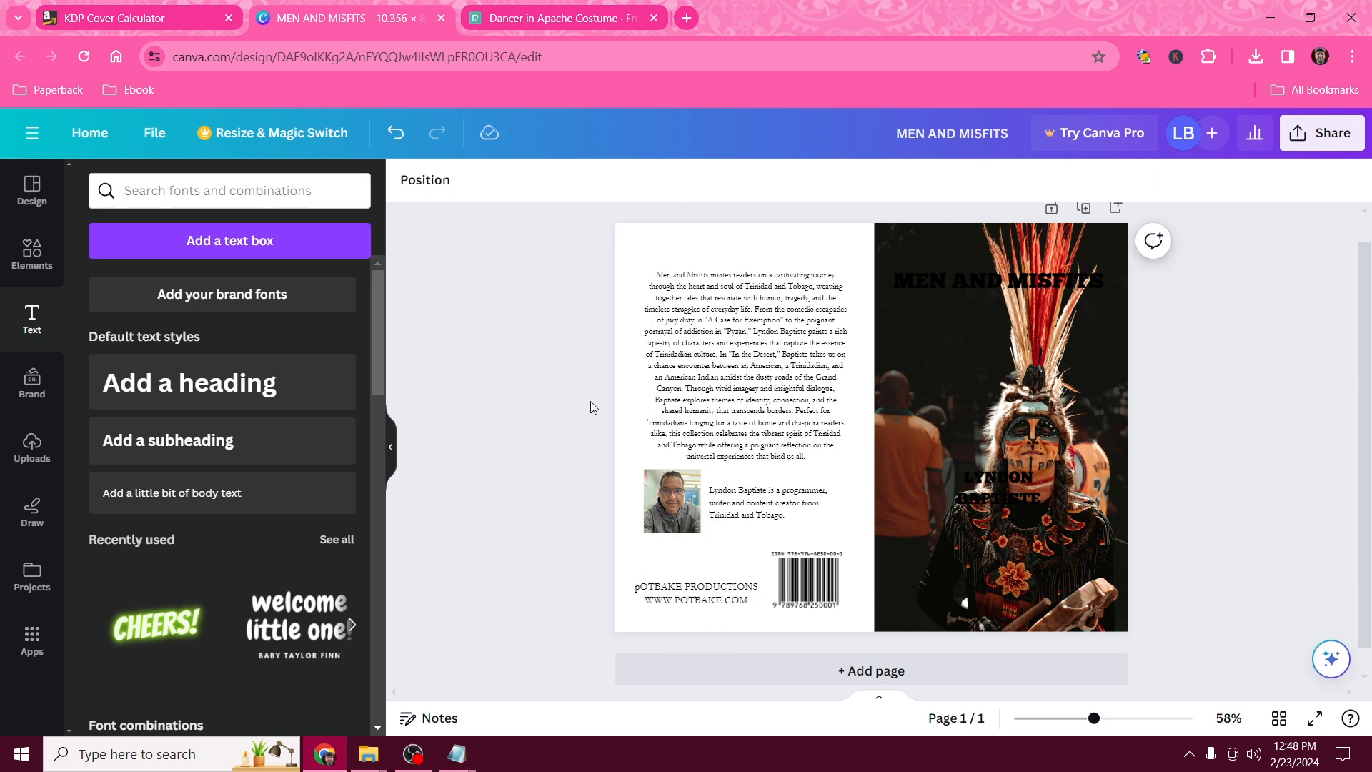
# Correct the publisher text's first letter to a capital P, and make both lines bold and left-aligned
pyautogui.click(672, 599)
pyautogui.click(653, 594)
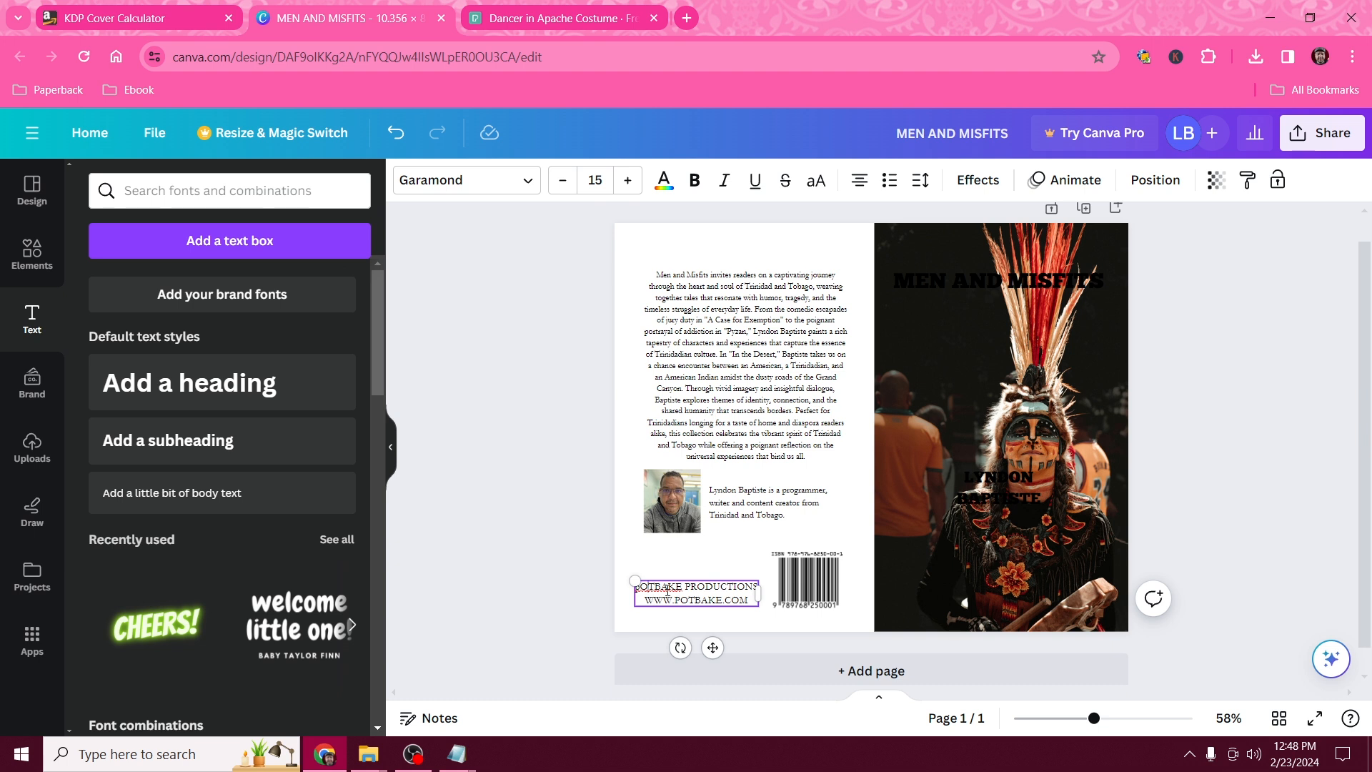
pyautogui.hotkey('ctrl', 'a')
pyautogui.click(693, 180)
pyautogui.click(859, 180)
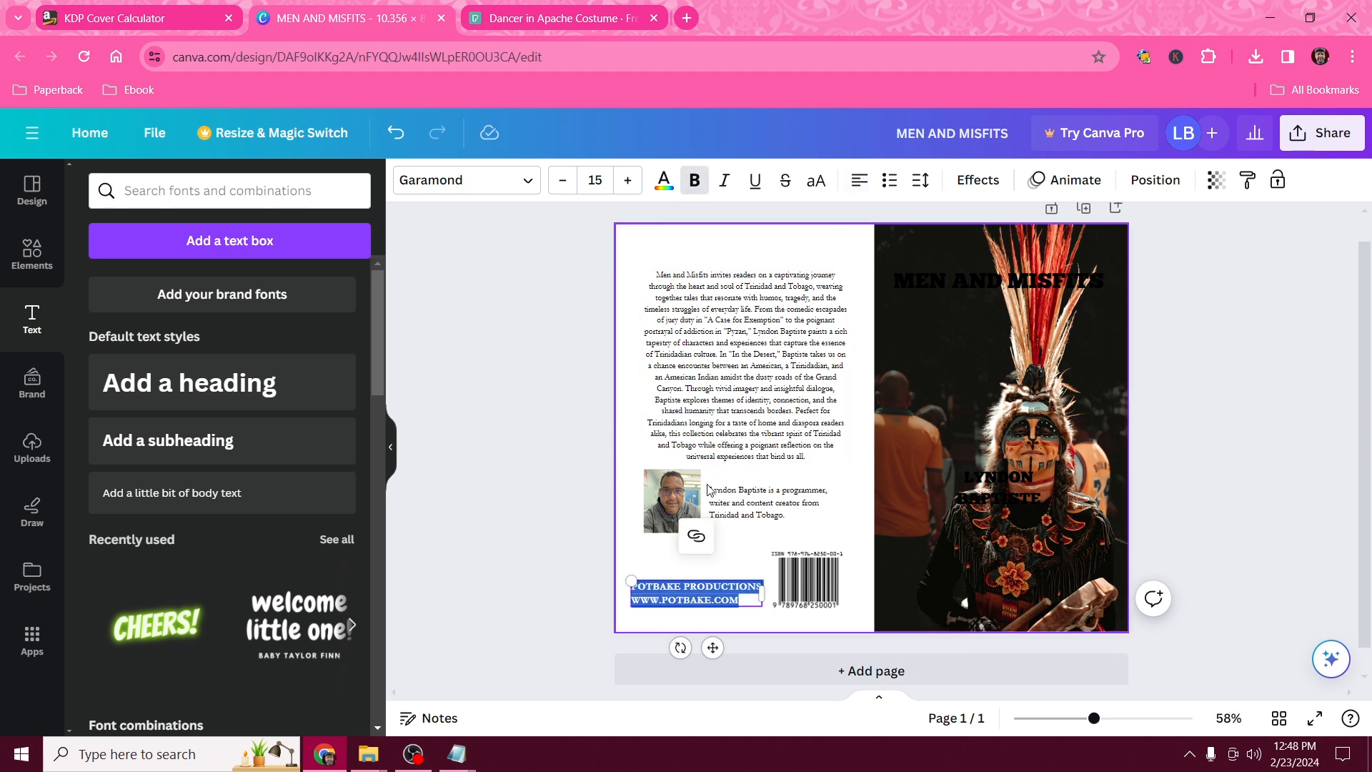
# Color the MEN AND MISFITS title yellow and stack its words on three lines at the front cover's upper left
pyautogui.doubleClick(966, 317)
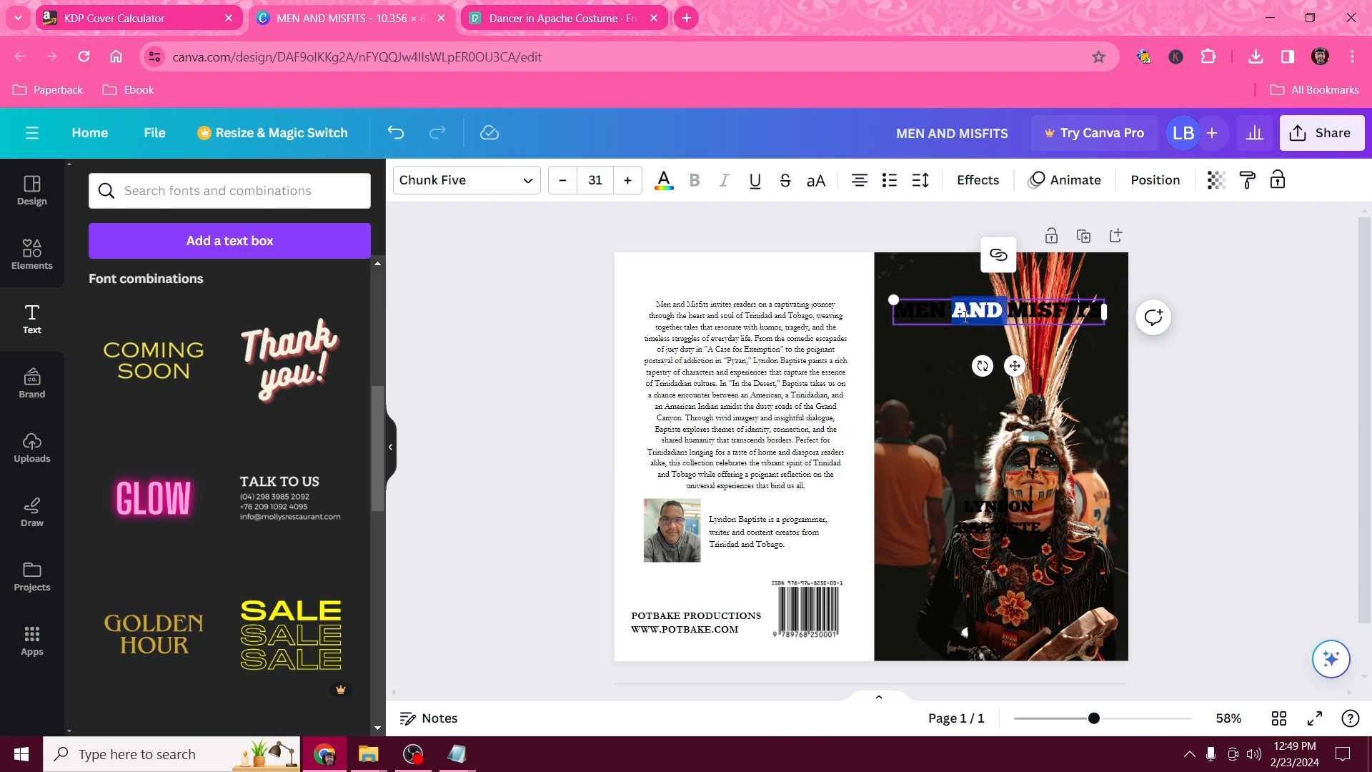
pyautogui.tripleClick(966, 317)
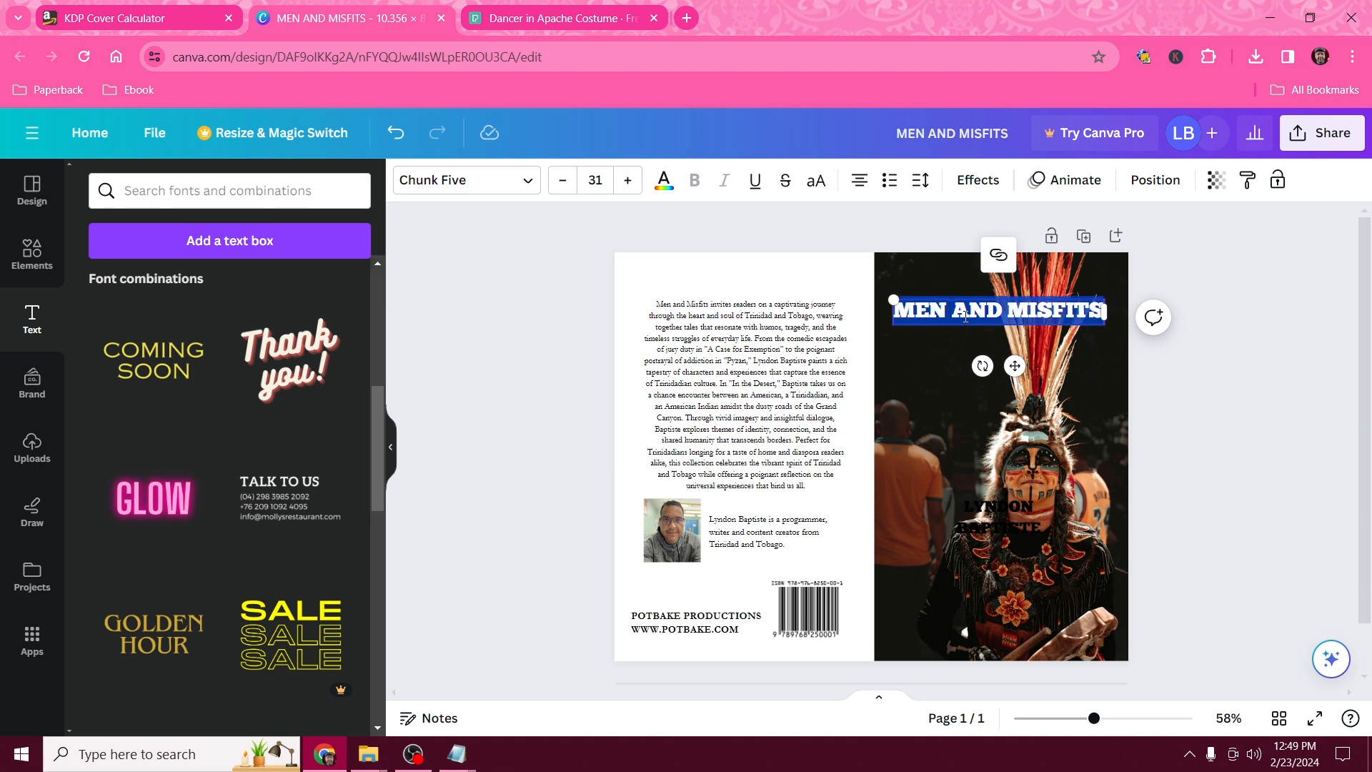
pyautogui.click(664, 185)
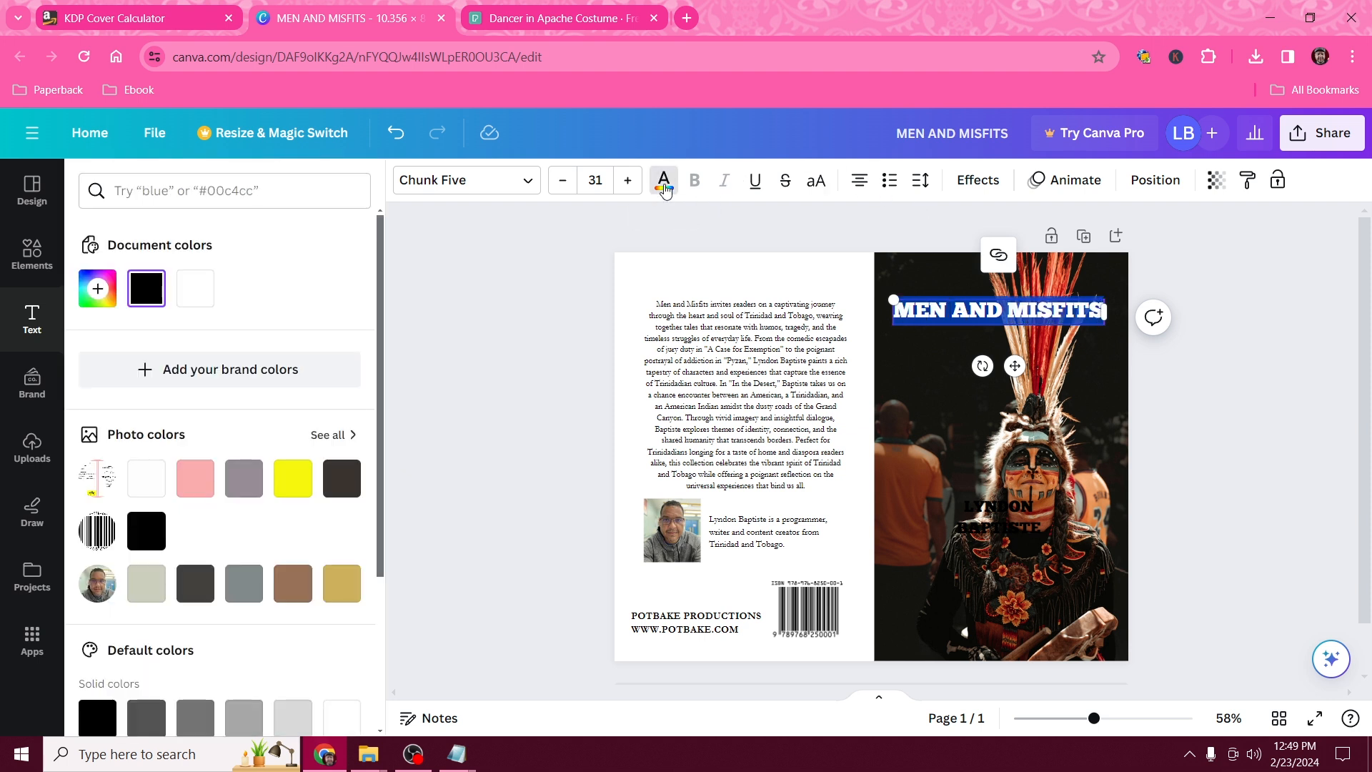
pyautogui.click(303, 489)
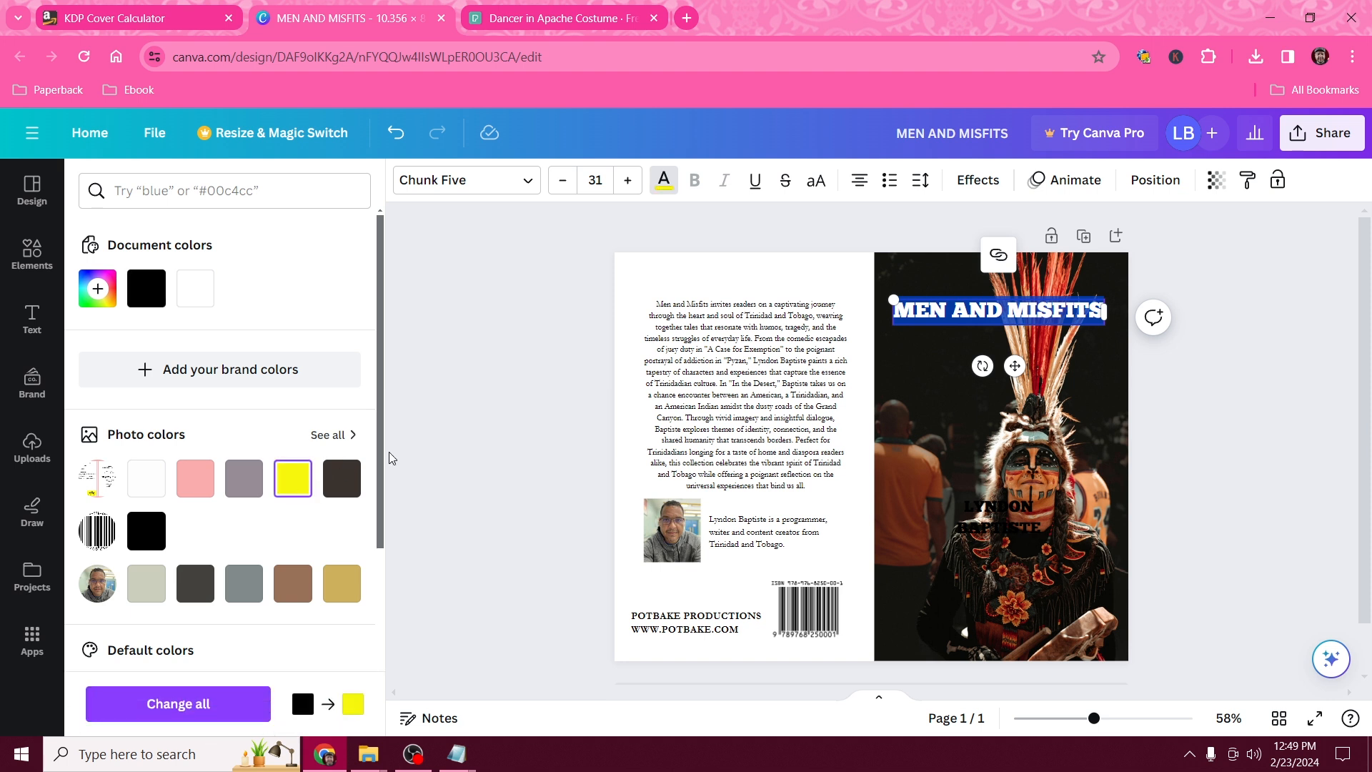
pyautogui.click(957, 315)
pyautogui.hotkey('ctrl', 'z')
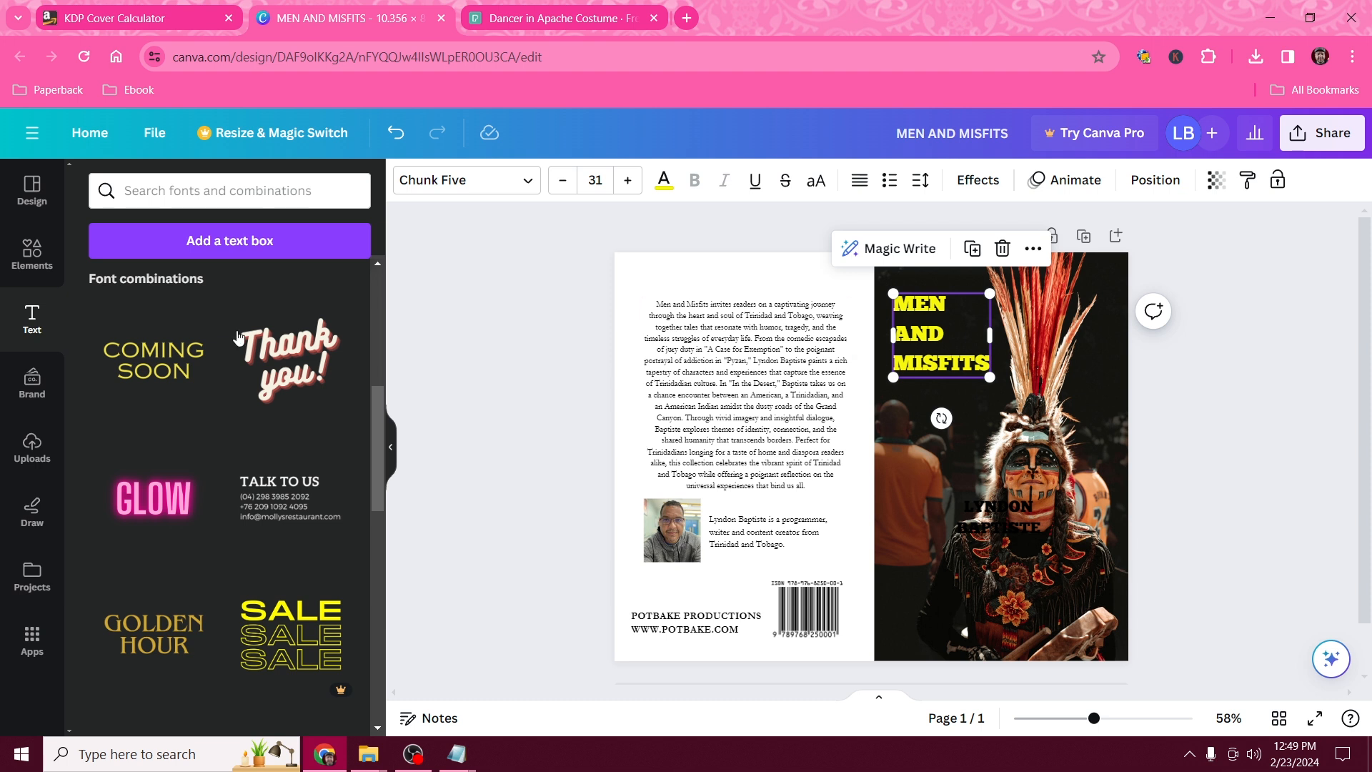
# Color the author name on the front cover the same yellow as the title
pyautogui.click(1009, 527)
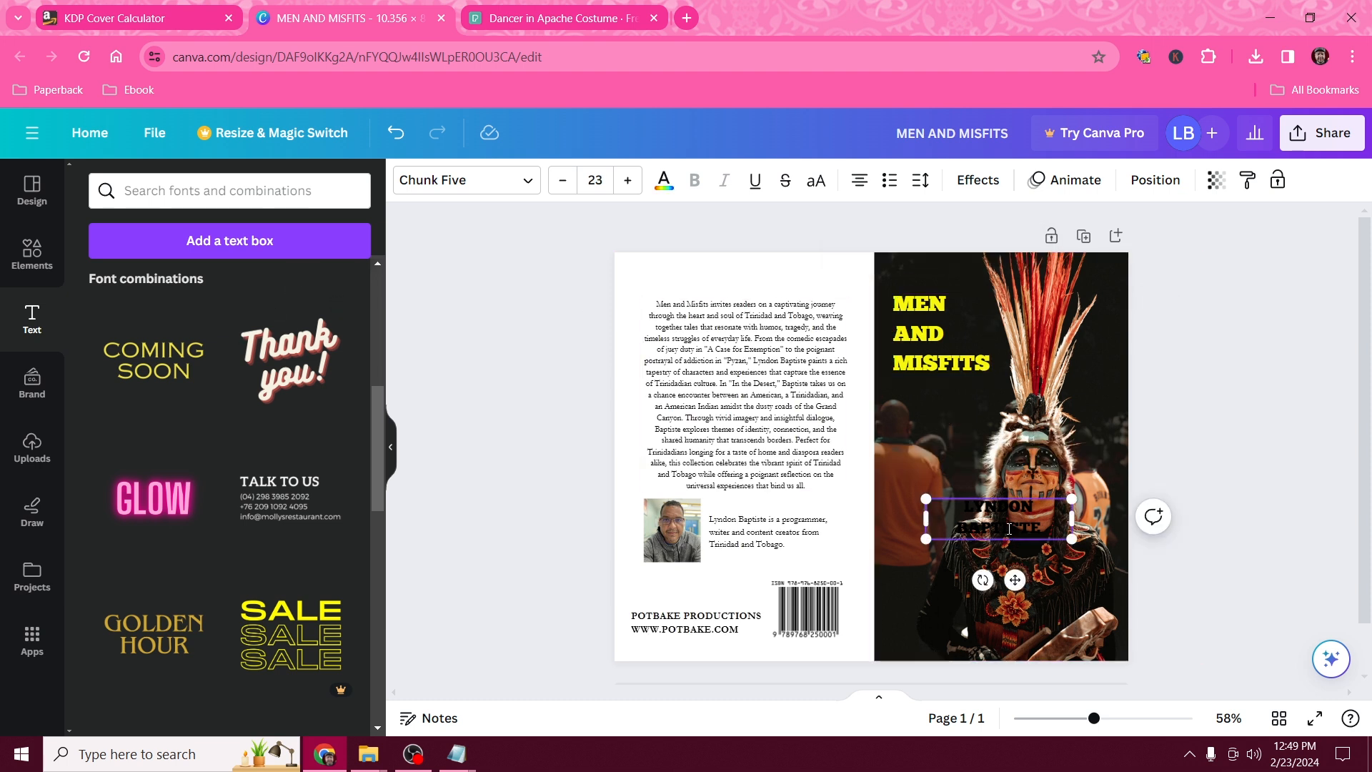
pyautogui.click(1009, 527)
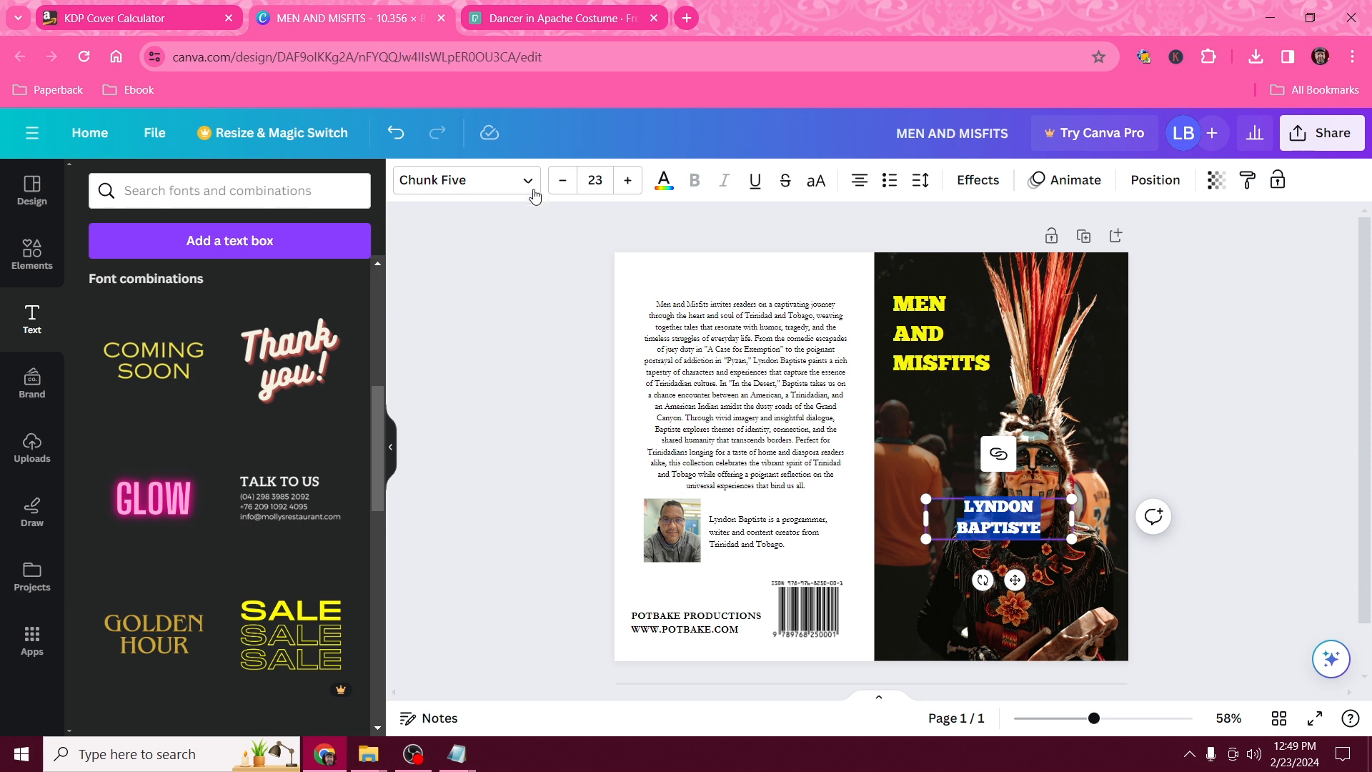
pyautogui.click(664, 182)
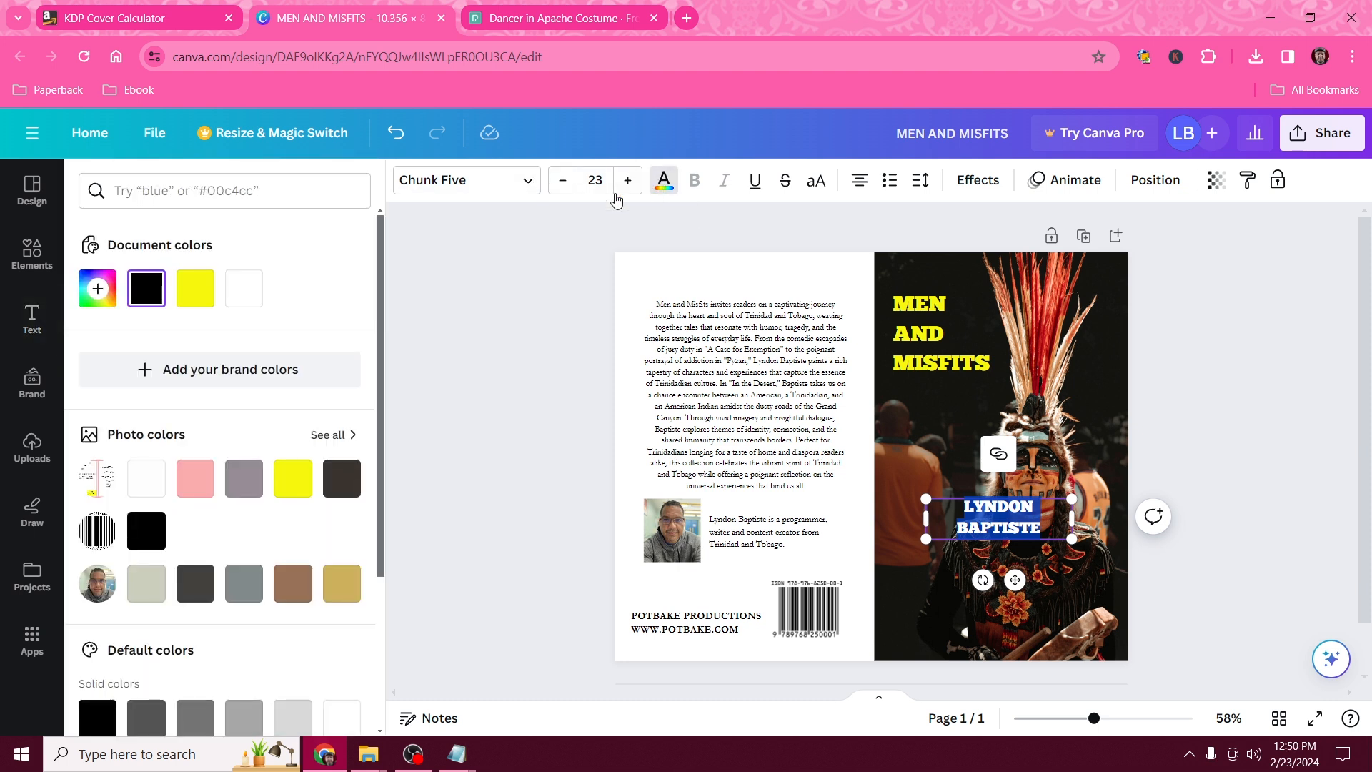
pyautogui.click(199, 290)
pyautogui.press('Escape')
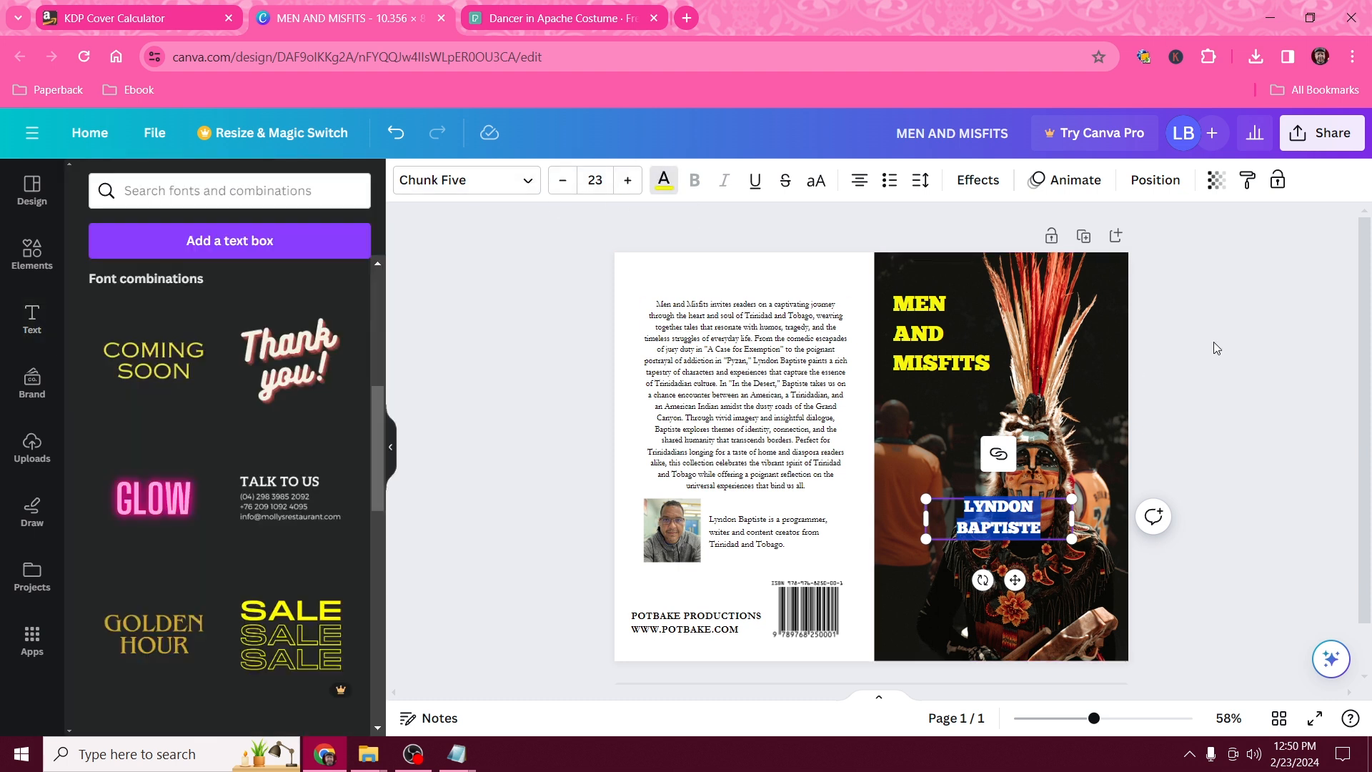
pyautogui.click(1285, 418)
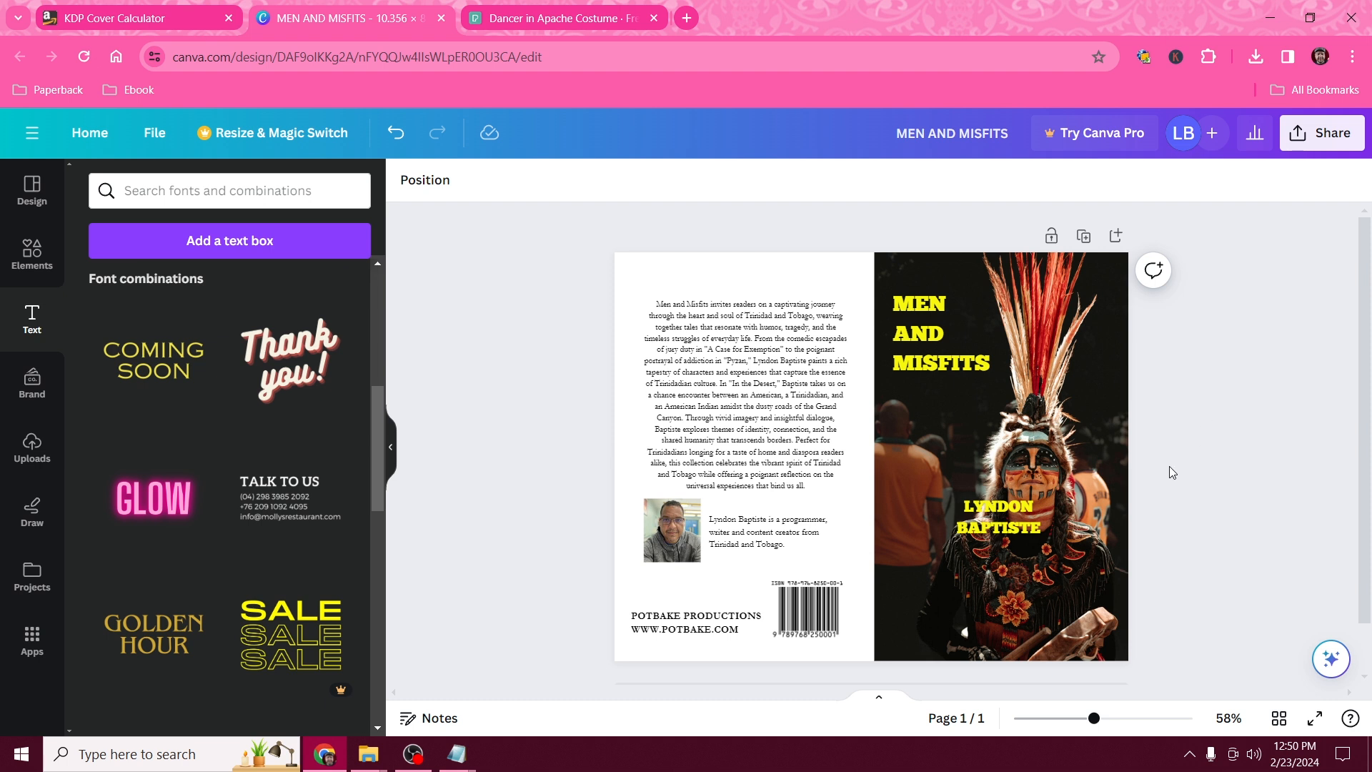
# Move the author name beneath the stacked title, beside the dancer's face, and left-align its two lines
pyautogui.moveTo(998, 516); pyautogui.dragTo(931, 479)
pyautogui.doubleClick(932, 479)
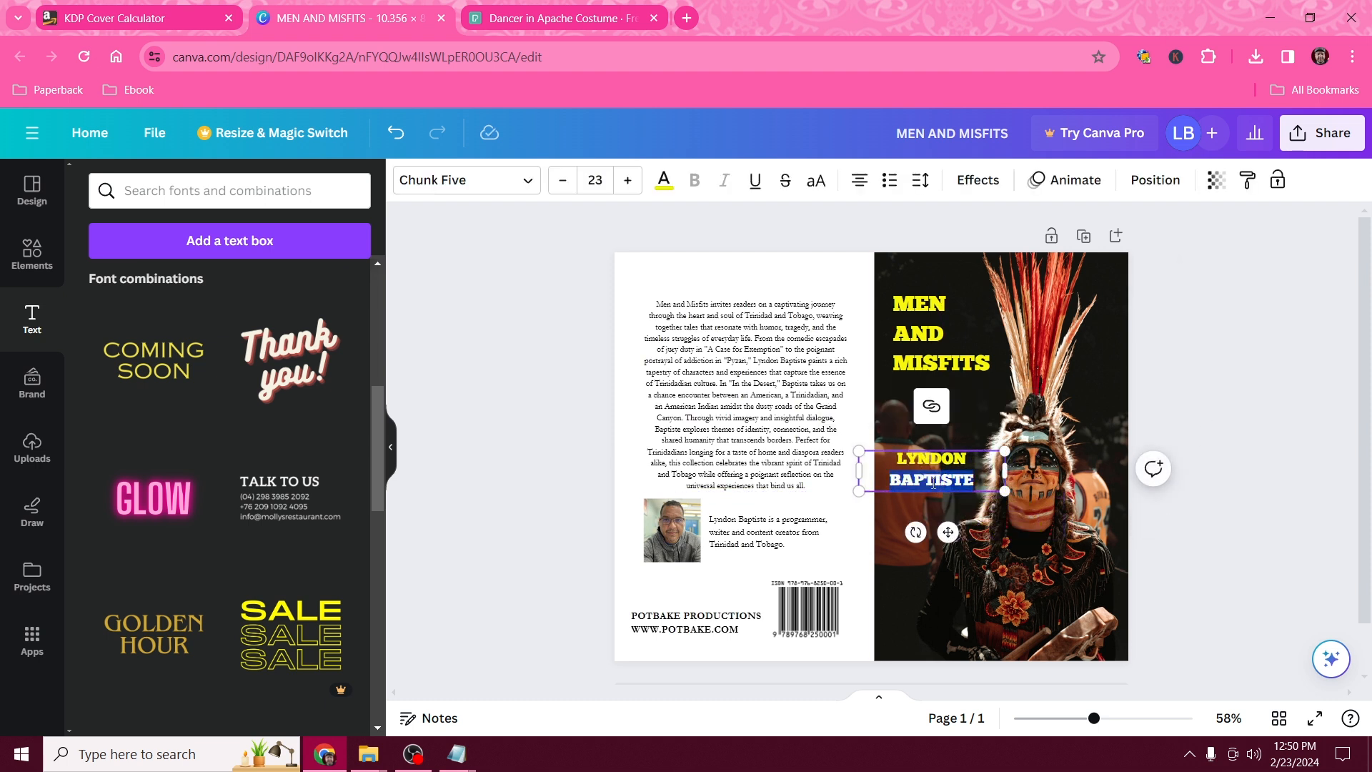
pyautogui.hotkey('ctrl', 'a')
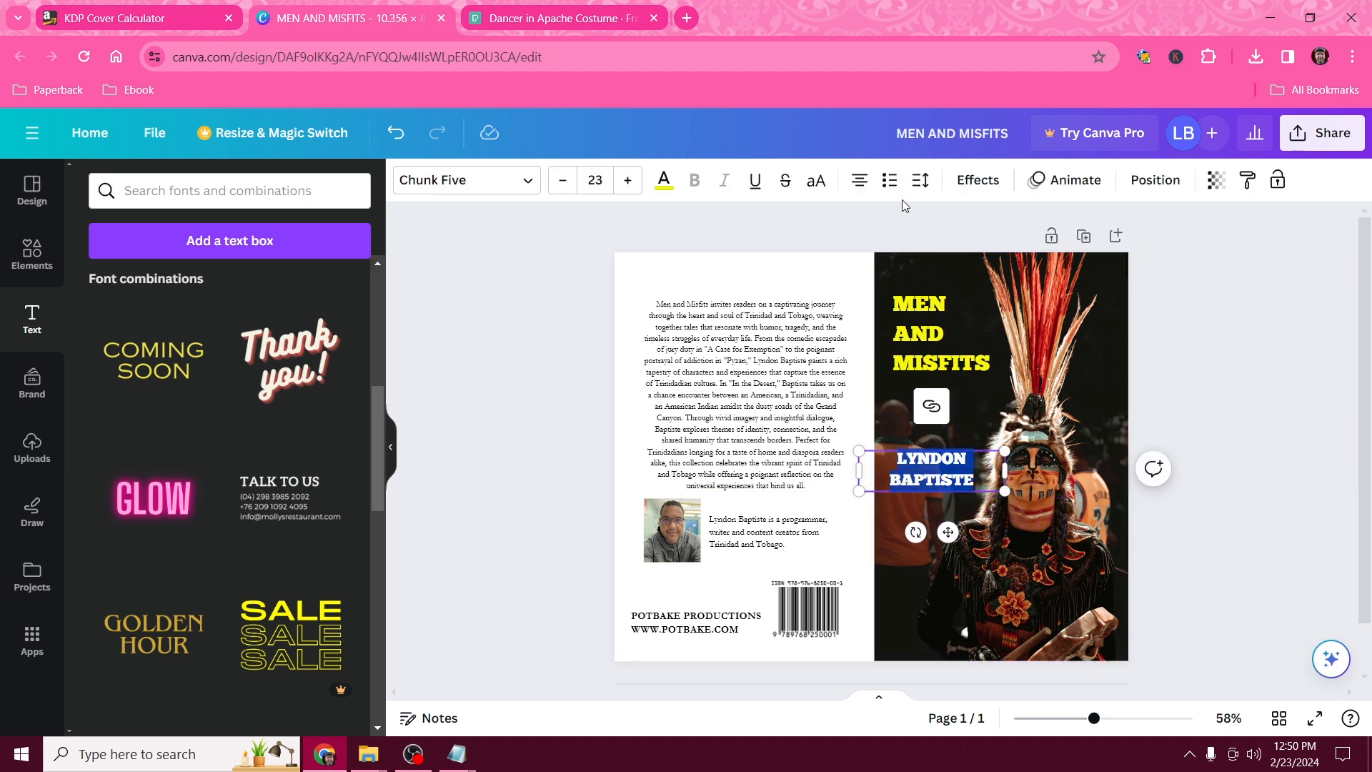
pyautogui.click(859, 179)
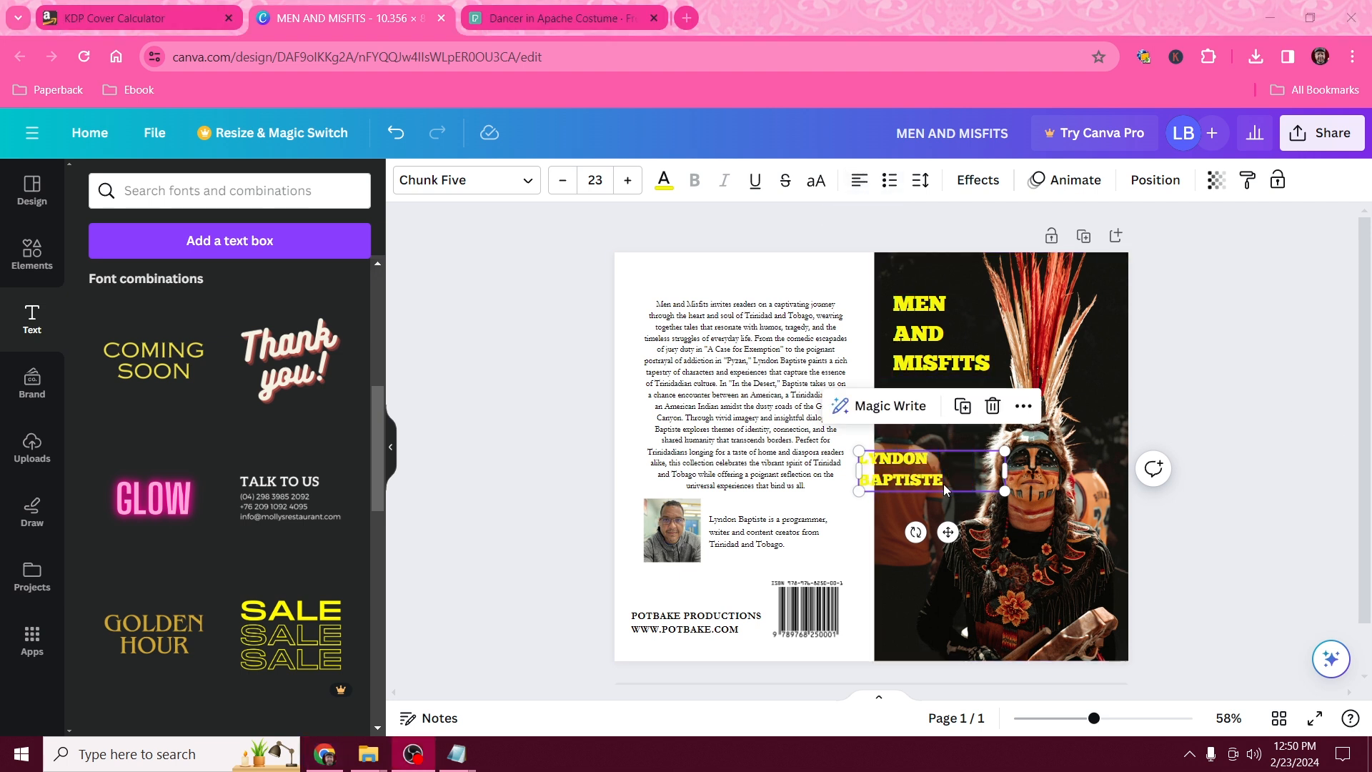
# Fit the author name on one line at font size 20 and move it to the front cover's lower part, under the title
pyautogui.doubleClick(905, 477)
pyautogui.tripleClick(906, 477)
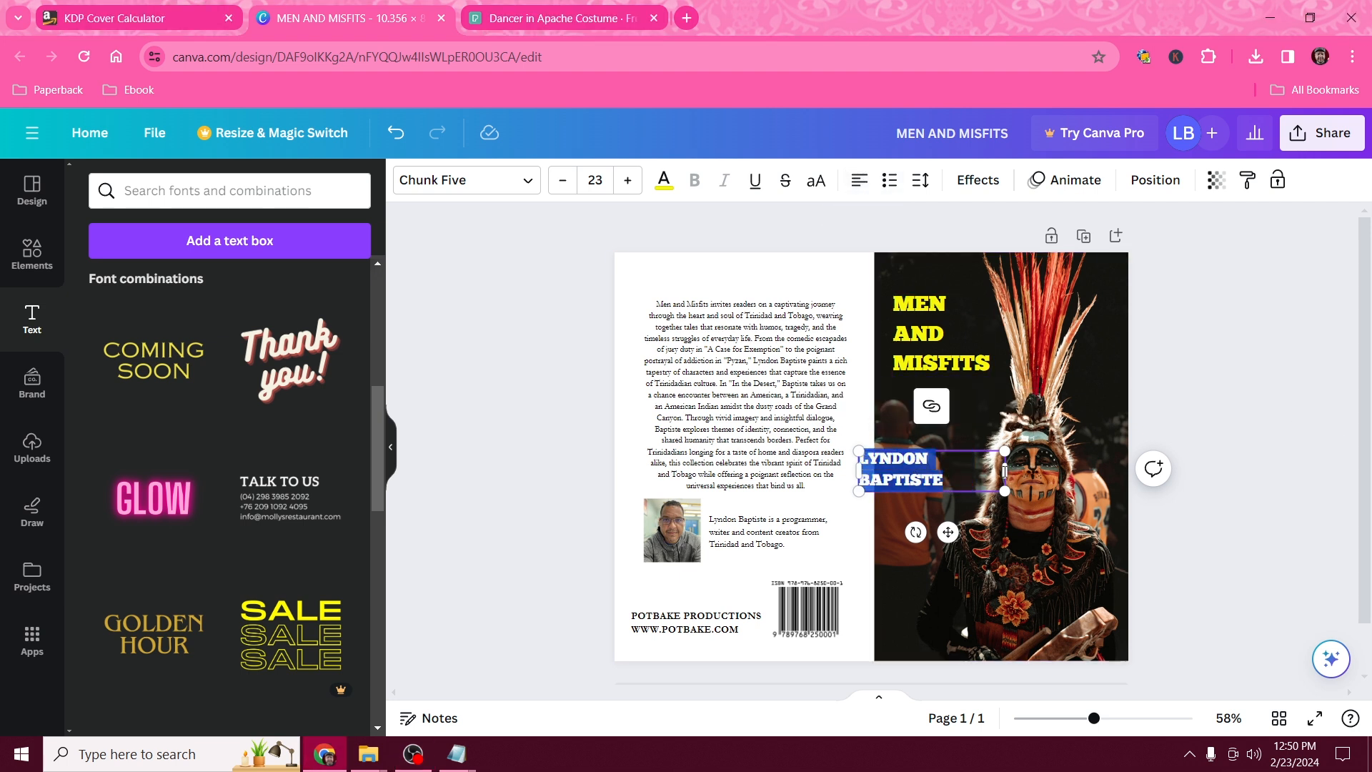
pyautogui.moveTo(1005, 471); pyautogui.dragTo(1113, 466)
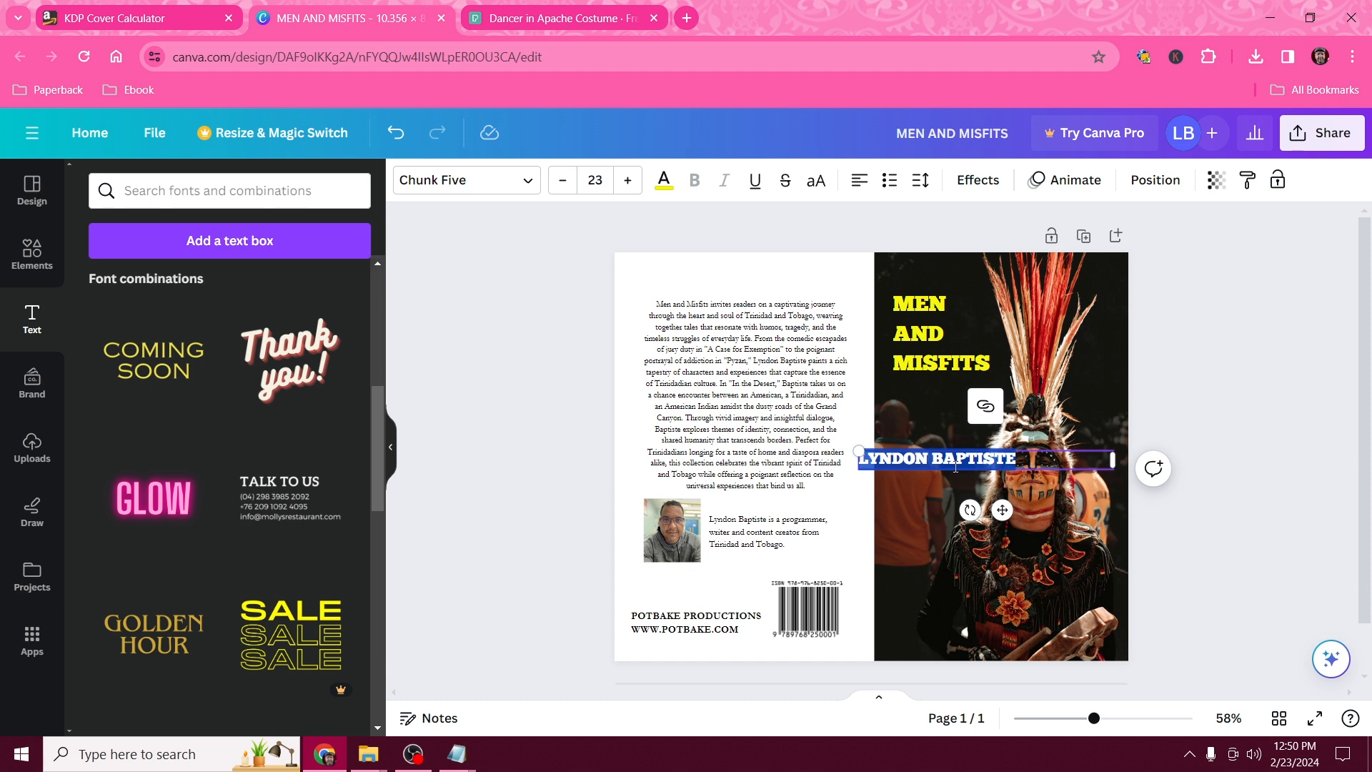
pyautogui.click(563, 181)
pyautogui.click(562, 181)
pyautogui.click(562, 181)
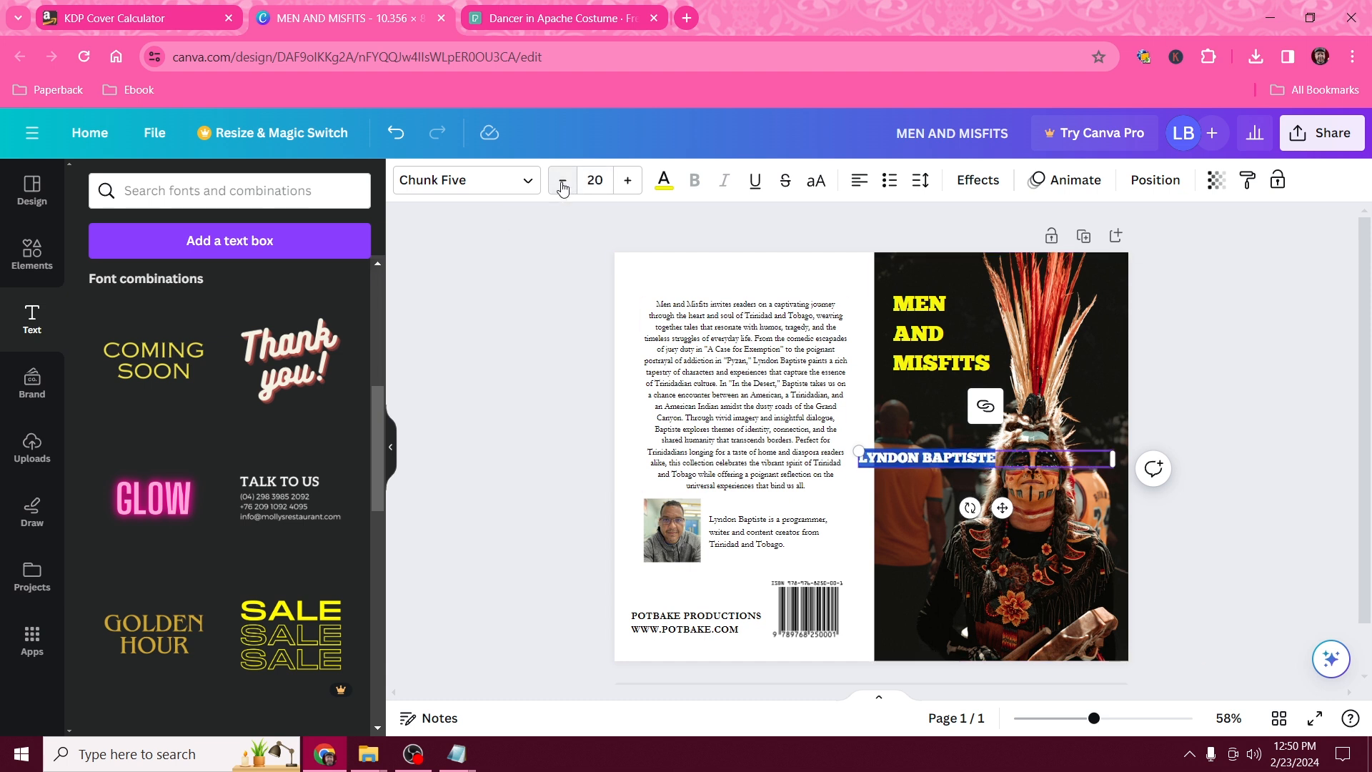
pyautogui.moveTo(912, 466); pyautogui.dragTo(951, 599)
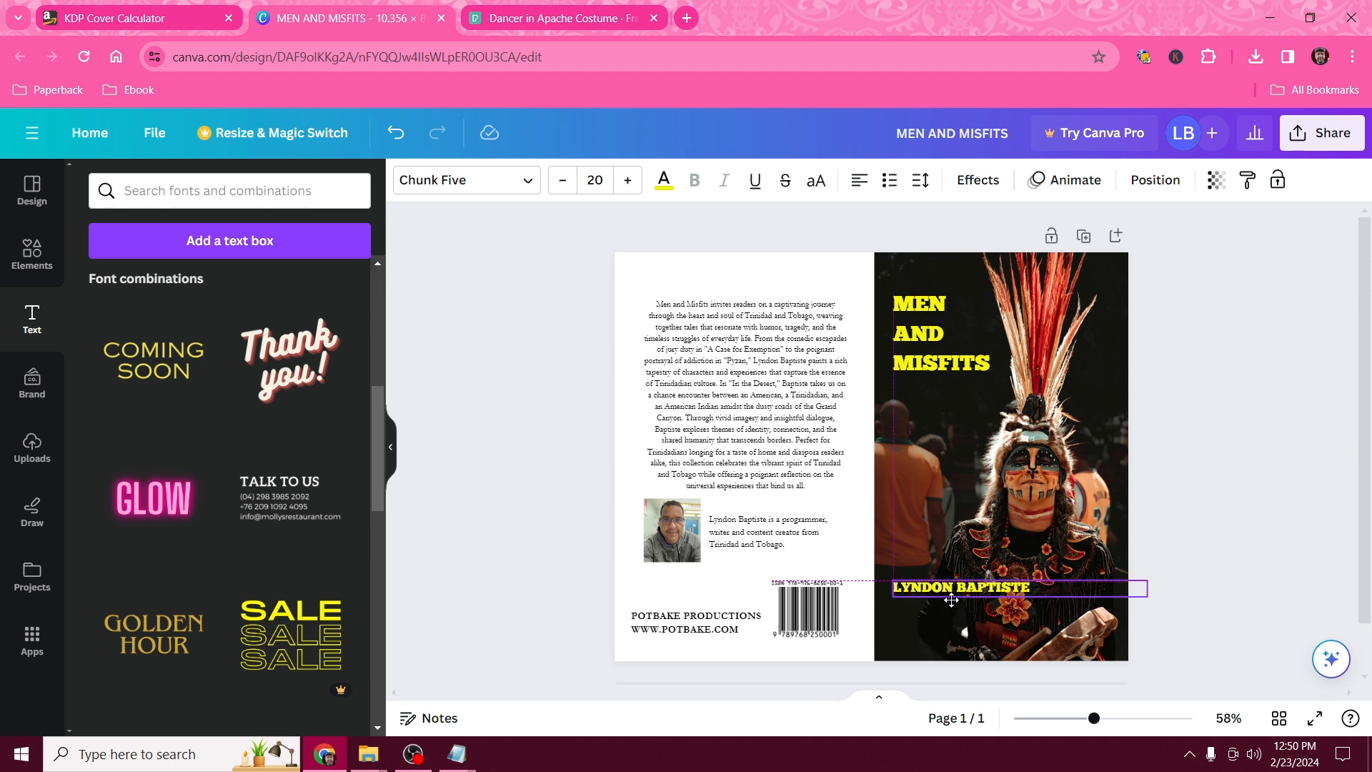
# Enlarge the font of the three-line MEN AND MISFITS title on the front cover slightly
pyautogui.click(628, 185)
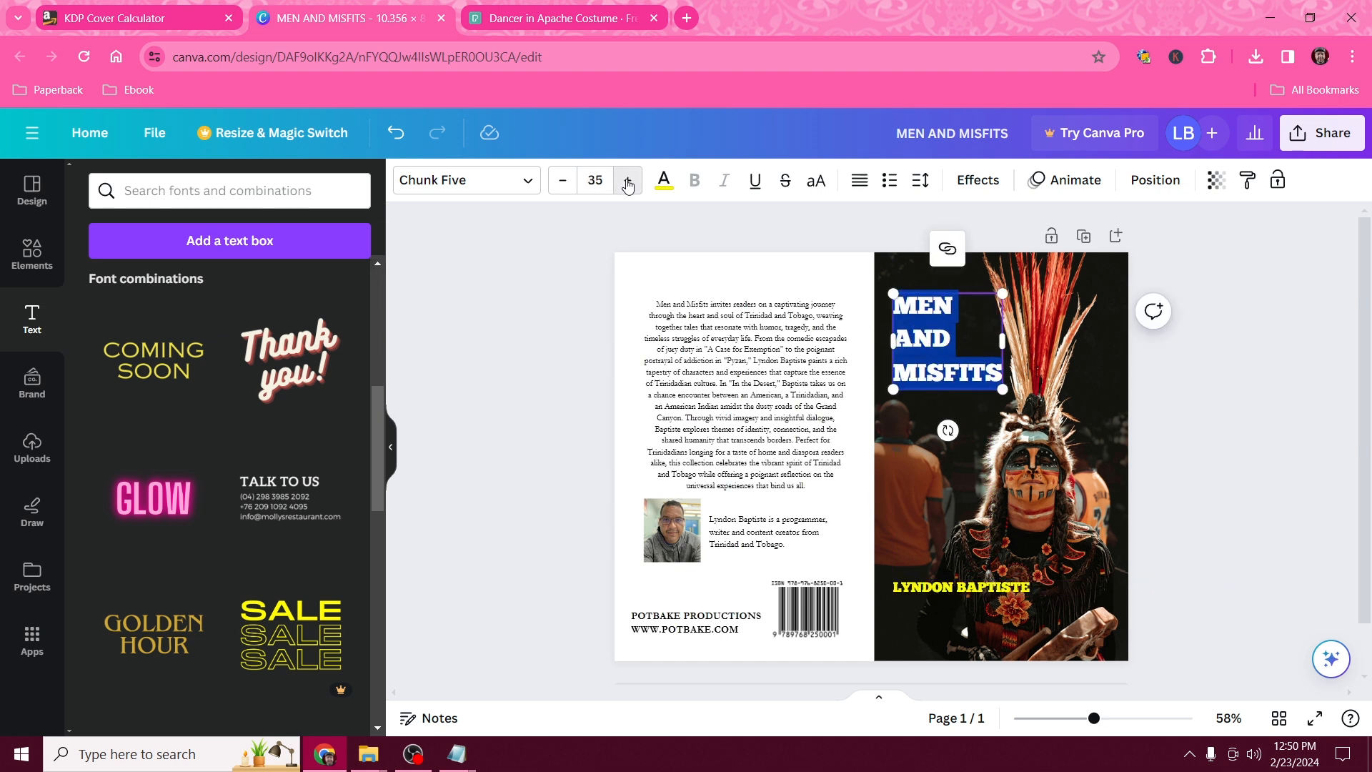
pyautogui.click(628, 186)
pyautogui.click(627, 186)
pyautogui.click(627, 187)
pyautogui.click(627, 186)
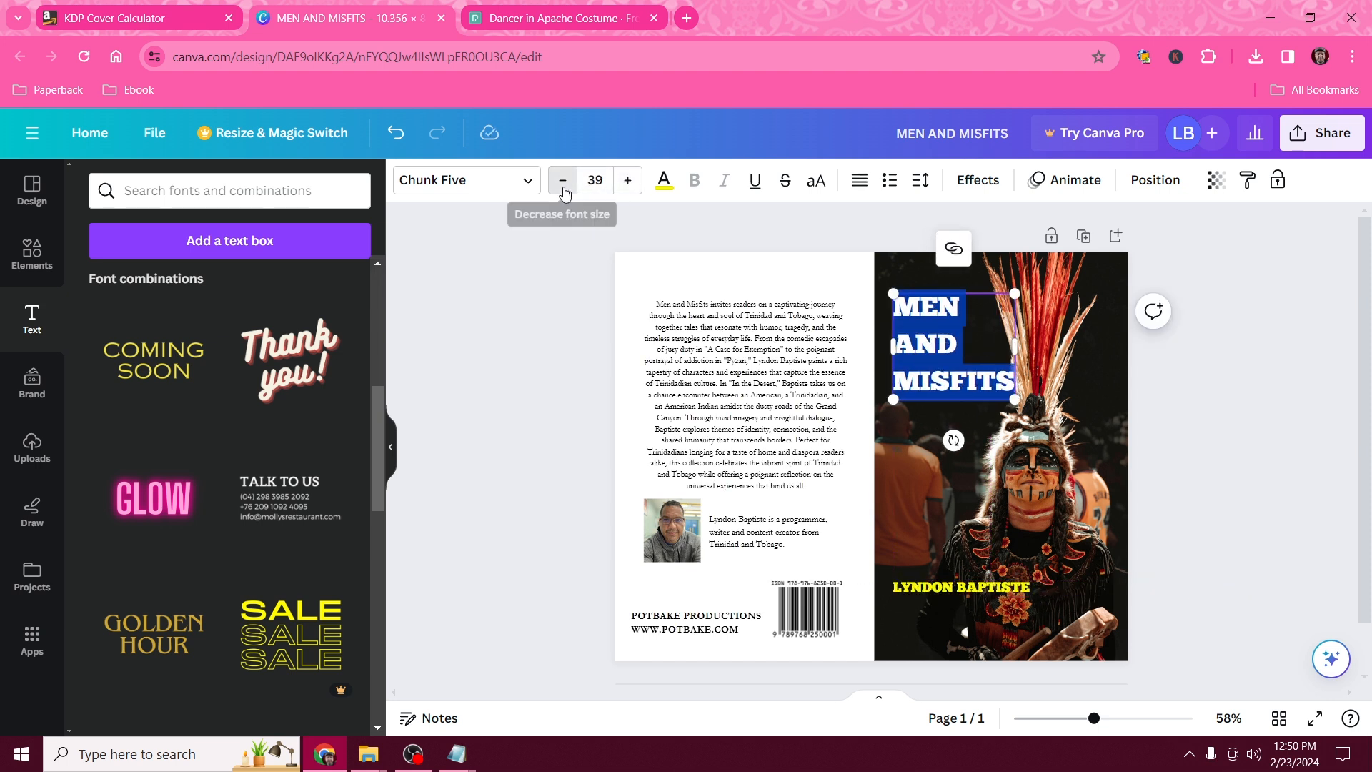
# Line up the author name's left edge with the enlarged title near the bottom of the front cover, and deselect it
pyautogui.moveTo(961, 587)
pyautogui.mouseDown()
pyautogui.moveTo(987, 401)
pyautogui.moveTo(987, 427)
pyautogui.moveTo(963, 426)
pyautogui.moveTo(973, 597)
pyautogui.mouseUp()
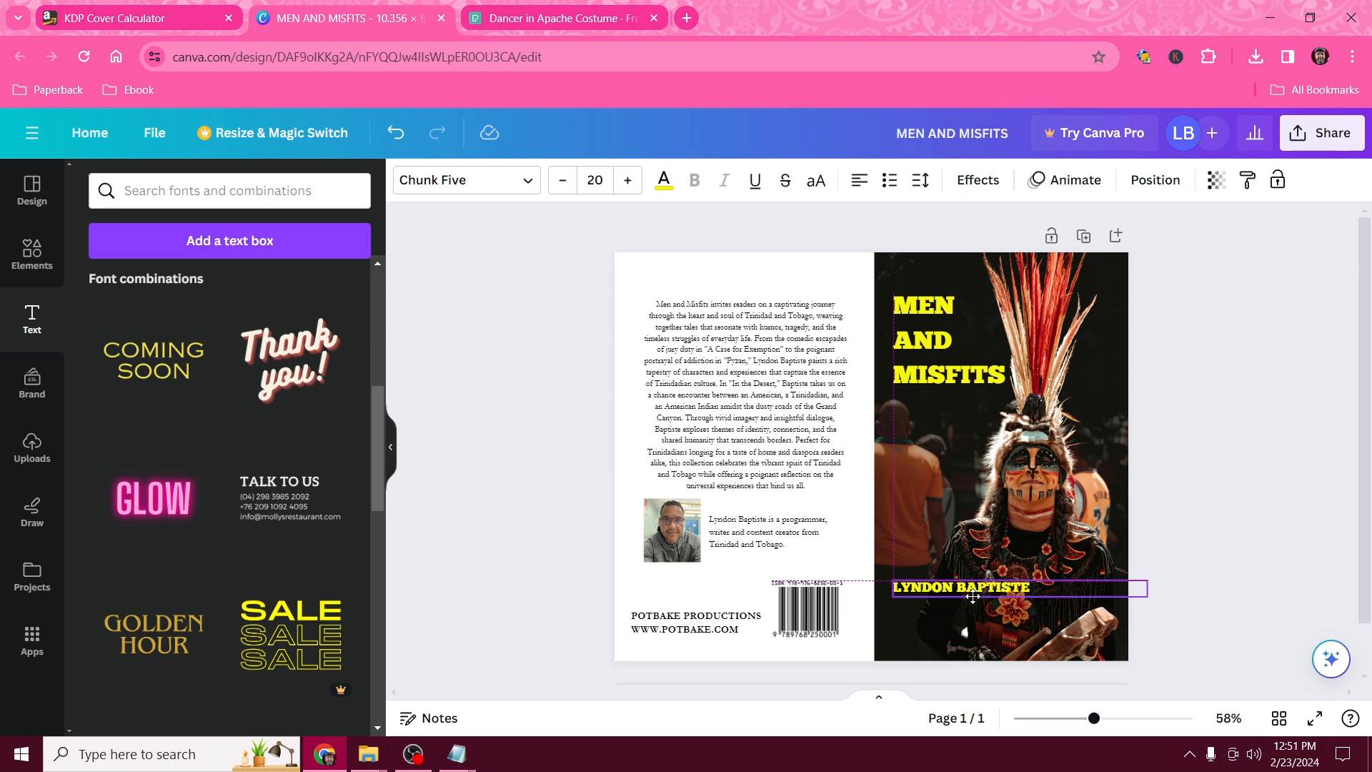
pyautogui.click(941, 556)
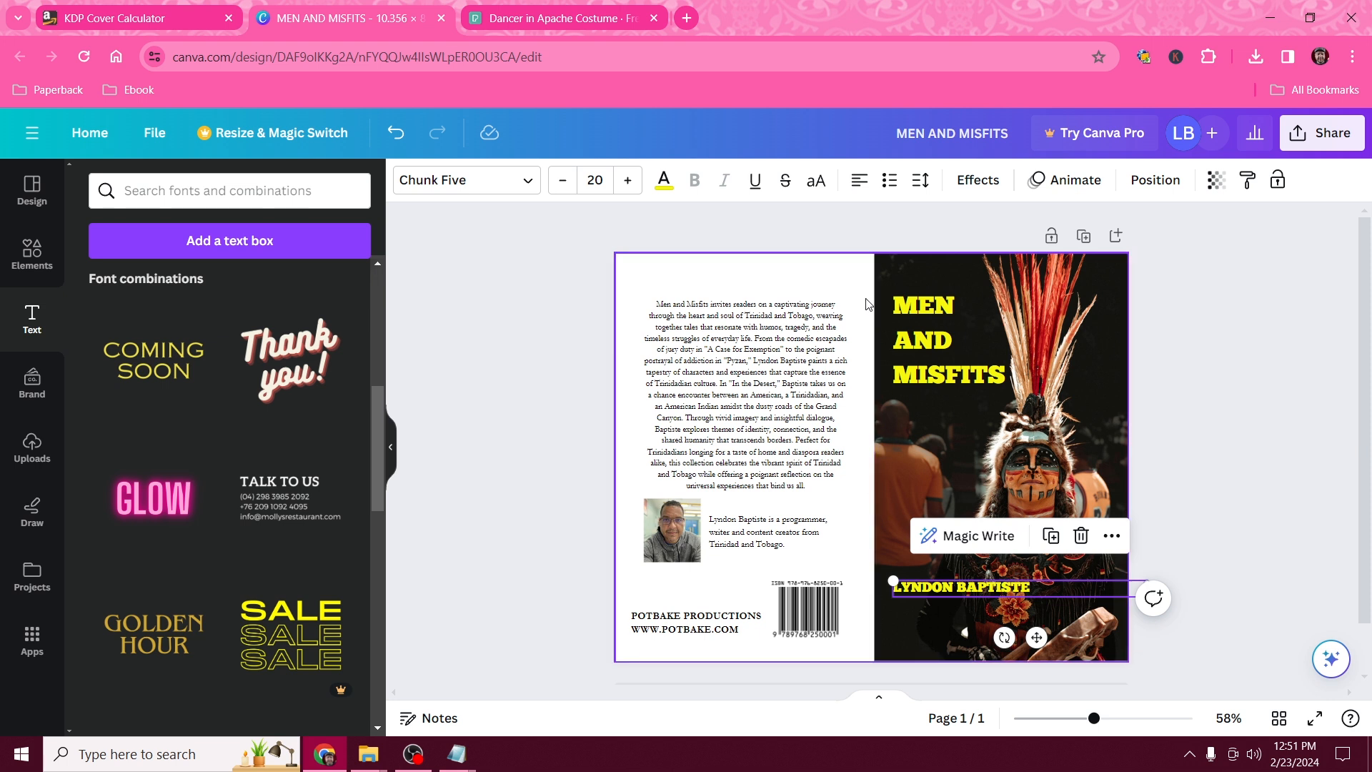
pyautogui.click(1192, 485)
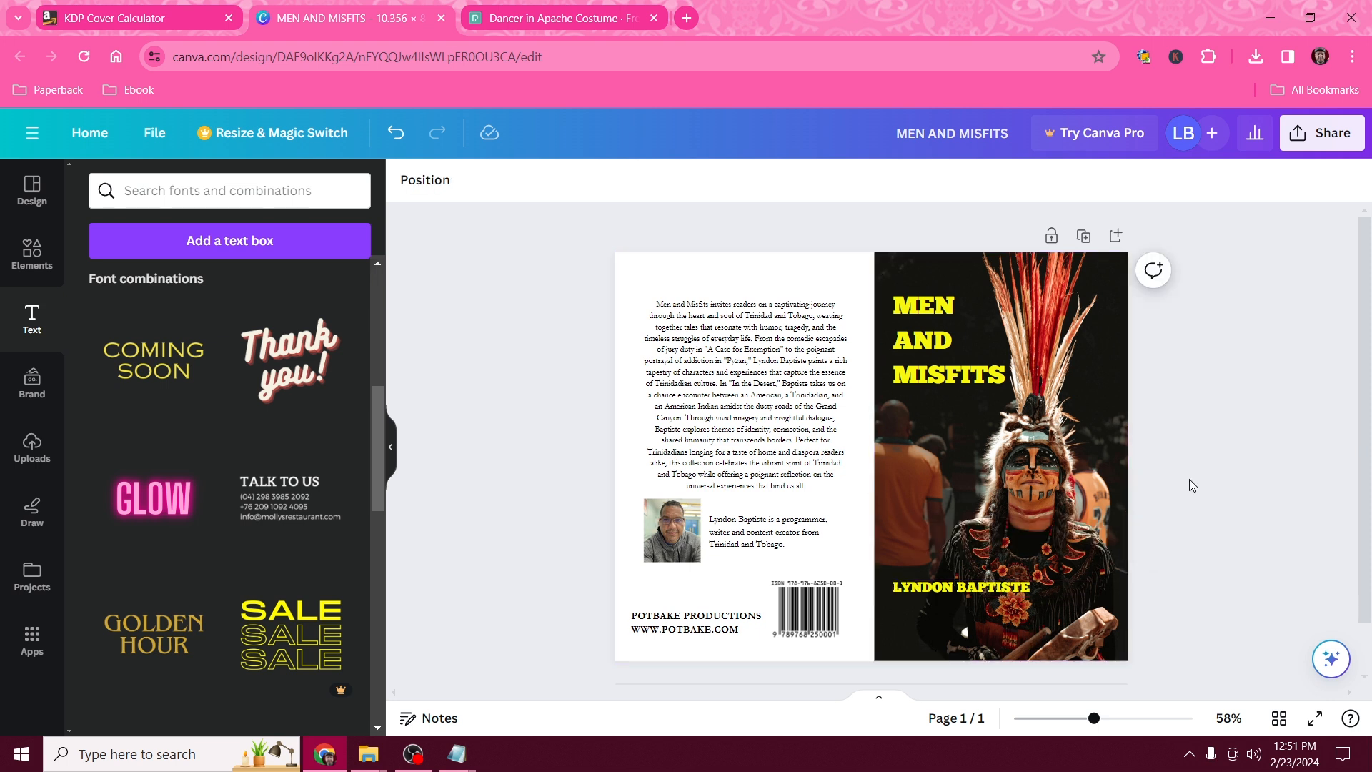